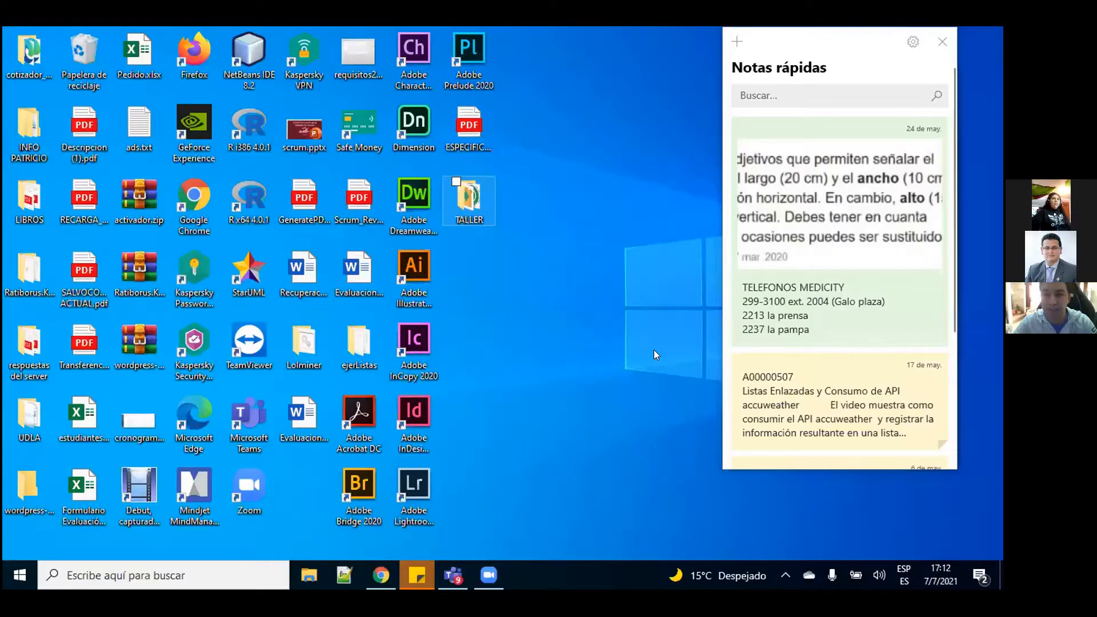
Step: Open the TALLER desktop folder and run the xampp-windows installer inside it
left_click(461, 201)
double_click(461, 201)
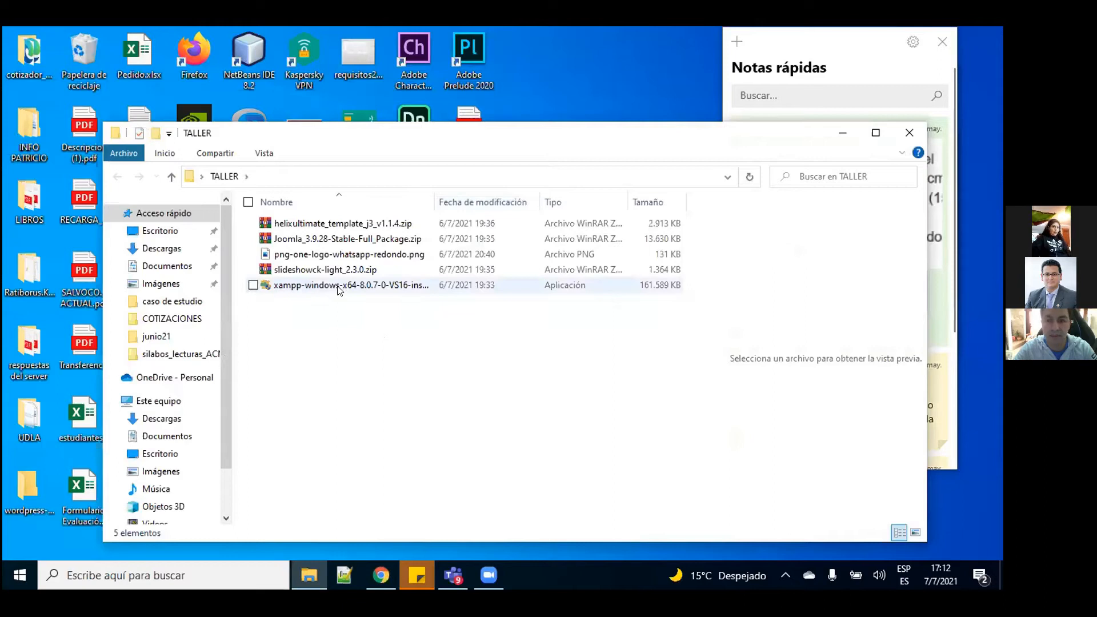
double_click(339, 289)
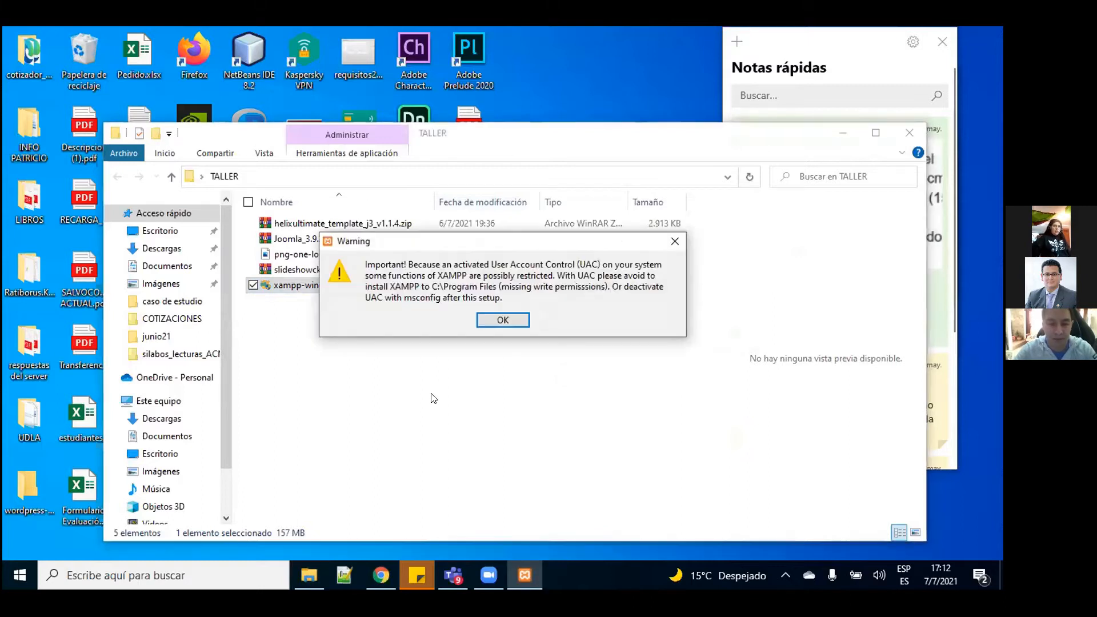
Step: Dismiss the UAC warning and advance the setup to the component selection page
left_click(508, 320)
left_click(585, 446)
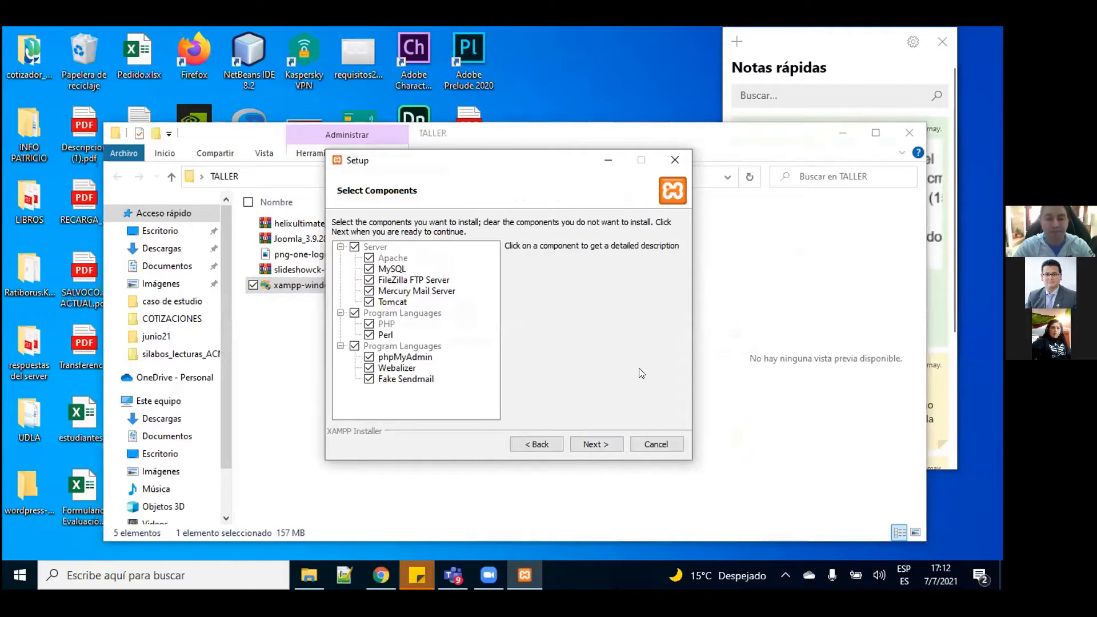
left_click_drag(507, 150, 480, 128)
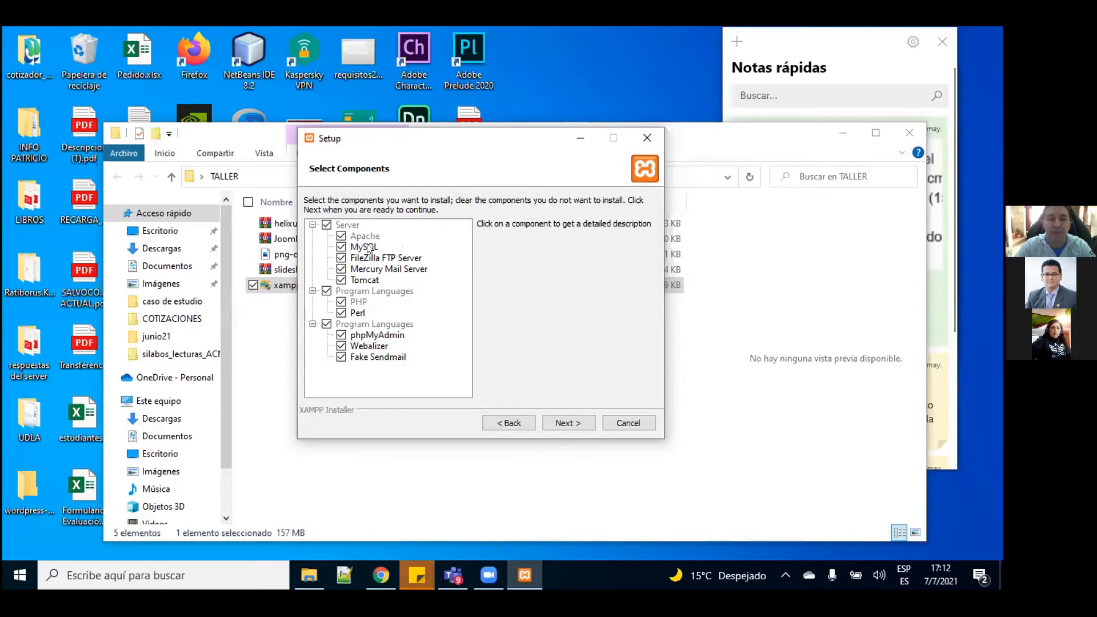
Step: Deselect FileZilla, Mercury, Tomcat, Perl and Fake Sendmail, leaving Apache, MySQL, PHP and phpMyAdmin
left_click(341, 259)
left_click(342, 269)
left_click(341, 280)
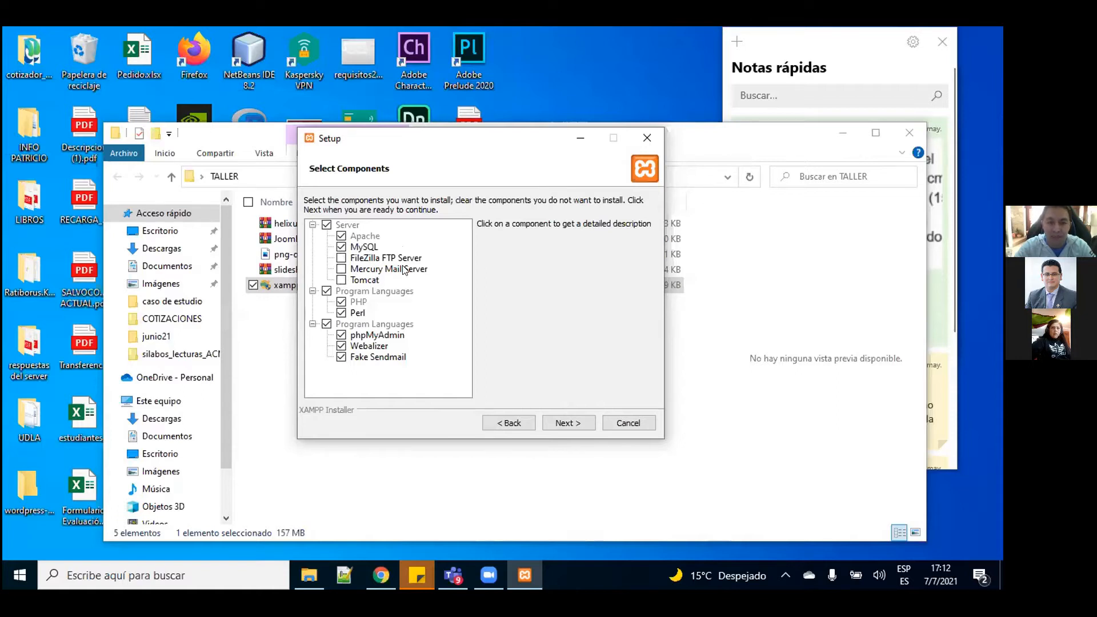
left_click(343, 314)
left_click(341, 358)
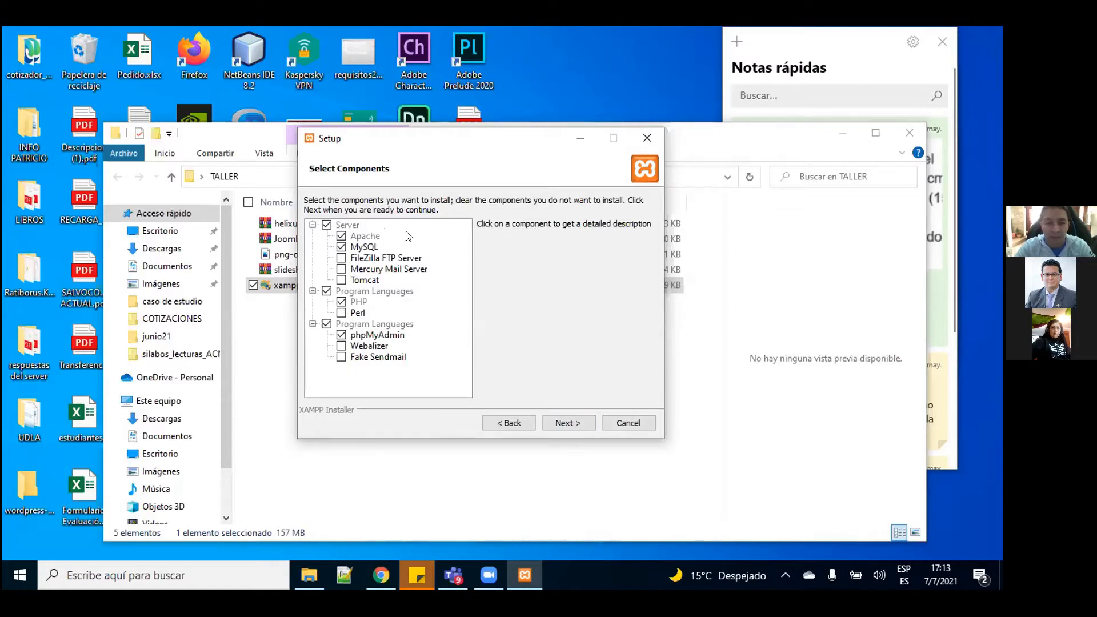
Step: Keep C:\xampp and English, untick 'Learn more about Bitnami', and continue to Ready to Install
left_click(561, 422)
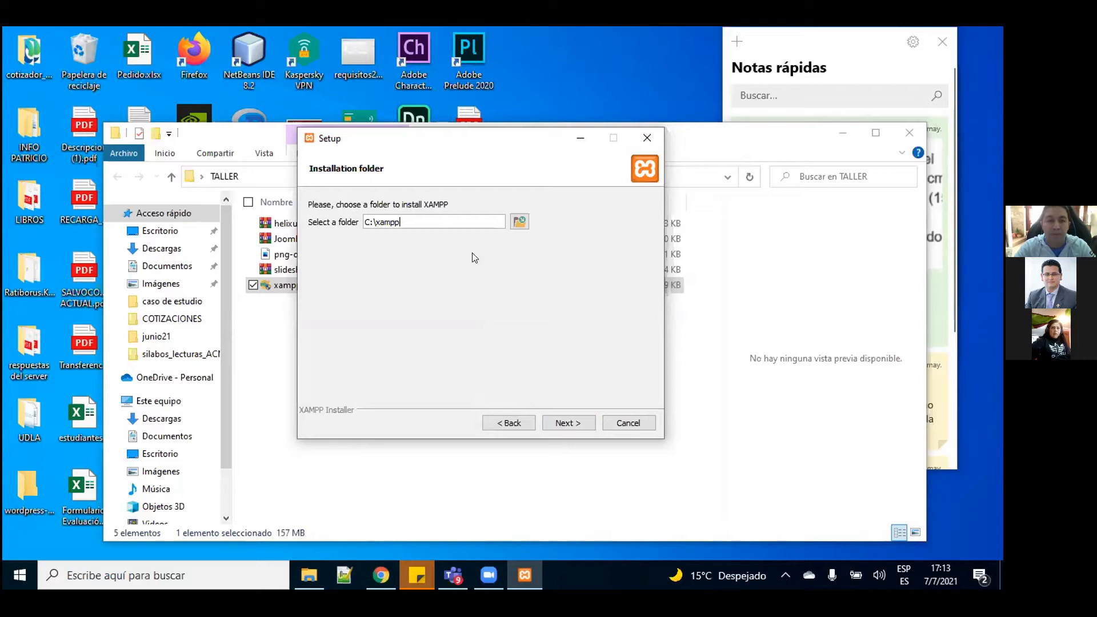
left_click(560, 423)
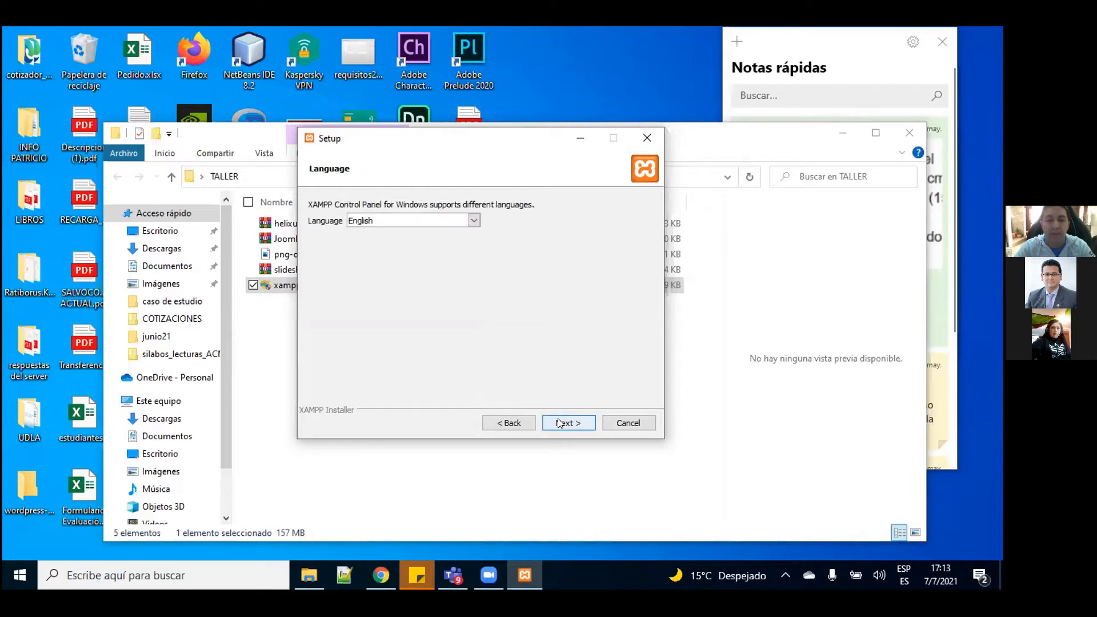
left_click(567, 423)
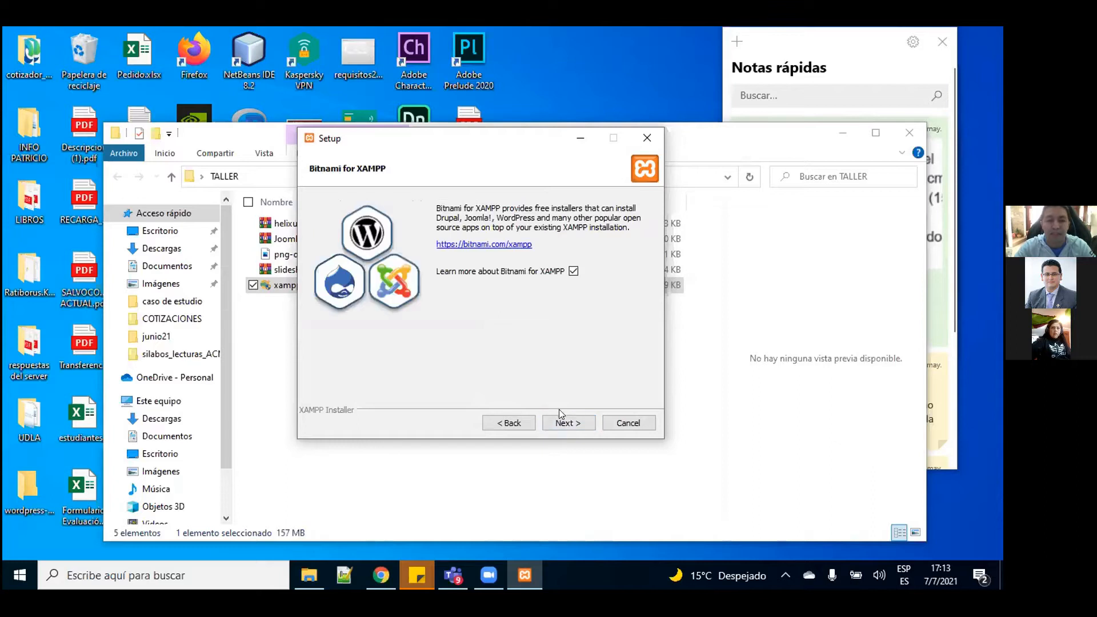
left_click(574, 273)
left_click(569, 420)
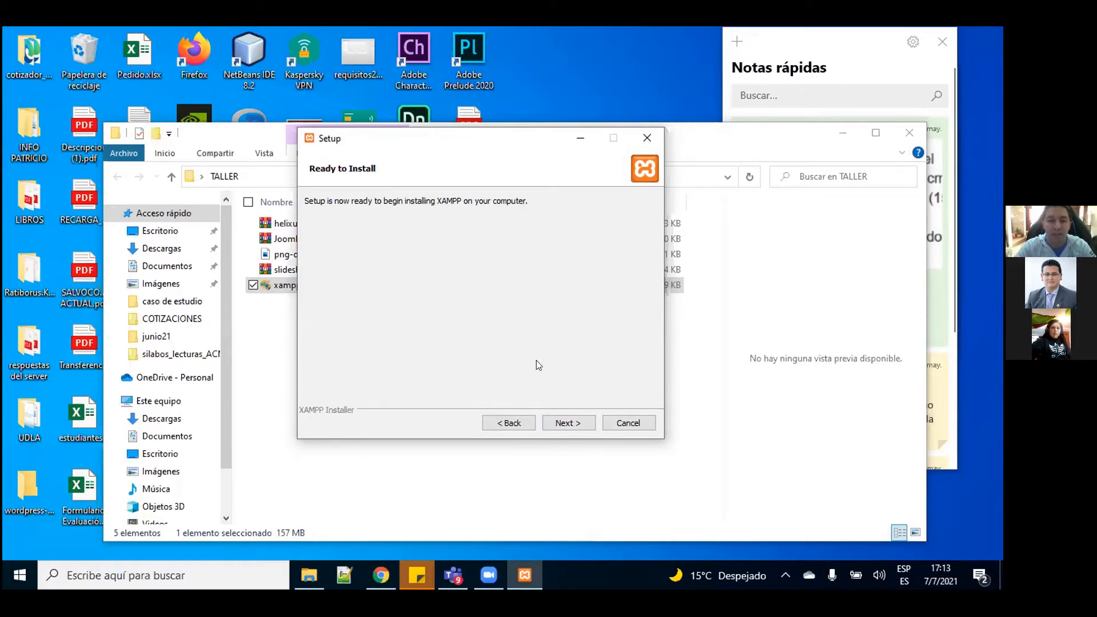
Step: Begin the XAMPP installation, then switch to Chrome while the files unpack
left_click(568, 424)
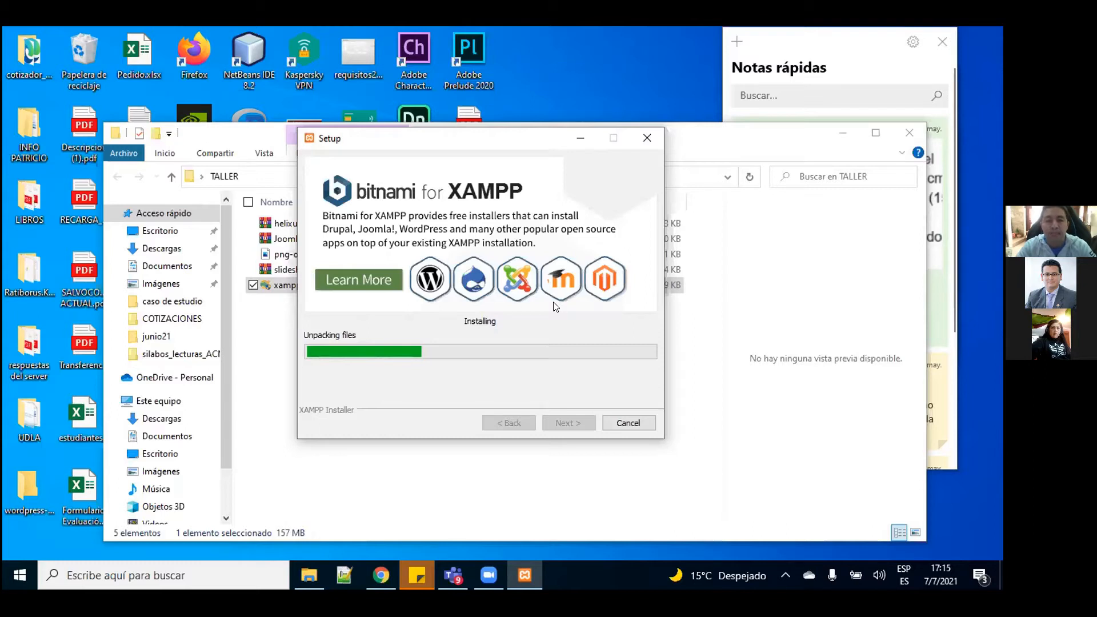
left_click(382, 576)
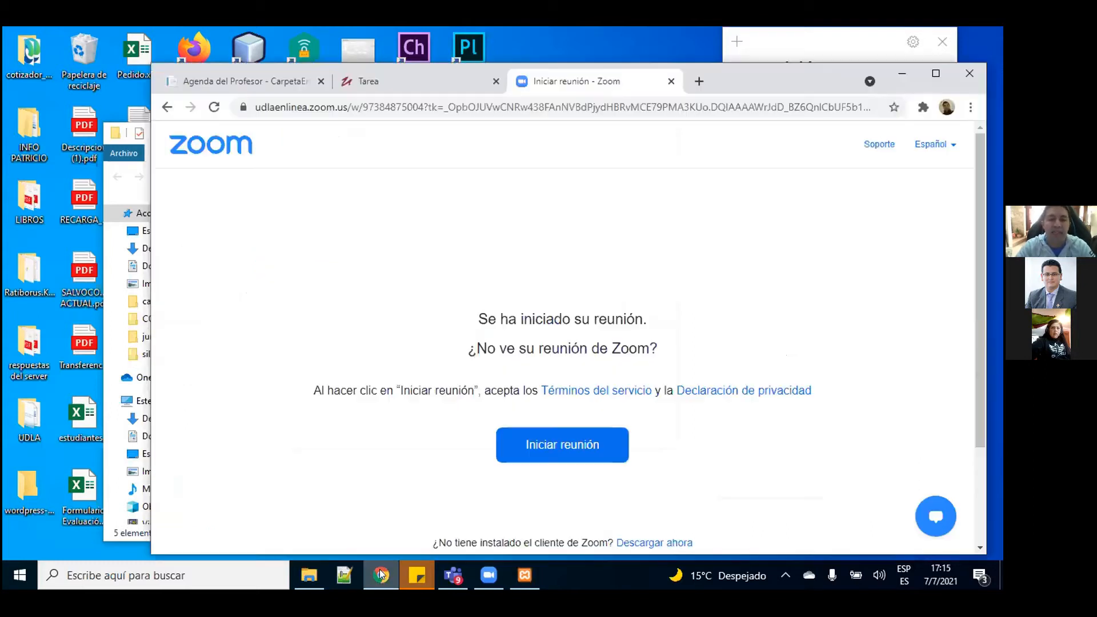
Step: Load joomla.org in a new Chrome tab and maximize the browser window
left_click(700, 82)
type("joomla.org")
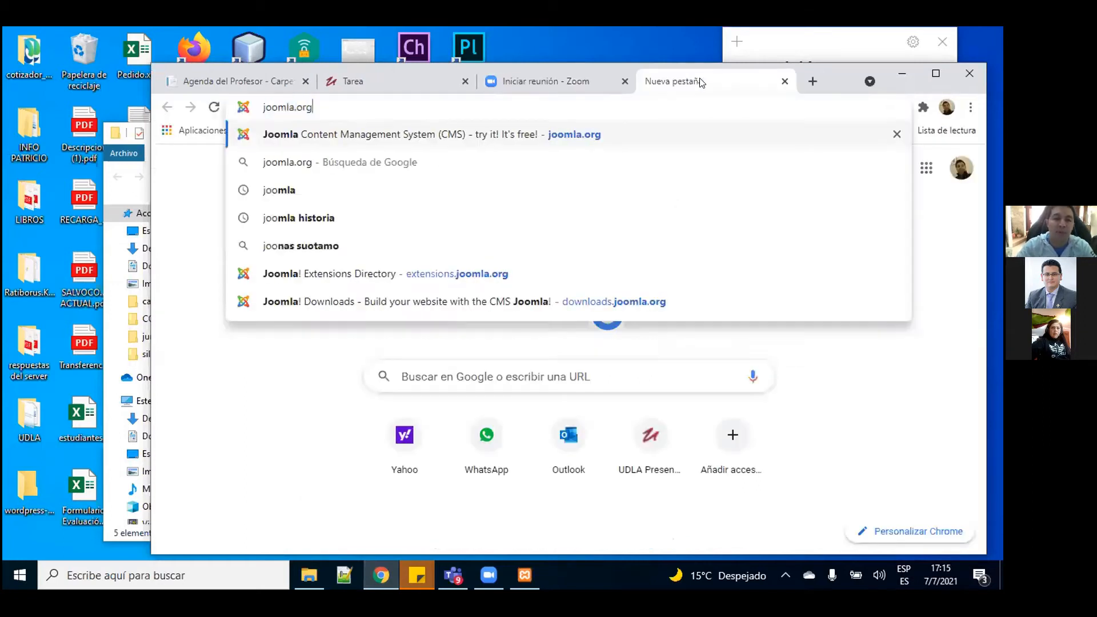
key("Return")
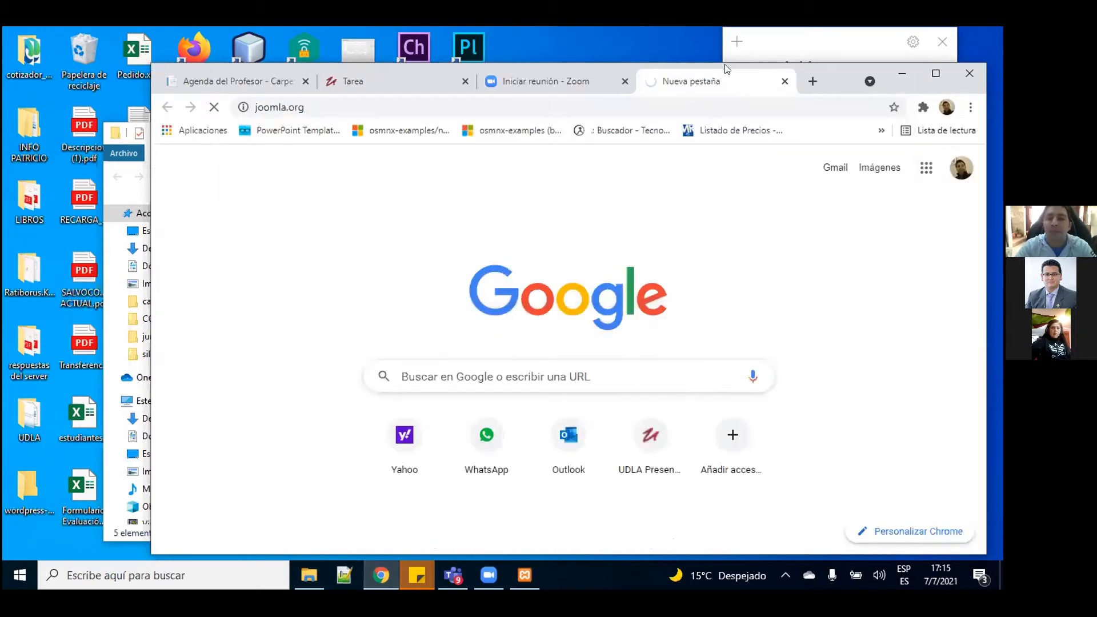
left_click(936, 73)
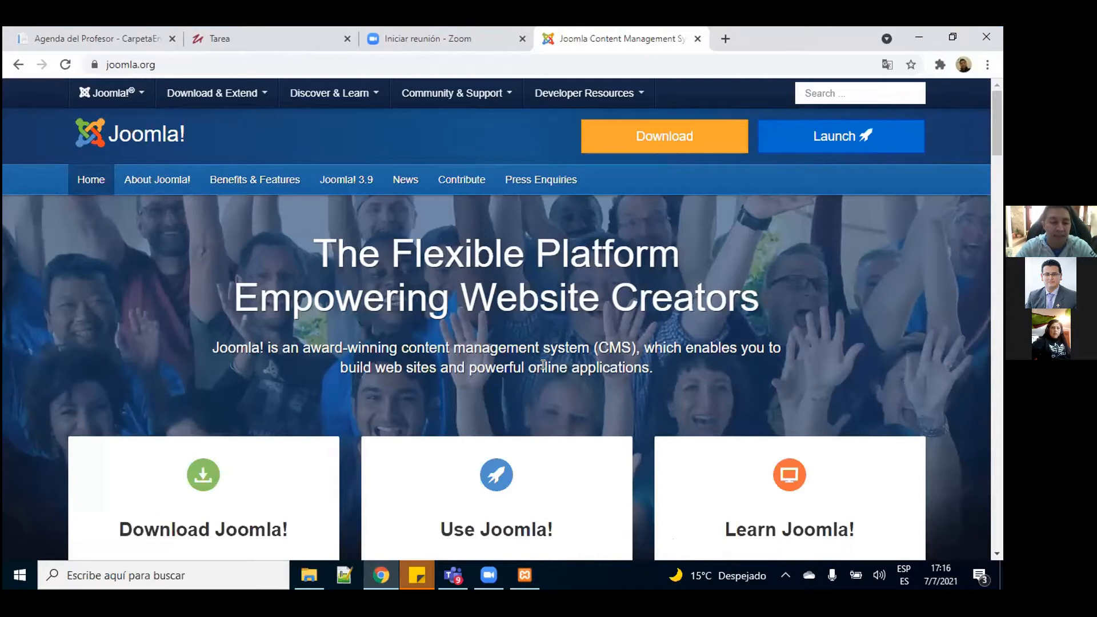
Step: Bring up the Download & Extend menu on the joomla.org home page
mouse_move(1000, 116)
left_mouse_down()
mouse_move(998, 132)
mouse_move(993, 102)
left_mouse_up()
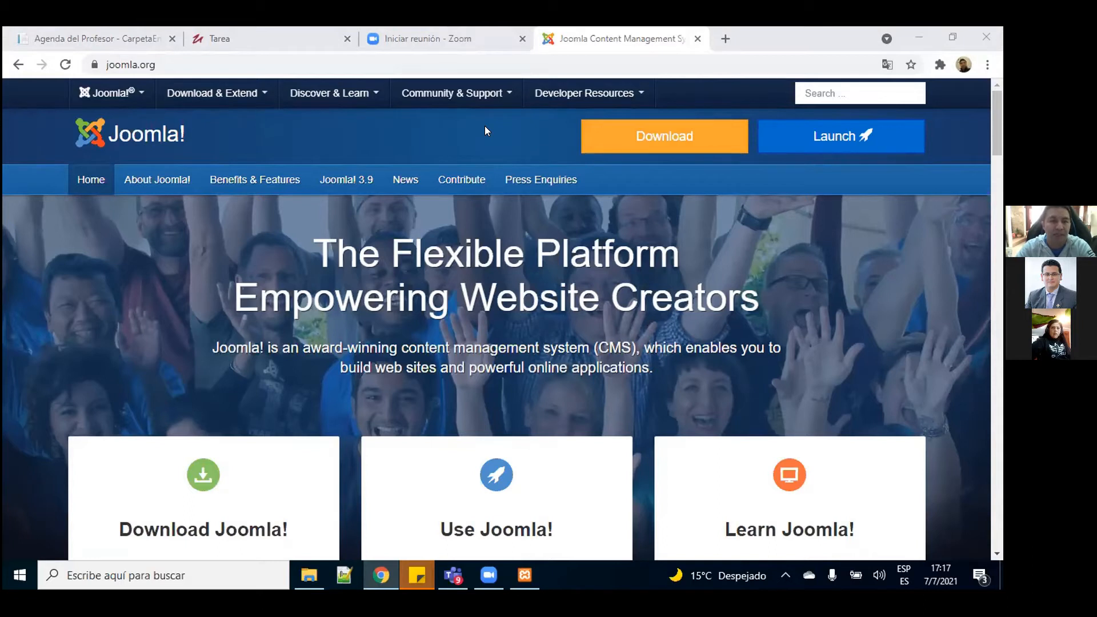
left_click(249, 98)
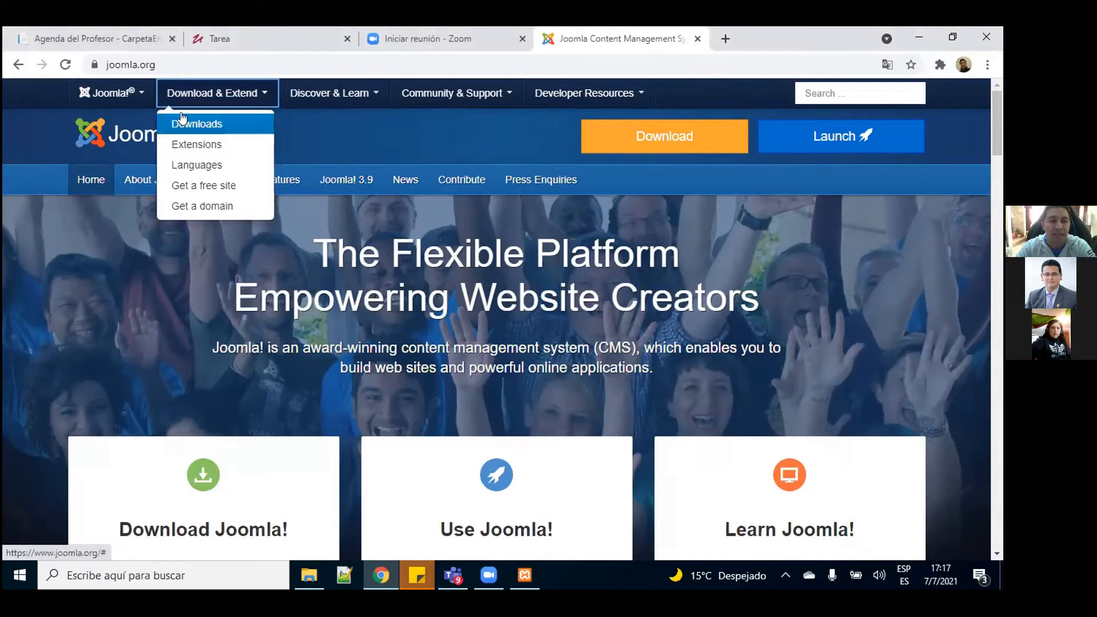
Step: Enter the Extensions Directory and pick the Slideshow category under Photos & Images
left_click(219, 146)
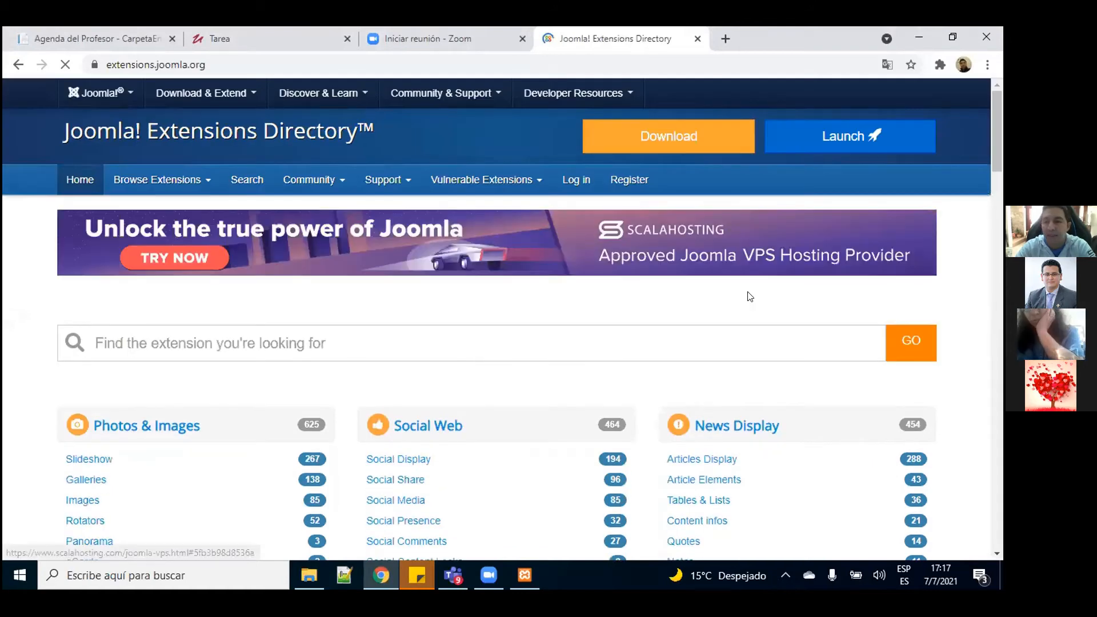
left_click_drag(993, 145, 993, 174)
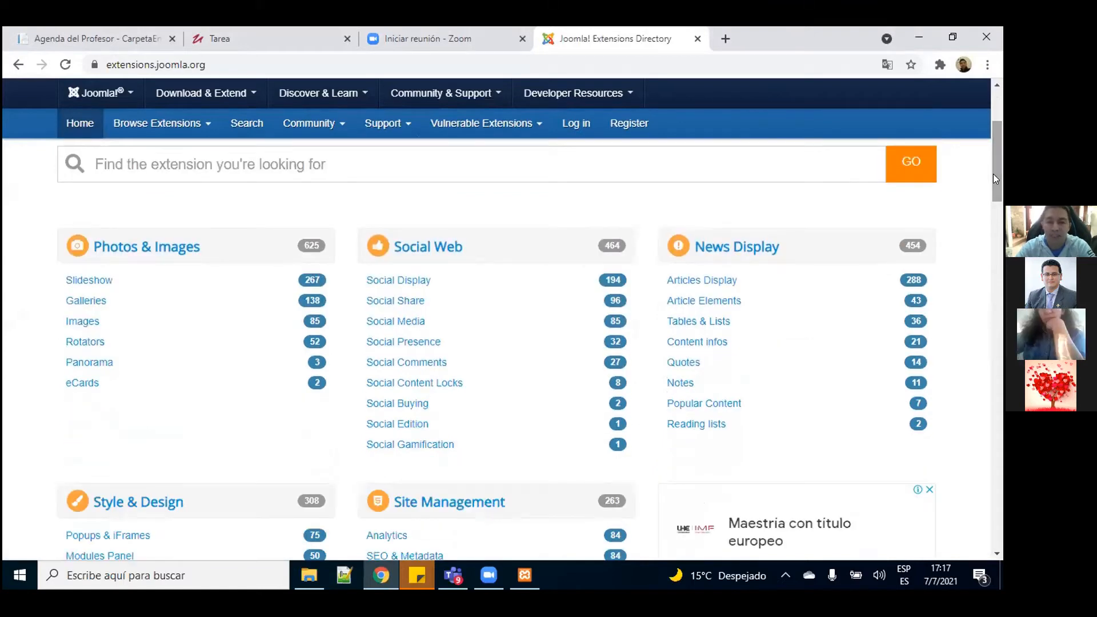
scroll(504, 201, "down", 1)
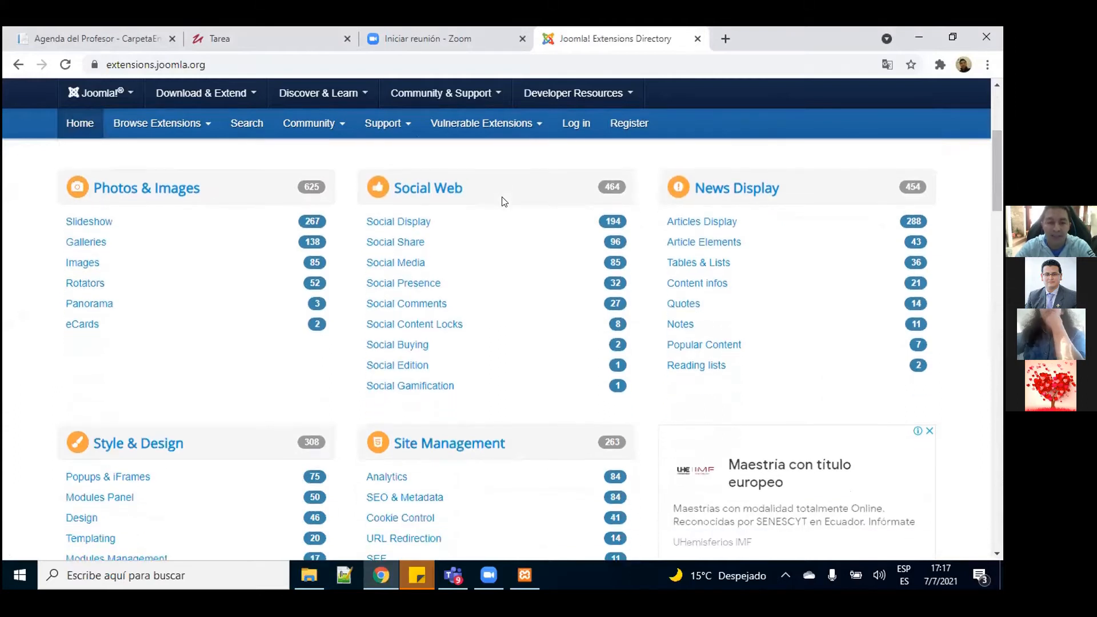
scroll(504, 201, "down", 2)
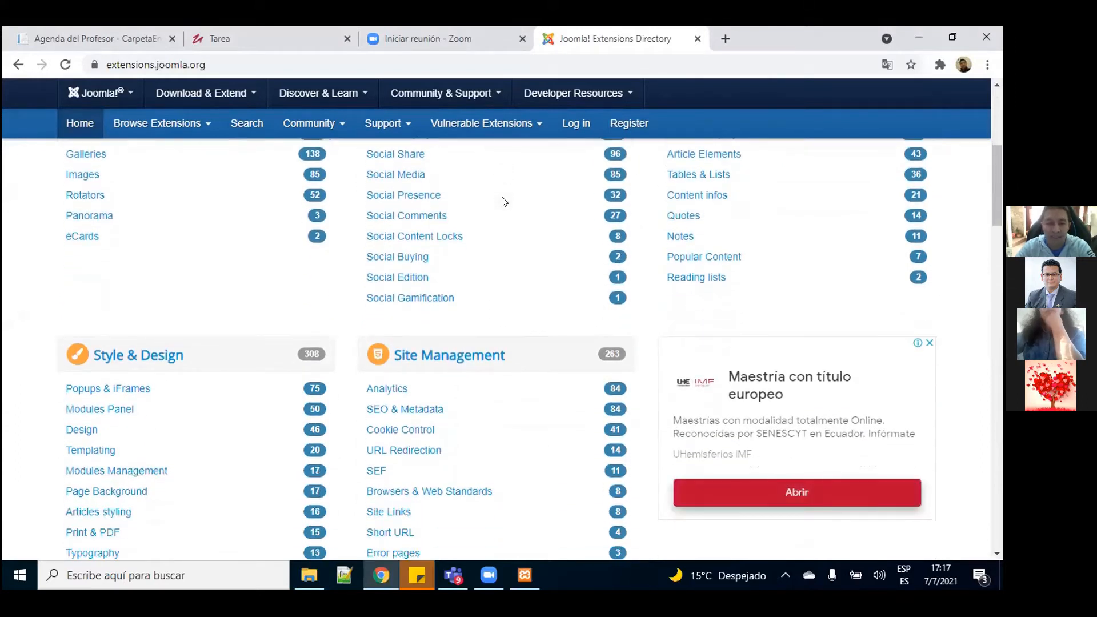
scroll(504, 201, "up", 2)
scroll(504, 201, "up", 3)
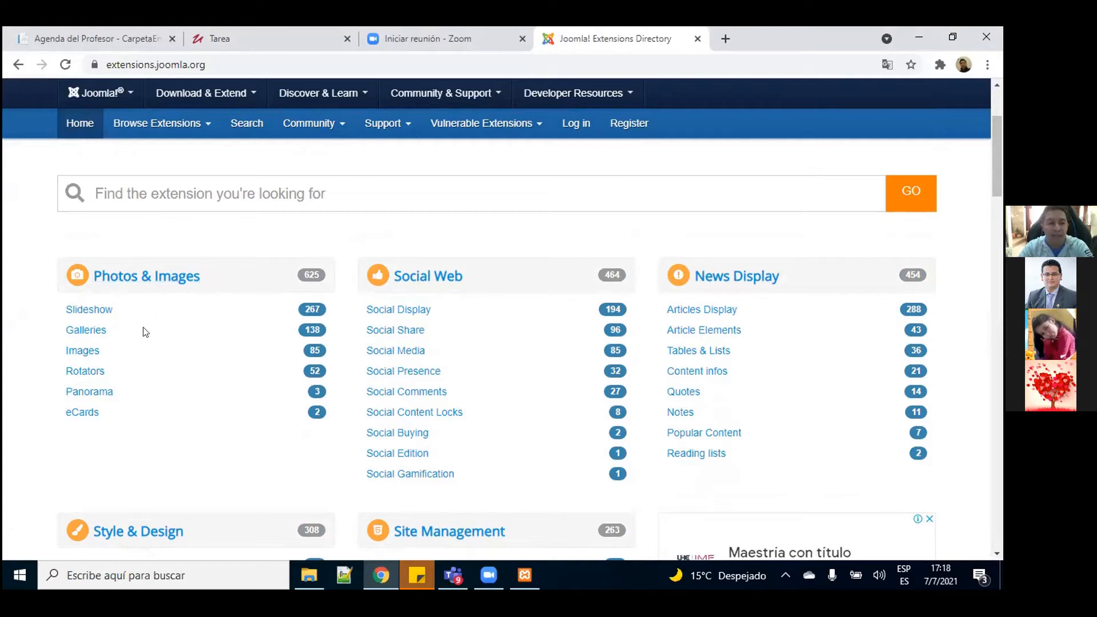
left_click(100, 310)
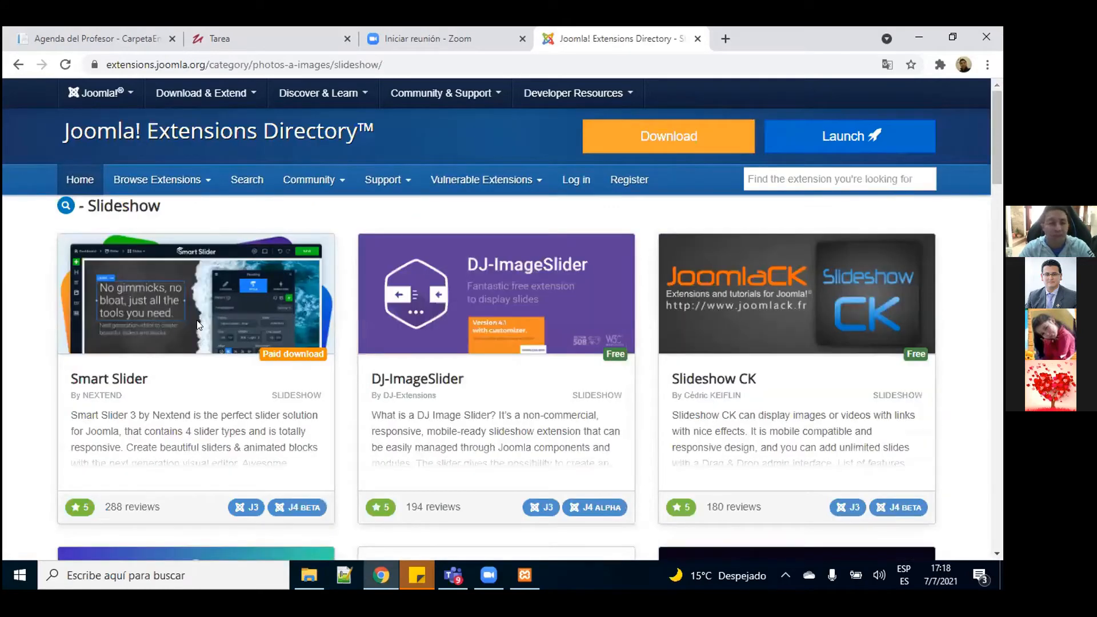
Step: Scroll through the Slideshow listings for Smart Slider, DJ-ImageSlider and Slideshow CK
scroll(197, 324, "down", 2)
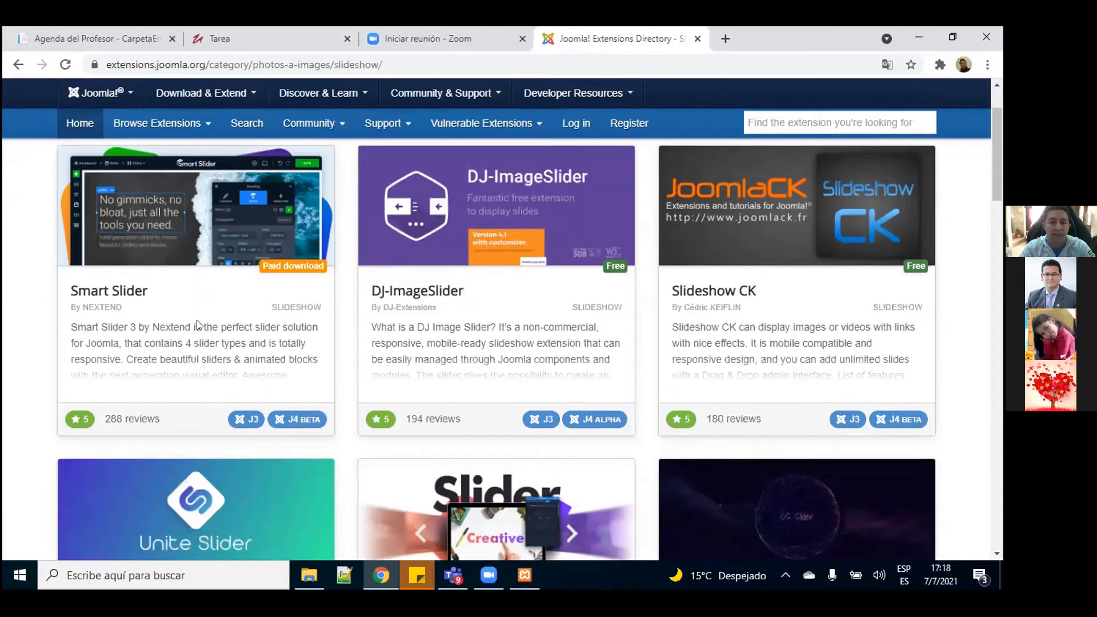
scroll(198, 325, "down", 2)
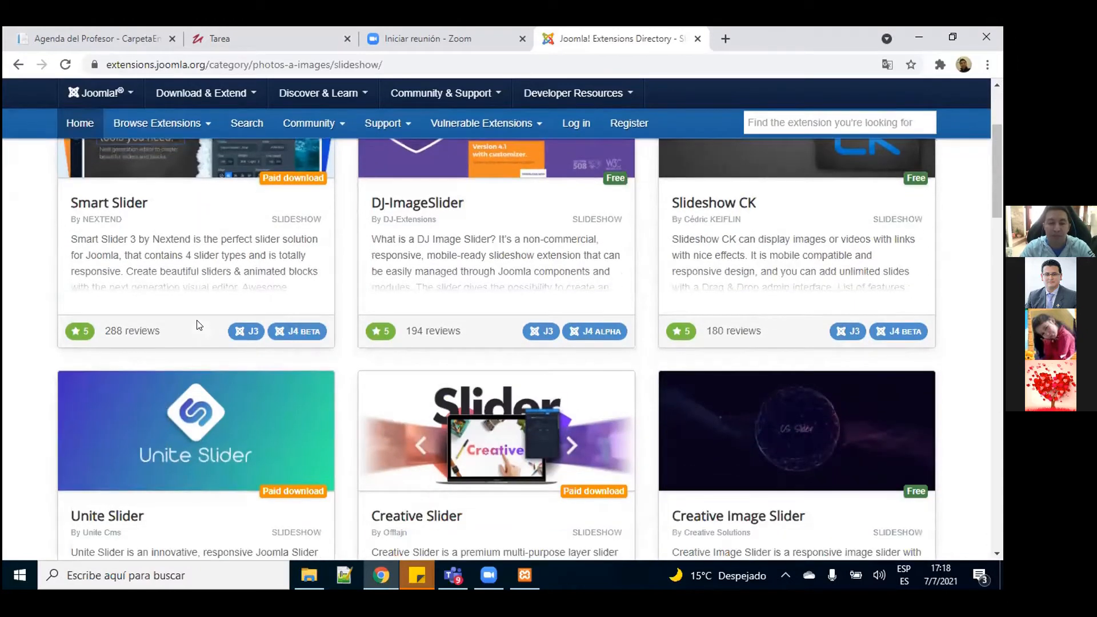
scroll(197, 324, "up", 2)
scroll(197, 325, "up", 1)
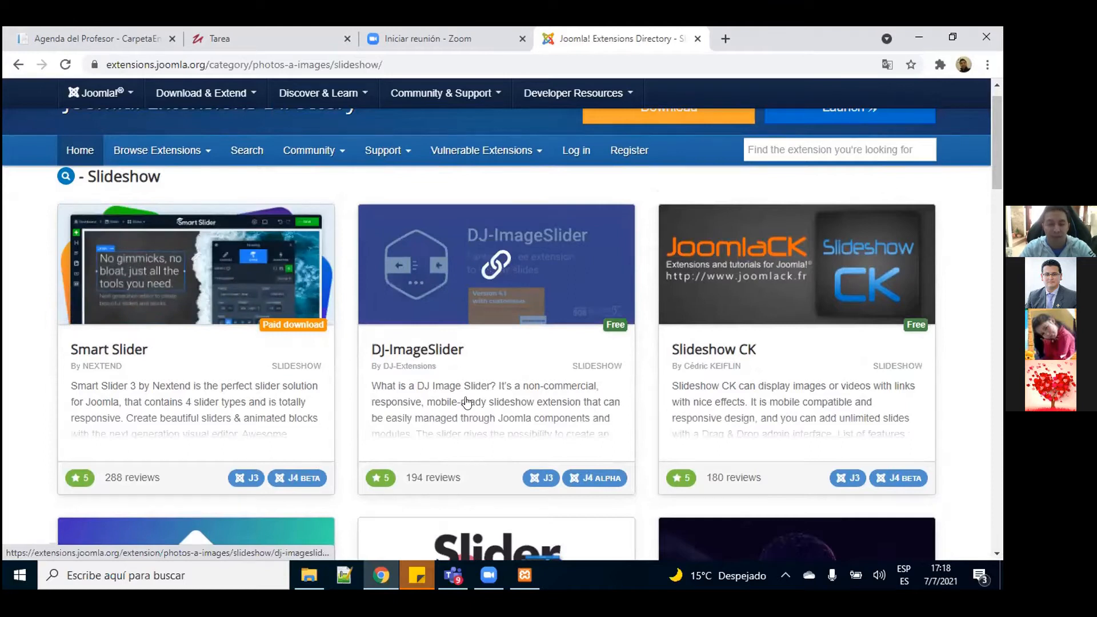
scroll(467, 403, "down", 1)
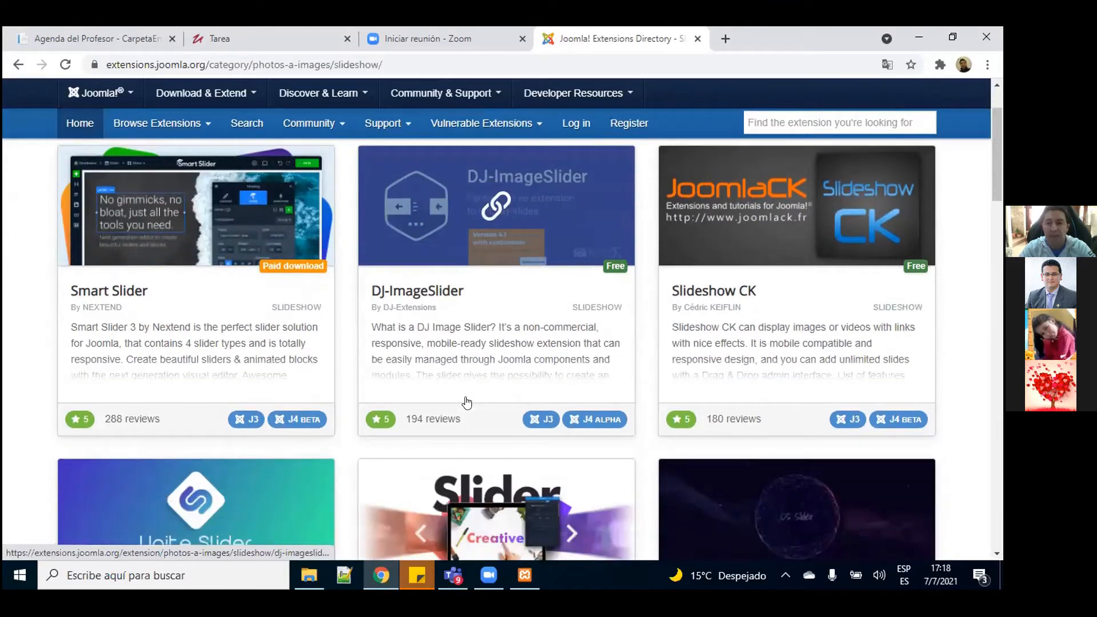
scroll(467, 403, "down", 2)
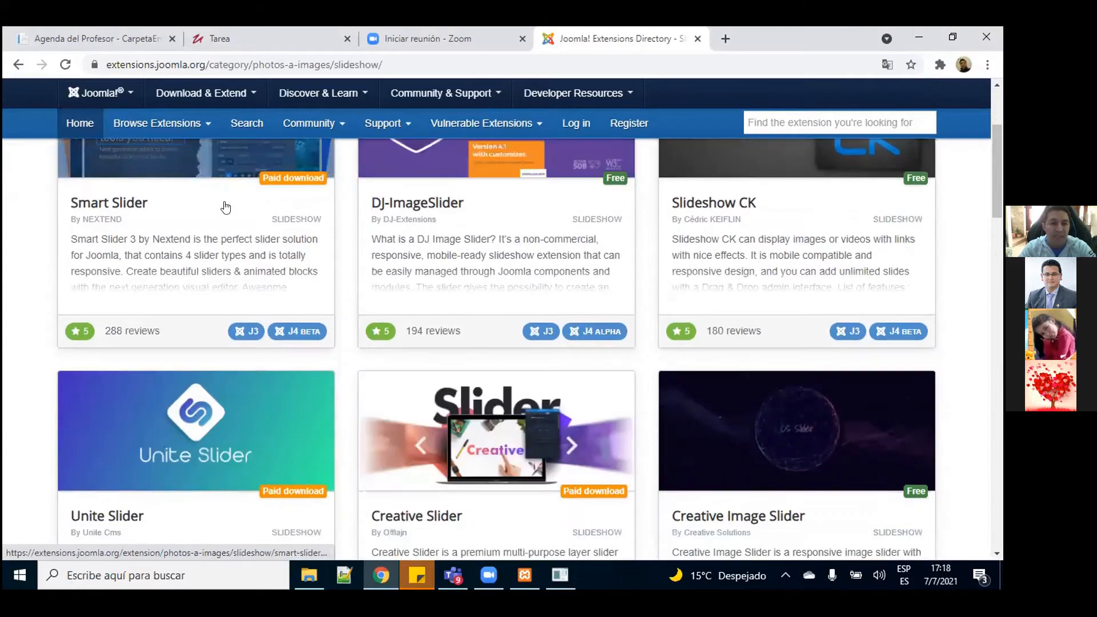
scroll(226, 208, "up", 3)
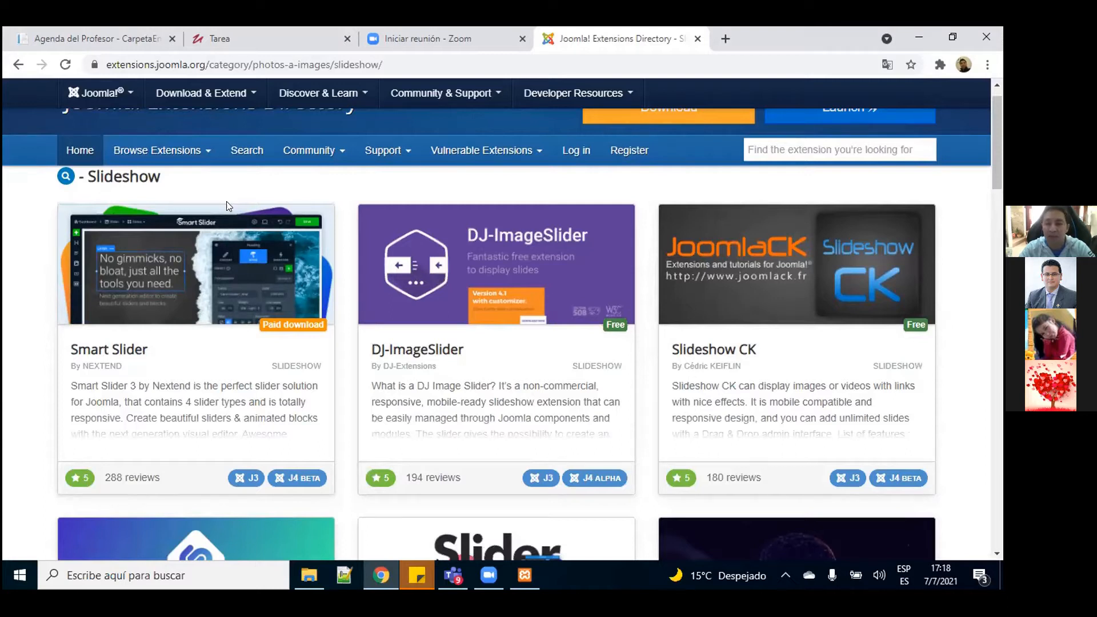
scroll(228, 206, "down", 1)
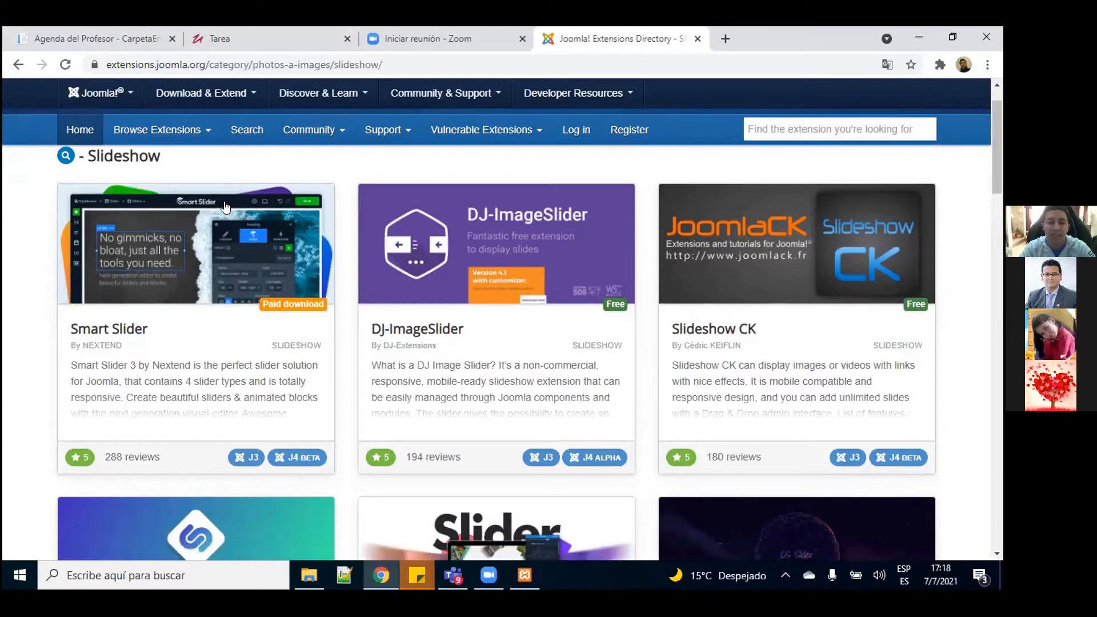
scroll(226, 208, "down", 1)
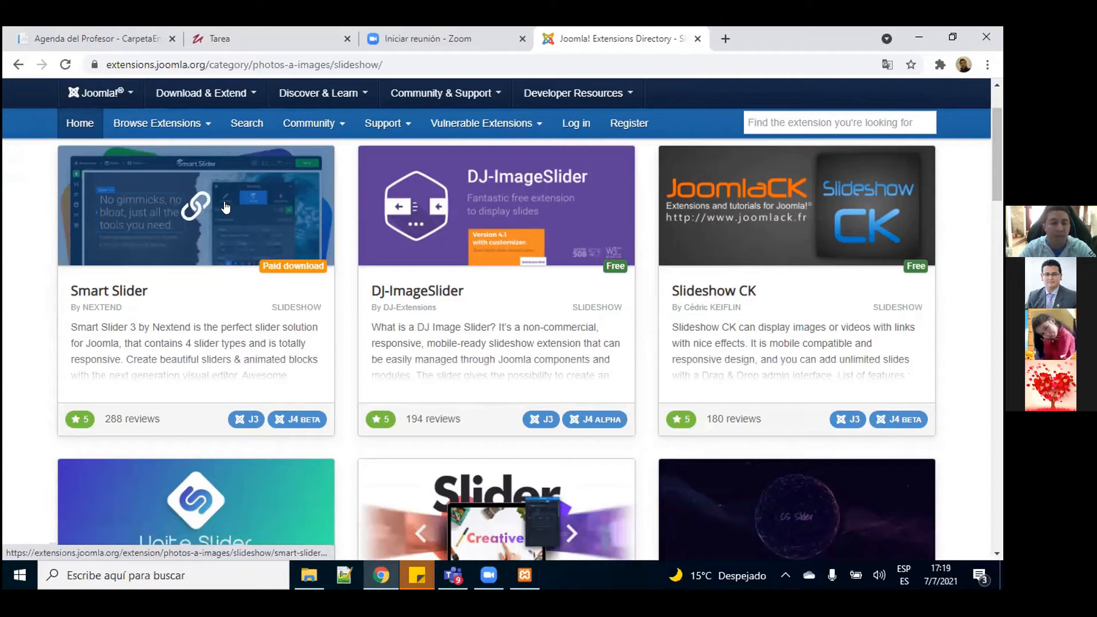
scroll(226, 207, "up", 2)
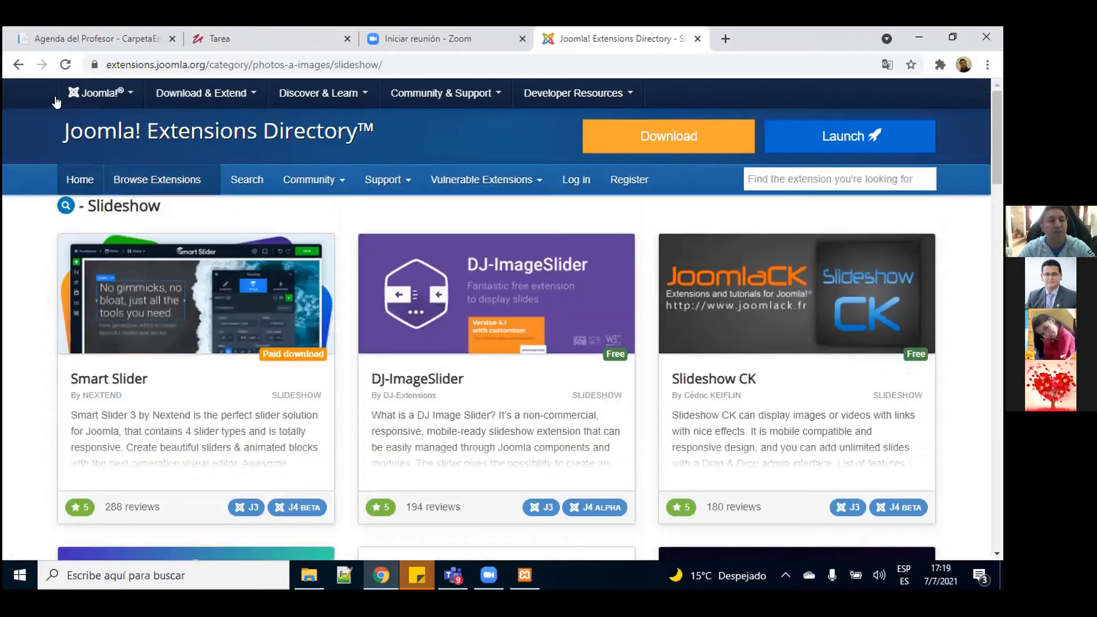
Step: Go back to extensions.joomla.org and browse categories such as e-Commerce and Core Enhancements
left_click(19, 65)
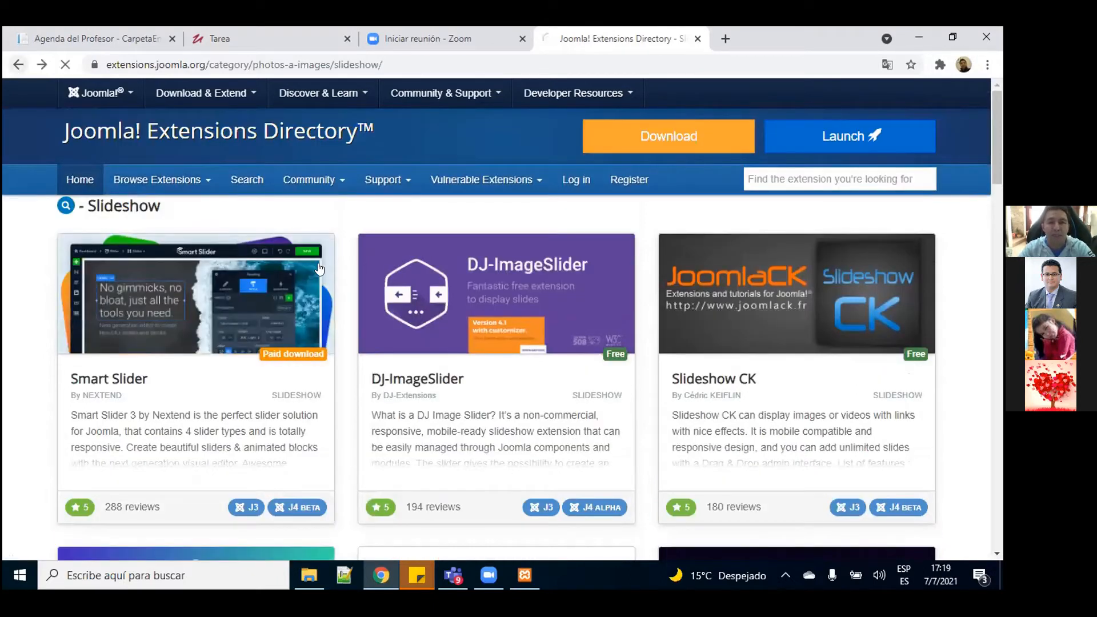
scroll(320, 263, "down", 1)
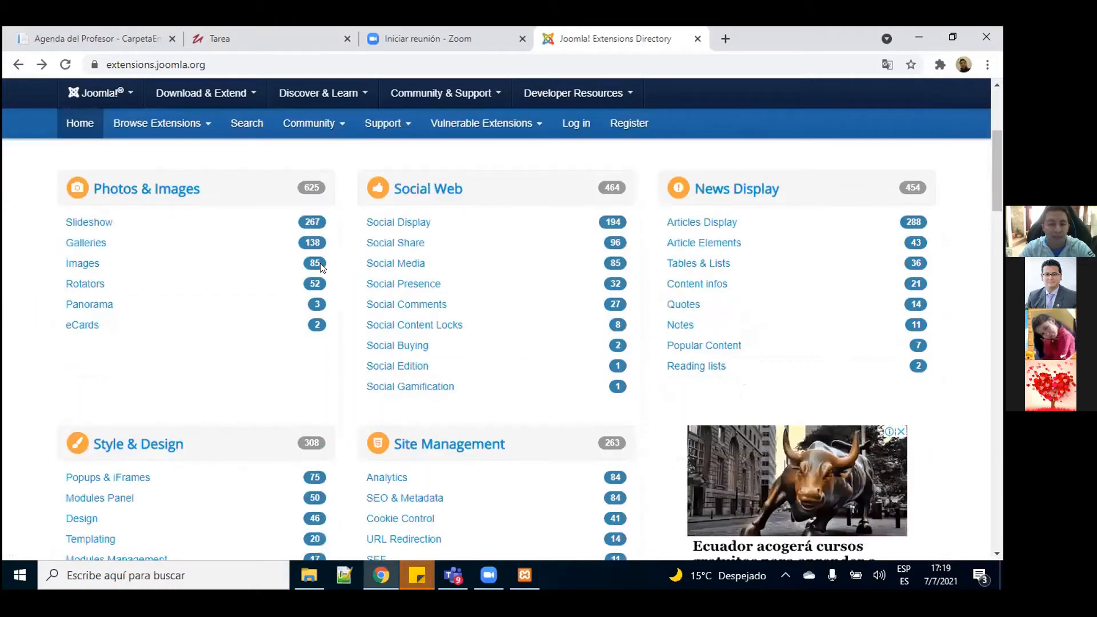
scroll(319, 269, "down", 1)
scroll(320, 269, "down", 2)
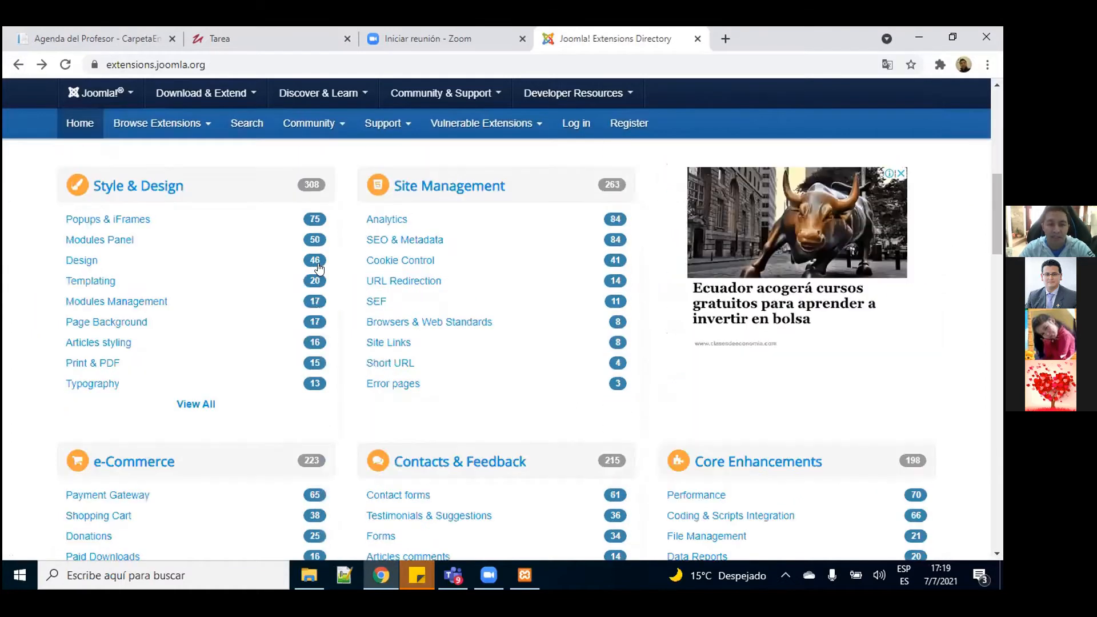
scroll(320, 263, "down", 1)
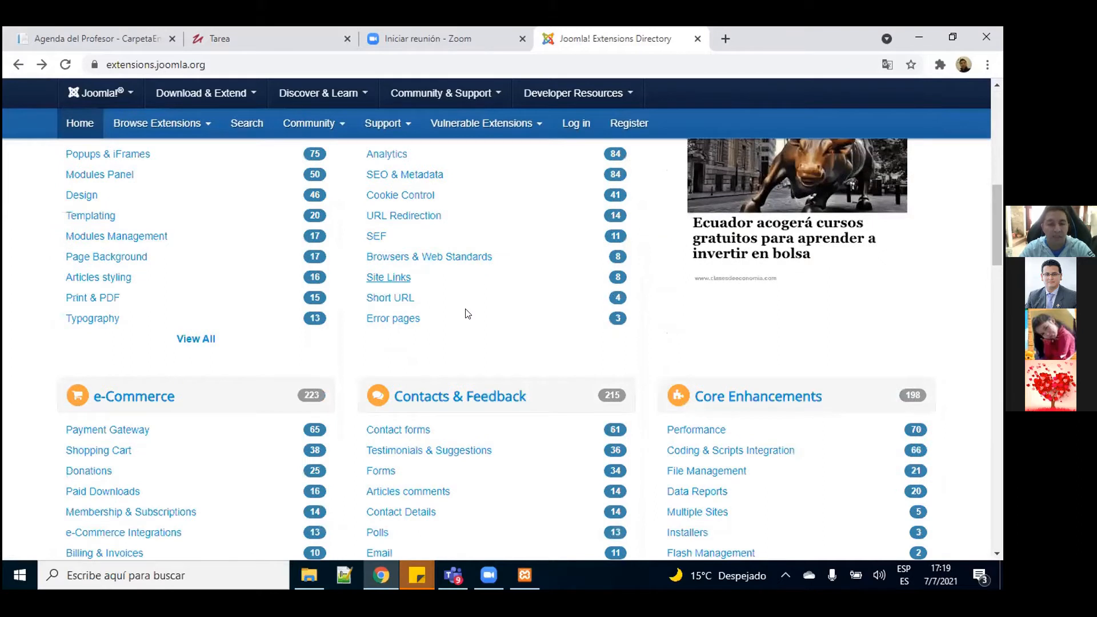
scroll(468, 314, "down", 1)
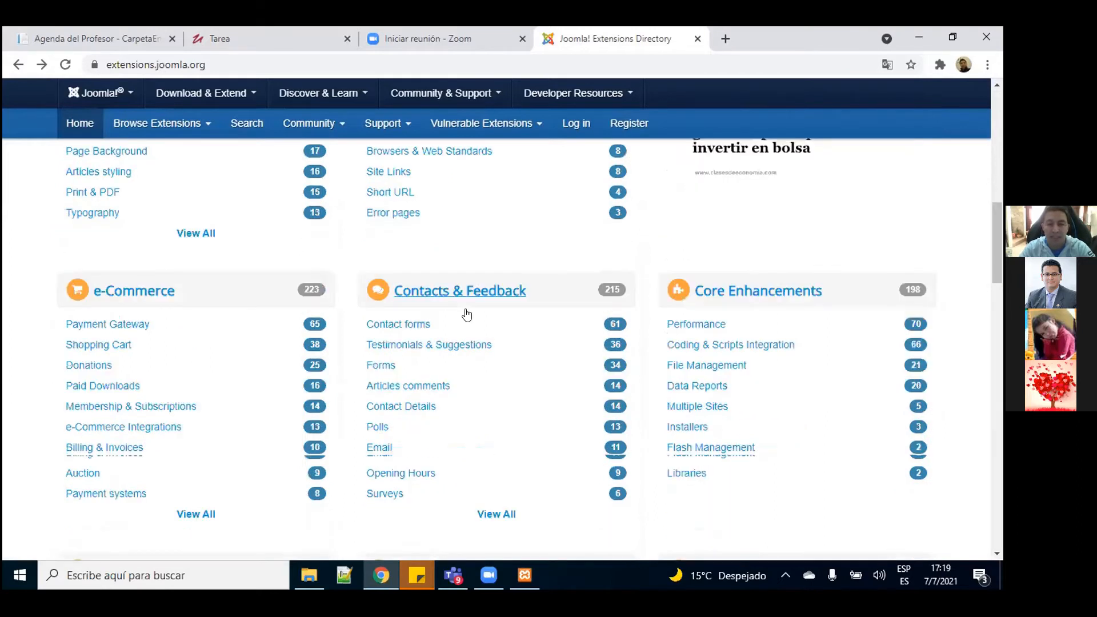
scroll(467, 313, "down", 1)
scroll(467, 313, "down", 1)
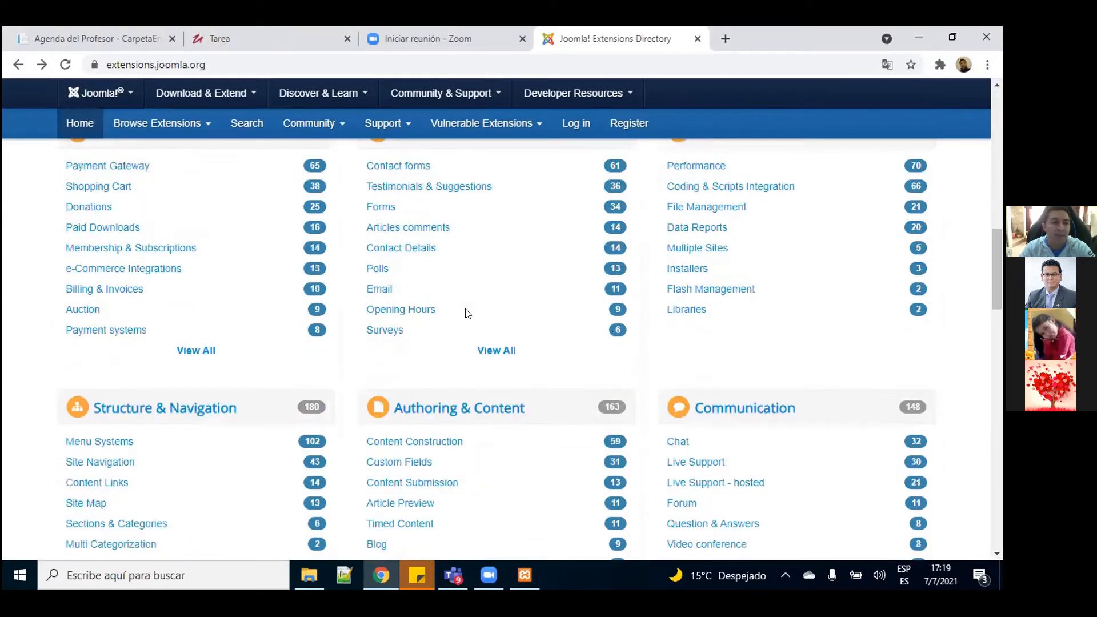
scroll(467, 313, "up", 1)
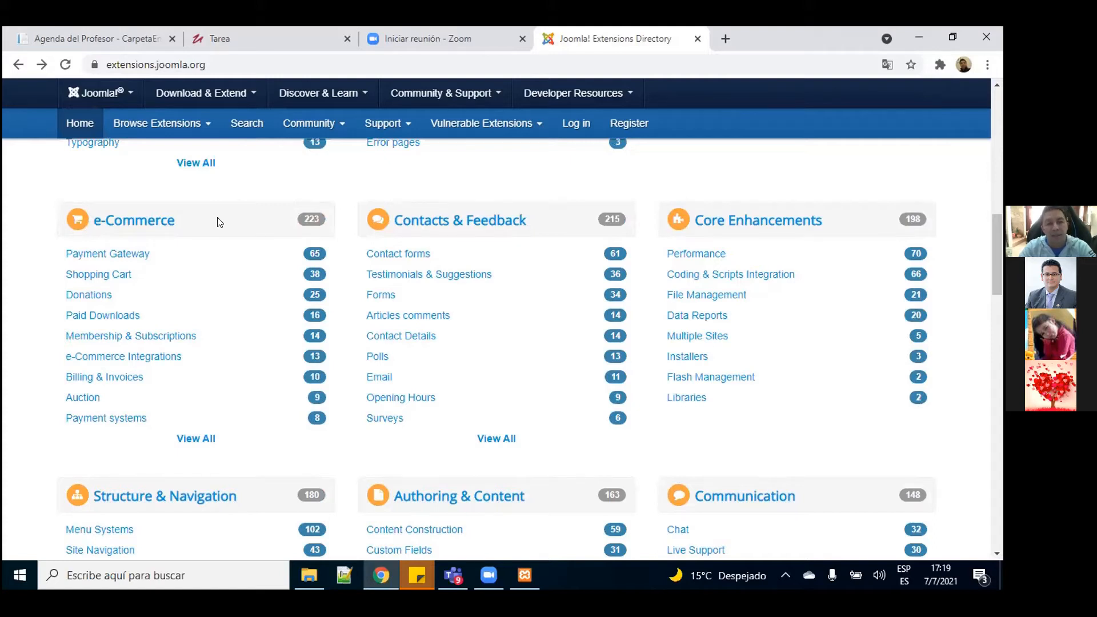
scroll(220, 222, "down", 1)
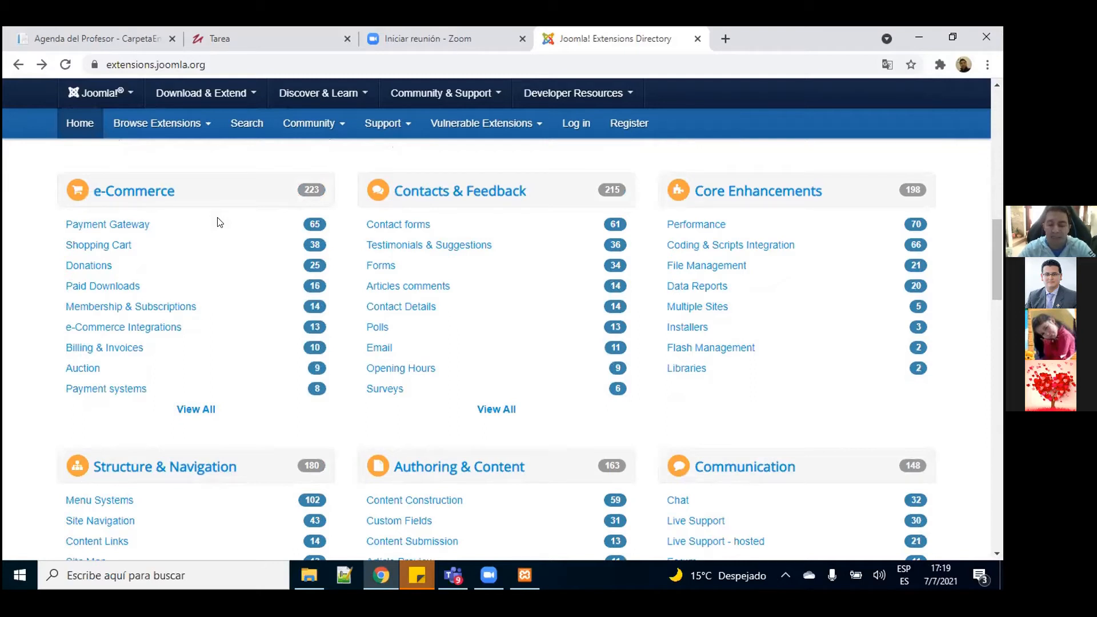
scroll(220, 222, "down", 1)
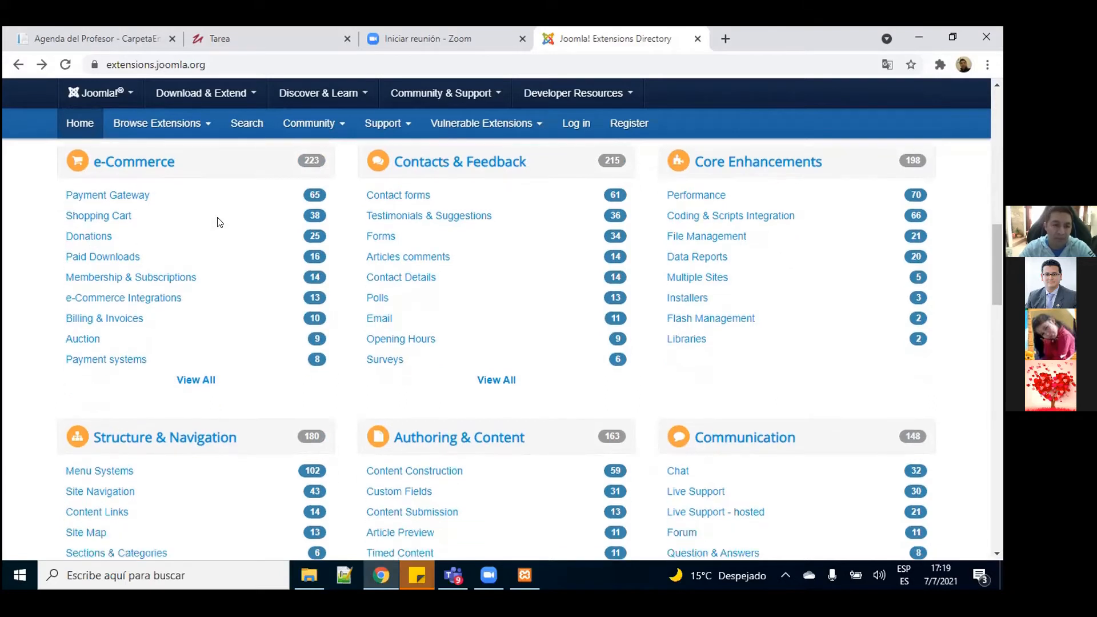
scroll(220, 223, "down", 3)
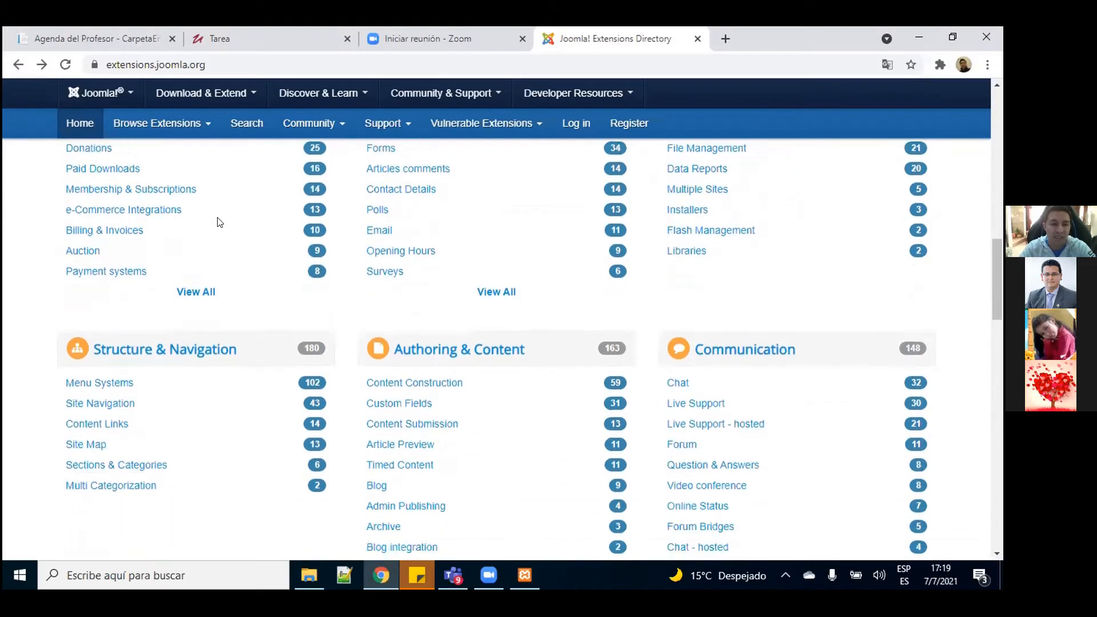
scroll(220, 222, "down", 1)
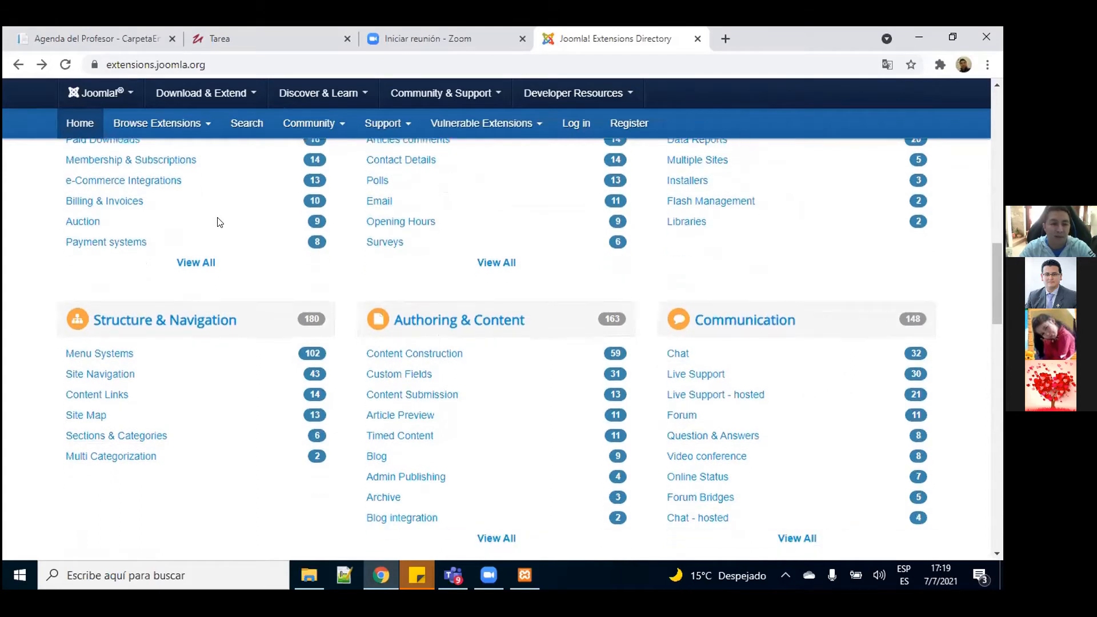
scroll(220, 222, "down", 4)
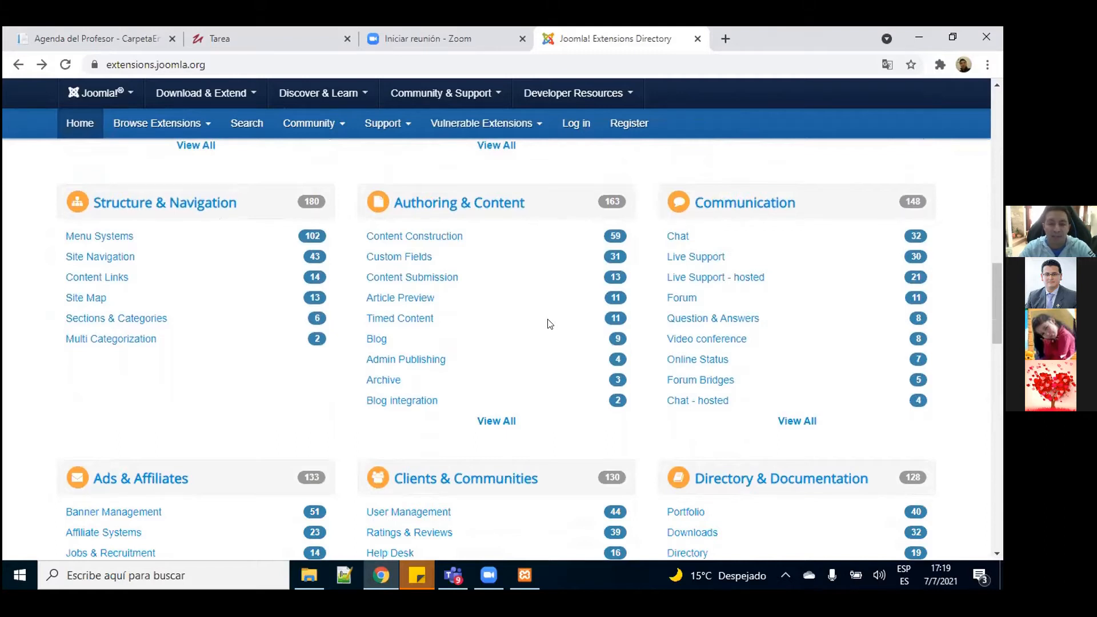
scroll(548, 324, "down", 5)
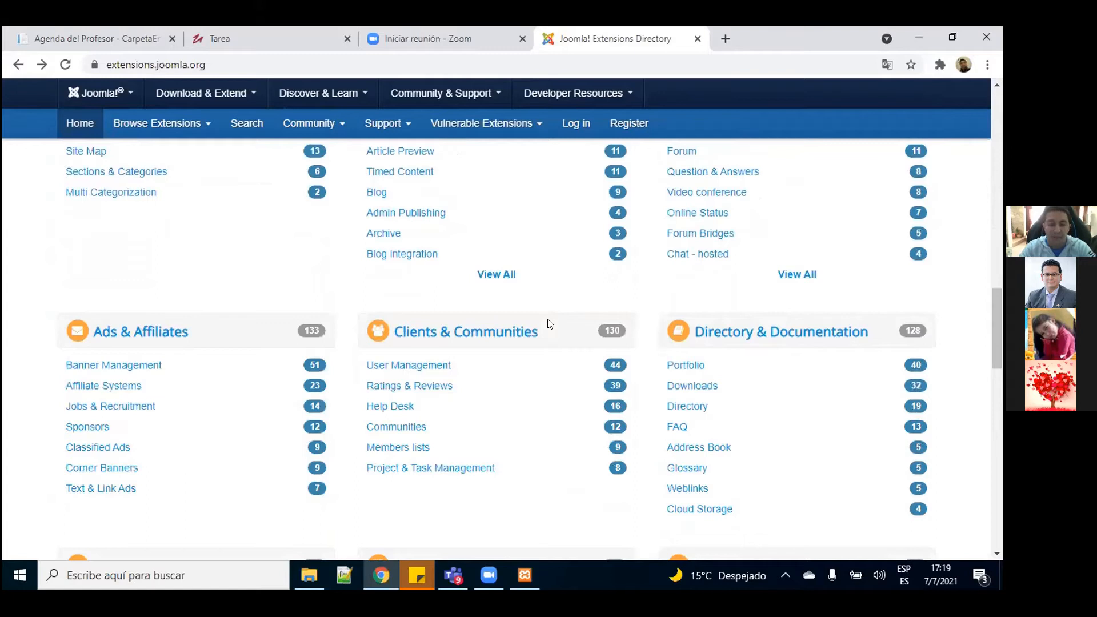
scroll(547, 323, "down", 3)
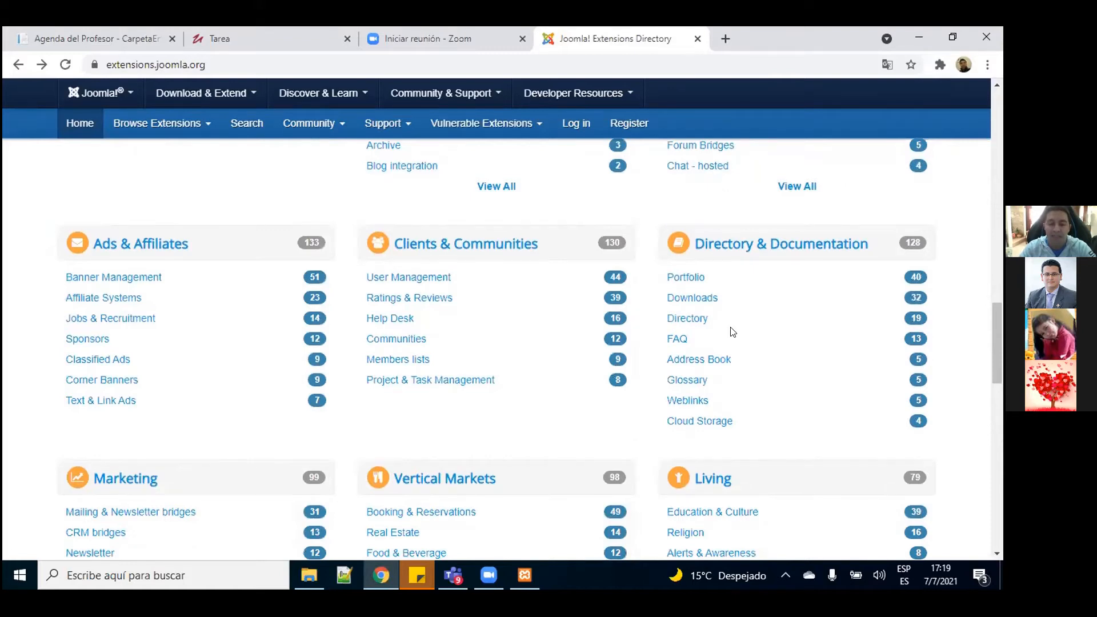
scroll(733, 332, "up", 5)
scroll(729, 332, "up", 6)
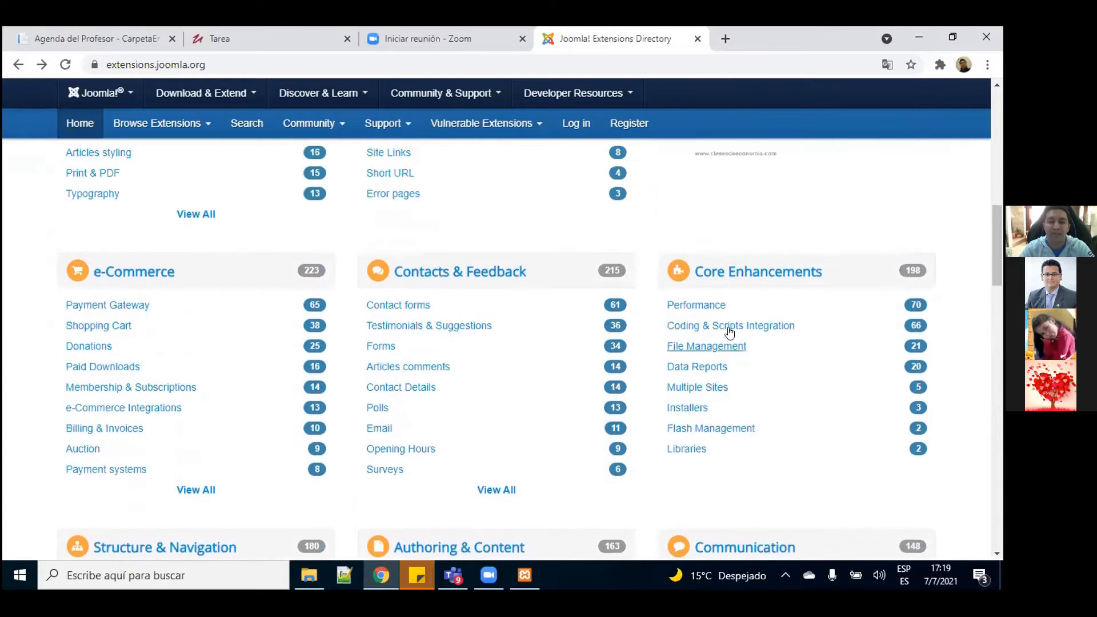
scroll(730, 332, "up", 6)
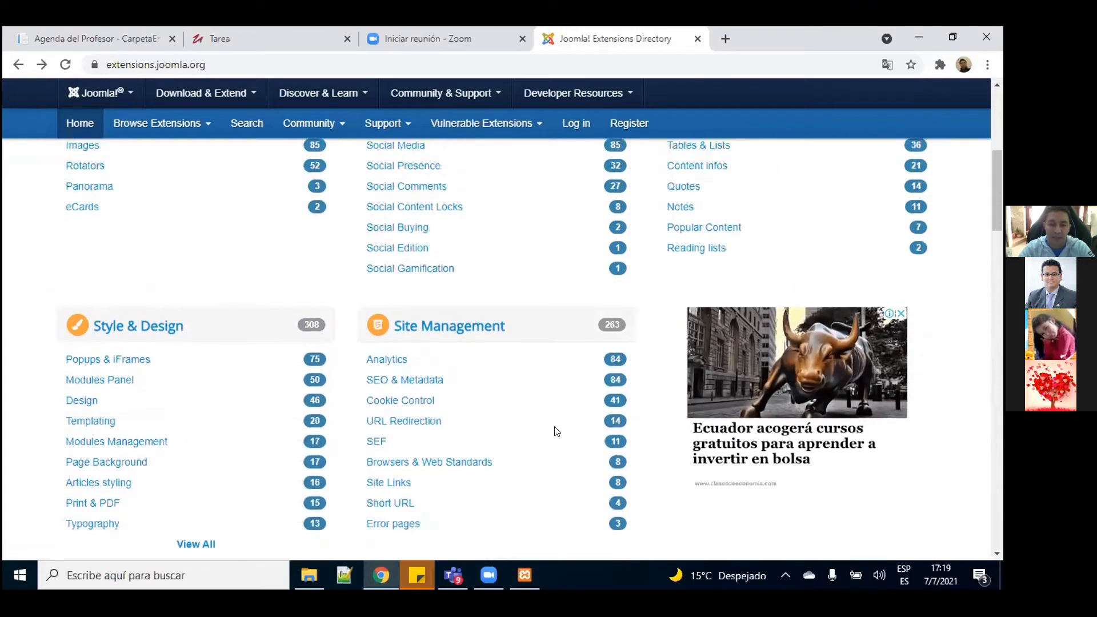
Step: Return to the XAMPP wizard and finish setup, launching Control Panel v3.3.0
left_click(525, 575)
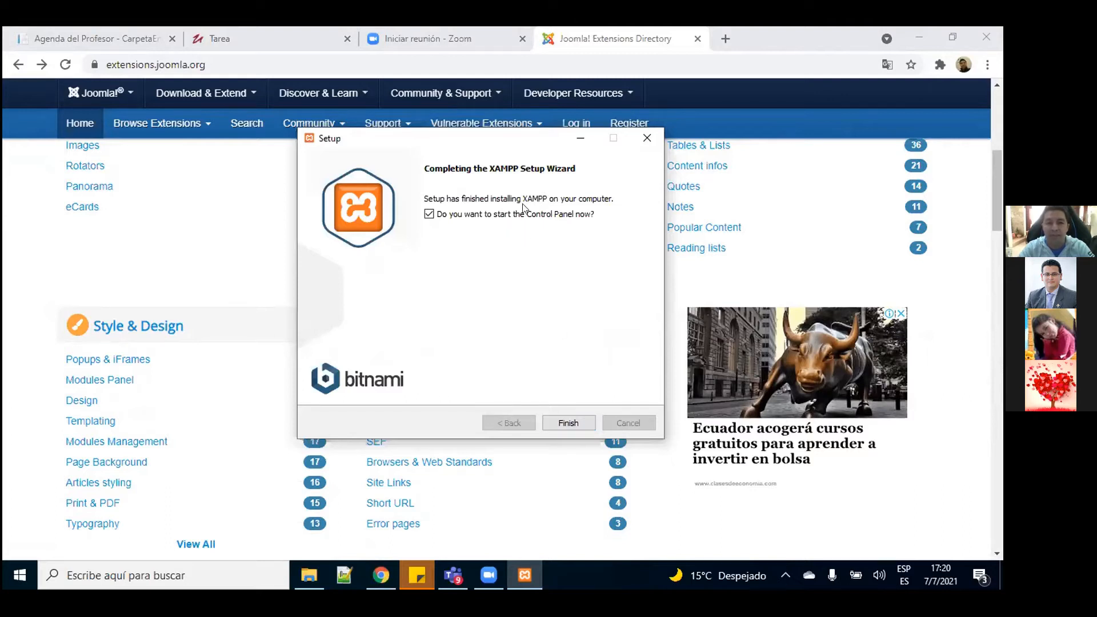
left_click(567, 423)
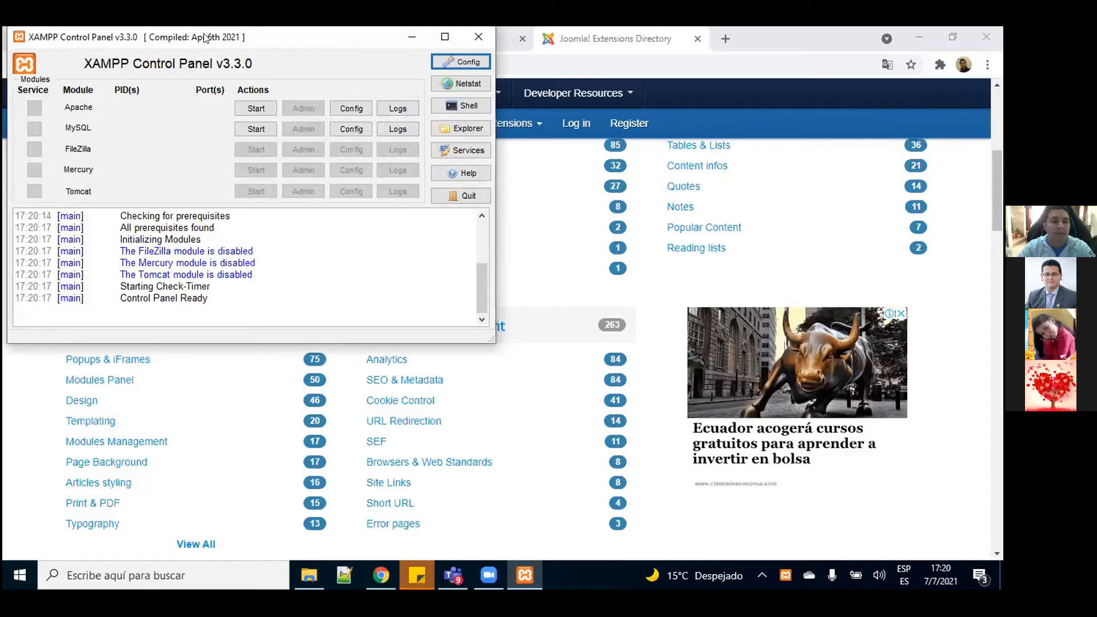
Step: Open a new Chrome tab and load localhost:80
left_click_drag(209, 38, 231, 106)
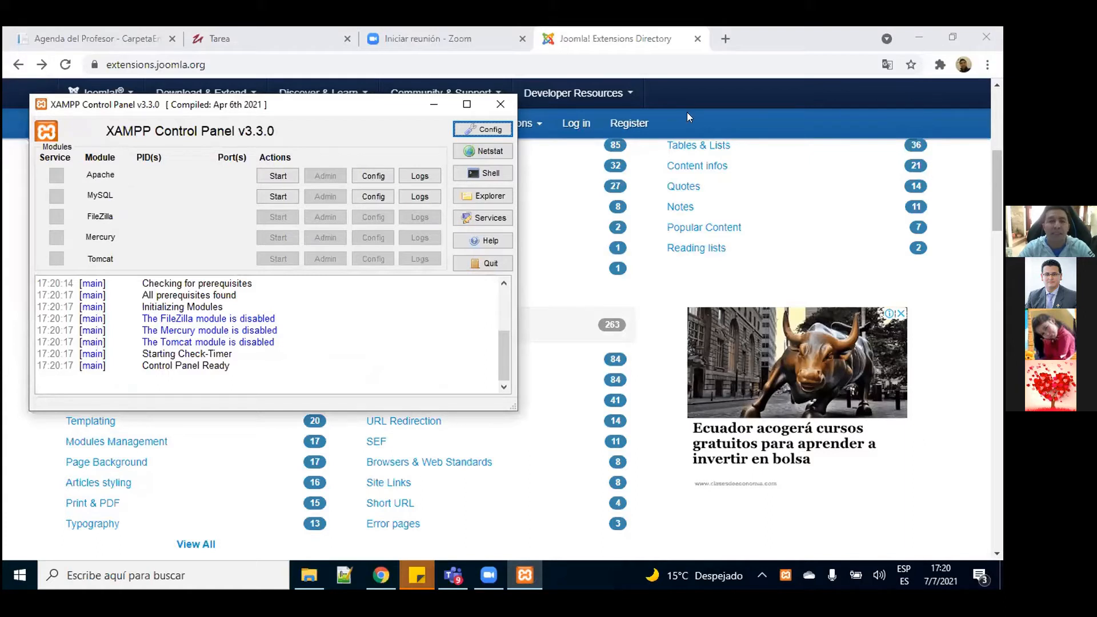
left_click(730, 54)
key("ctrl+t")
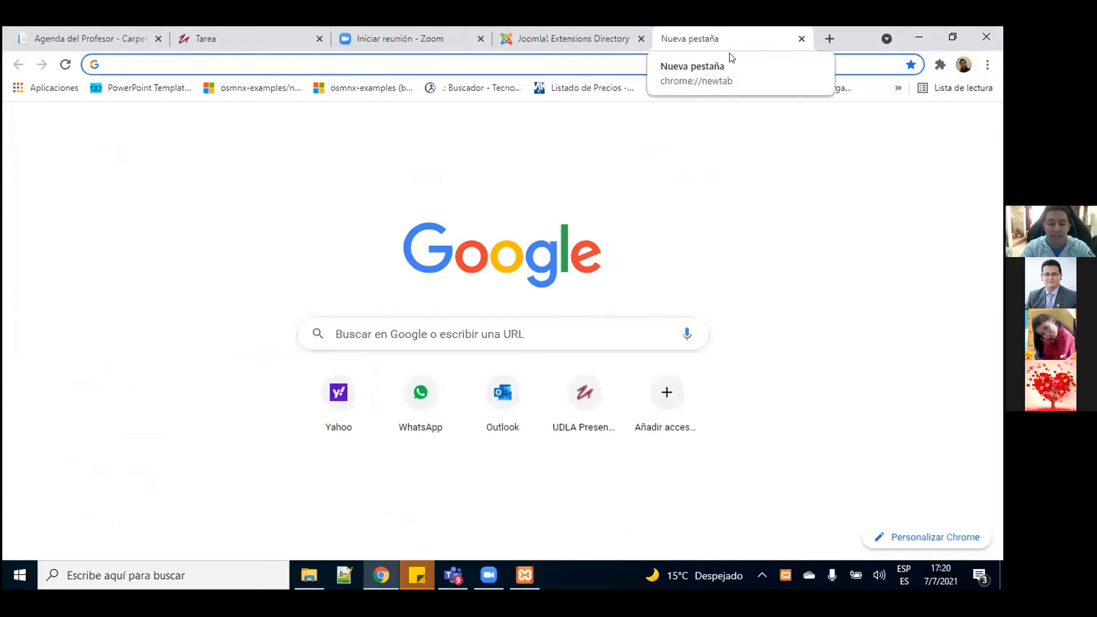
type("lo")
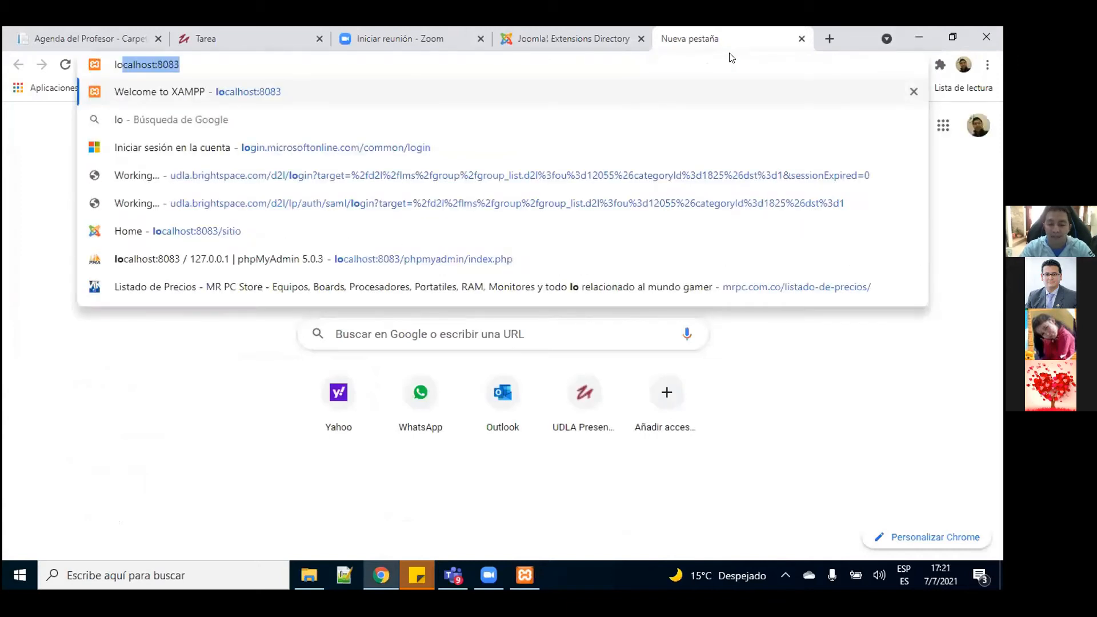
type("calhost:80")
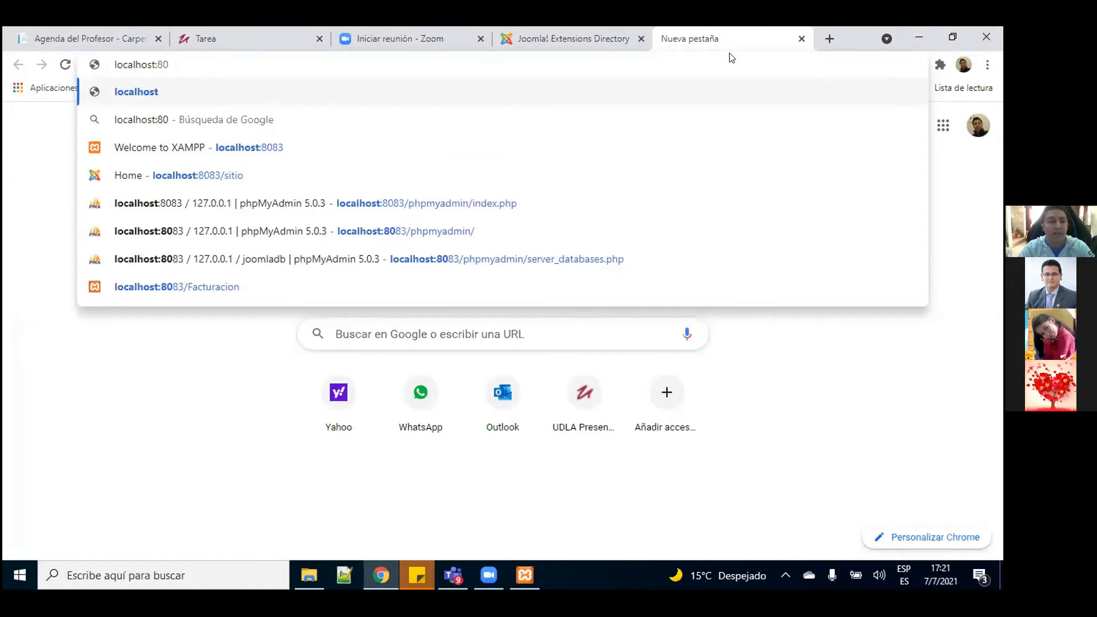
left_click(162, 80)
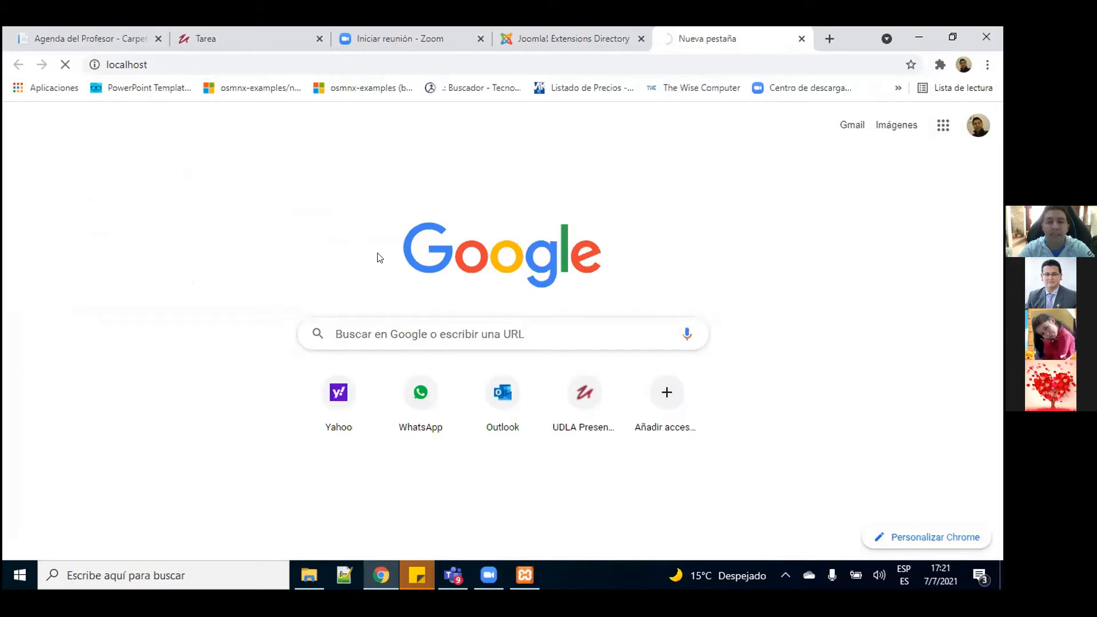
Step: Reload and re-enter the localhost address; the page still shows ERR_CONNECTION_REFUSED
key("F5")
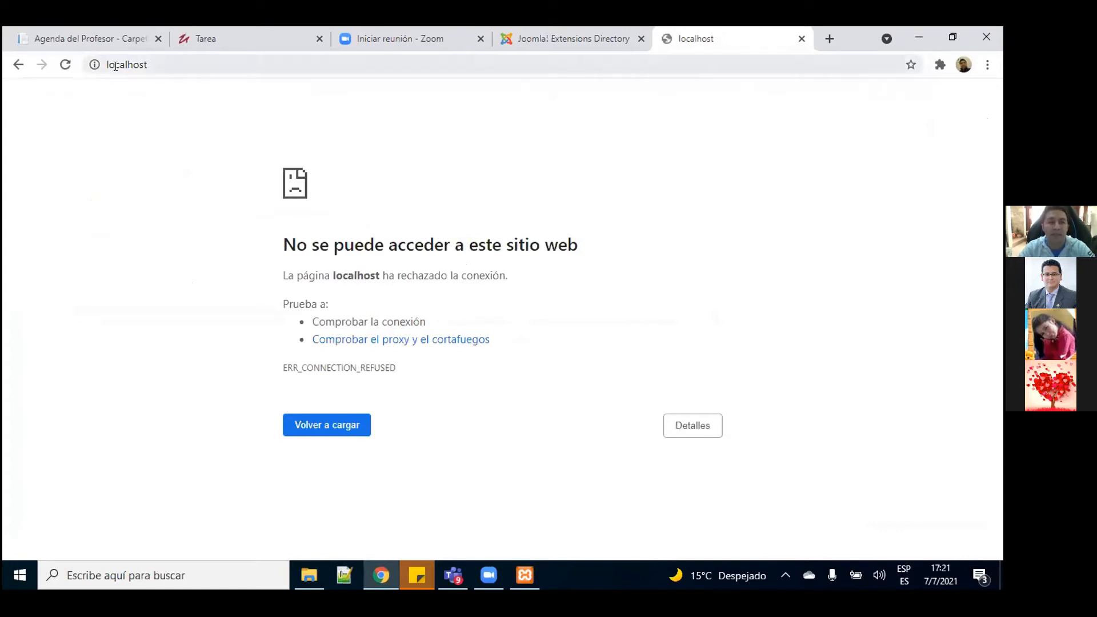
left_click(151, 68)
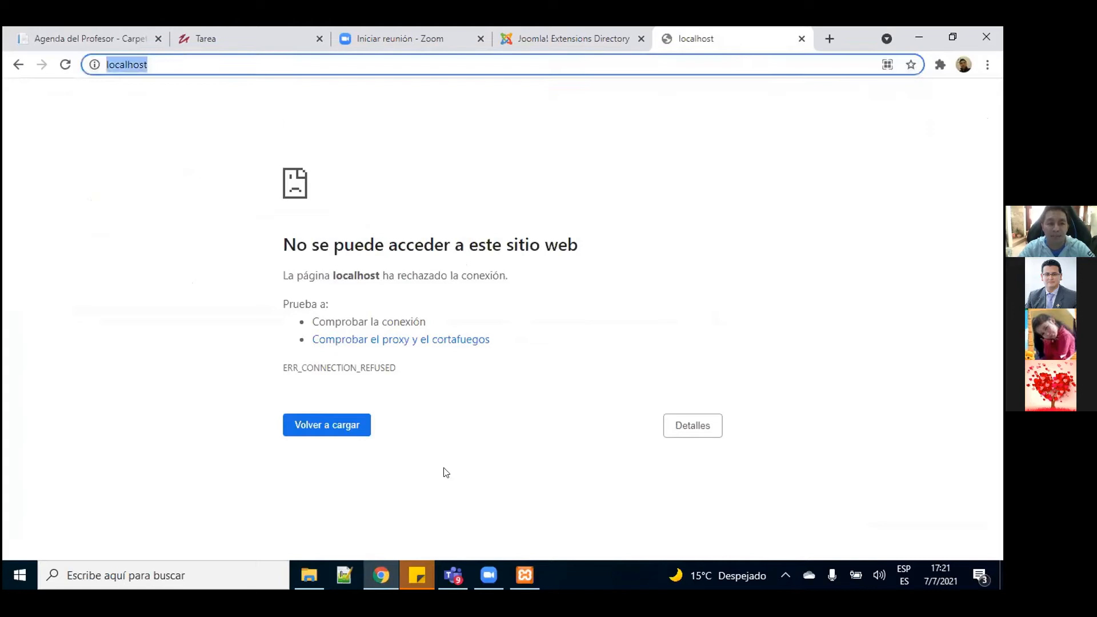
key("Return")
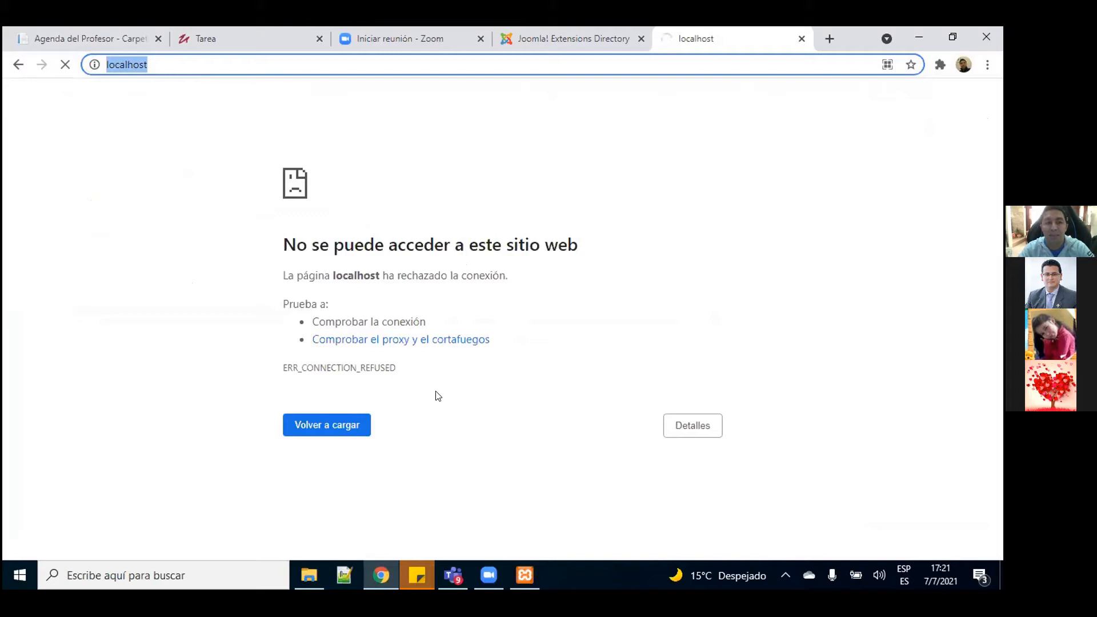
key("Right")
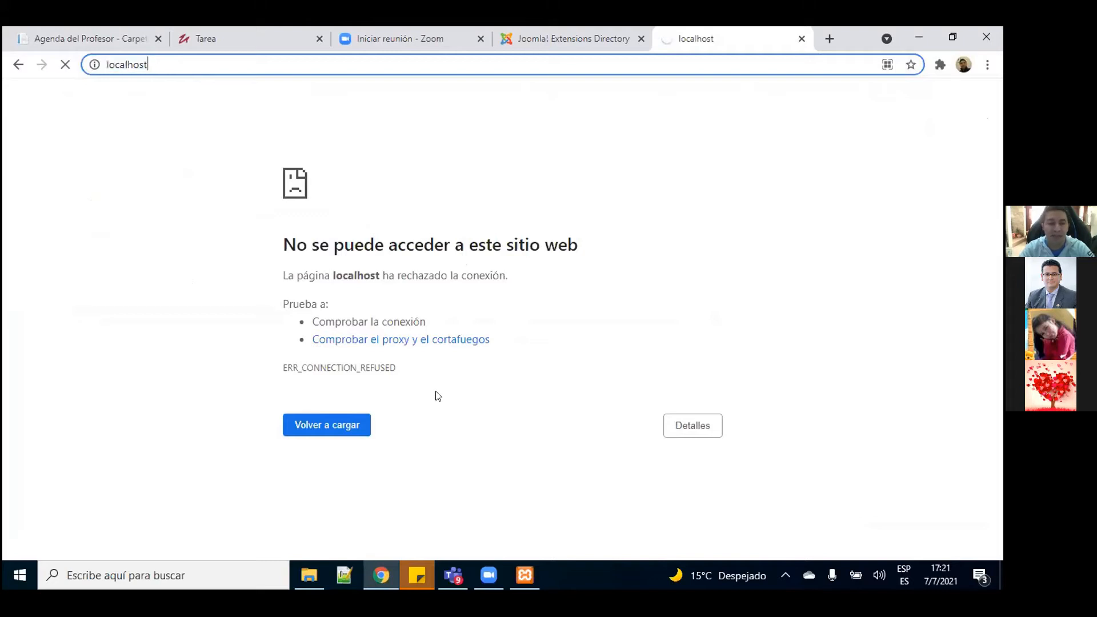
type(":80")
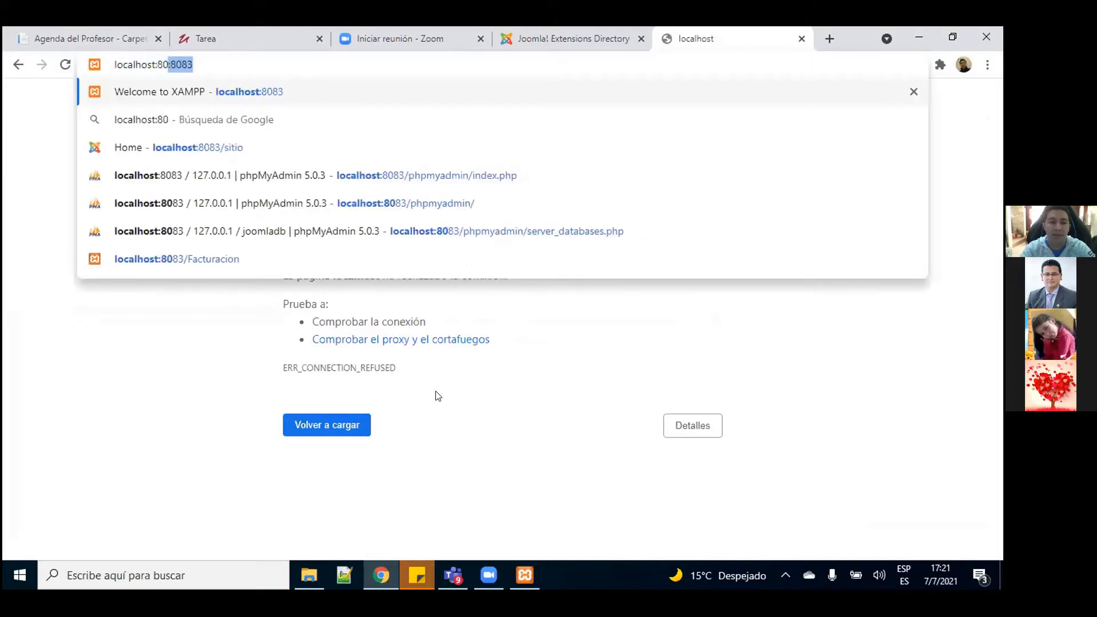
key("Delete")
key("Return")
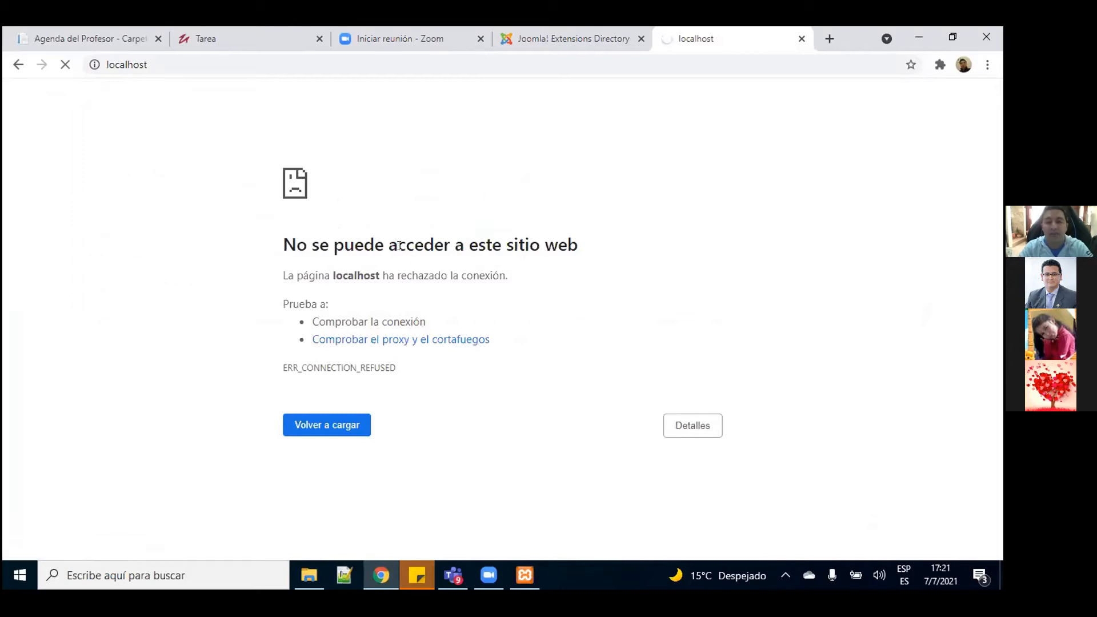
Step: Start the Apache web server, then the MySQL database server, from the XAMPP Control Panel
left_click(530, 581)
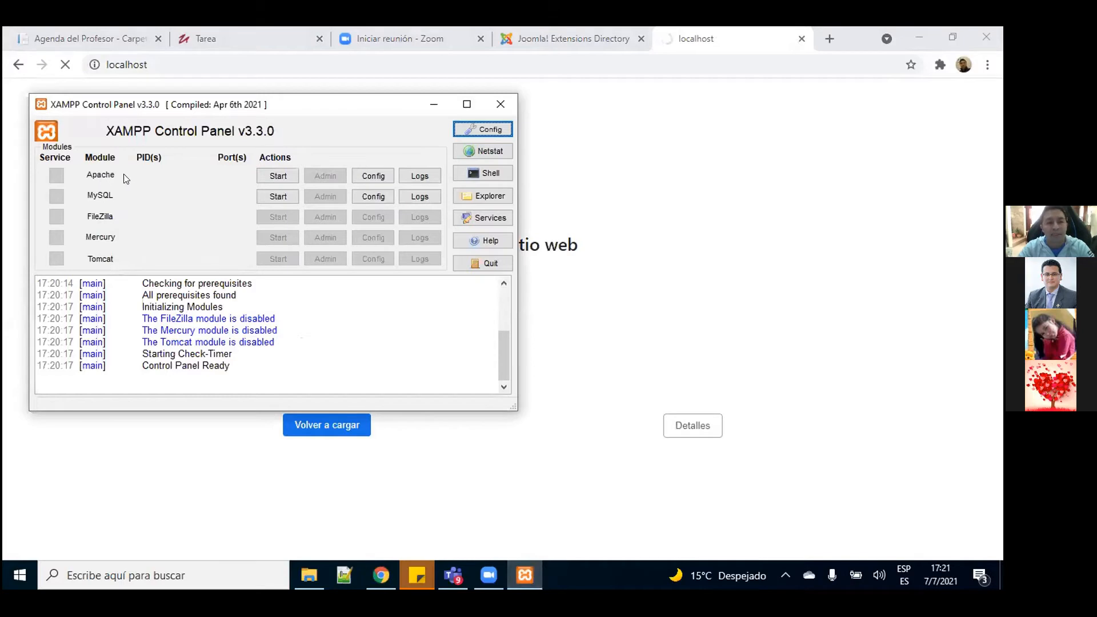
left_click(270, 176)
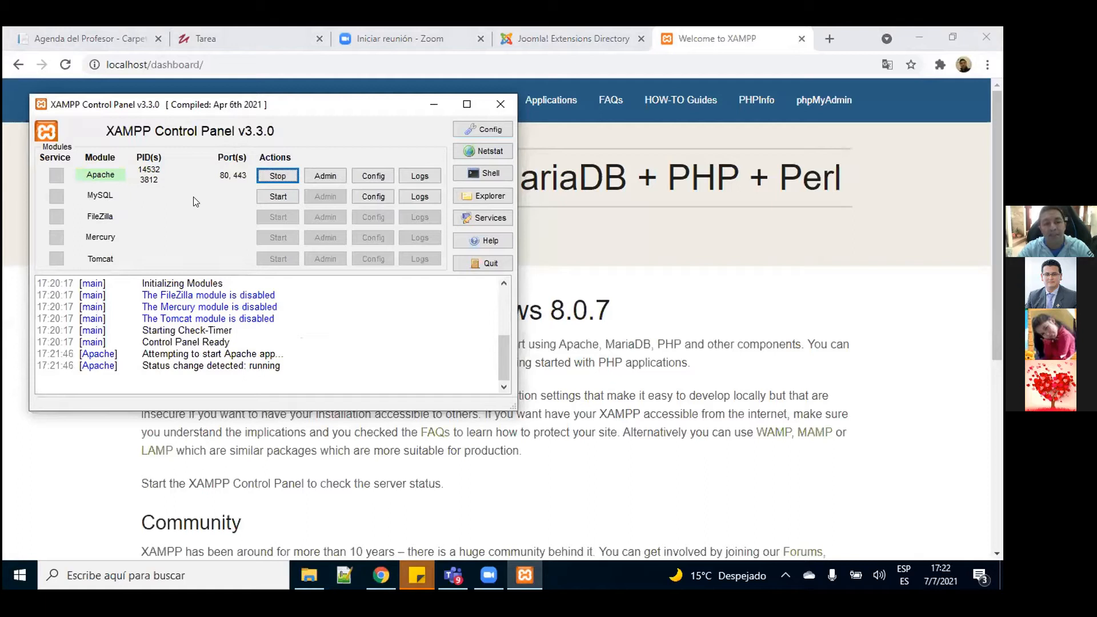
left_click(283, 196)
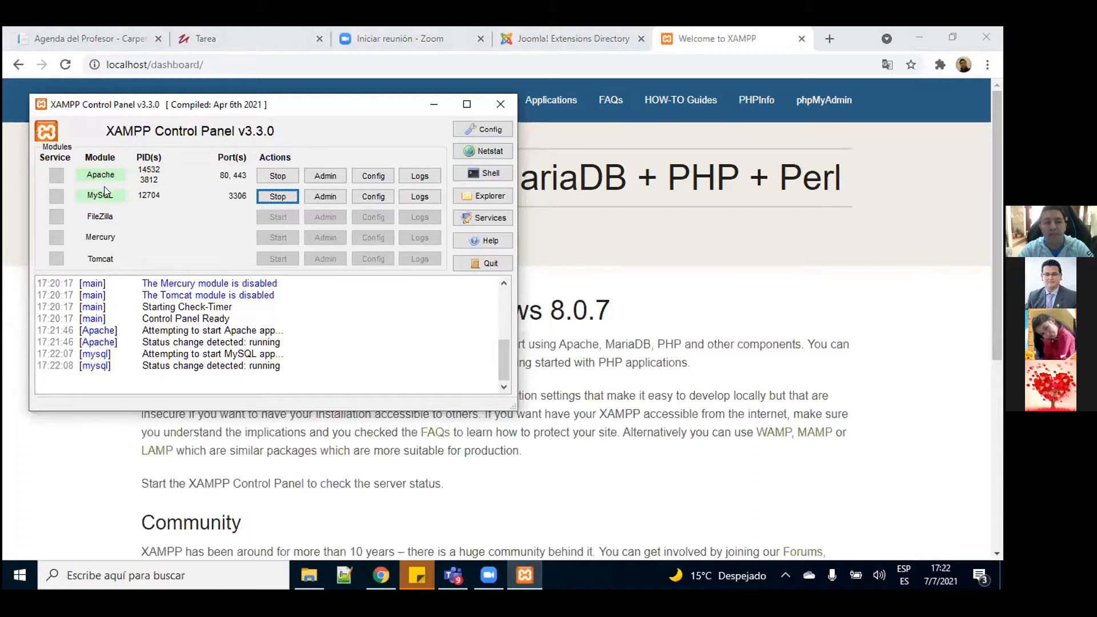
left_click(734, 140)
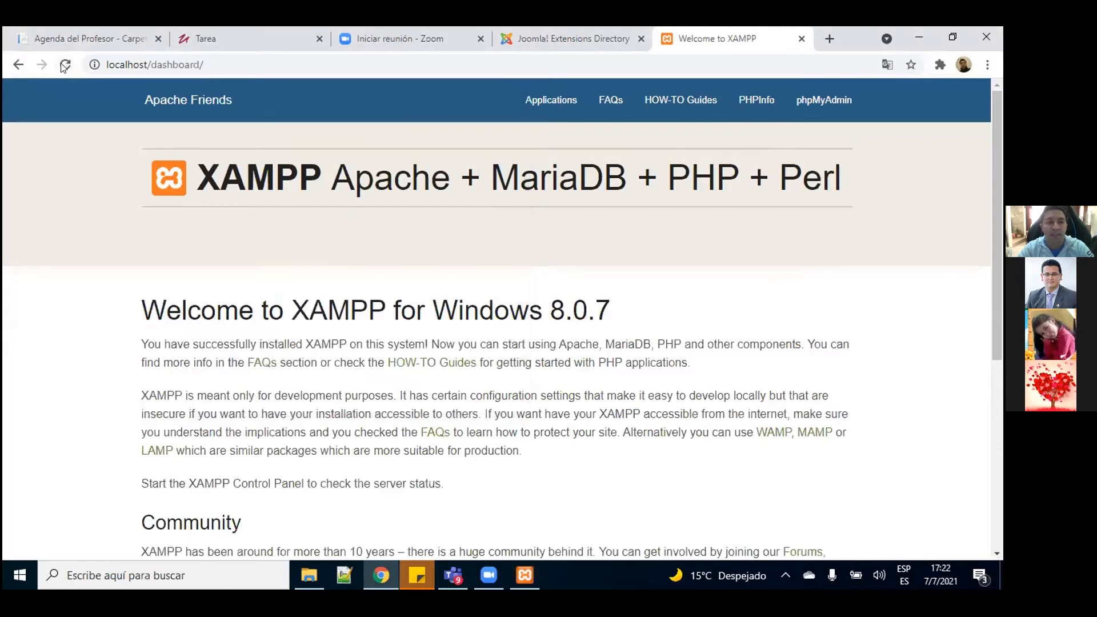
Step: Reload localhost/dashboard to show the XAMPP welcome page, then go to phpMyAdmin
left_click(157, 63)
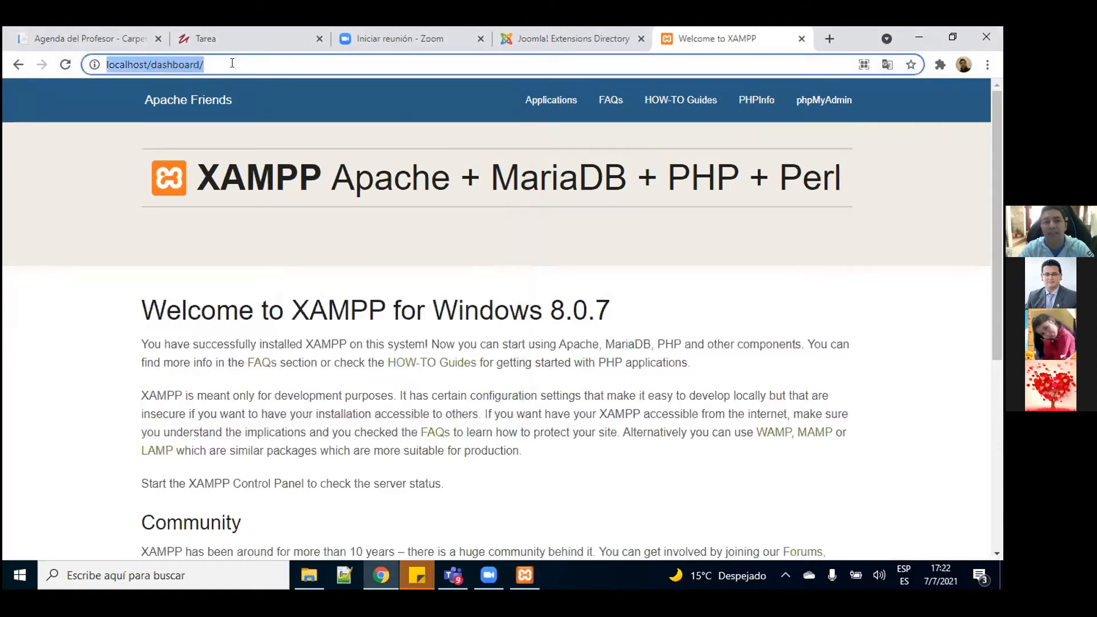
left_click(212, 63)
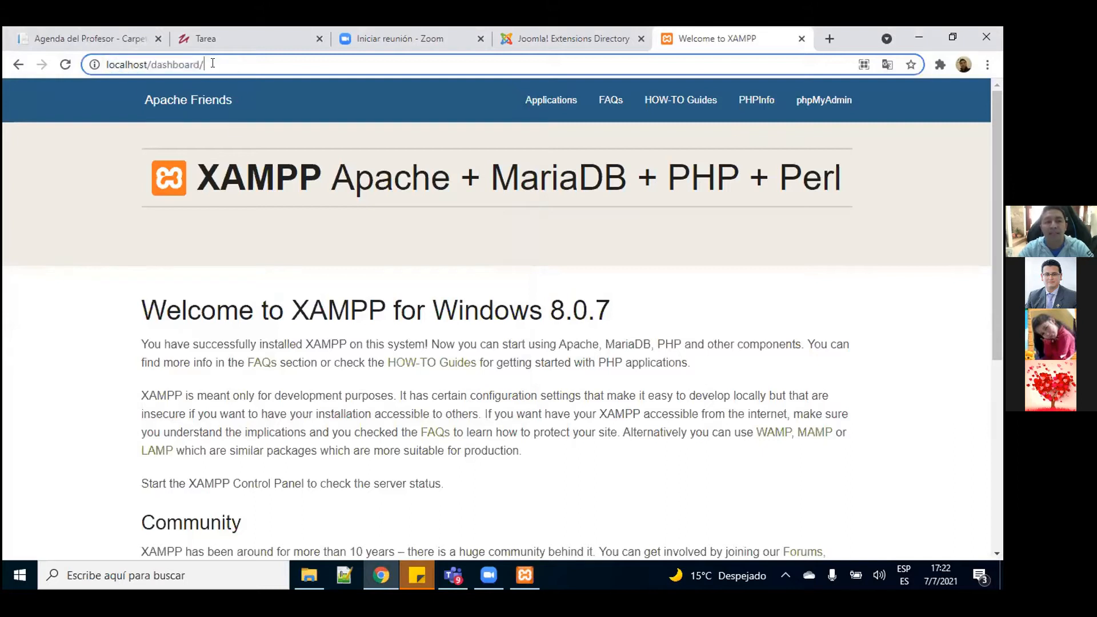
key("Return")
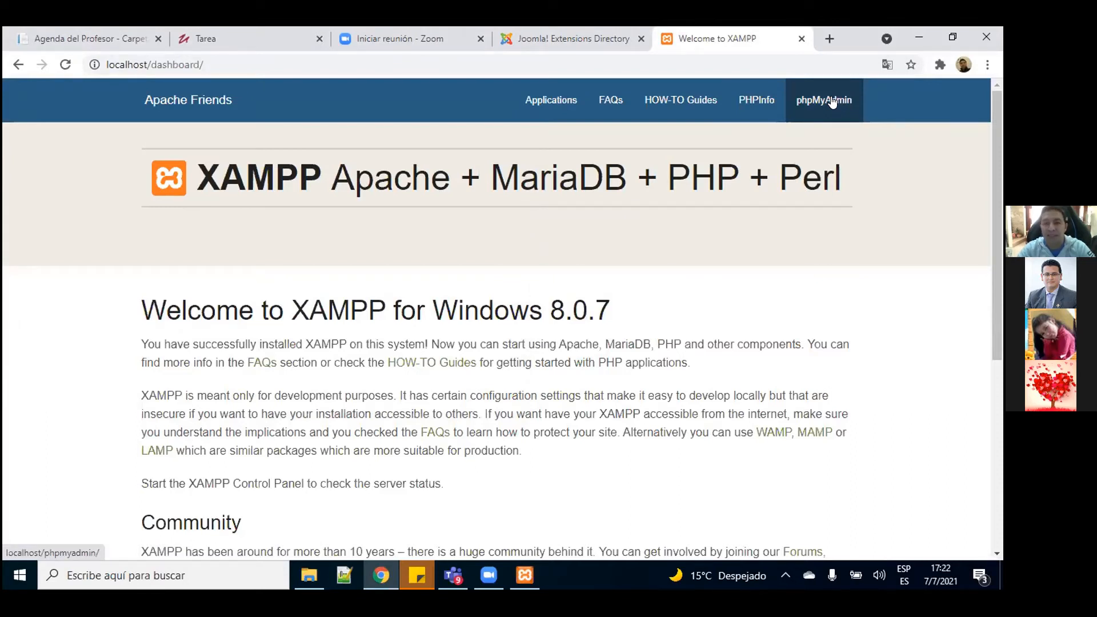
left_click(801, 105)
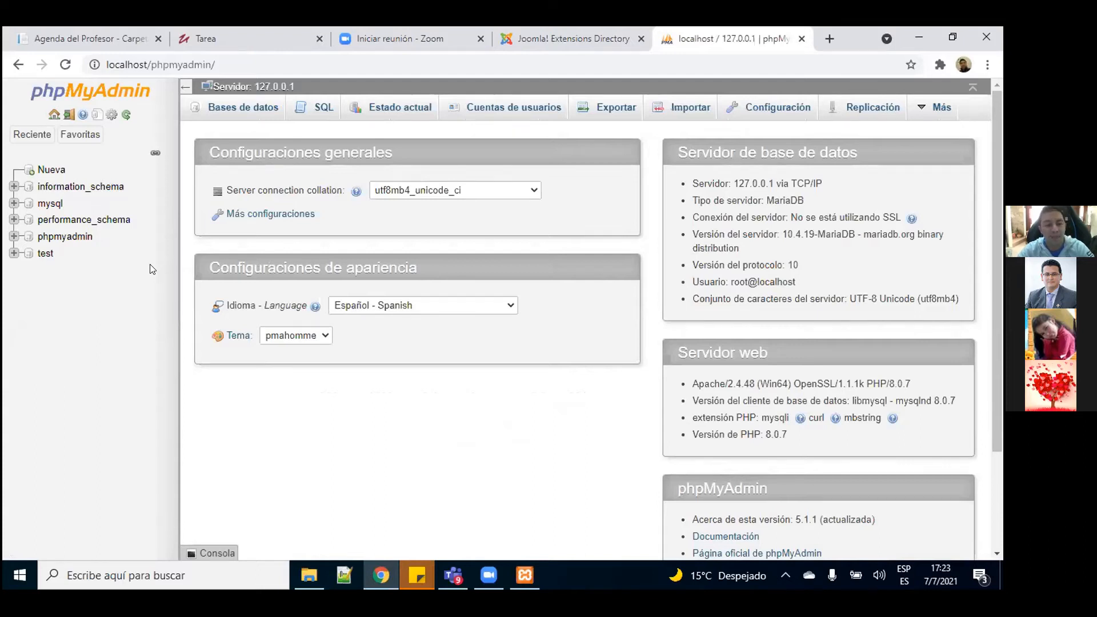
Step: Create a new database named joomladb from phpMyAdmin's Bases de datos page
left_click(223, 109)
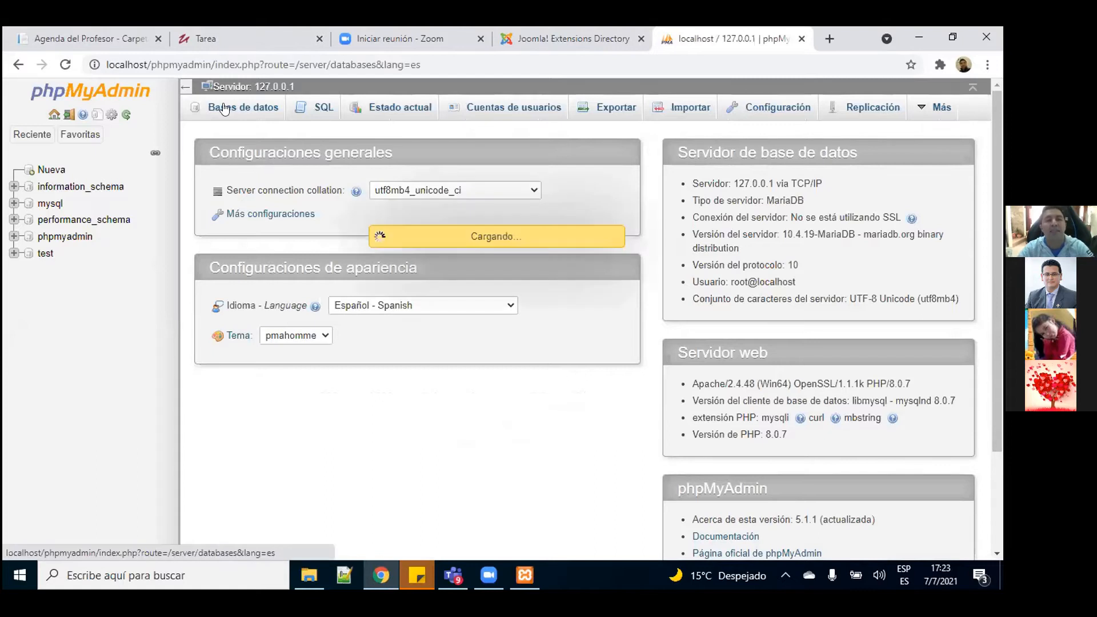
left_click(214, 200)
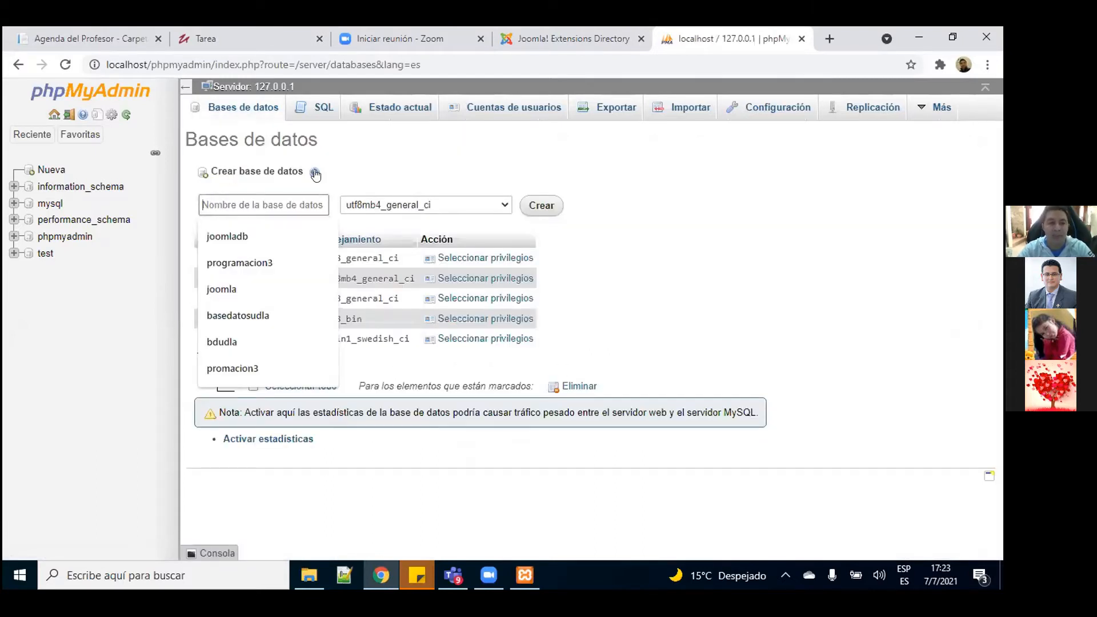
left_click(379, 165)
left_click(266, 208)
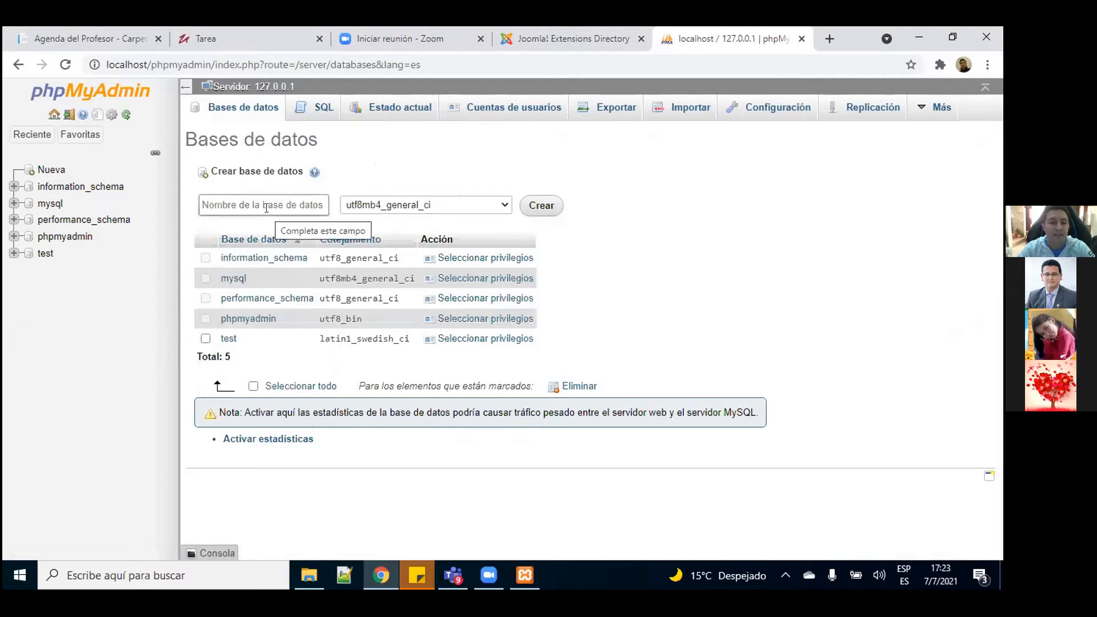
left_click(250, 204)
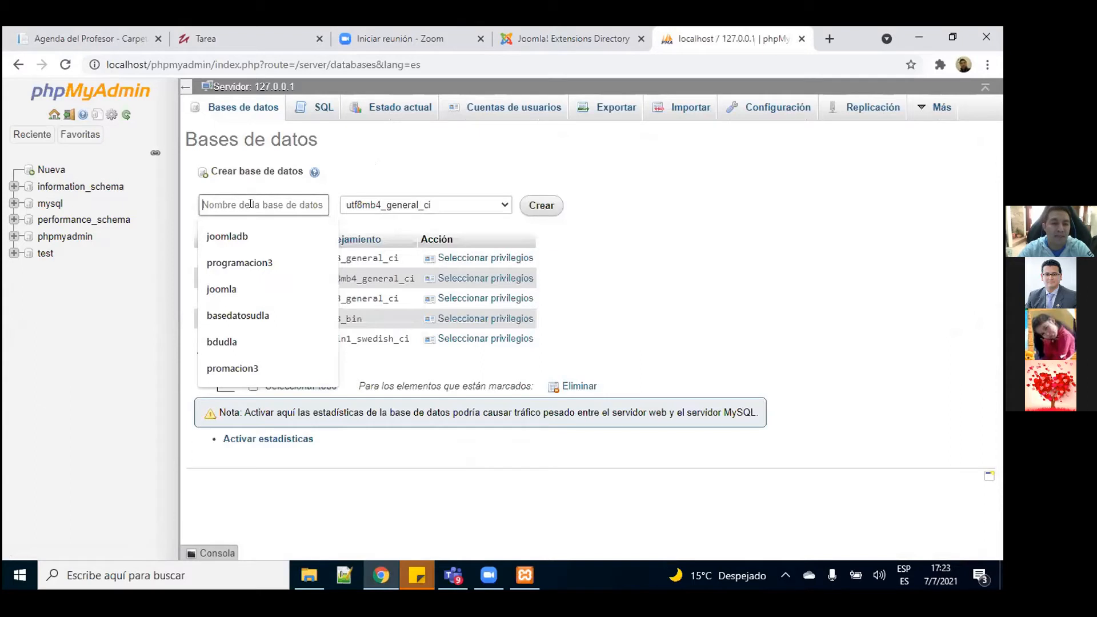
left_click(252, 237)
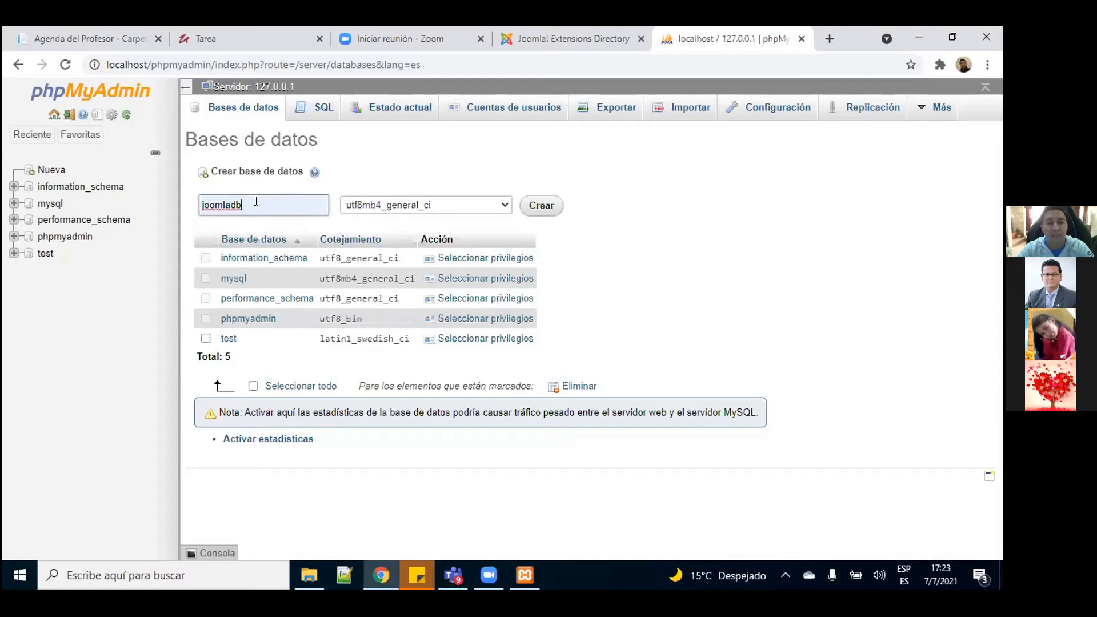
left_click_drag(256, 201, 202, 201)
left_click(547, 208)
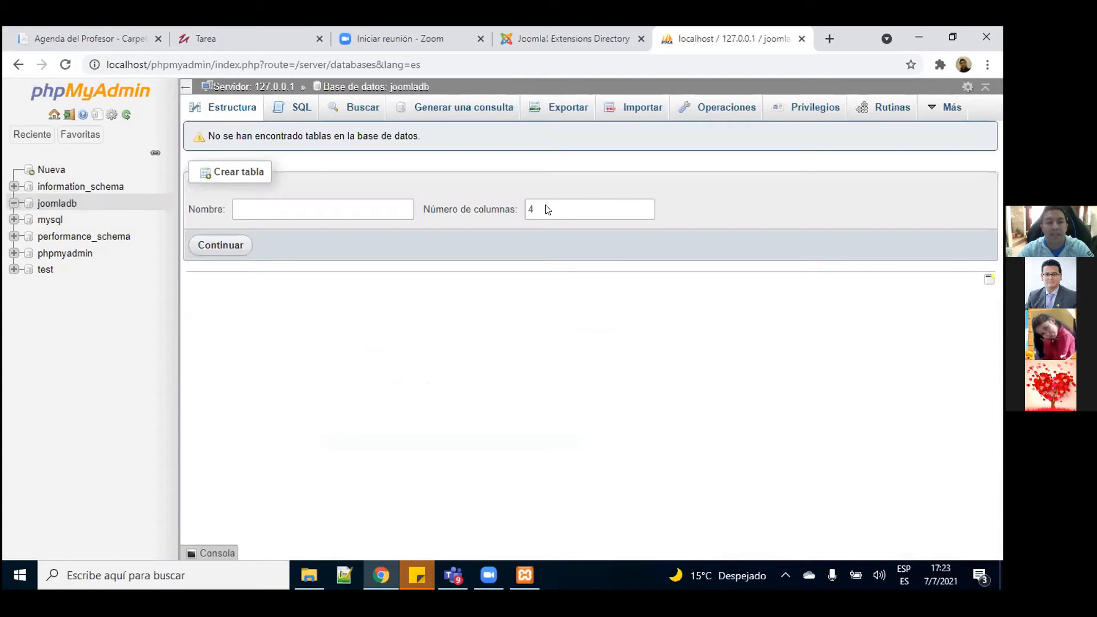
Step: Open the empty joomladb database, then bring up the TALLER folder in File Explorer
left_click(57, 205)
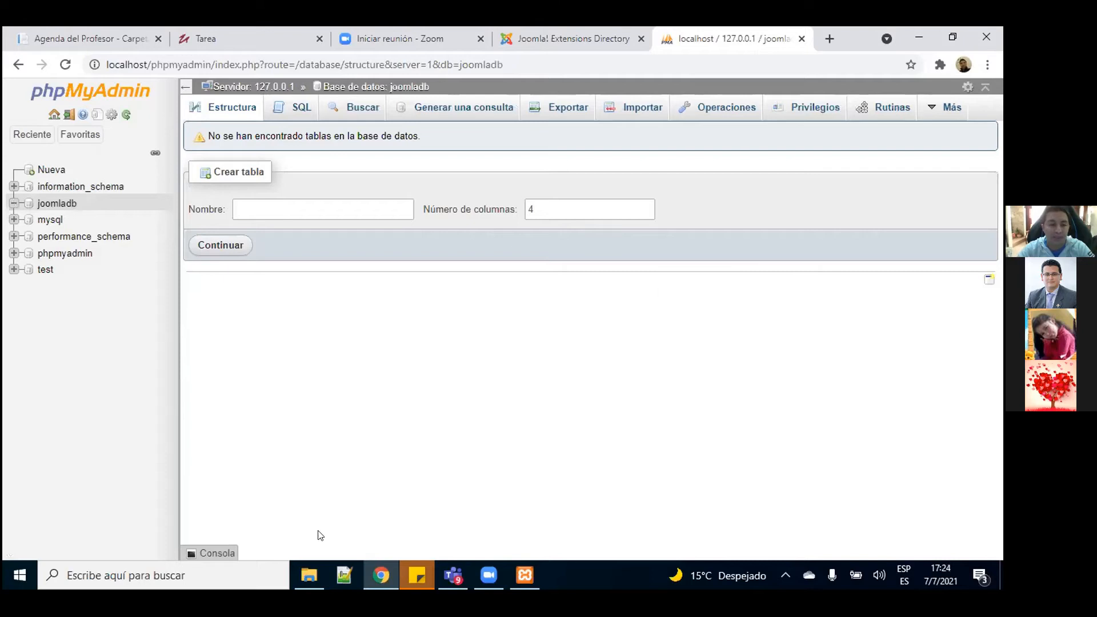
left_click(309, 568)
left_click(426, 425)
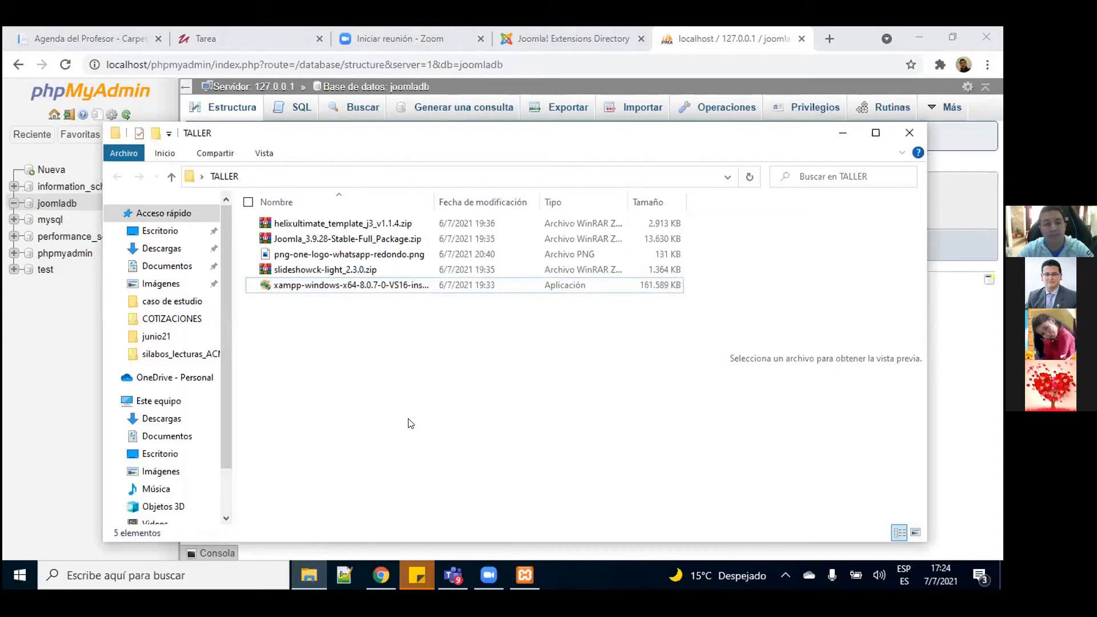
Step: Navigate File Explorer to the C:\xampp\htdocs folder
left_click(315, 243)
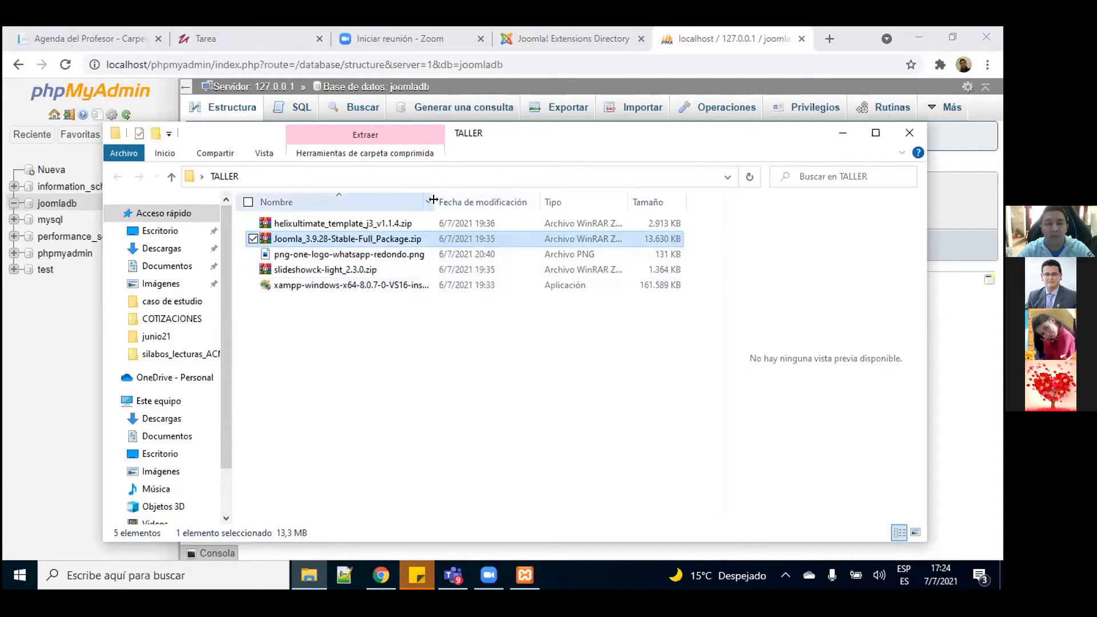
double_click(433, 200)
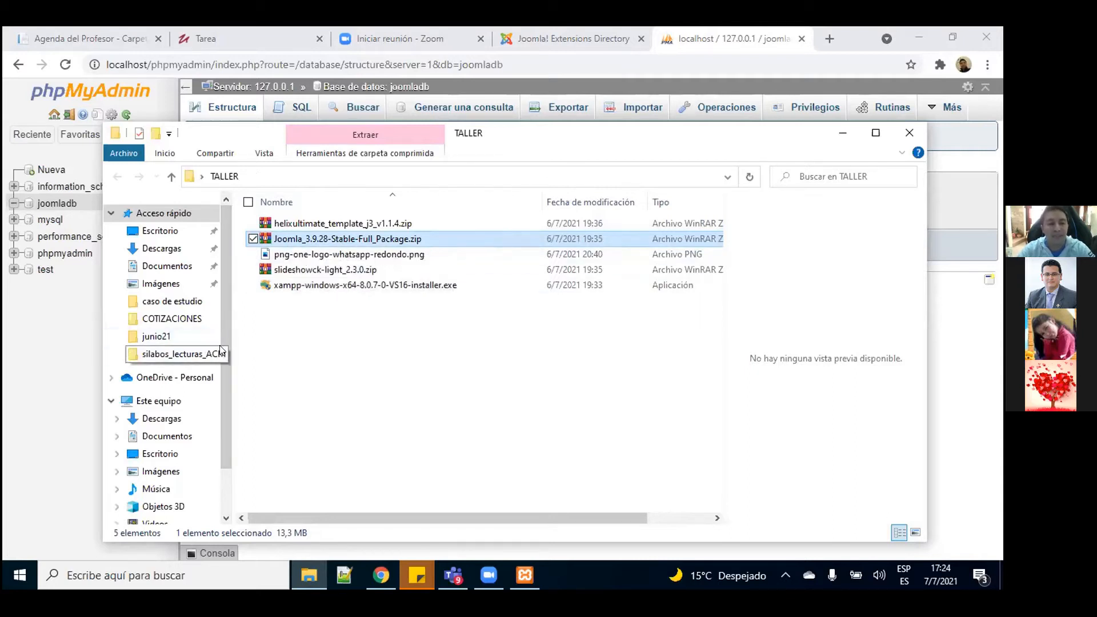
scroll(221, 347, "down", 2)
left_click(171, 478)
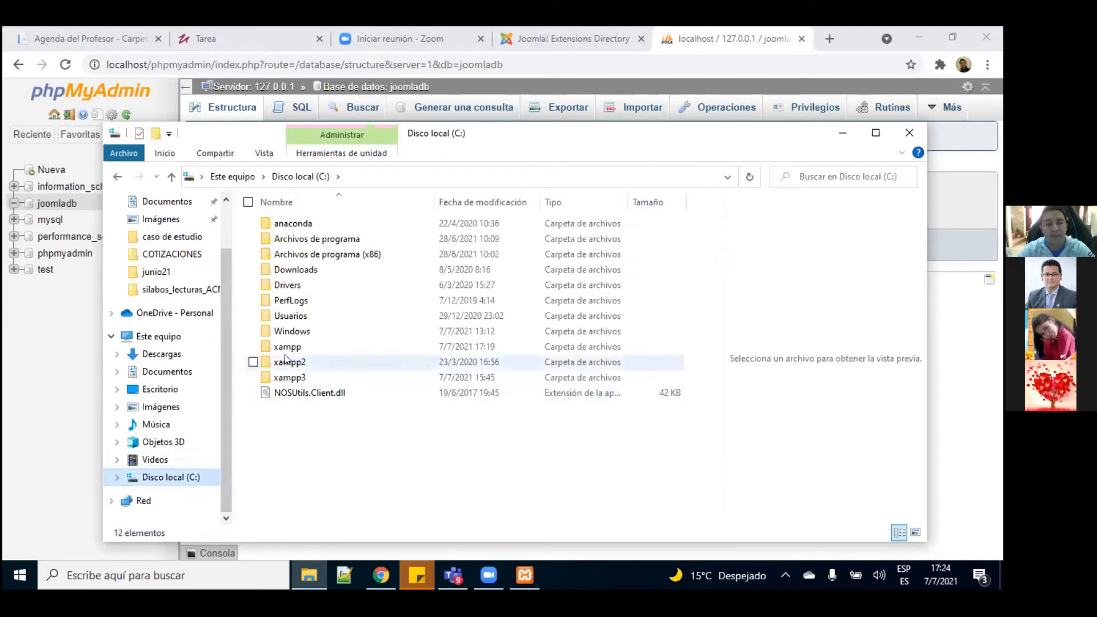
double_click(263, 347)
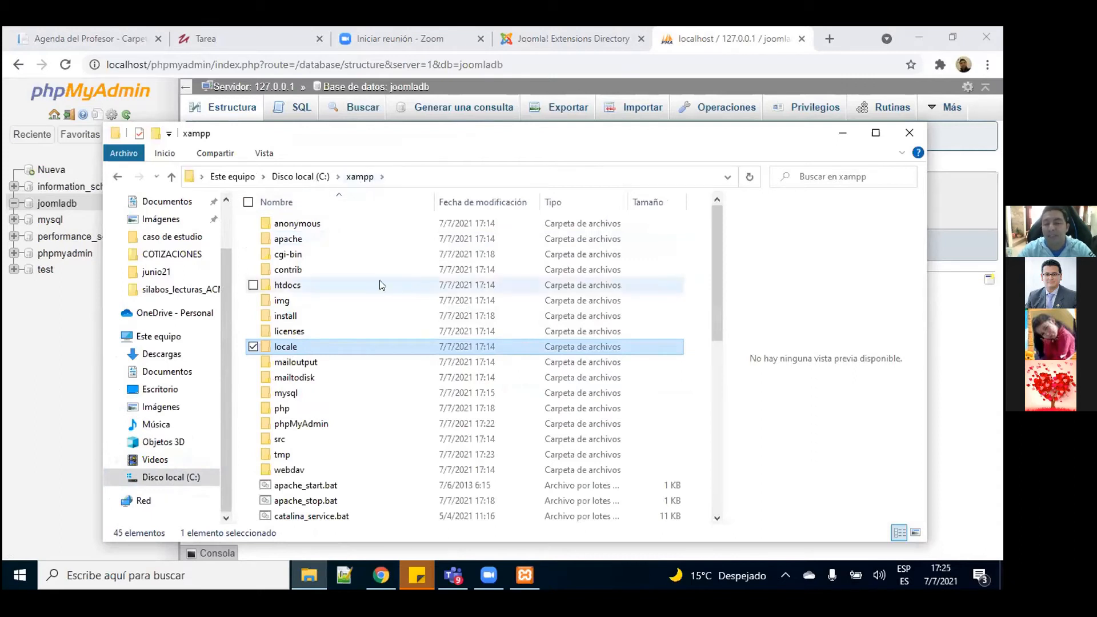
double_click(293, 288)
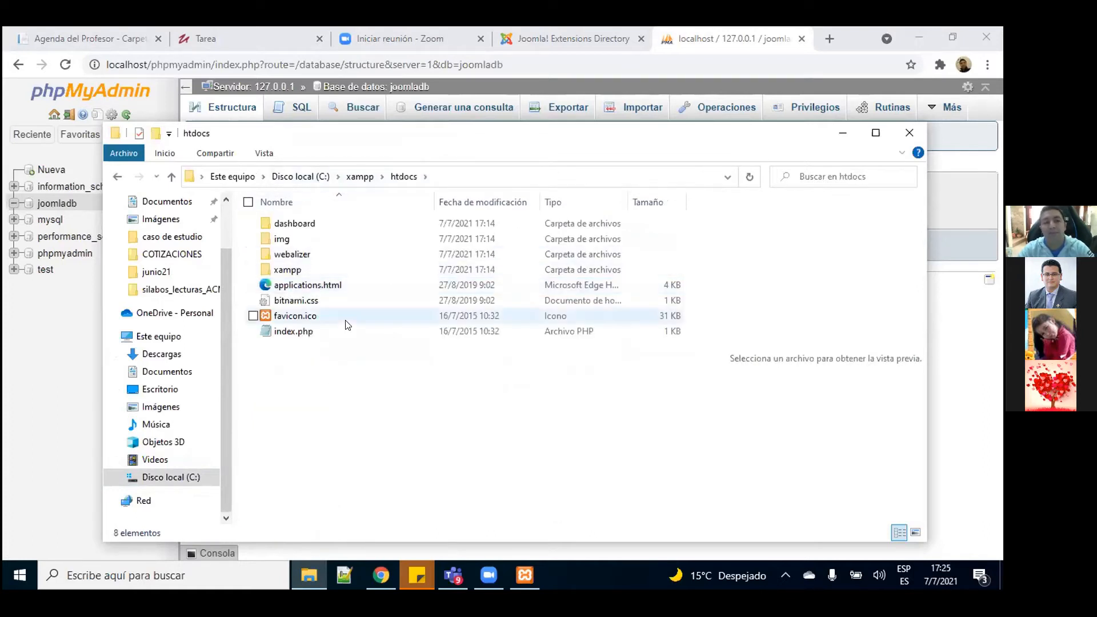
Step: Create a new folder named sitio in htdocs, open it, then show the desktop
right_click(301, 355)
mouse_move(258, 327)
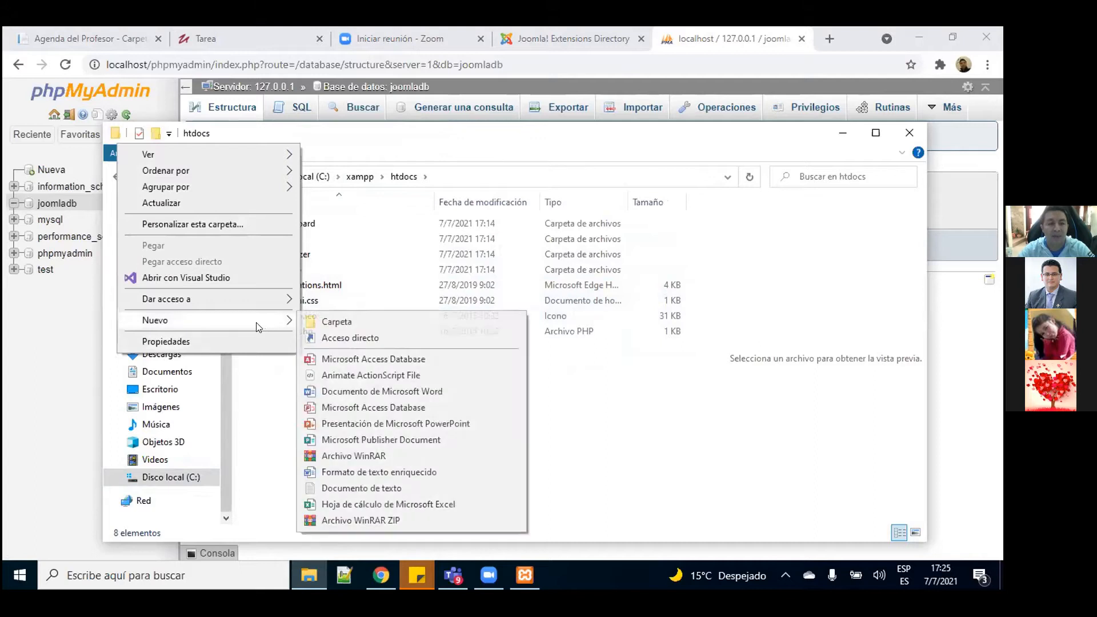
left_click(331, 321)
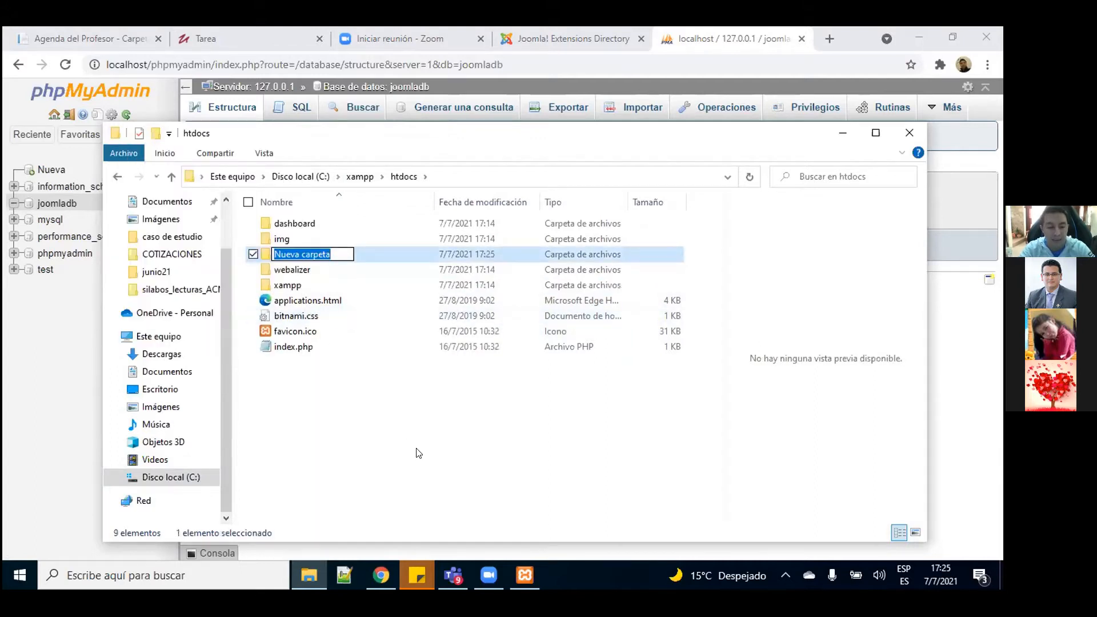
type("sitio")
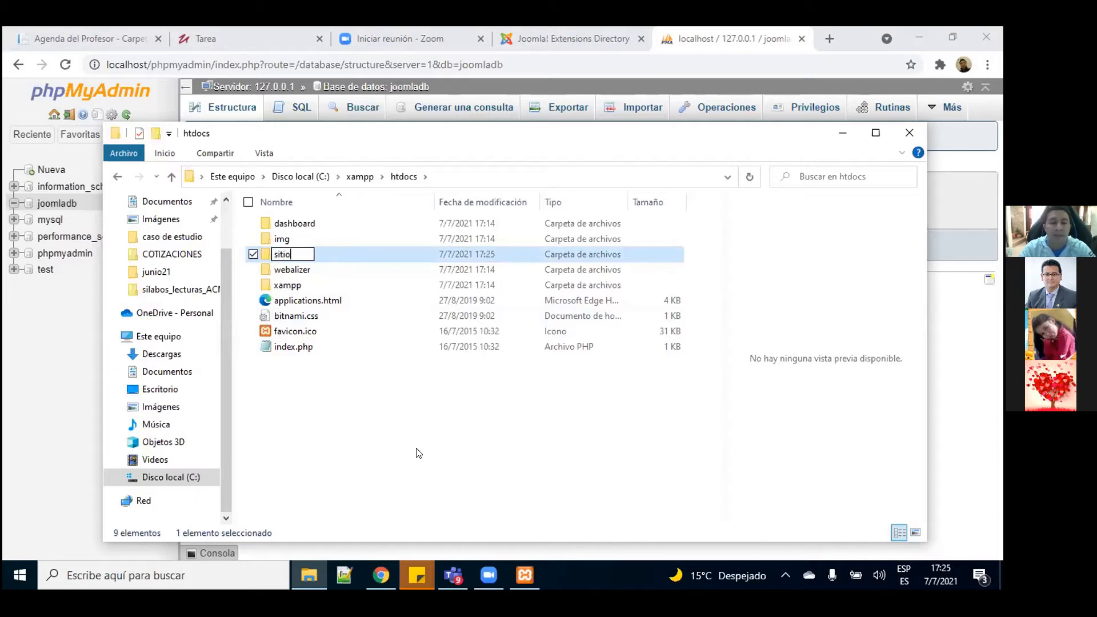
key("Return")
left_click(389, 438)
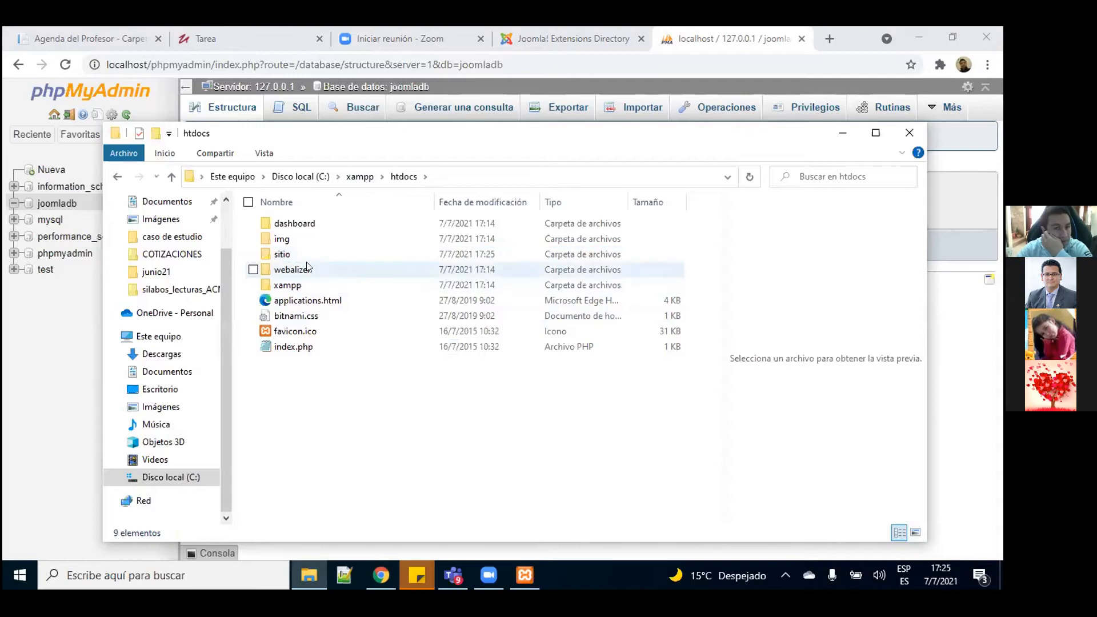
double_click(281, 254)
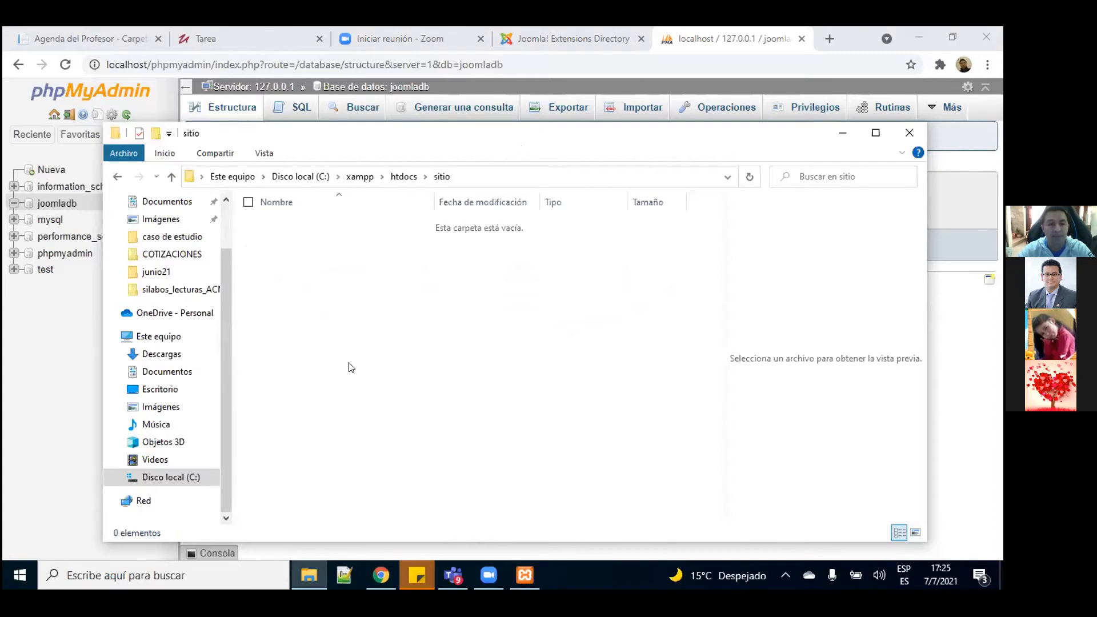
key("super+d")
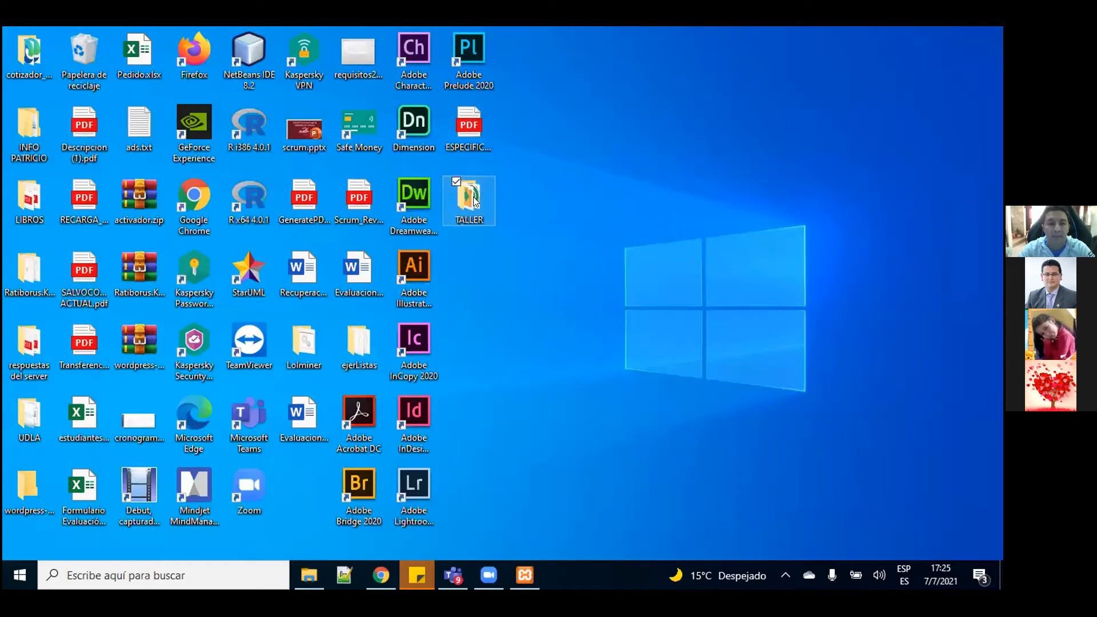
Step: Open the Joomla_3.9.28 zip in WinRAR, maximize it and select all archive items
double_click(470, 200)
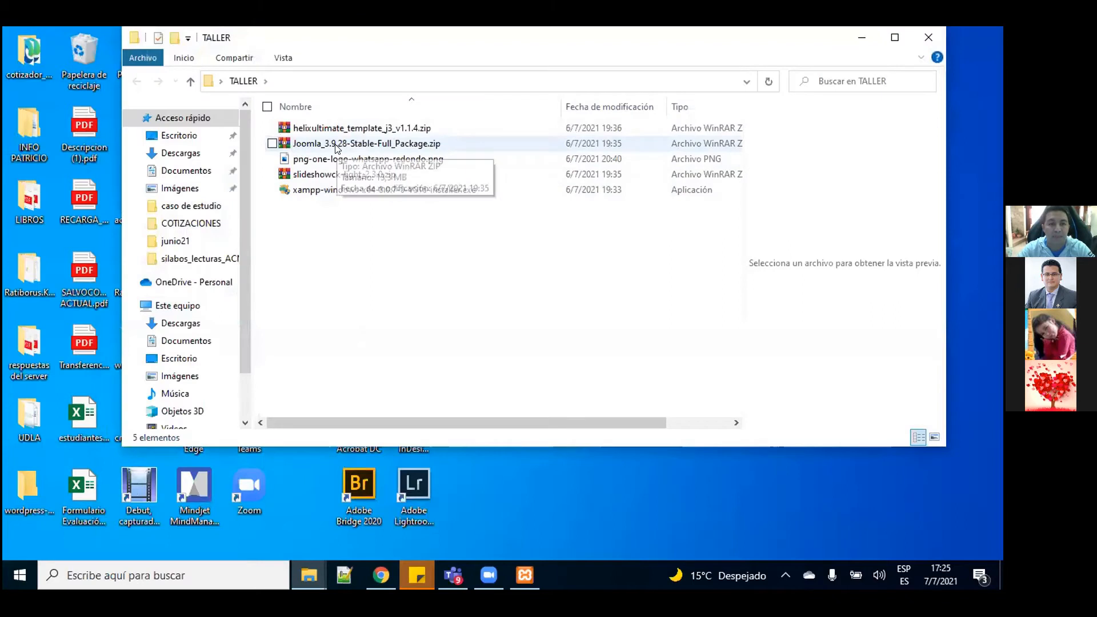
left_click(337, 148)
double_click(337, 148)
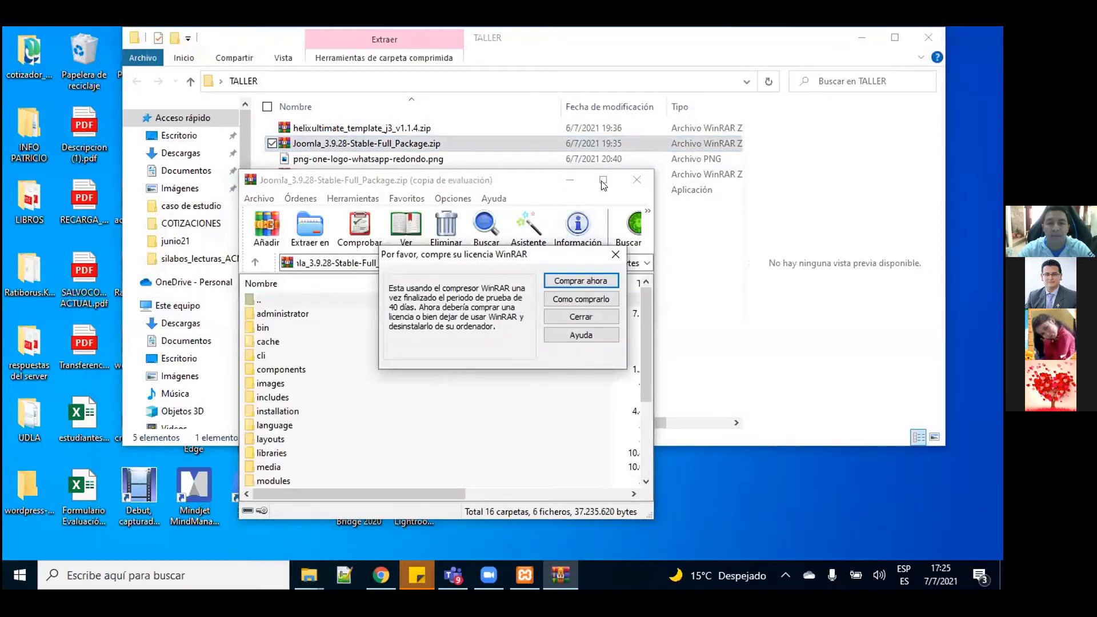
left_click(591, 317)
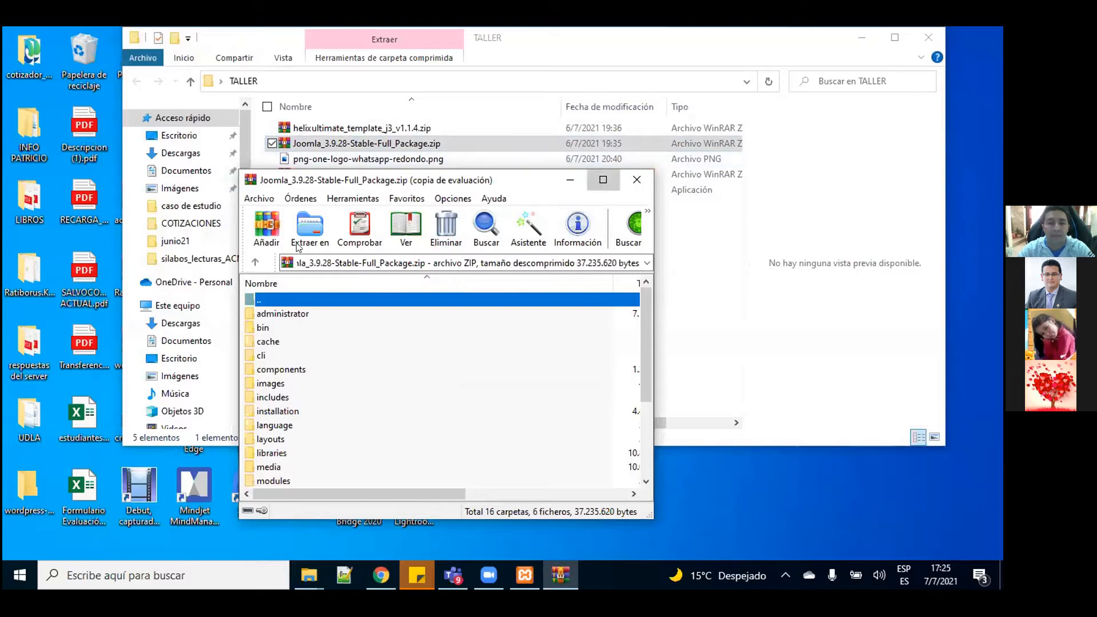
left_click(596, 183)
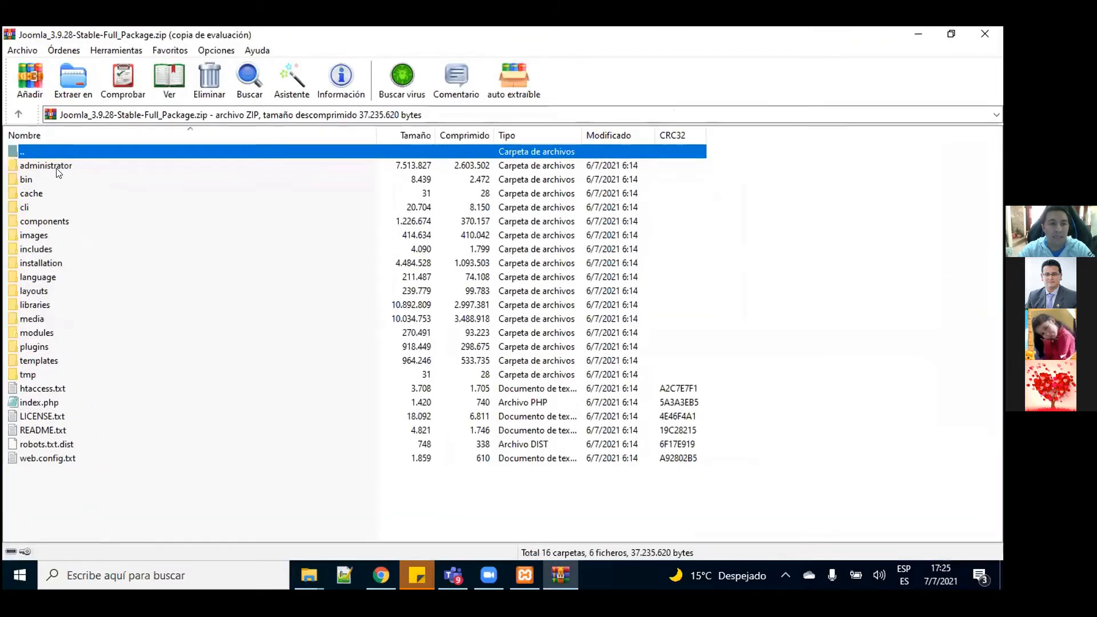
left_click(57, 169)
key("shift+Down")
key("shift+Down")
key("shift+Down")
key("shift+Down")
key("shift+Down")
key("shift+Down")
key("shift+Down")
key("shift+Down")
key("shift+Down")
key("shift+Down")
key("shift+Down")
key("shift+Down")
key("shift+Down")
key("shift+Down")
key("shift+Down")
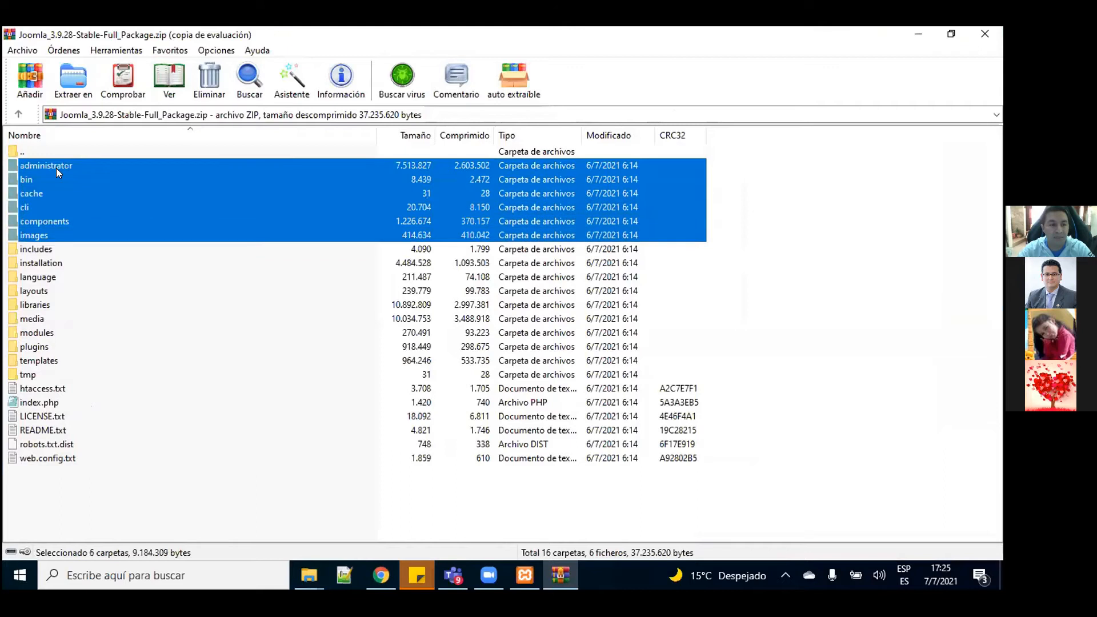
key("shift+Down")
key("shift+Down")
key("shift+Down")
key("shift+Down")
key("shift+Down")
key("shift+Down")
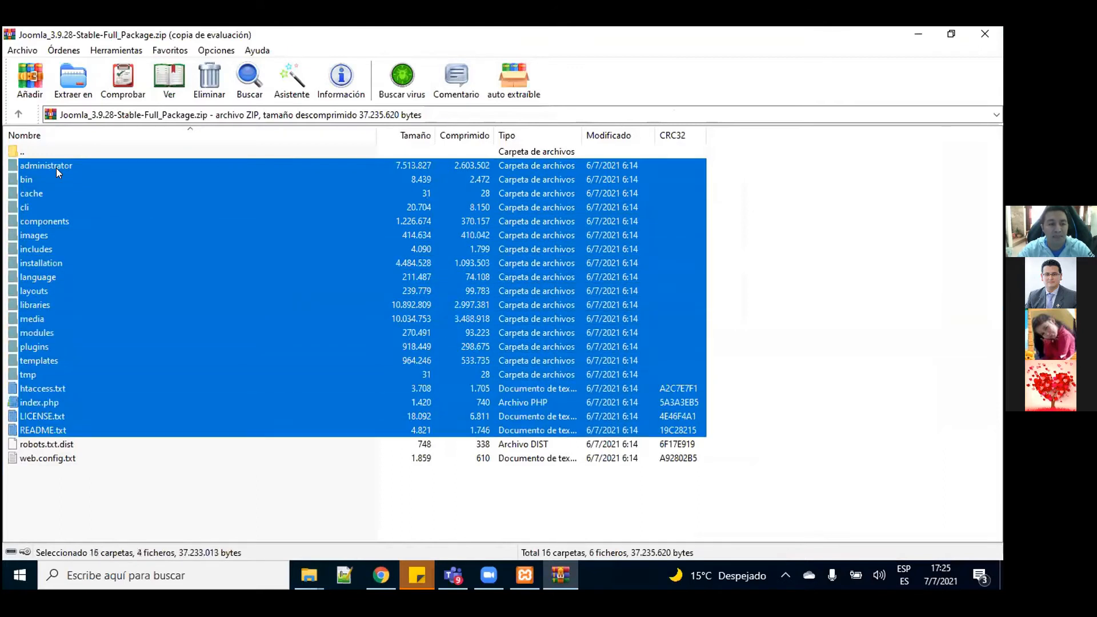
Step: Extract the selected items to C:\xampp\htdocs\sitio
left_click(77, 81)
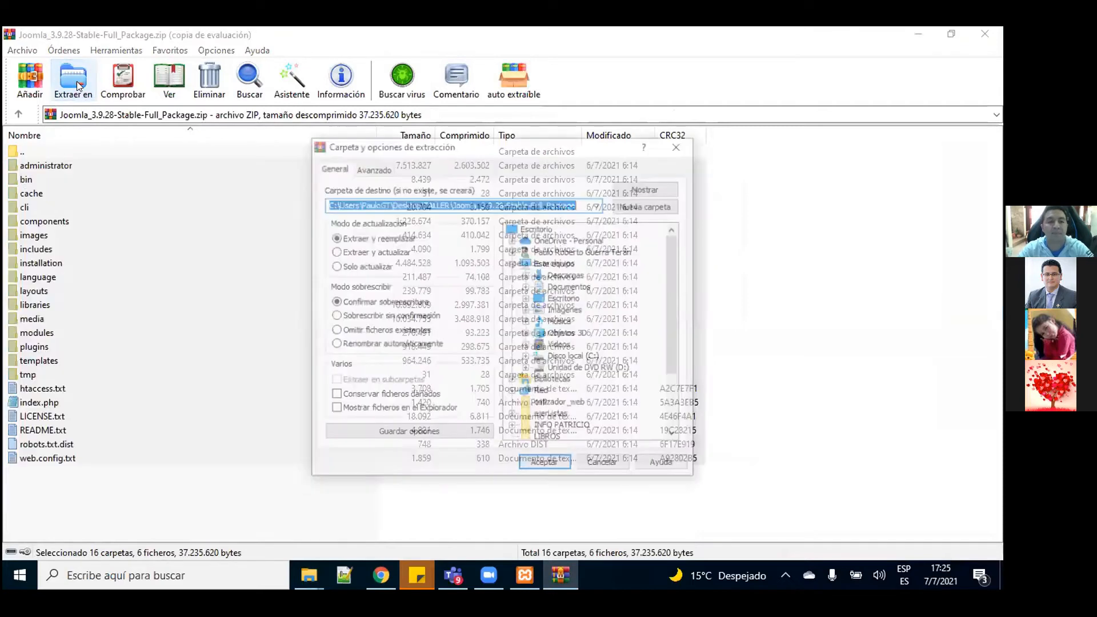
left_click(571, 357)
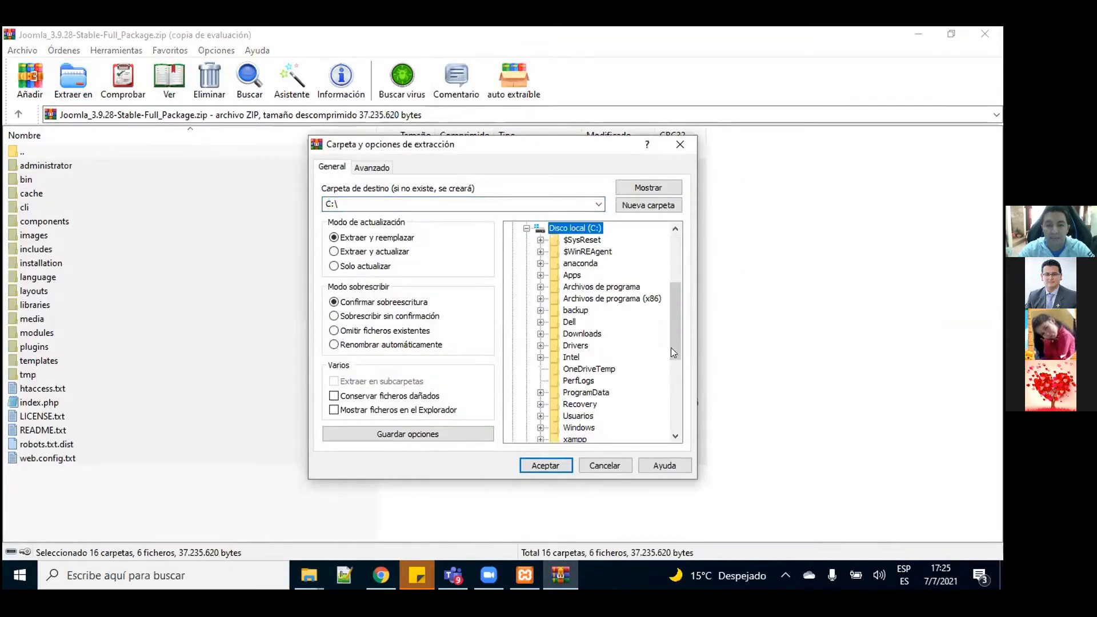
left_click_drag(674, 330, 675, 373)
left_click(574, 333)
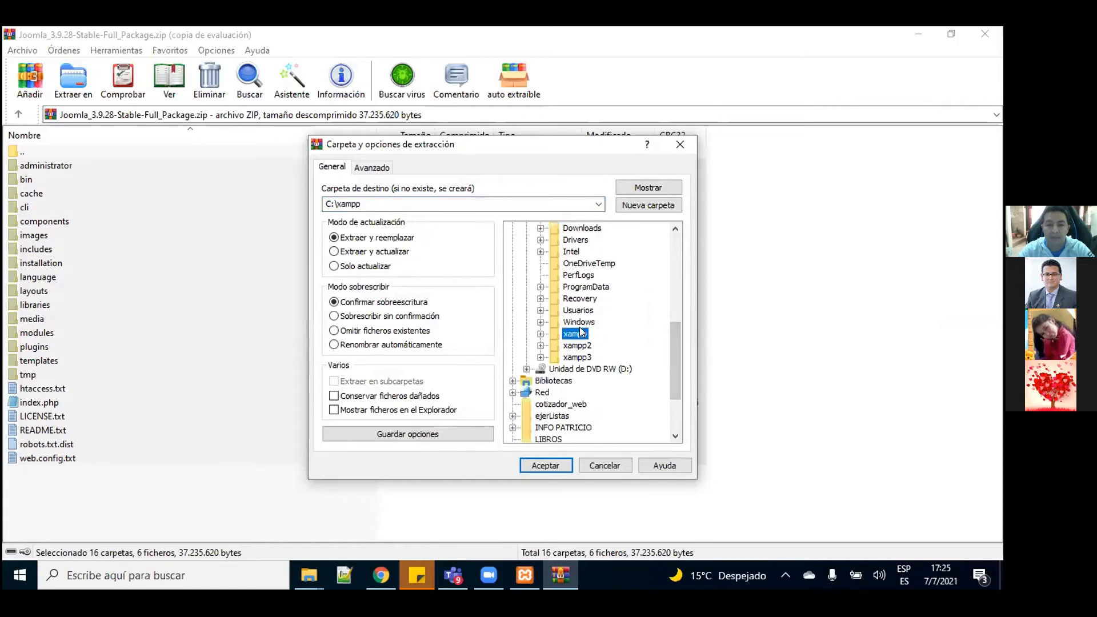
double_click(582, 334)
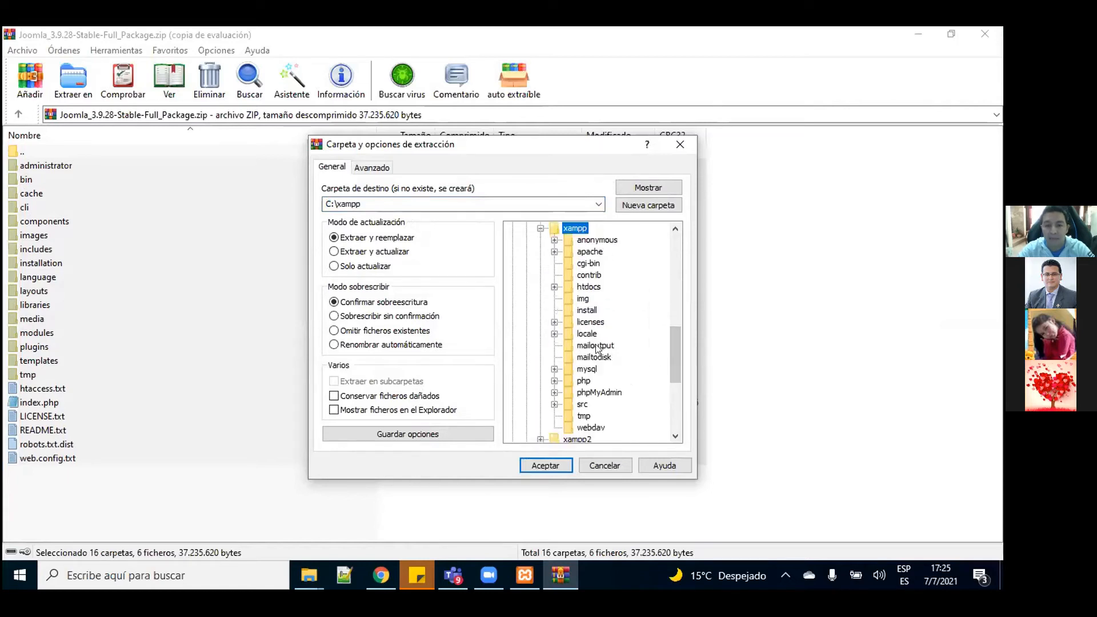
double_click(588, 286)
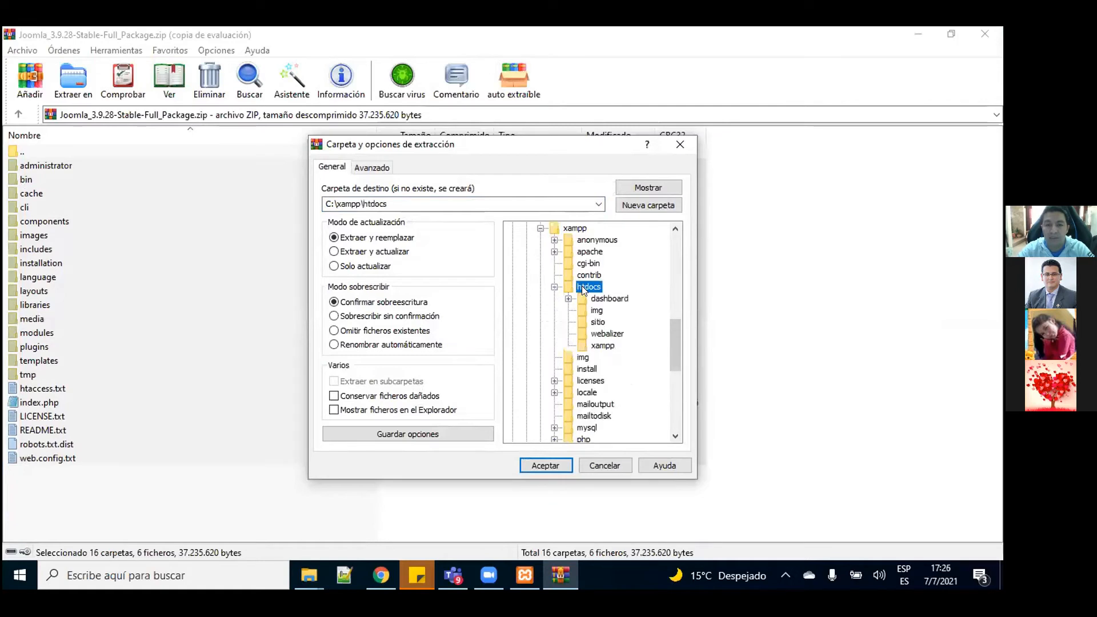
left_click(597, 322)
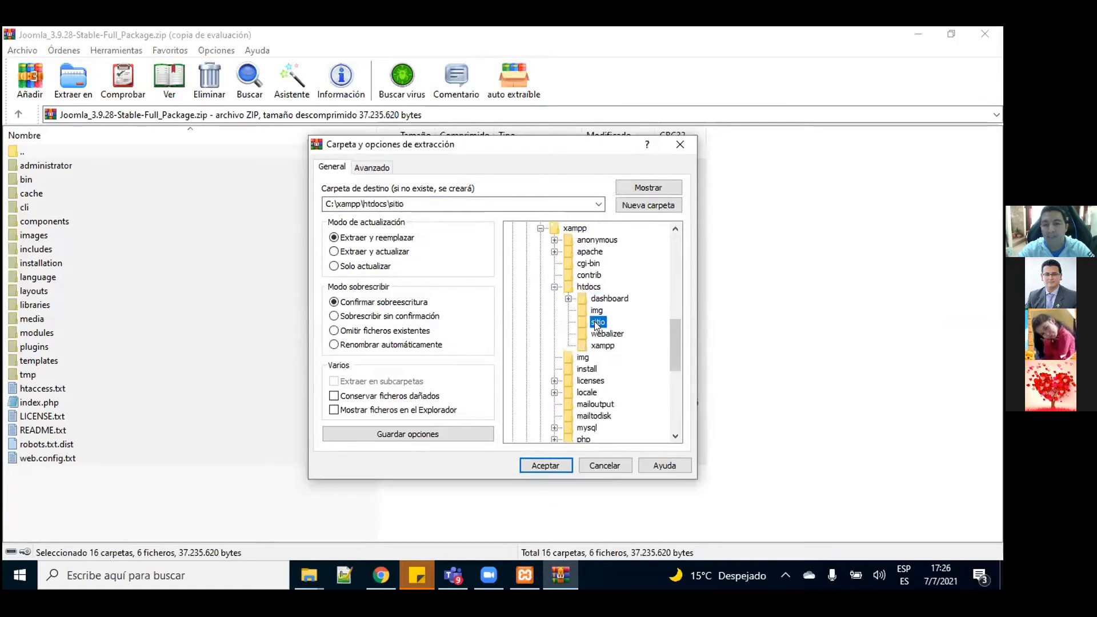
left_click(546, 464)
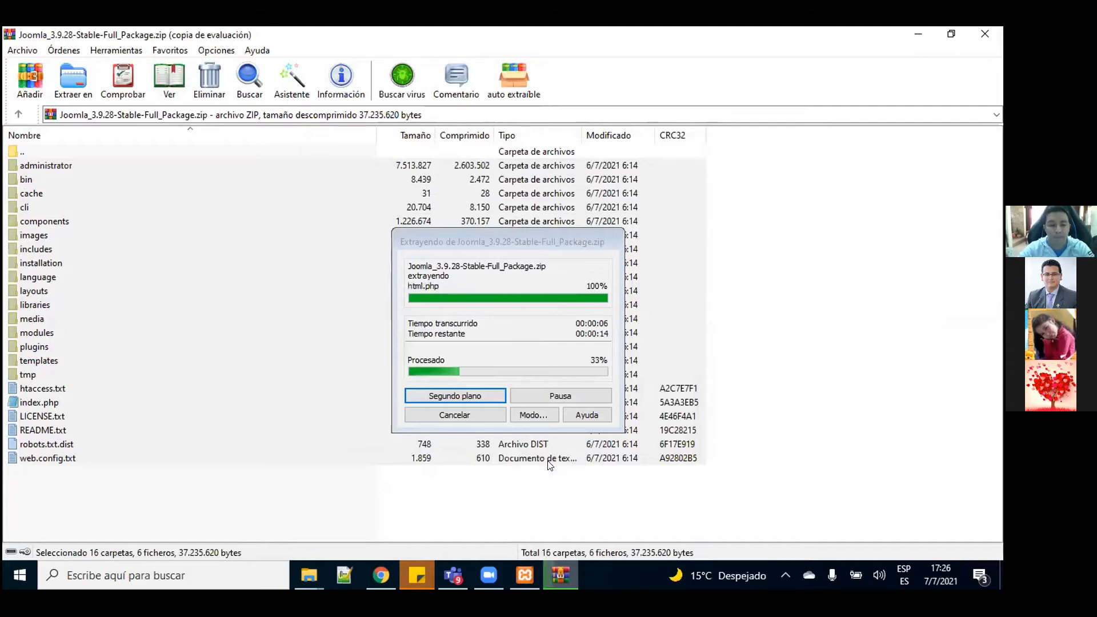
Step: Bring the sitio folder window forward and maximize it to show the extracted Joomla files
mouse_move(318, 572)
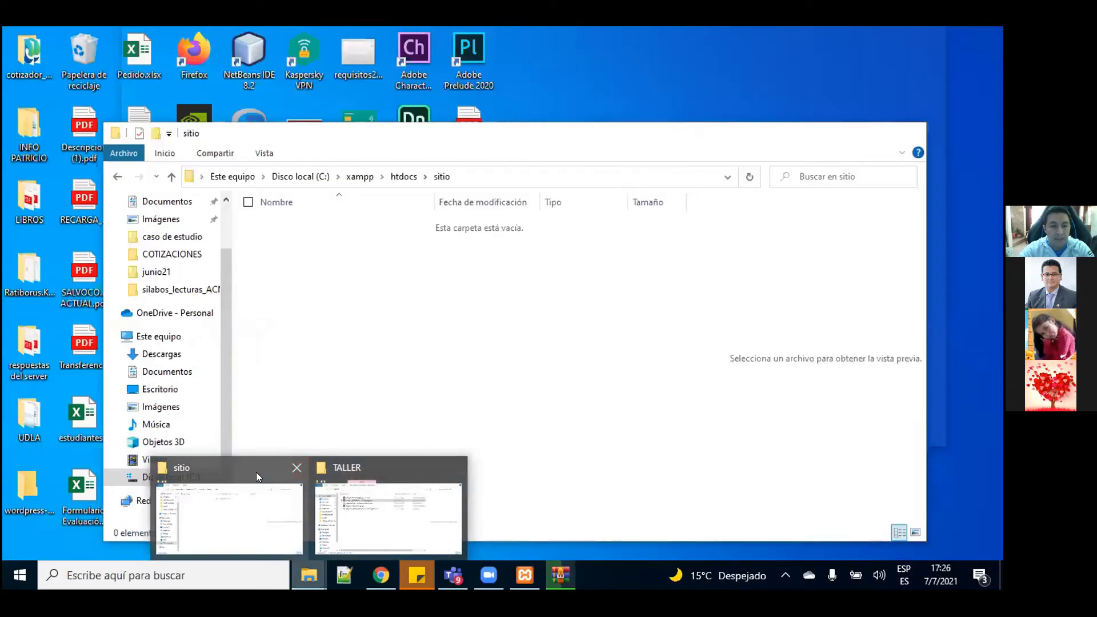
left_click(256, 472)
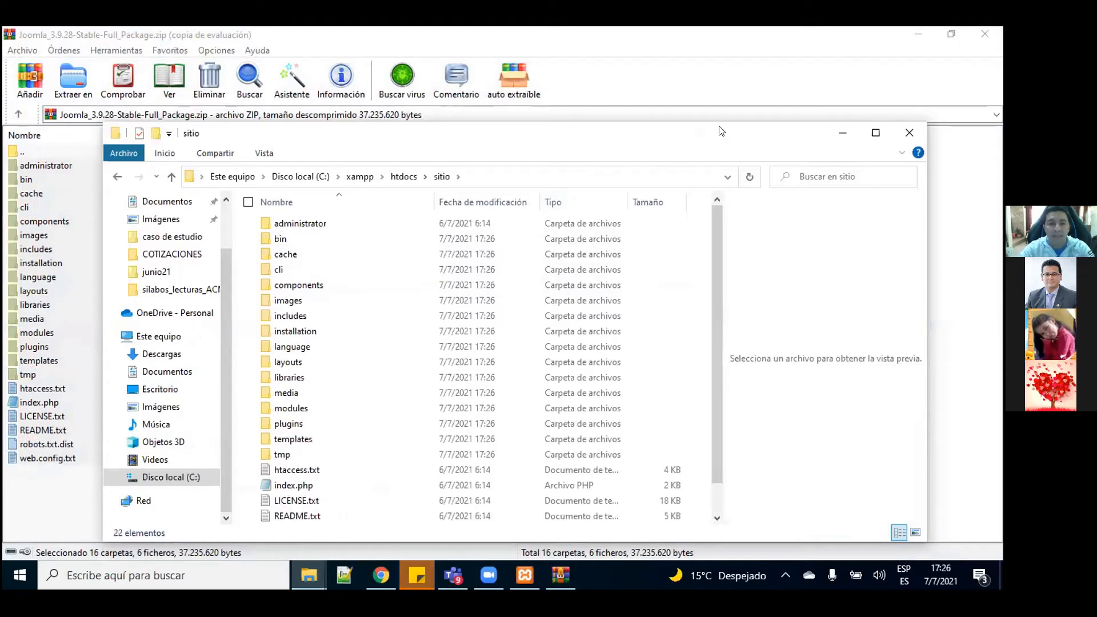
left_click_drag(726, 136, 704, 103)
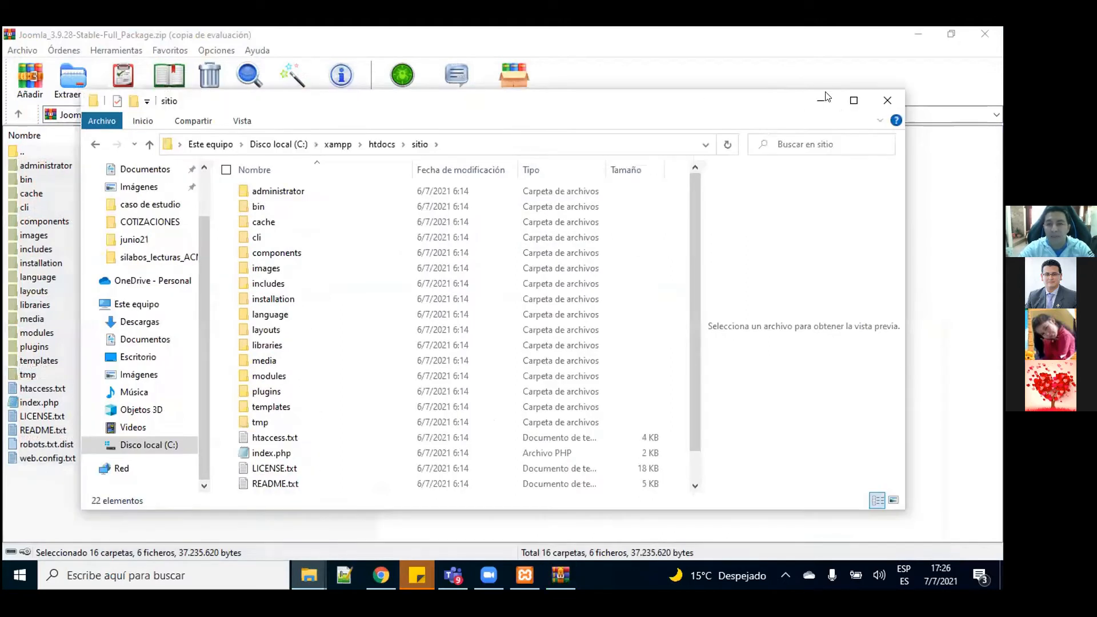
left_click(854, 102)
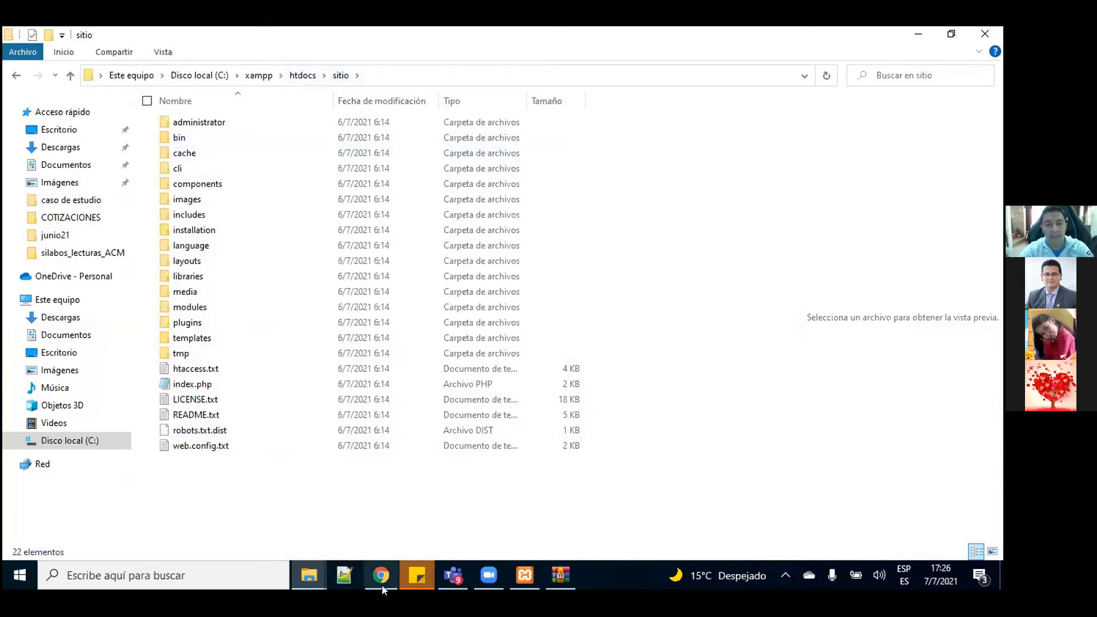
Step: Close the Joomla WinRAR archive and return to phpMyAdmin in Chrome
mouse_move(382, 583)
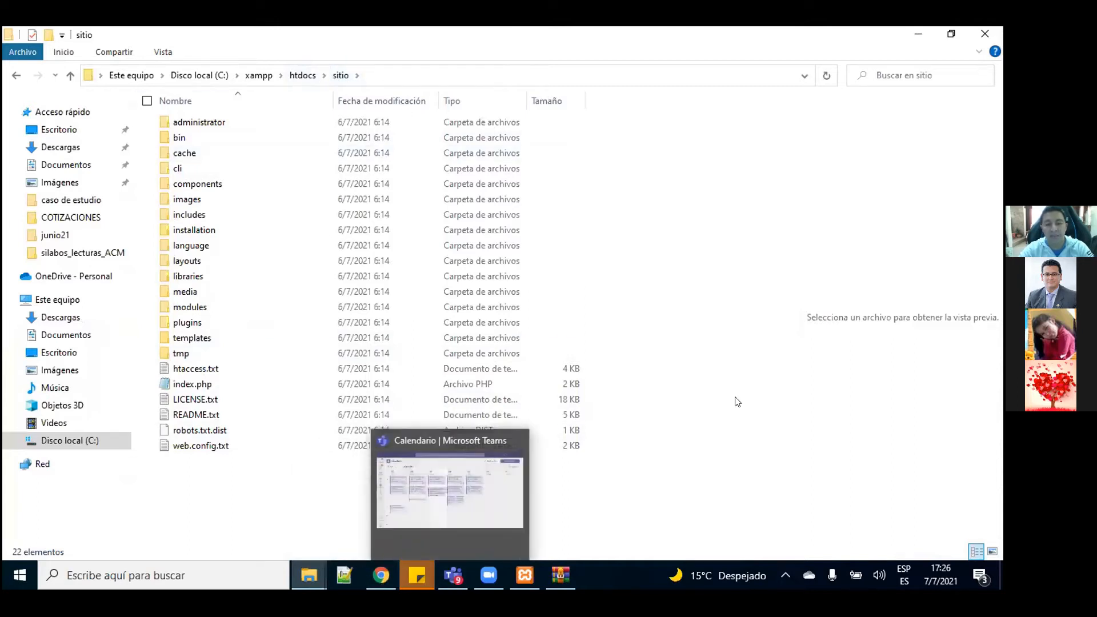
left_click(566, 574)
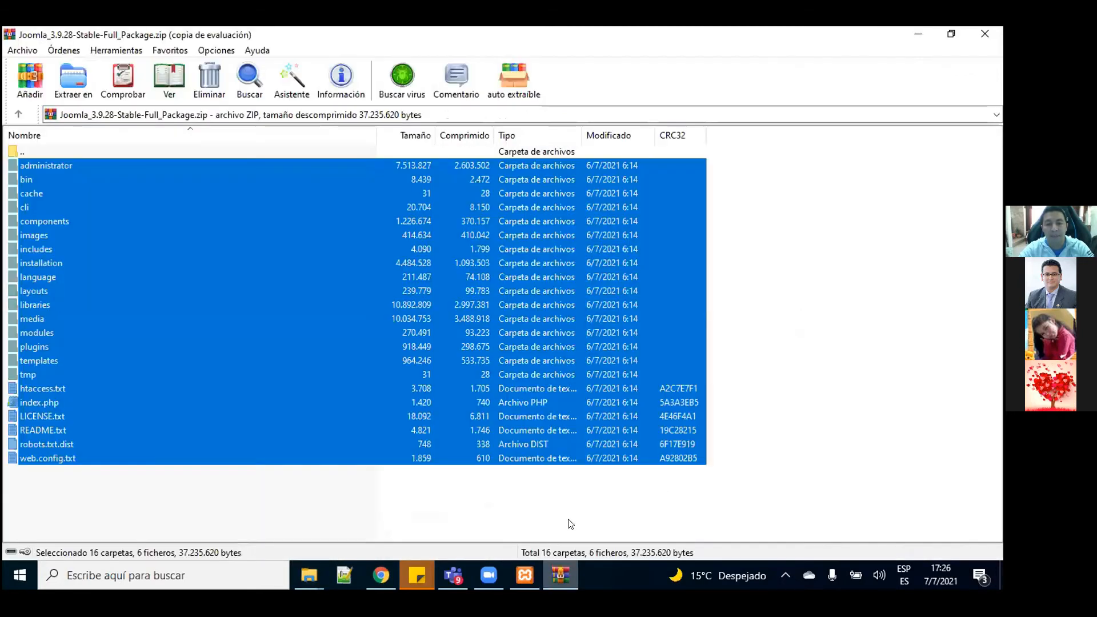
left_click(1000, 34)
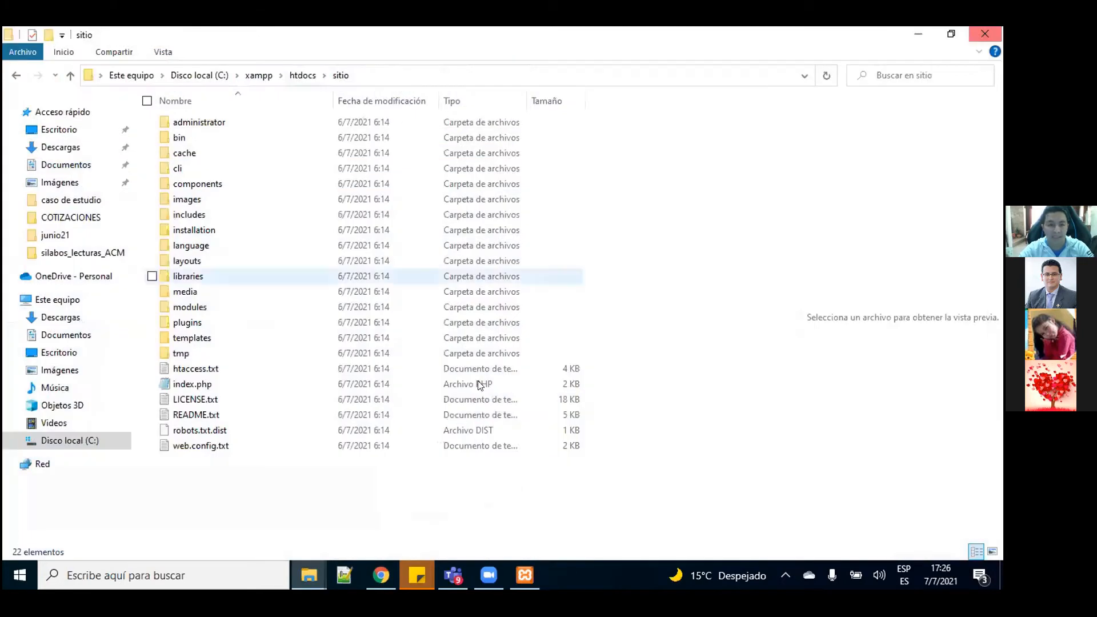
left_click(381, 575)
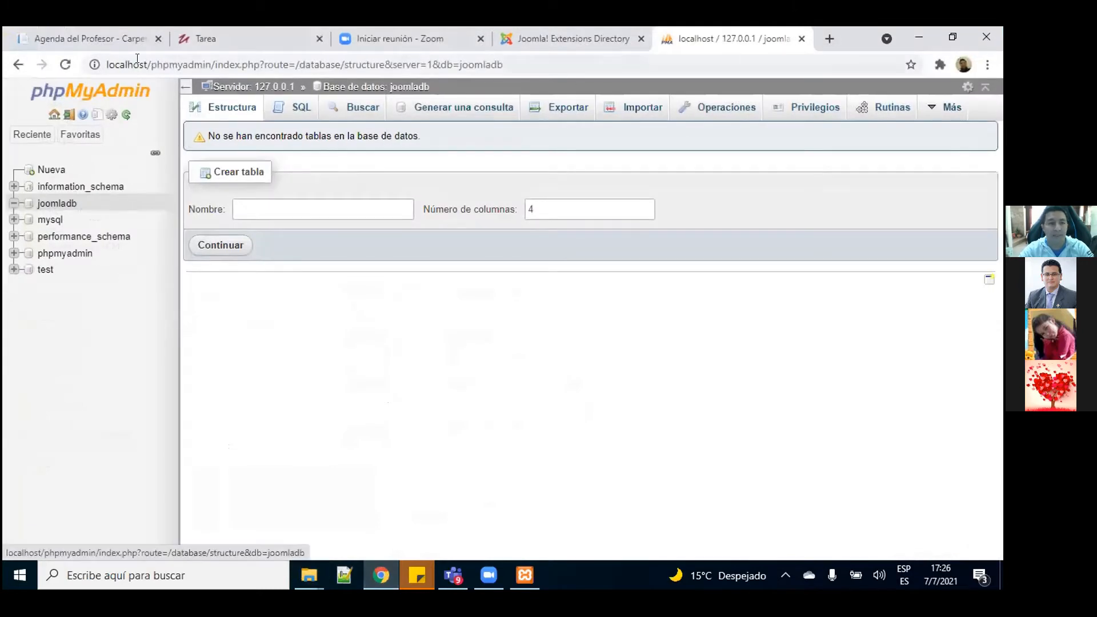
Step: Load localhost/sitio in a new Chrome tab, switching the keyboard layout to US English first
left_click_drag(149, 65, 208, 68)
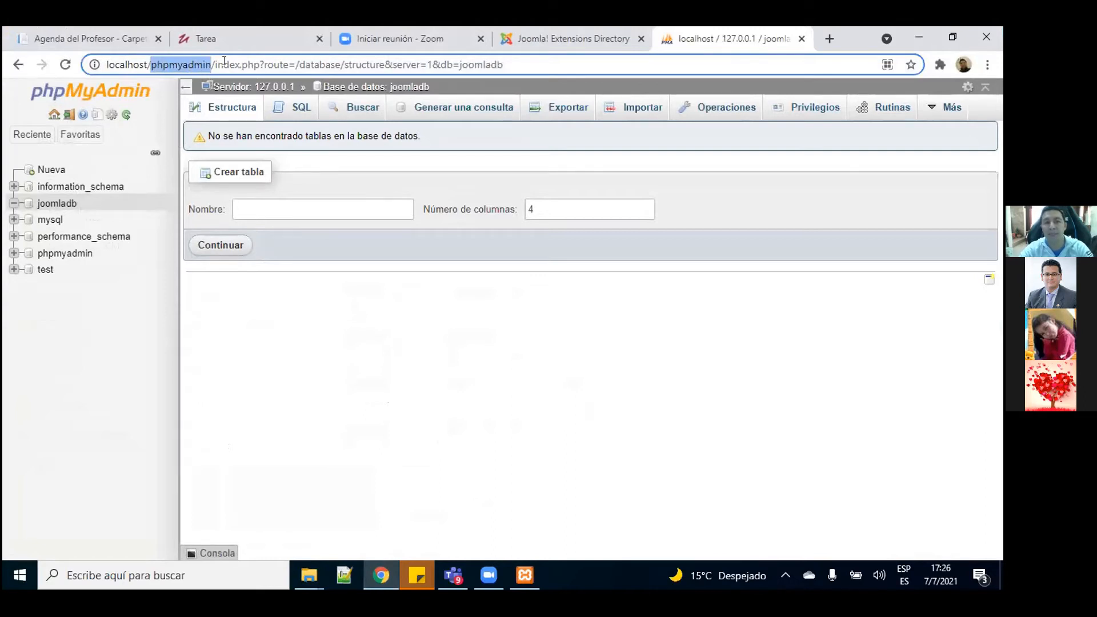
left_click(827, 39)
type("lo")
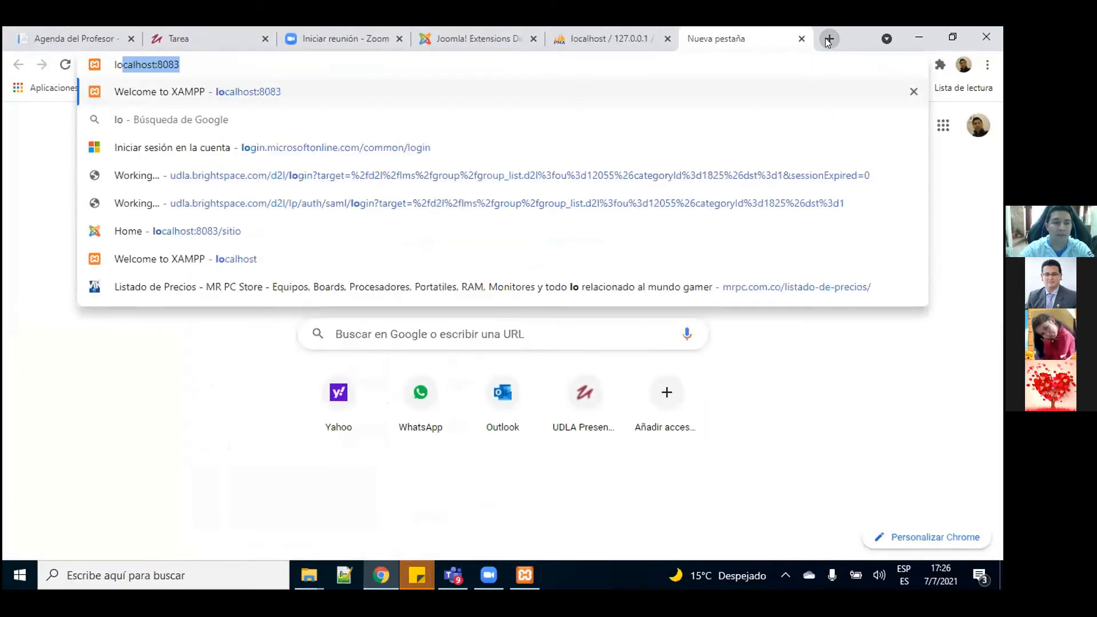
type("calhost:80")
key("BackSpace")
key("BackSpace")
key("BackSpace")
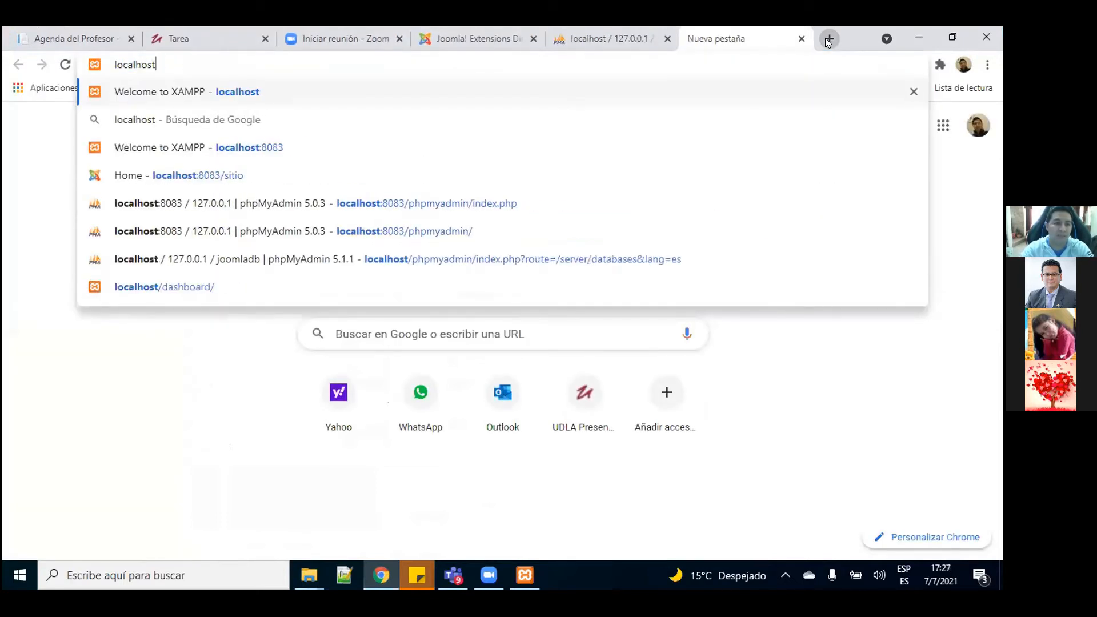
type("-")
key("BackSpace")
type("(")
key("BackSpace")
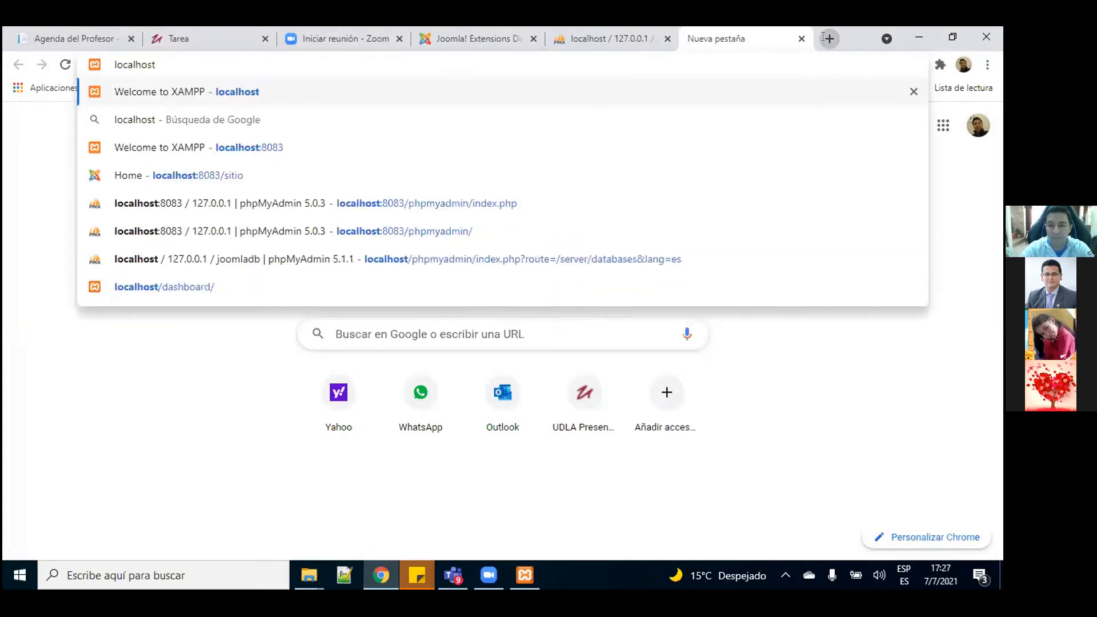
left_click(904, 575)
left_click(863, 489)
type("/")
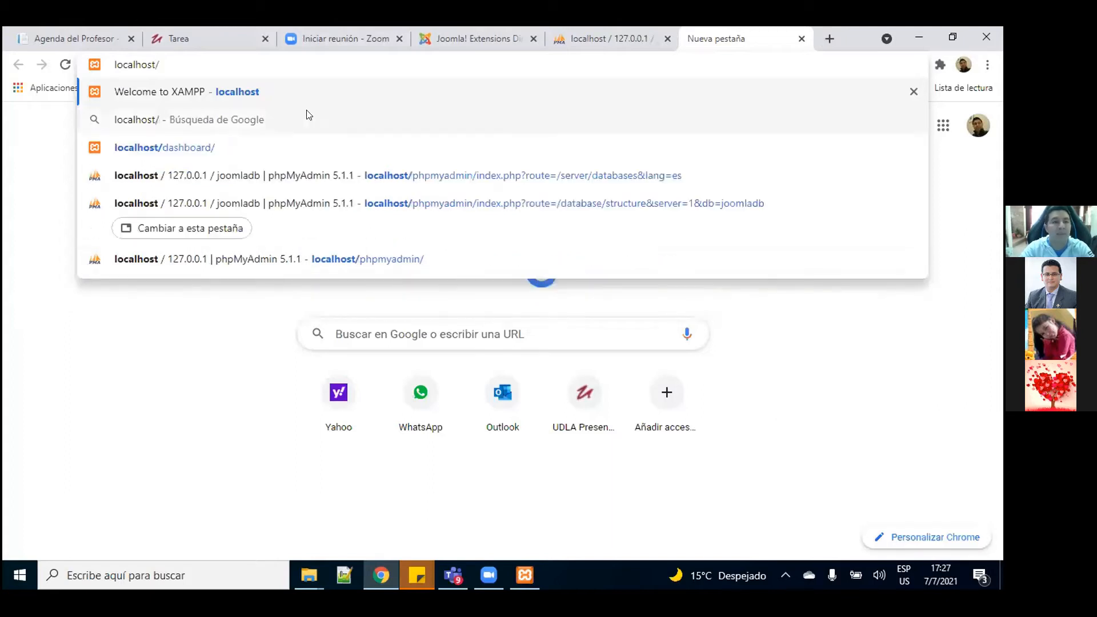
type("sitio")
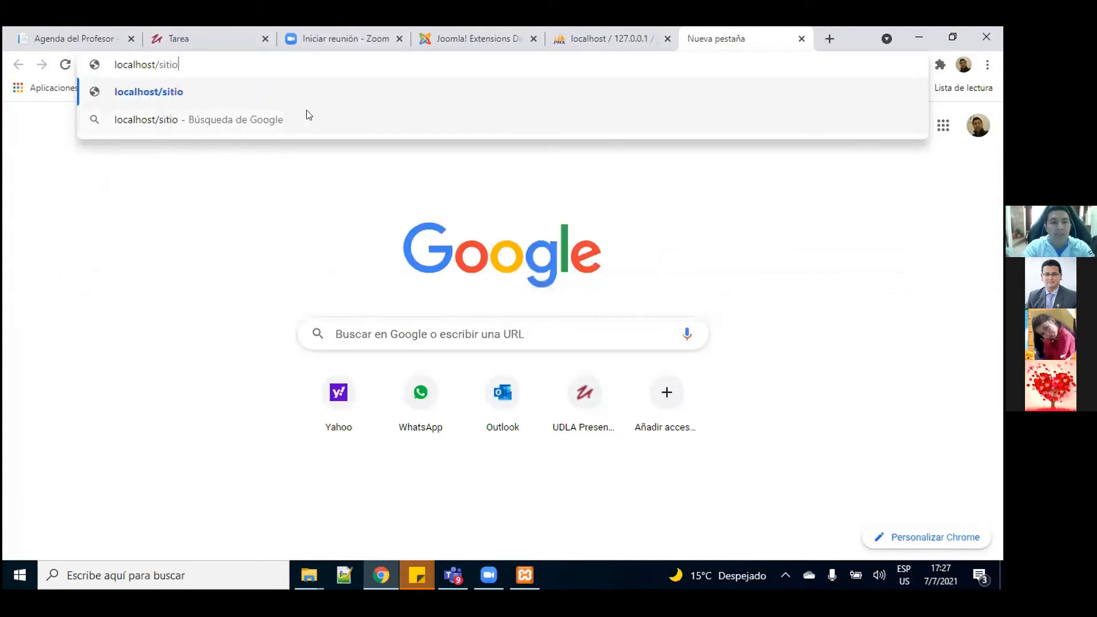
key("Return")
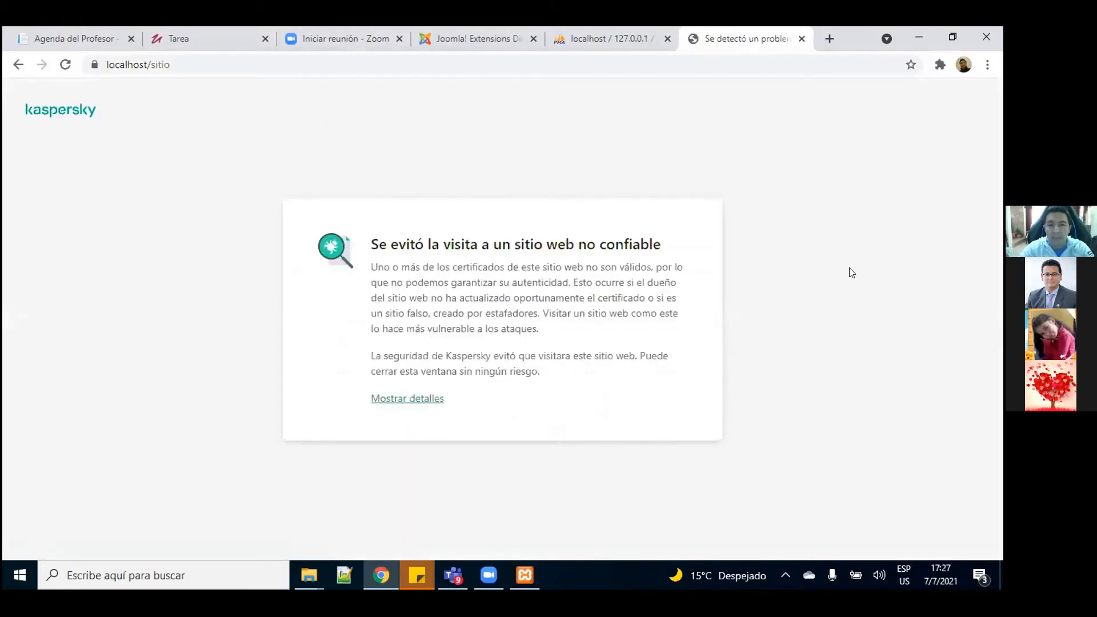
Step: Quit Kaspersky Security Cloud from the system tray so it stops blocking localhost/sitio
left_click(785, 569)
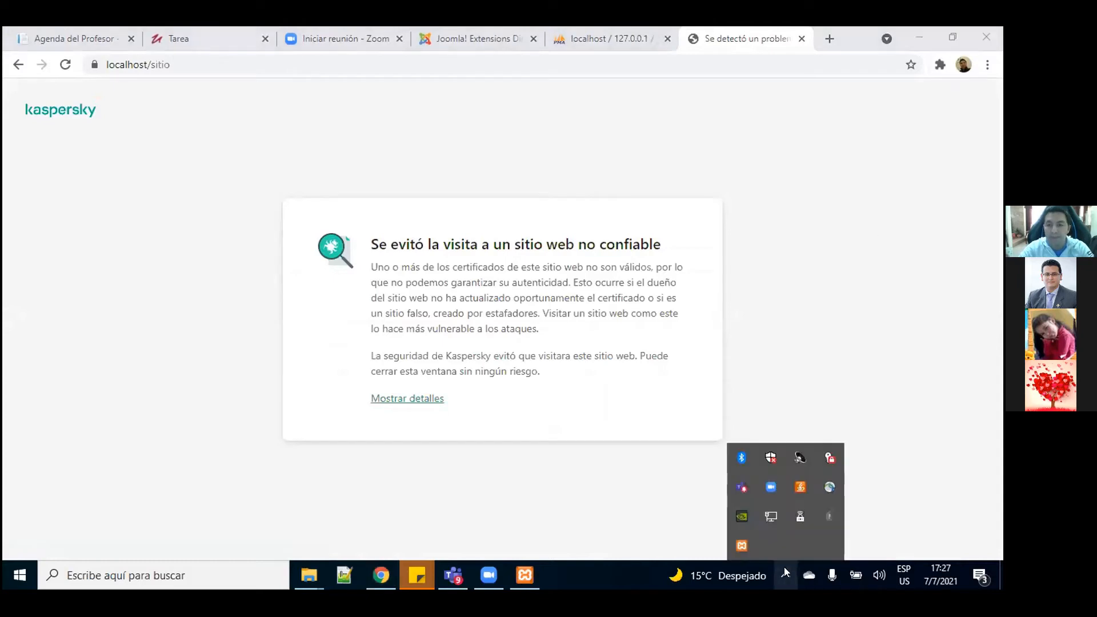
left_click(829, 510)
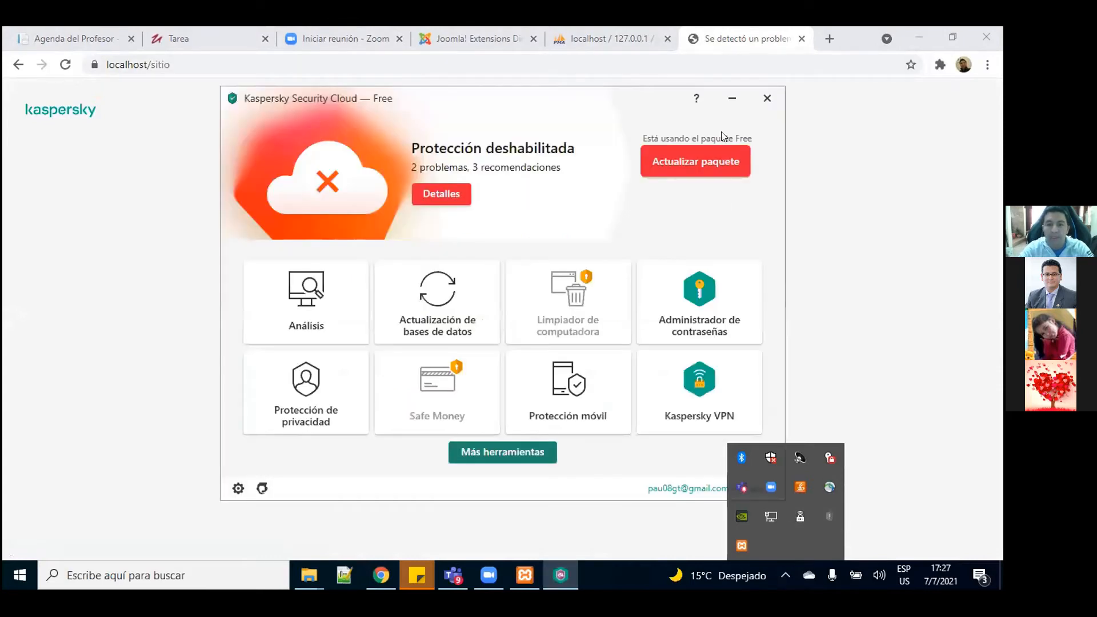
left_click(768, 102)
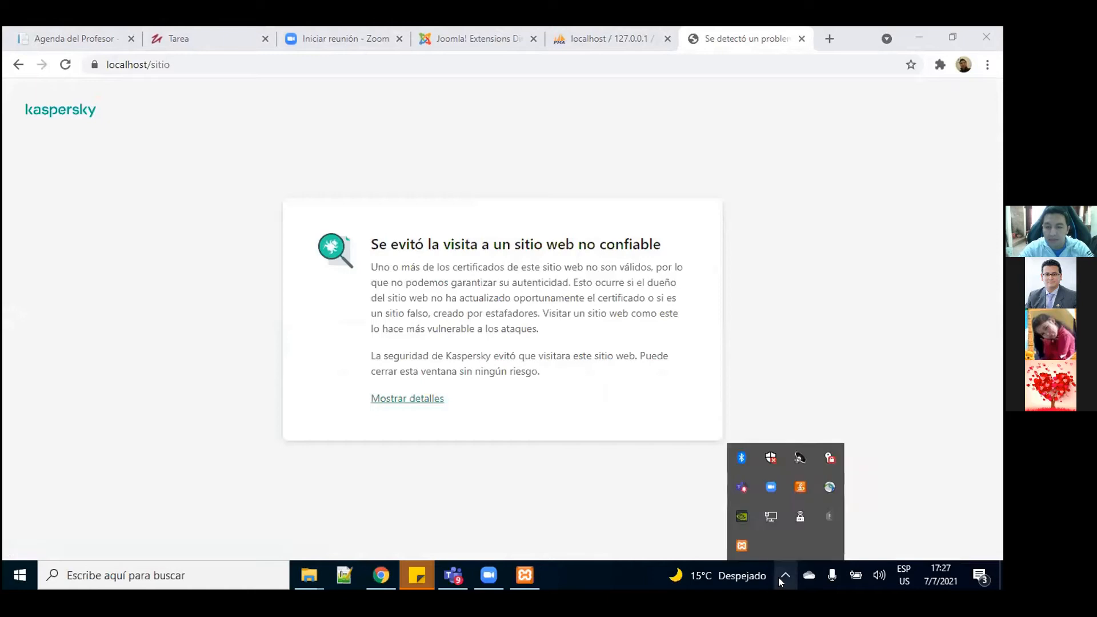
right_click(828, 514)
left_click(864, 505)
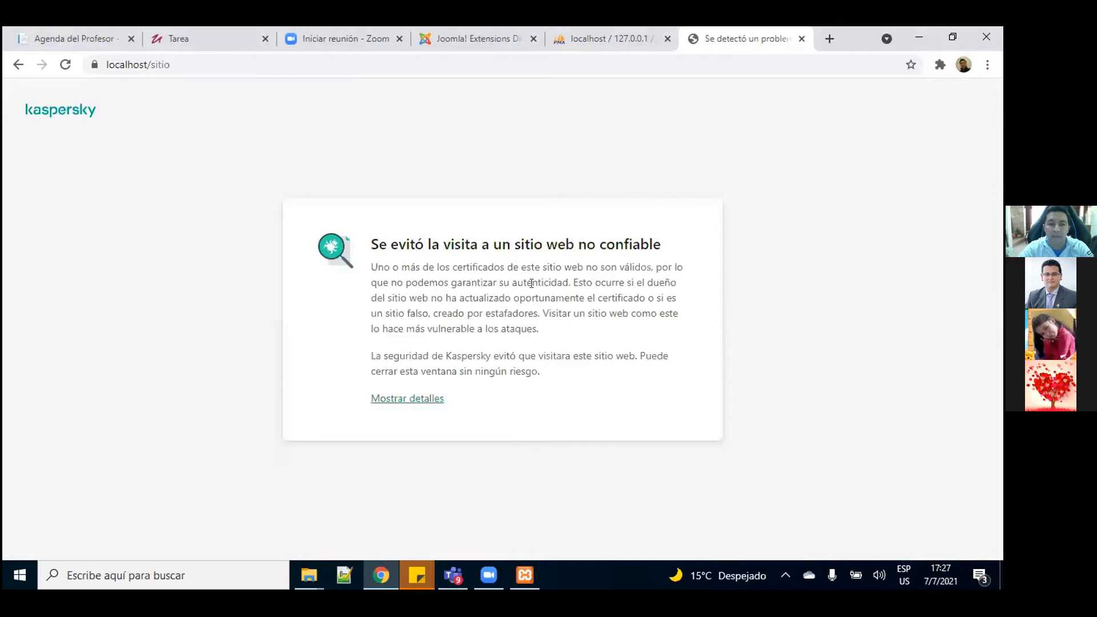
left_click(177, 64)
Step: Reload the Joomla installer and enter site name 'Sitio web Taller' with description 'Sitio web con Joomla'
key("Return")
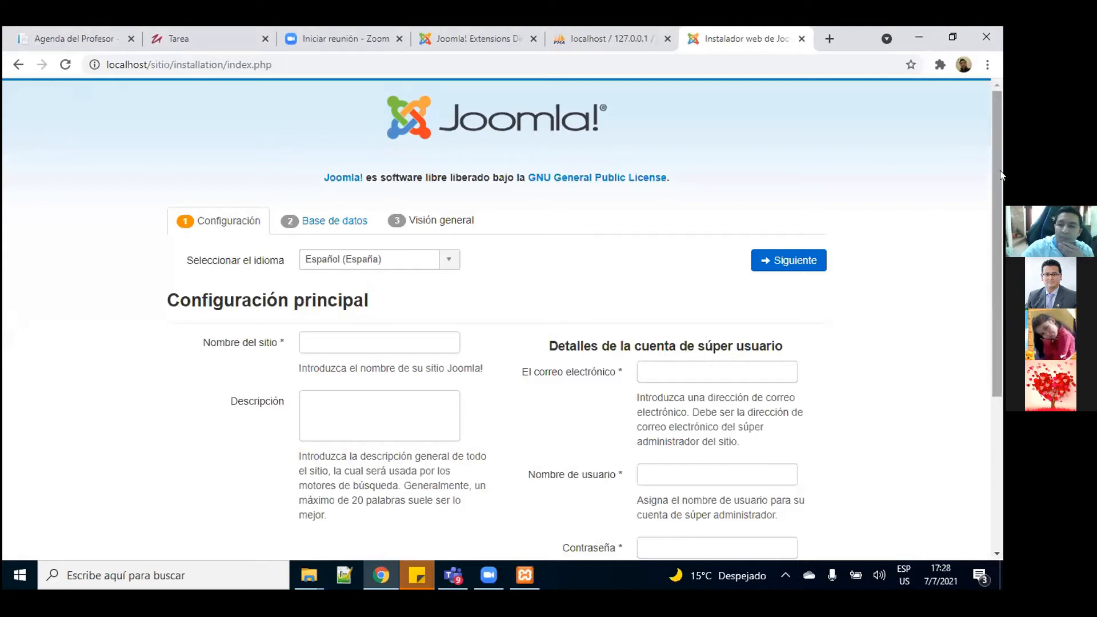
left_click_drag(999, 171, 994, 196)
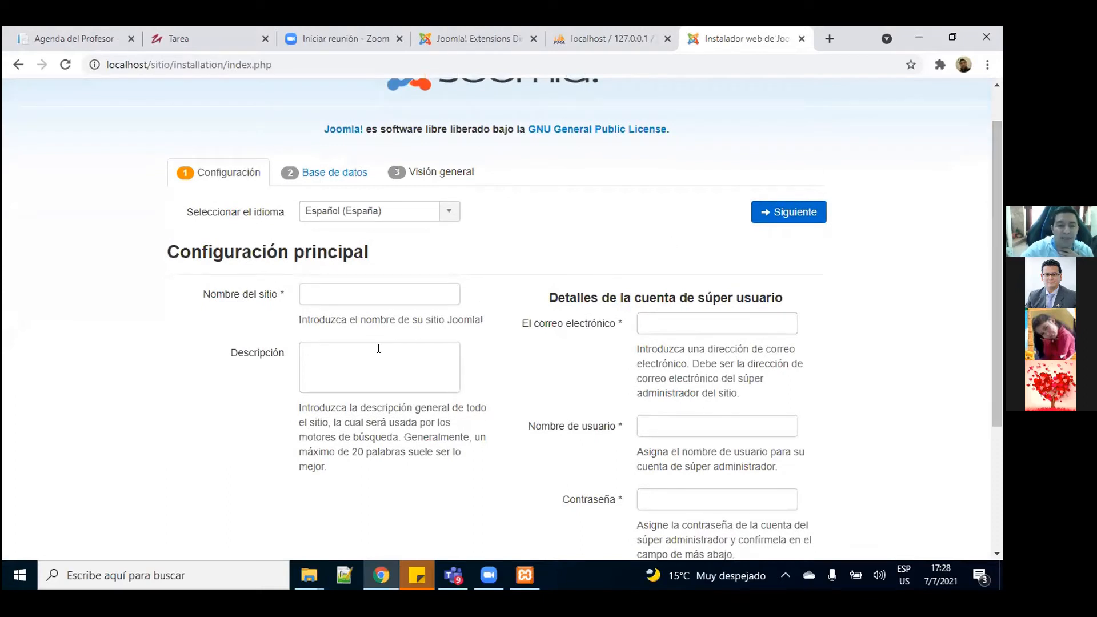
left_click_drag(991, 217, 988, 270)
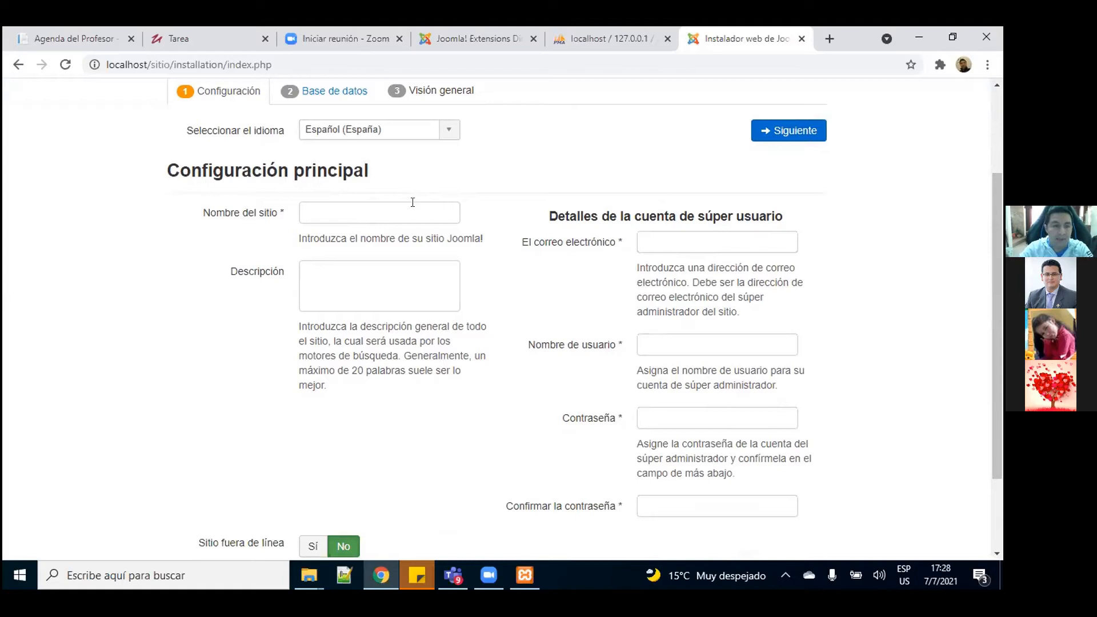
left_click(365, 212)
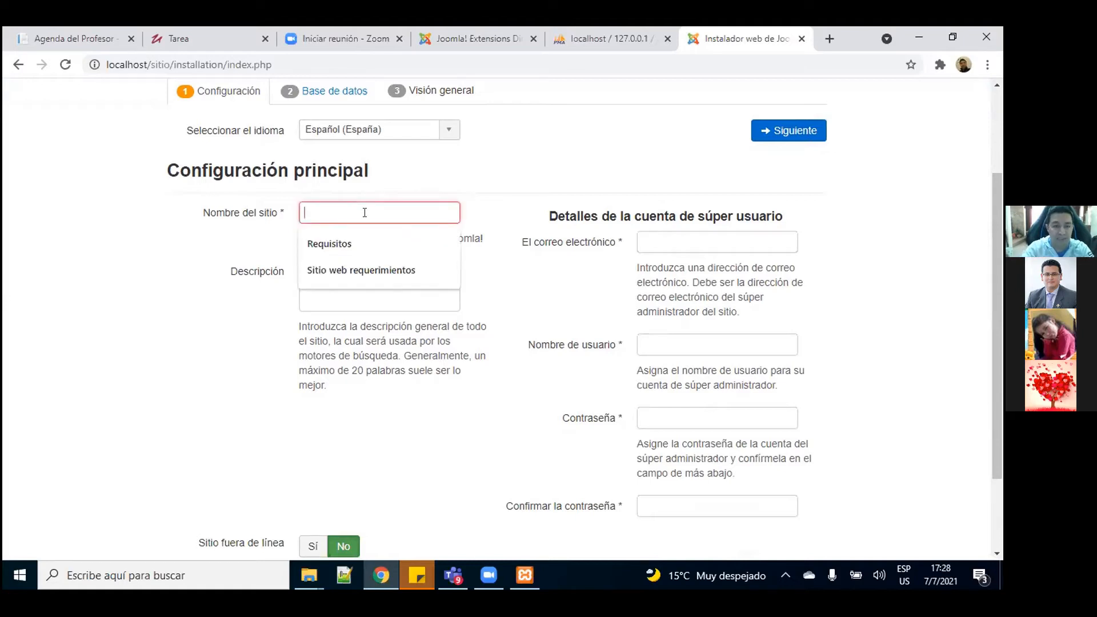
type("Sitio ")
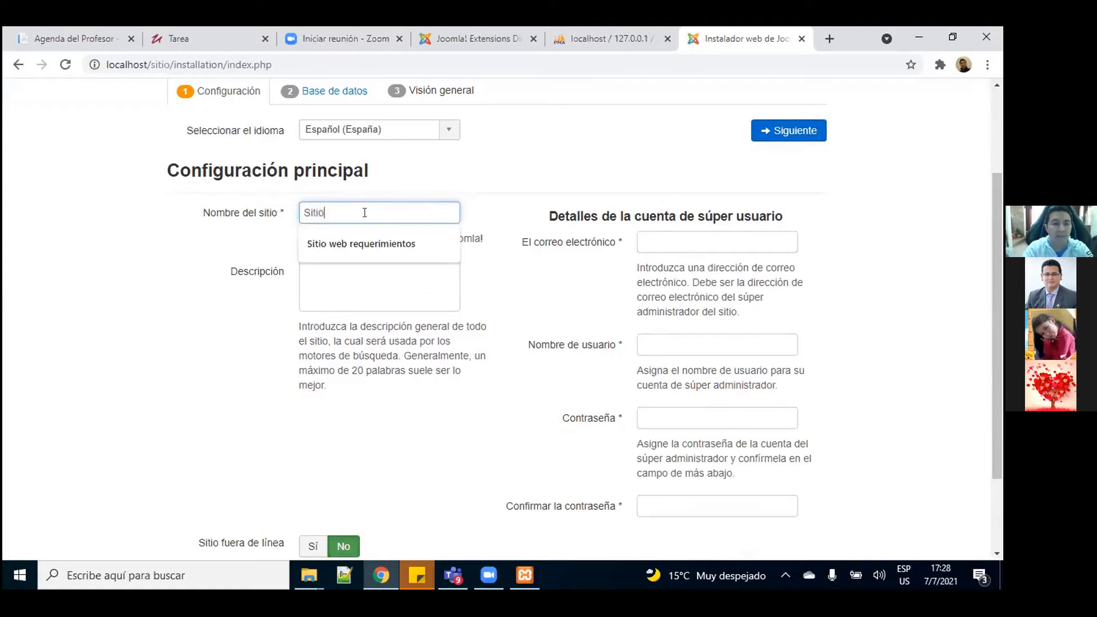
type("web")
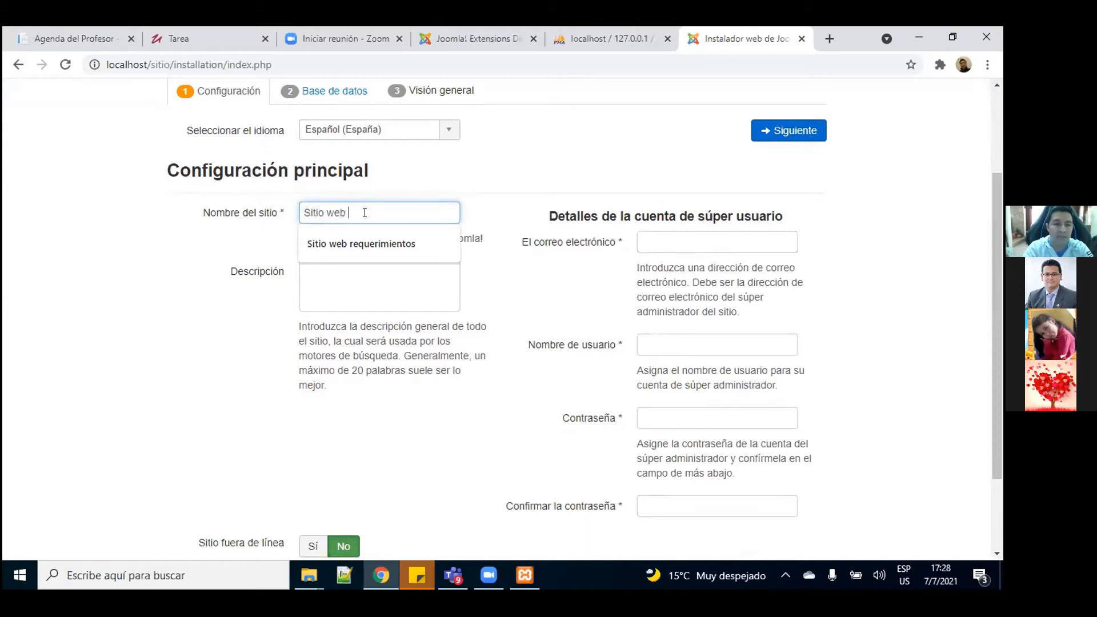
type(" Taller")
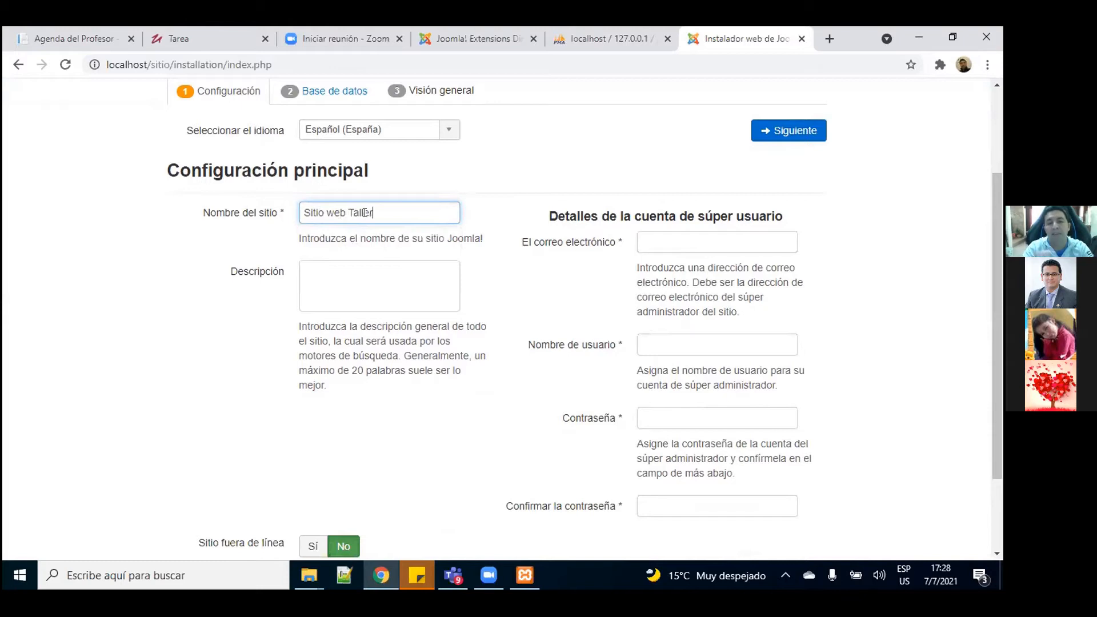
left_click(263, 241)
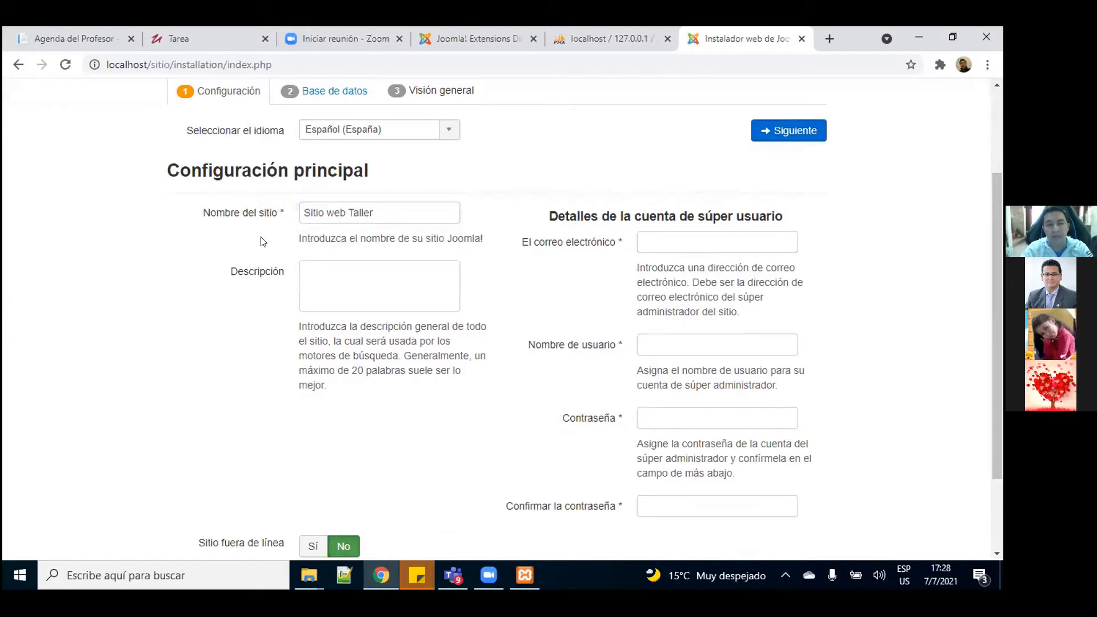
left_click_drag(1001, 225, 998, 255)
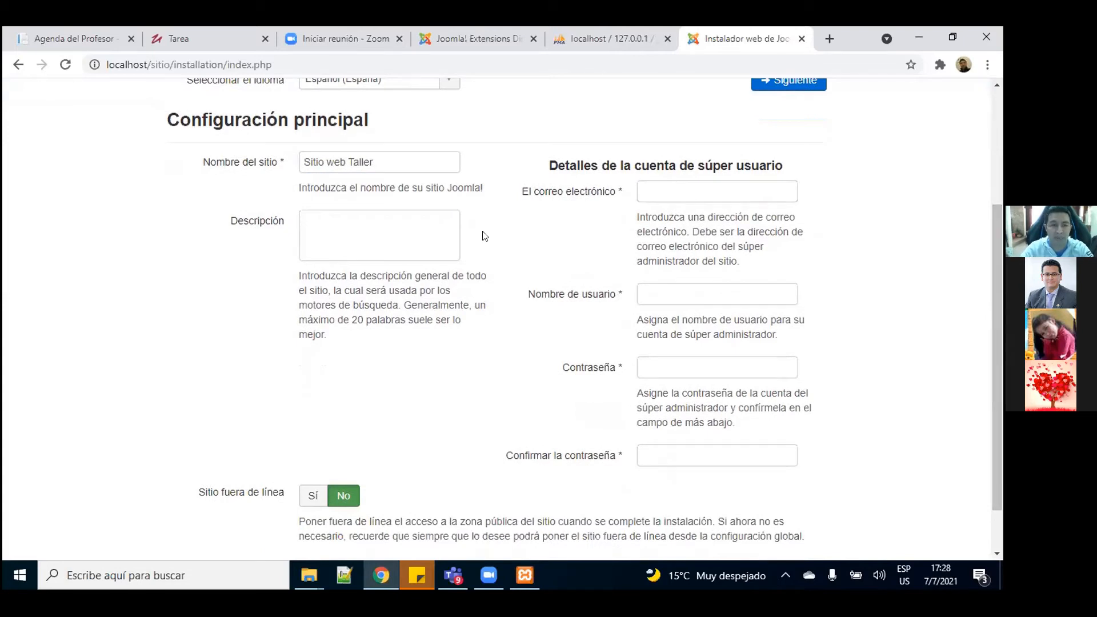
left_click(401, 212)
type("Sitio w")
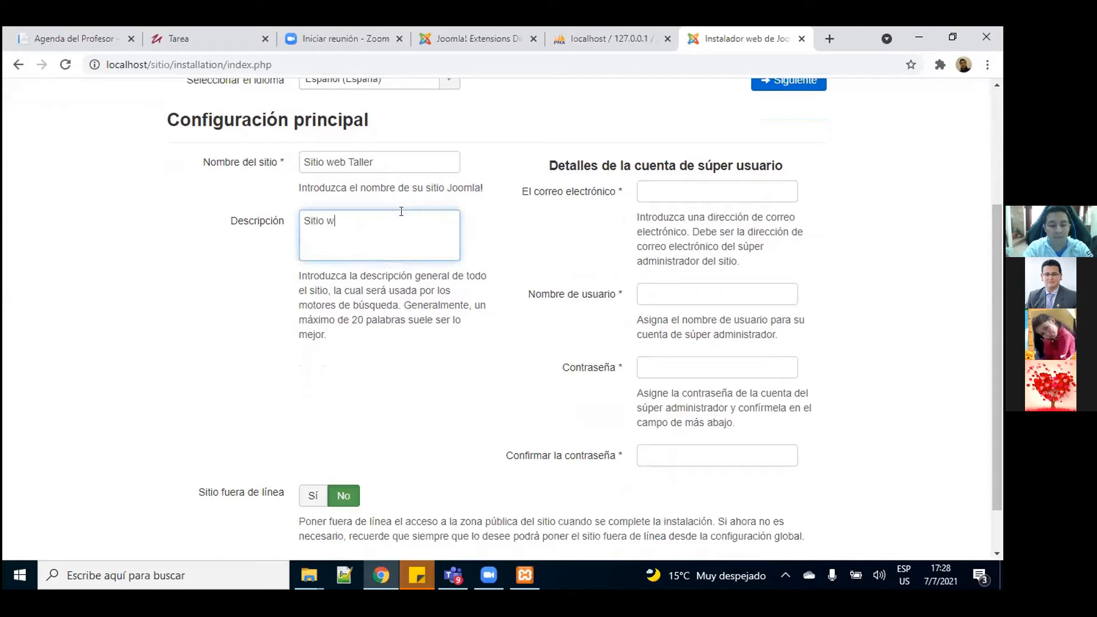
type("eb con Joomla")
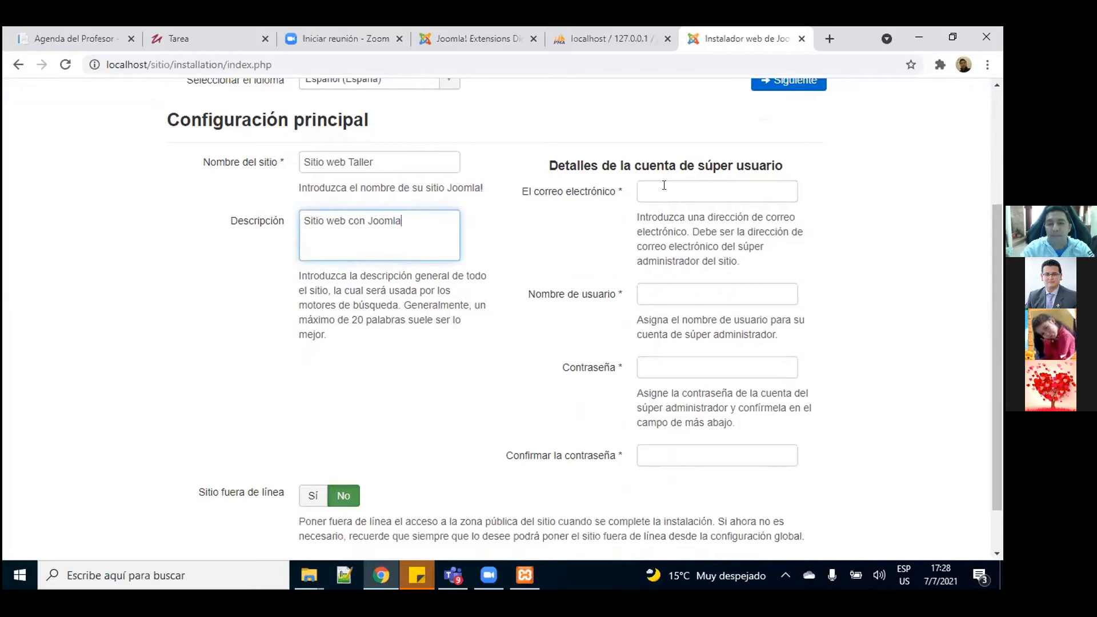
Step: Fill in the super user's e-mail, username admin, and the password twice
left_click(664, 185)
left_click(684, 224)
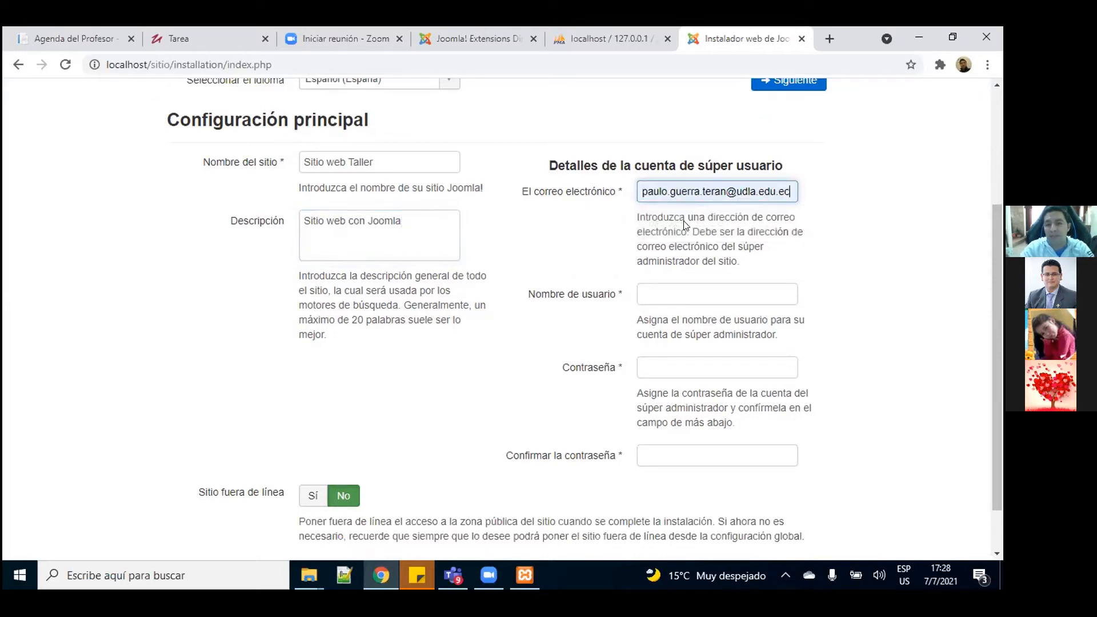
left_click(678, 303)
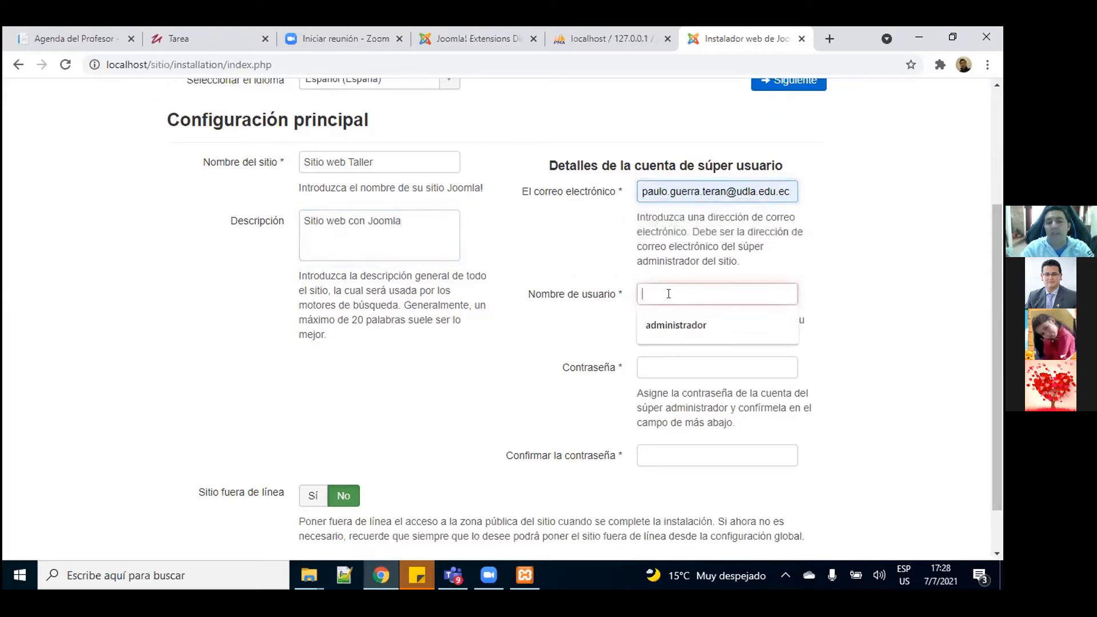
left_click(903, 296)
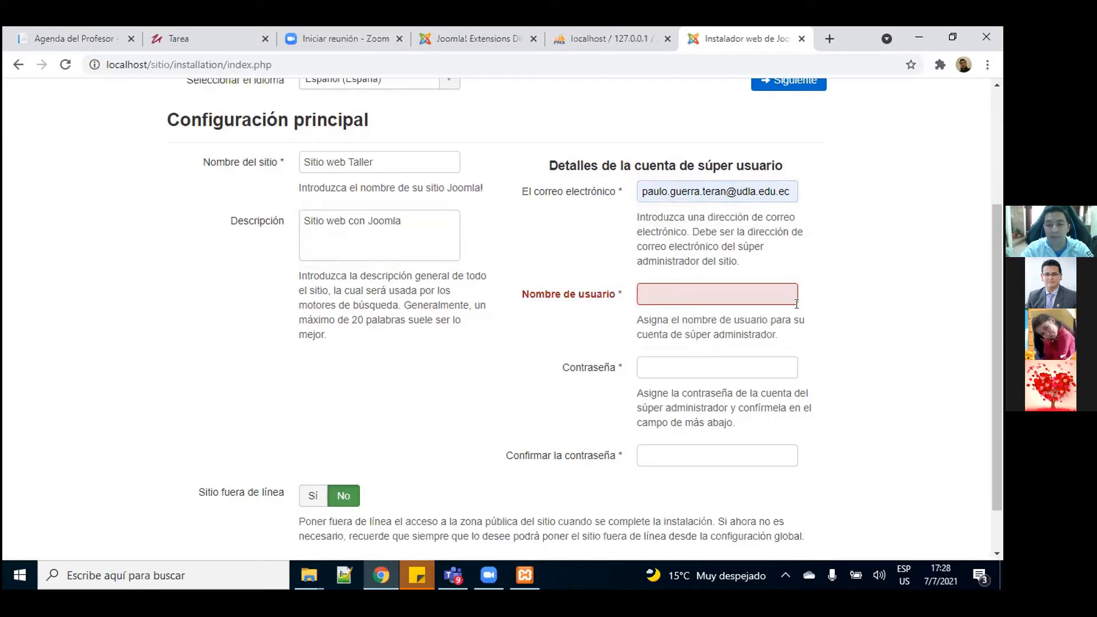
left_click(736, 292)
type("admin")
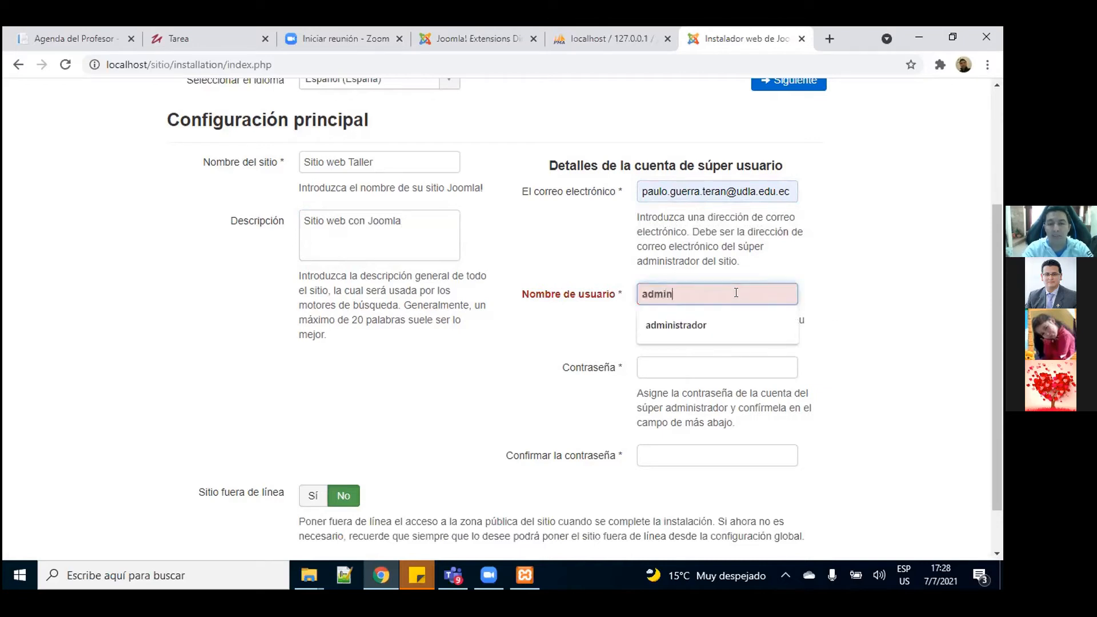
left_click(854, 281)
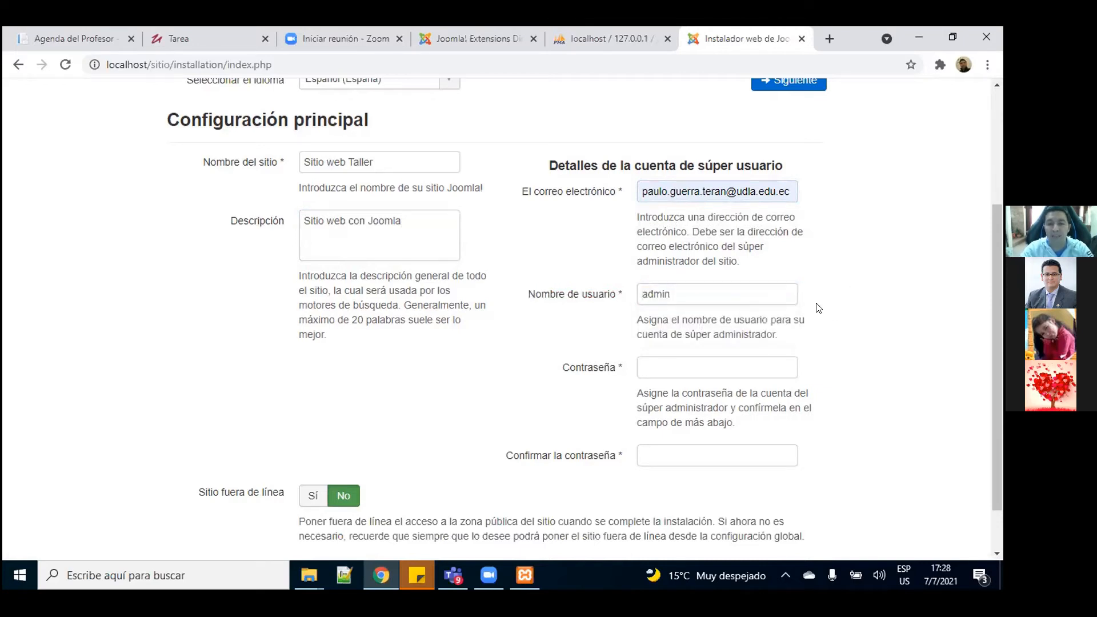
key("Tab")
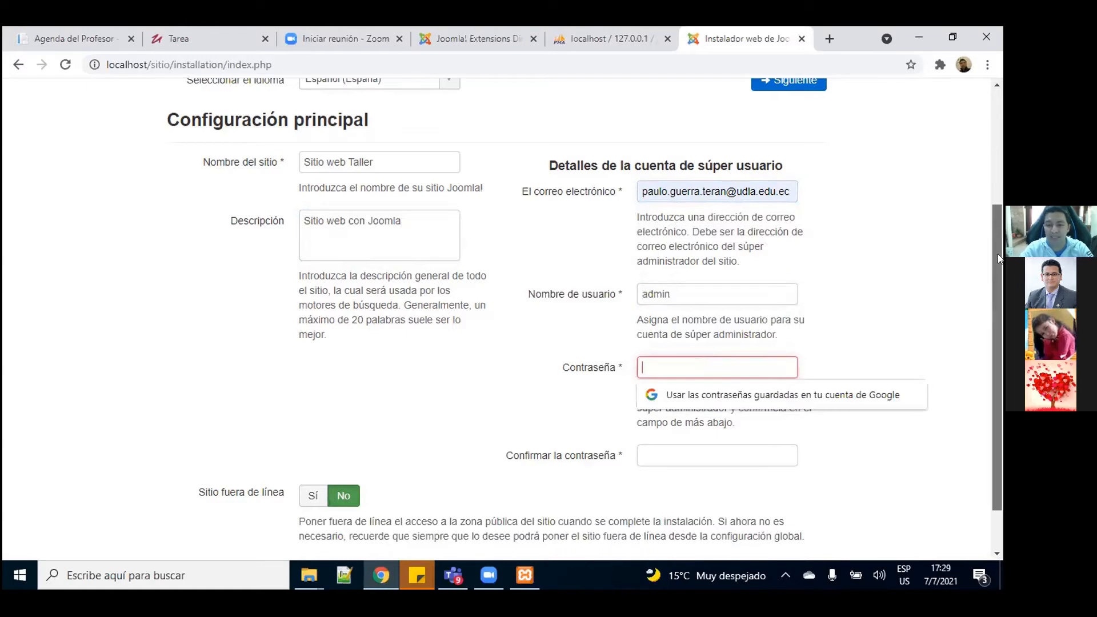
scroll(996, 280, "down", 1)
type("••••••")
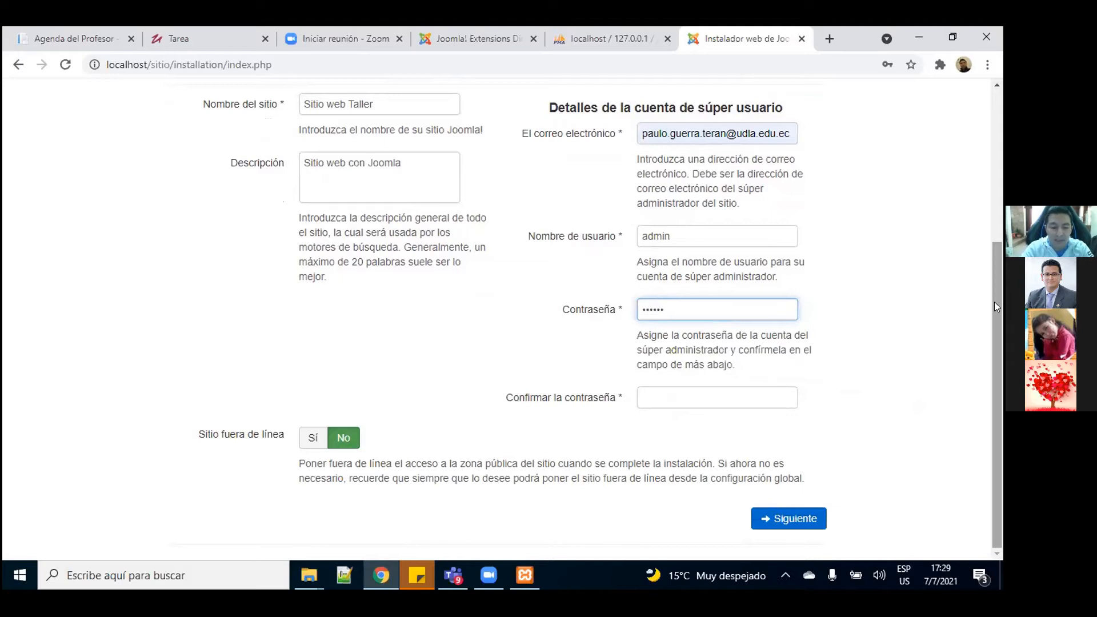
type("•")
left_click(743, 387)
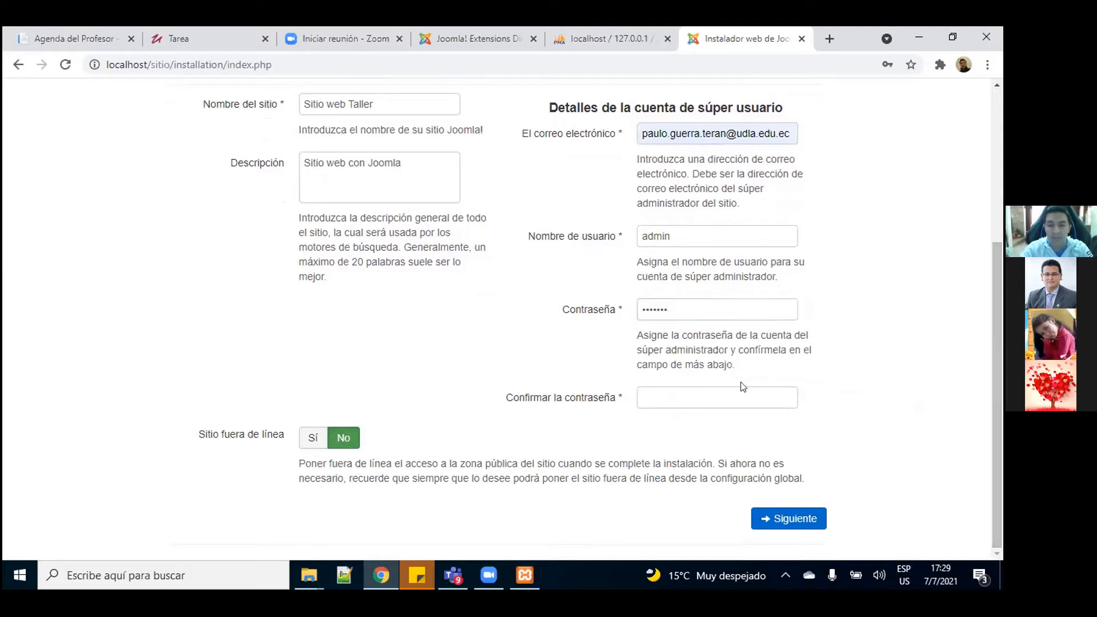
left_click(713, 389)
type("•••••••")
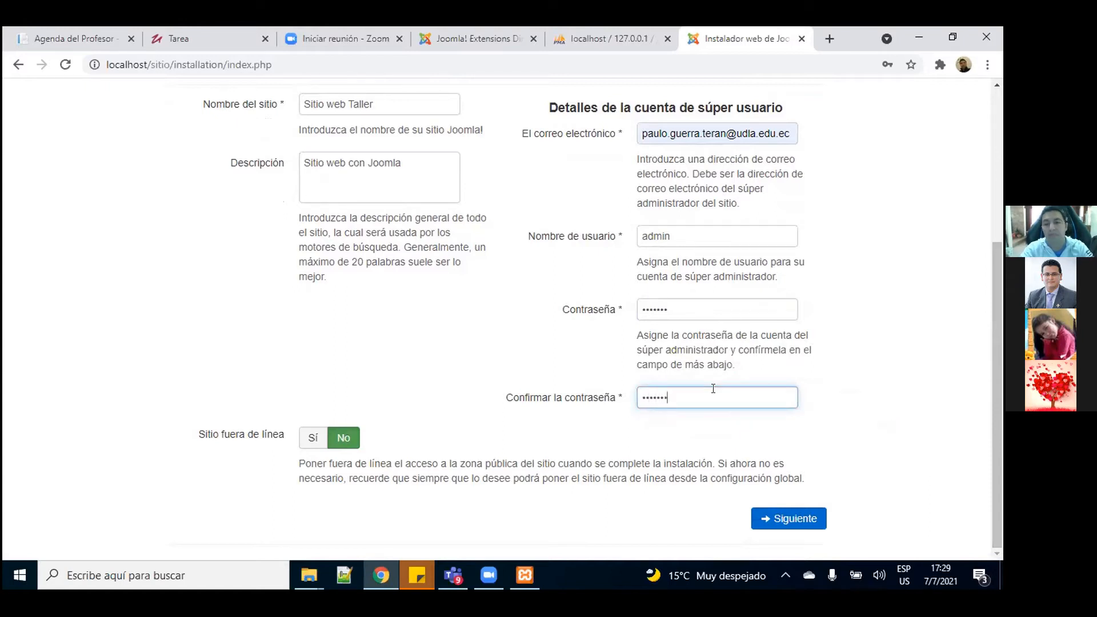
left_click(844, 386)
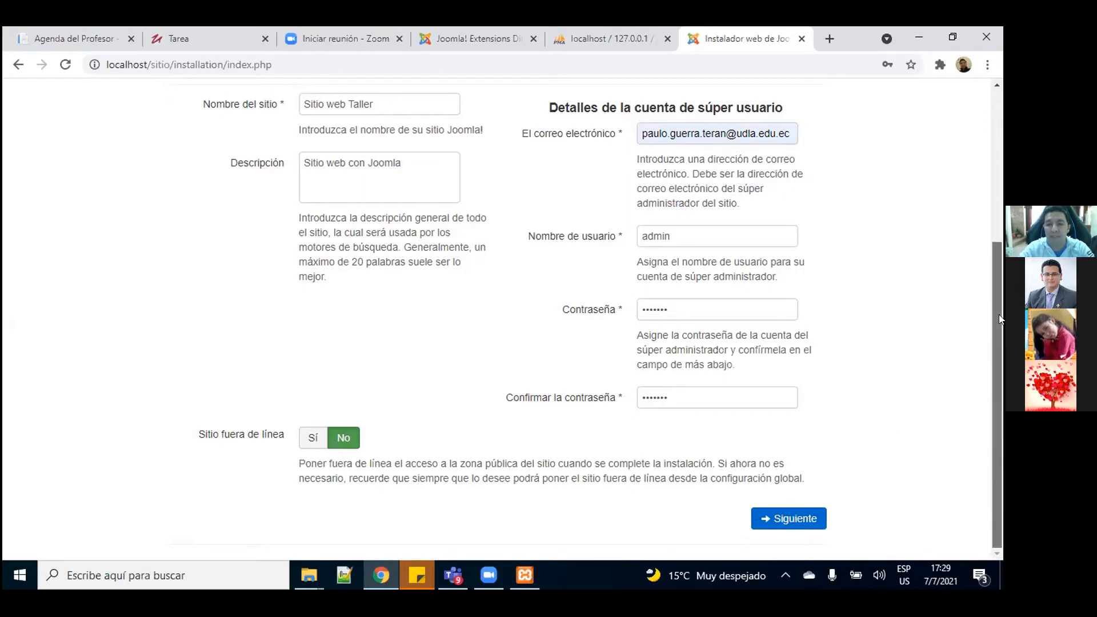
Step: Advance to the database step and enter root as the database user
left_click(792, 517)
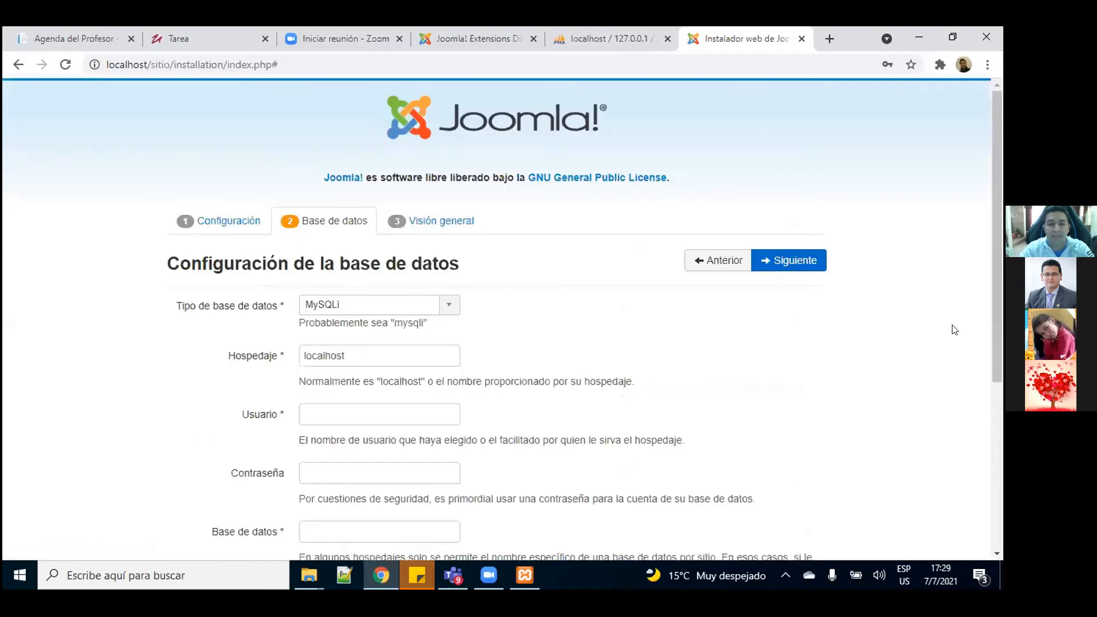
left_click_drag(1000, 209, 999, 237)
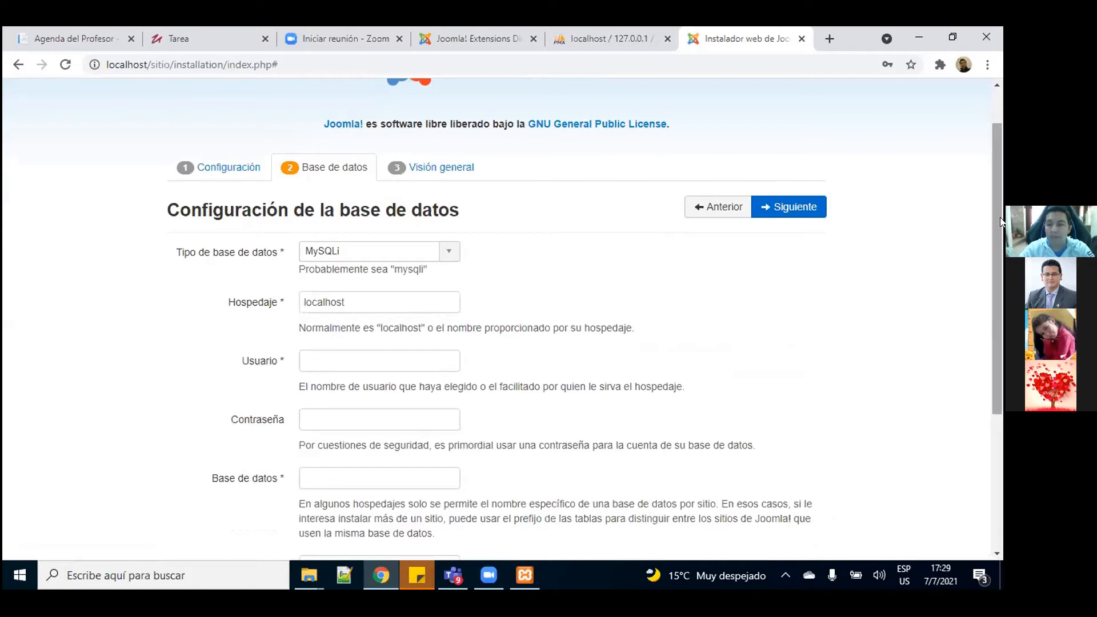
scroll(995, 230, "down", 1)
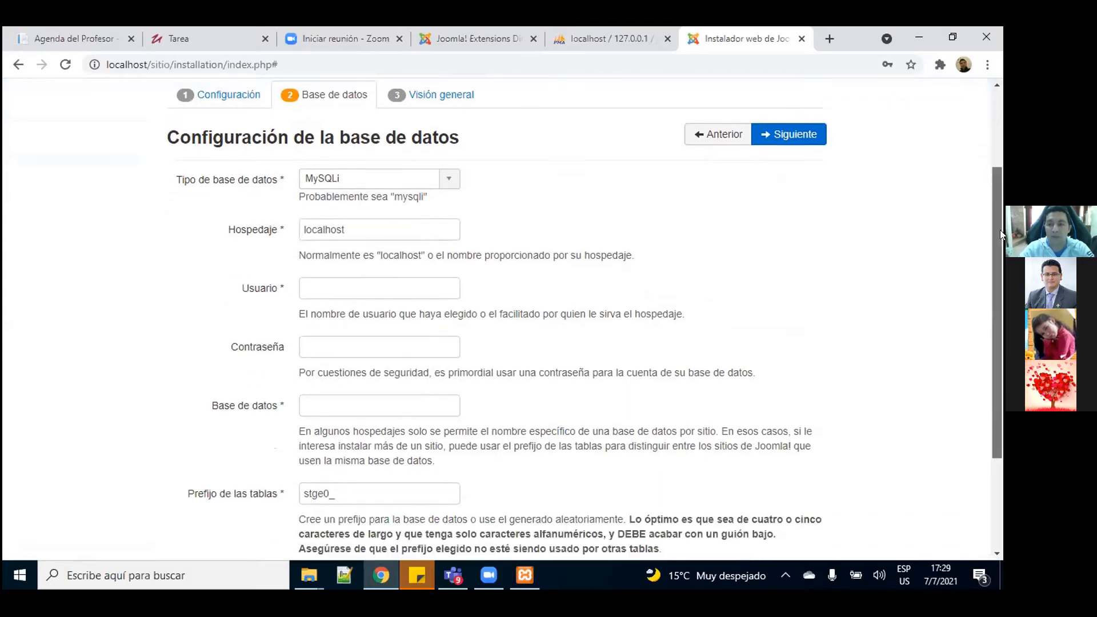
scroll(997, 230, "down", 1)
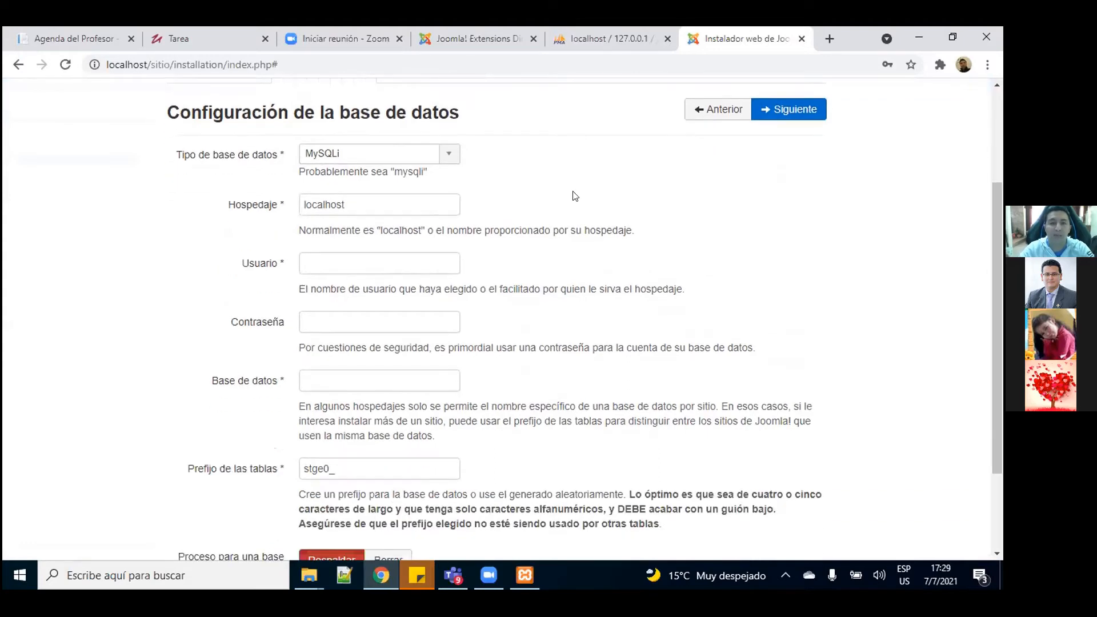
left_click(349, 260)
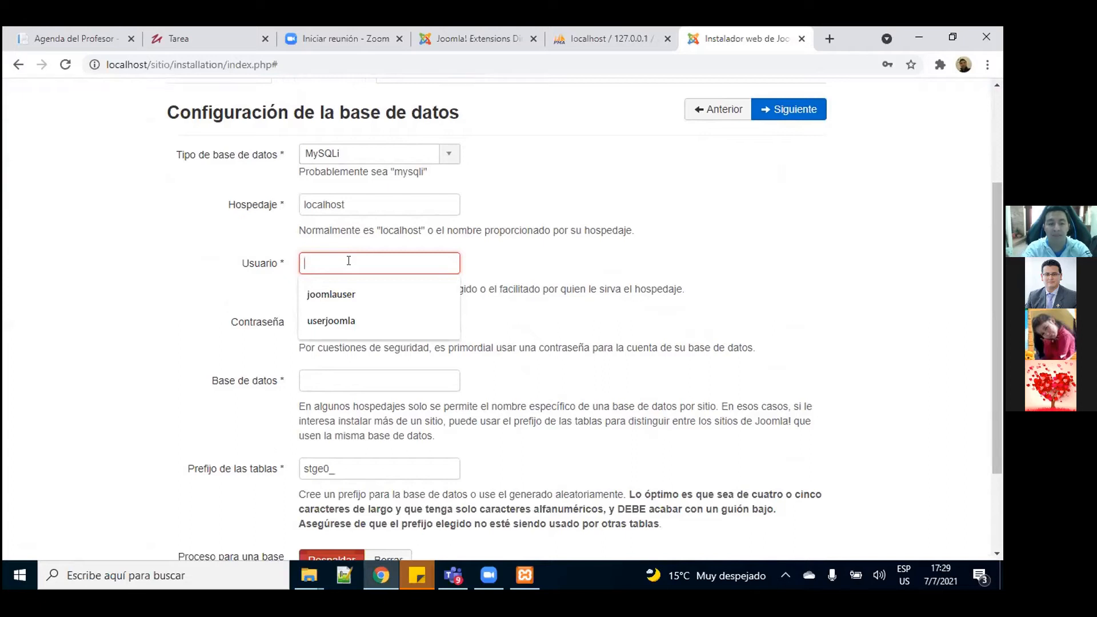
type("root")
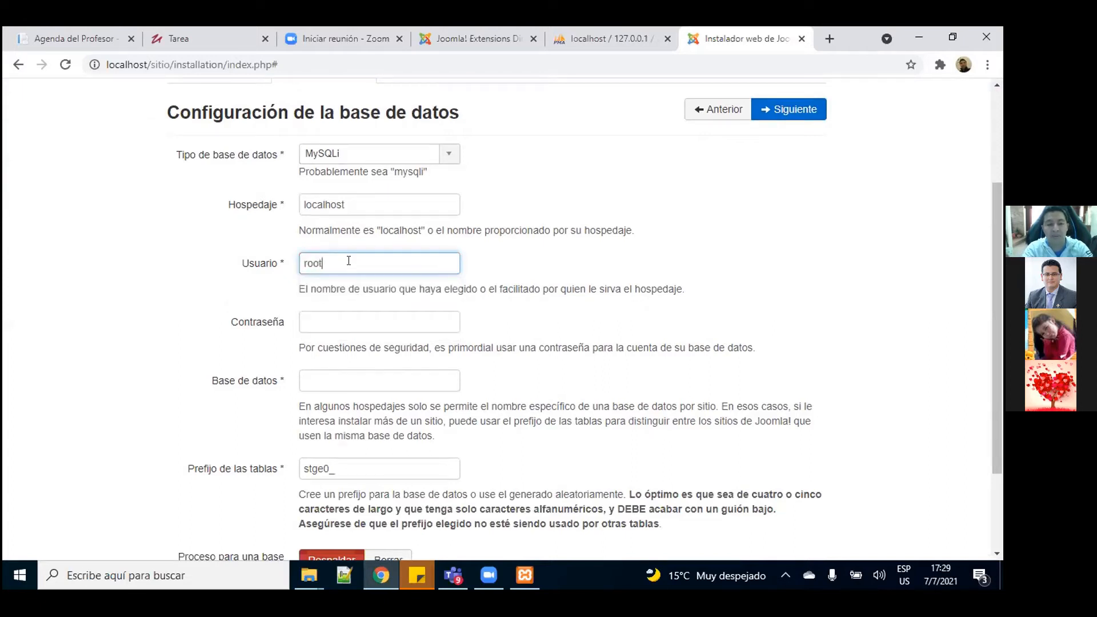
left_click(721, 262)
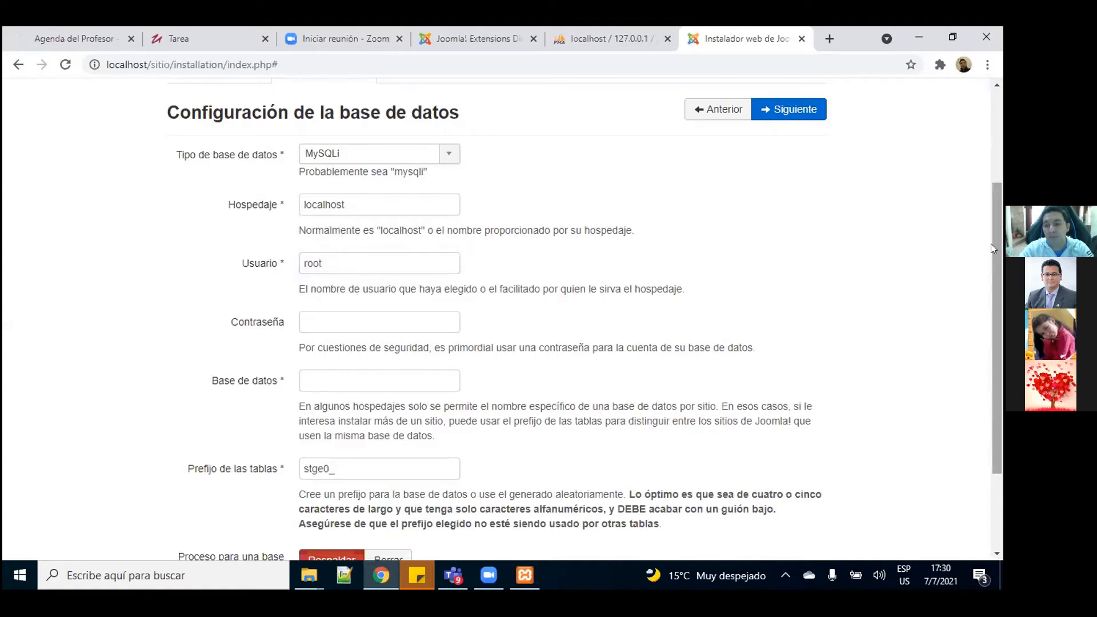
Step: Fill in the database name with the 'joomladb' autofill suggestion
left_click_drag(991, 244, 992, 294)
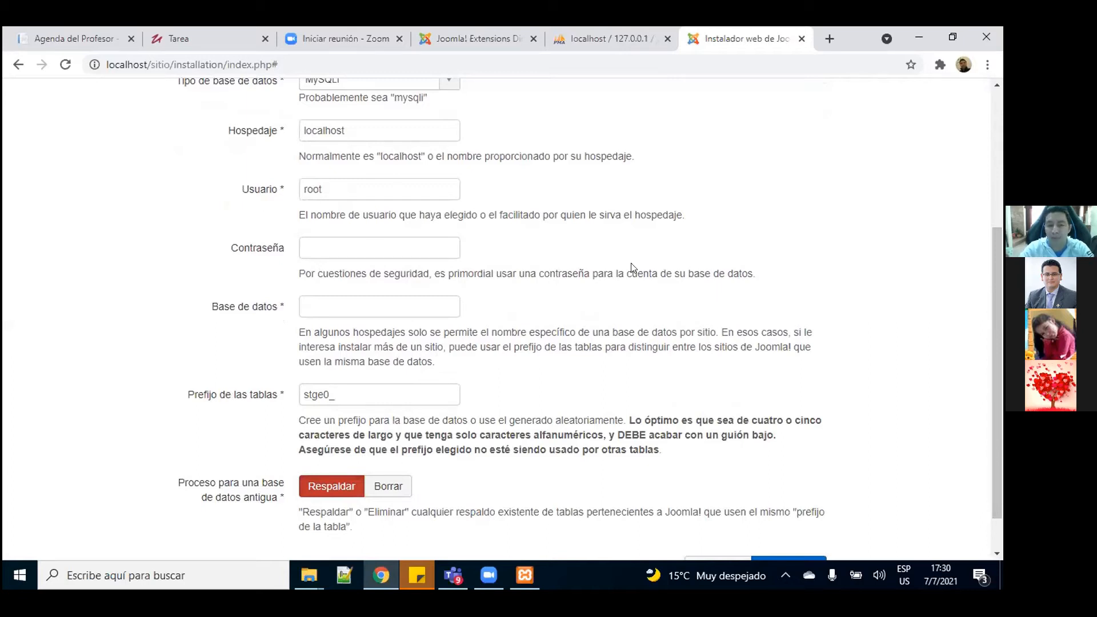
scroll(998, 330, "down", 1)
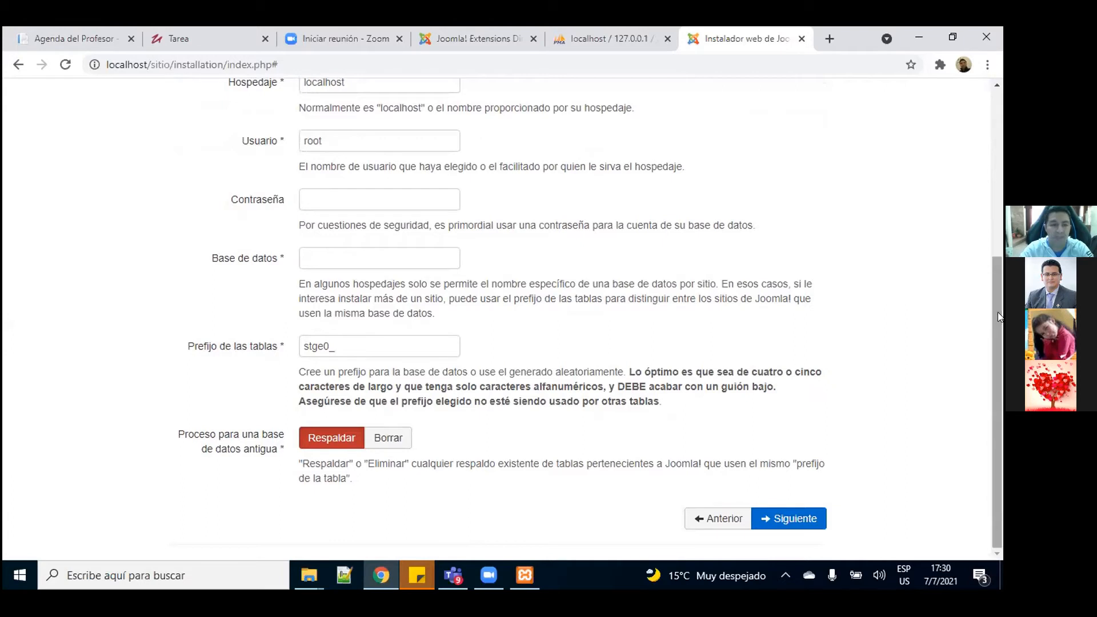
left_click(359, 249)
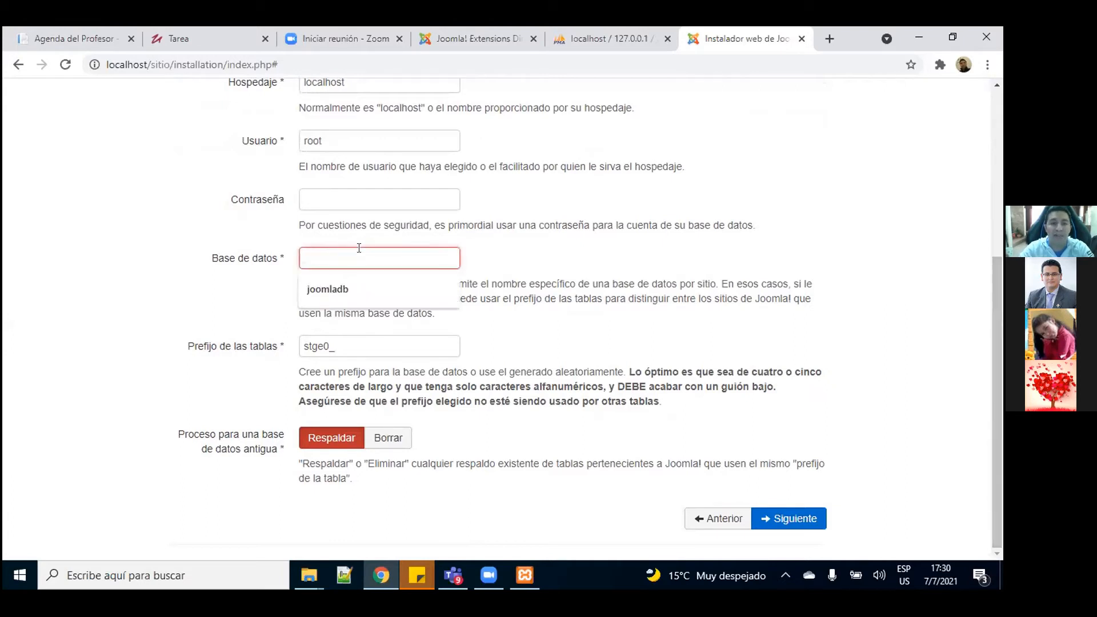
key("Down")
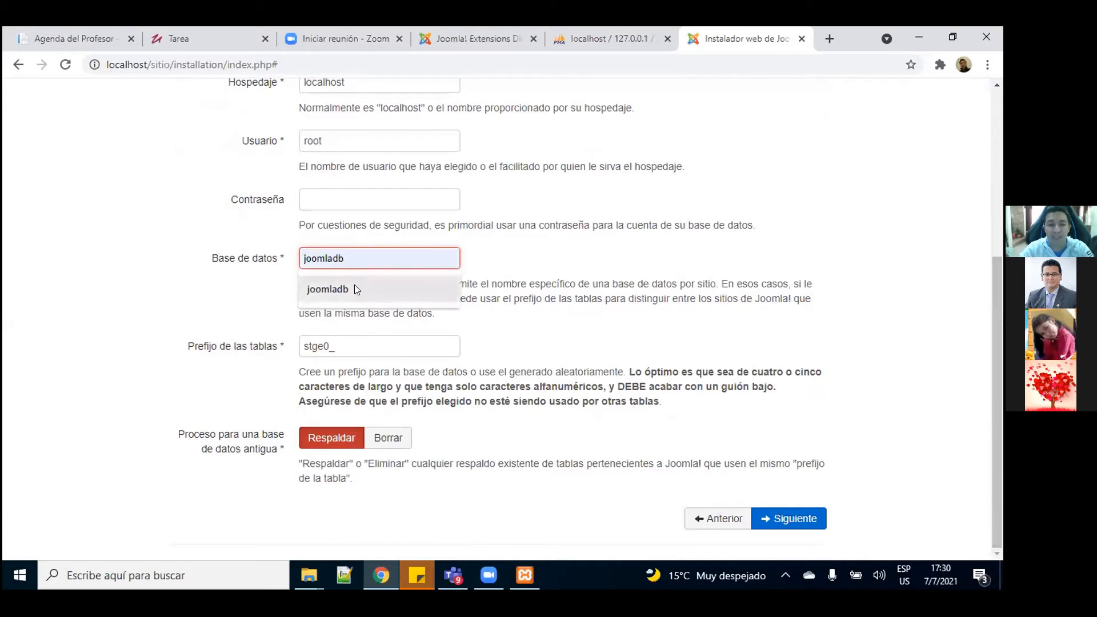
left_click(354, 289)
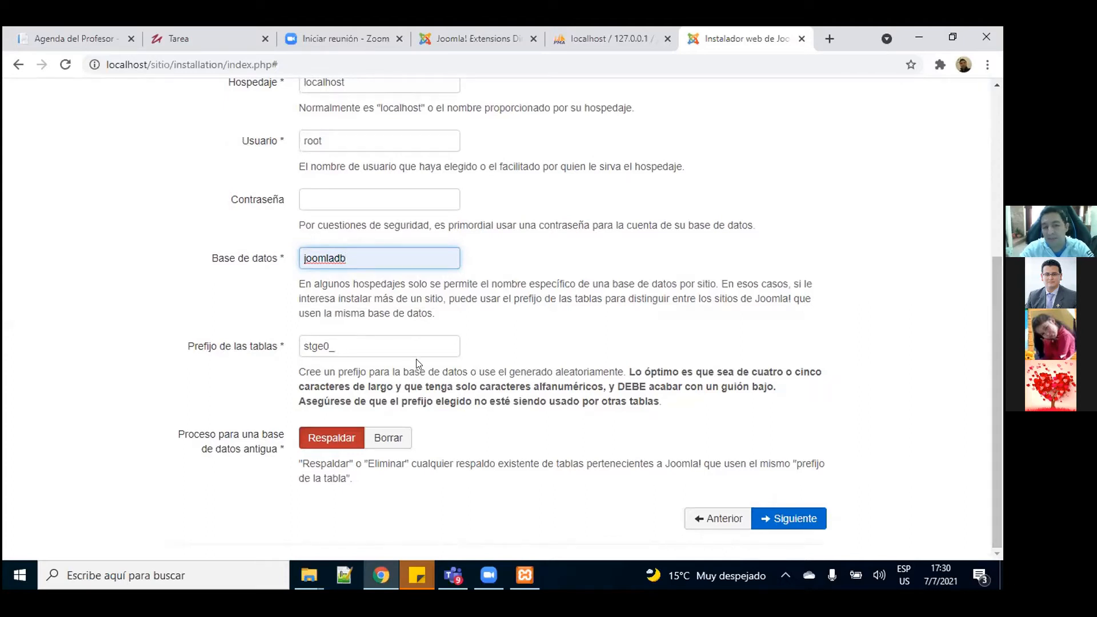
Step: Advance to the overview step and choose the English (GB) blog-style sample data
left_click(799, 518)
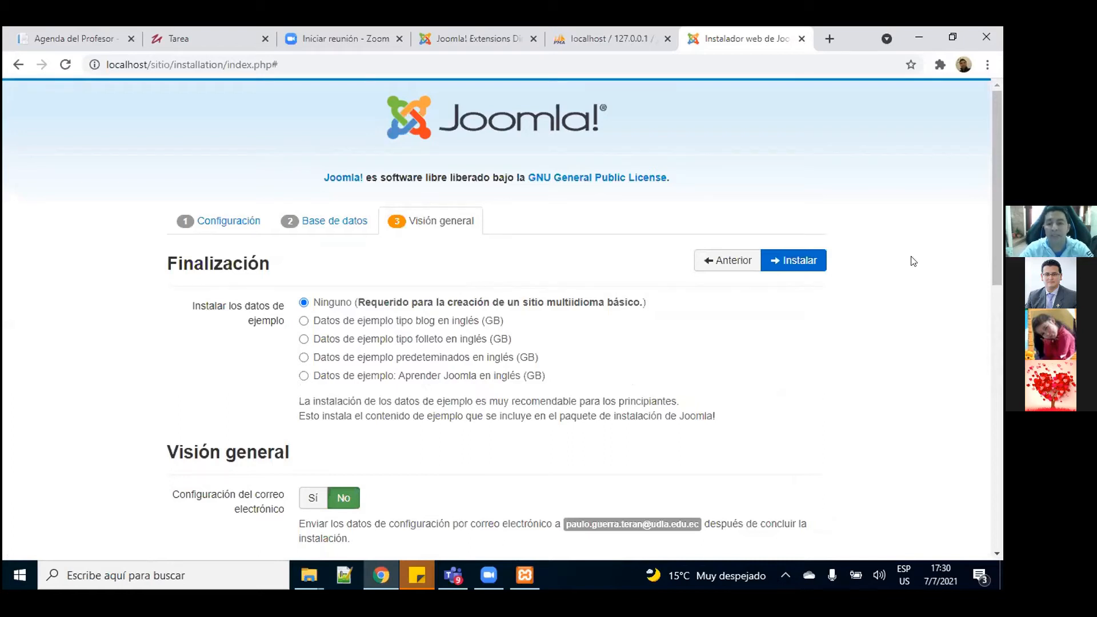
left_click_drag(992, 194, 991, 227)
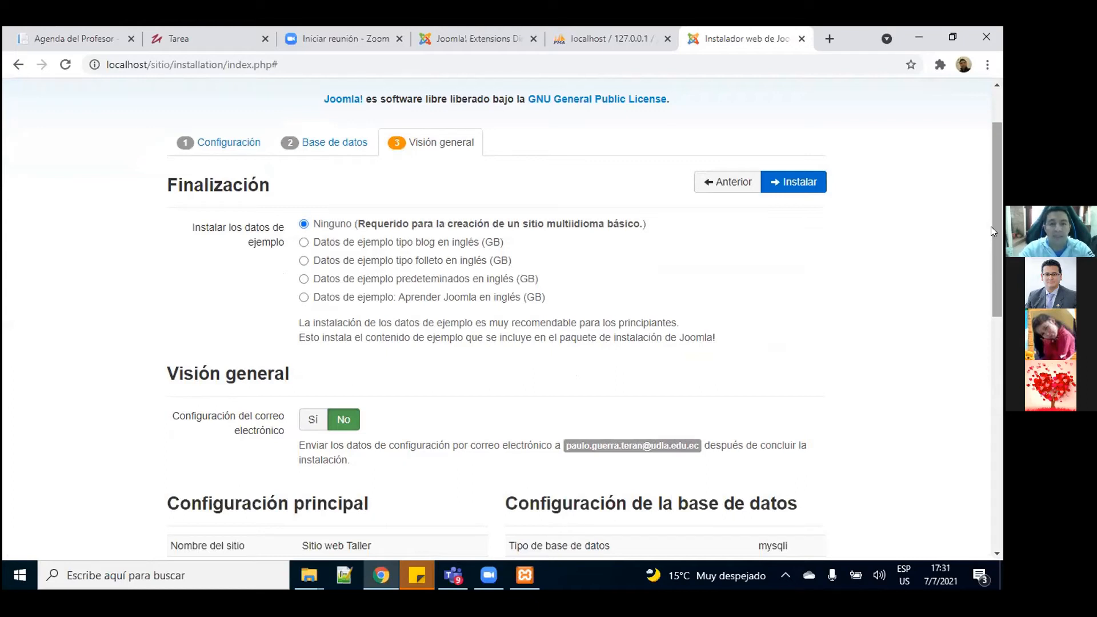
scroll(992, 234, "down", 1)
scroll(992, 242, "down", 1)
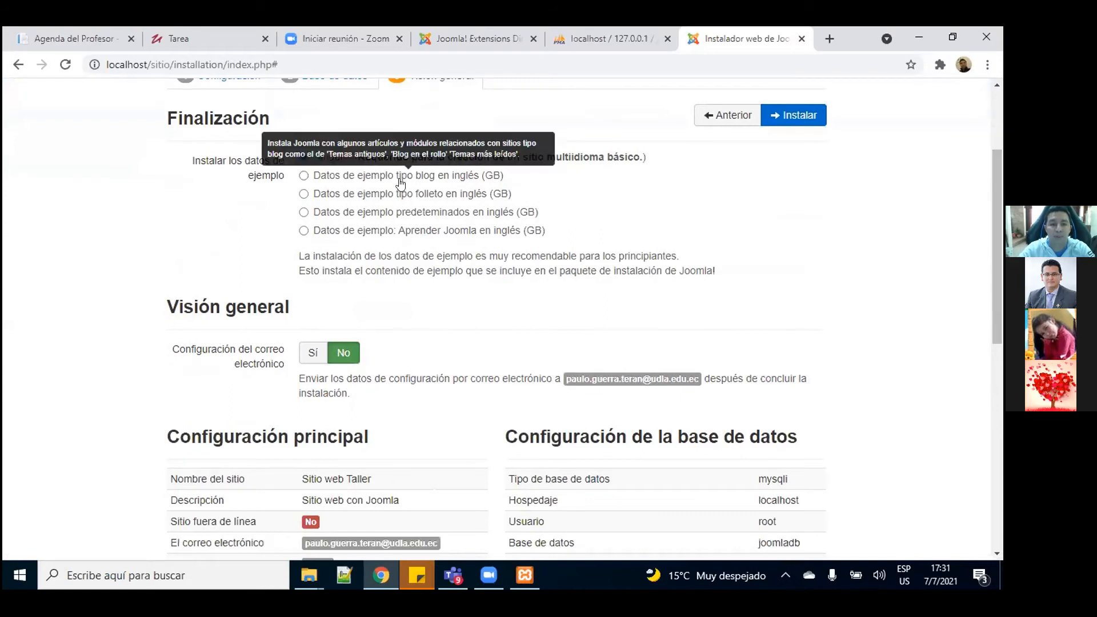
left_click(302, 176)
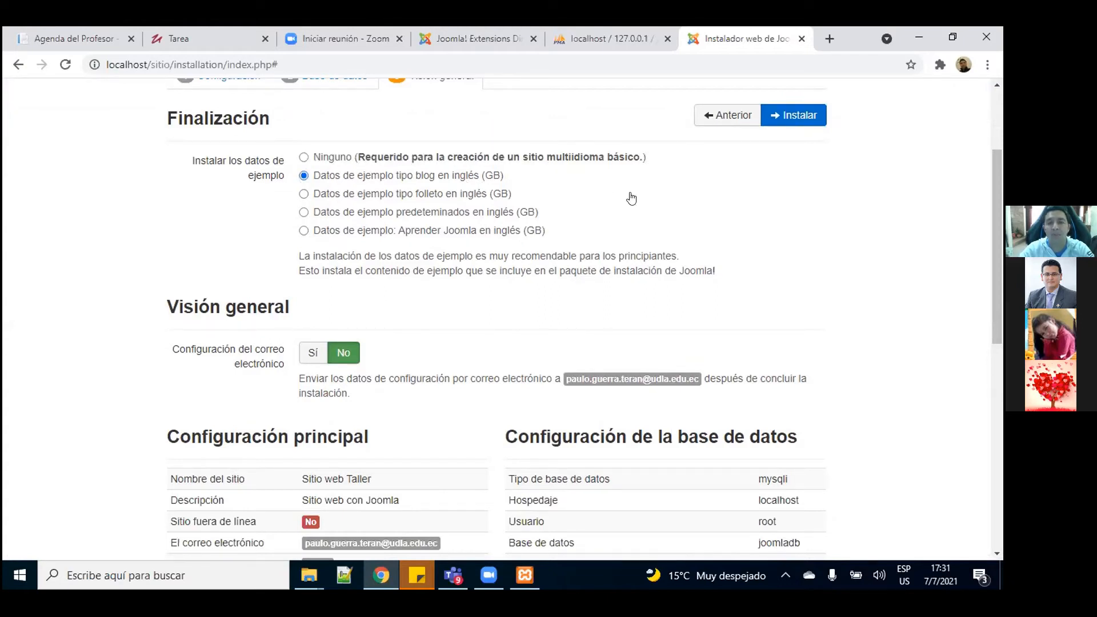
Step: Scroll down through the pre-installation checks to the Instalar button
left_click_drag(1001, 253, 1000, 227)
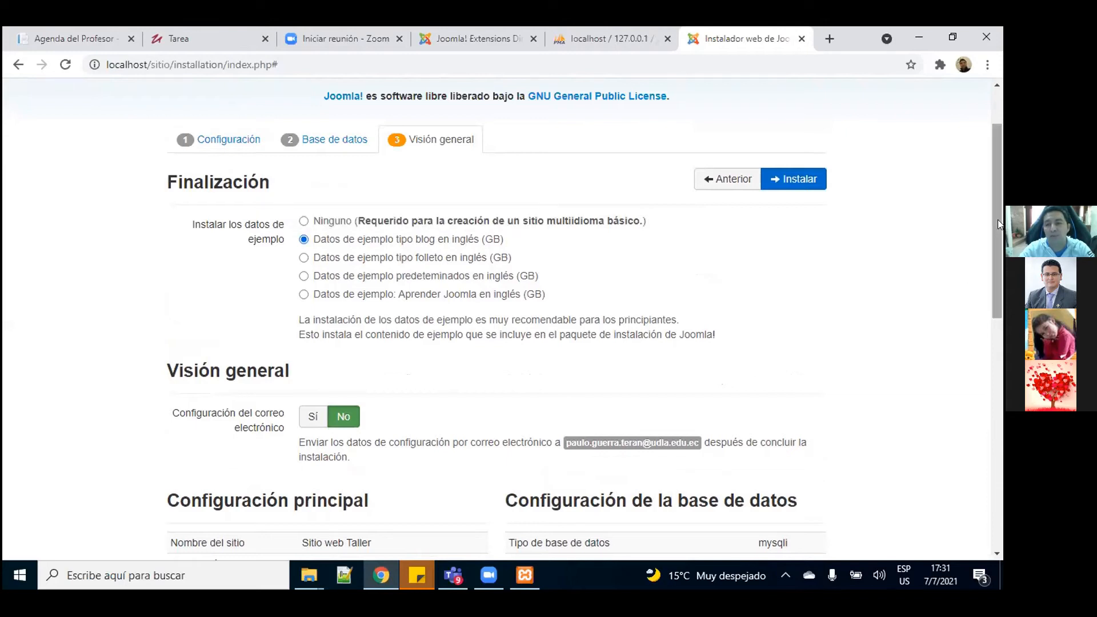
left_click_drag(998, 218, 994, 336)
left_click_drag(998, 291, 1000, 357)
left_click_drag(1000, 302, 999, 384)
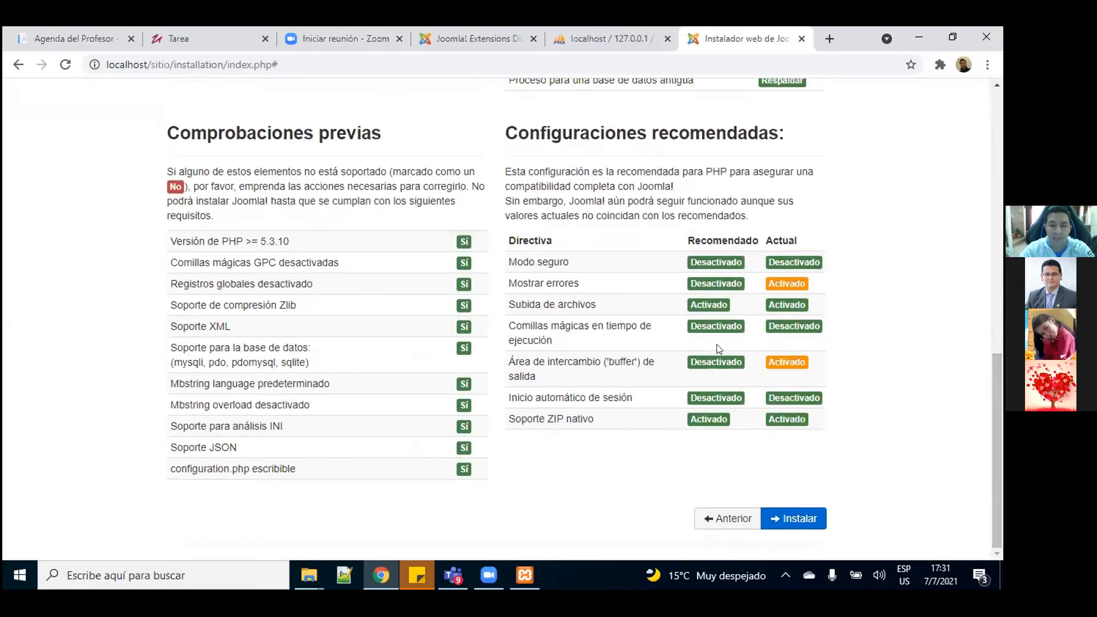
Step: Run the Joomla installation and wait for the '¡Felicidades!' confirmation page
left_click(808, 517)
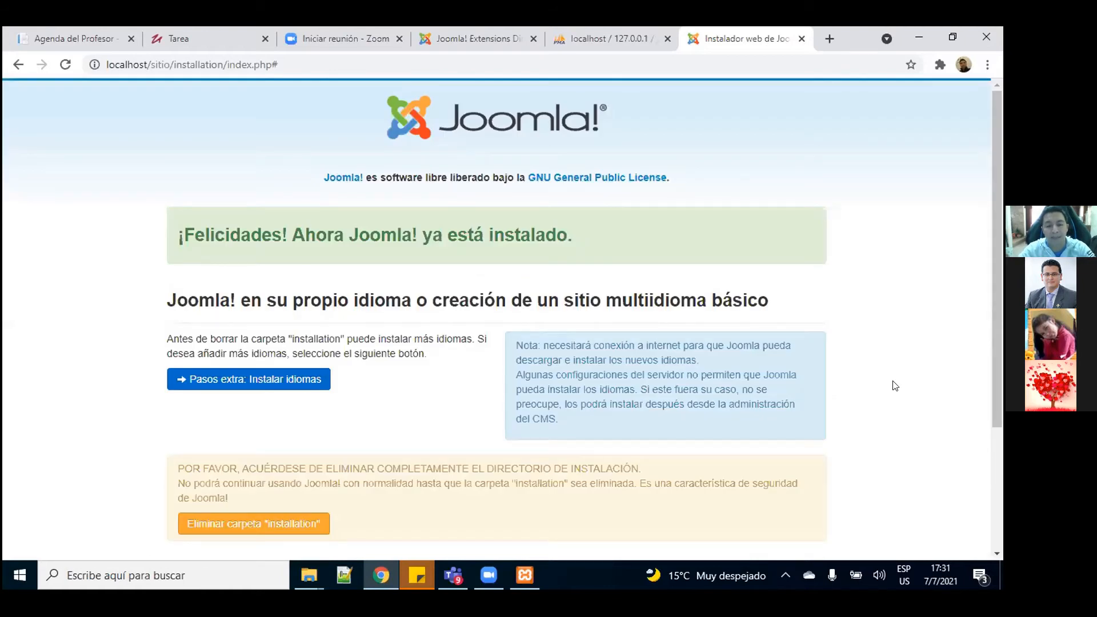
Step: Verify in phpMyAdmin that joomladb holds 78 stge0_ tables, then return to the installer
left_click(649, 47)
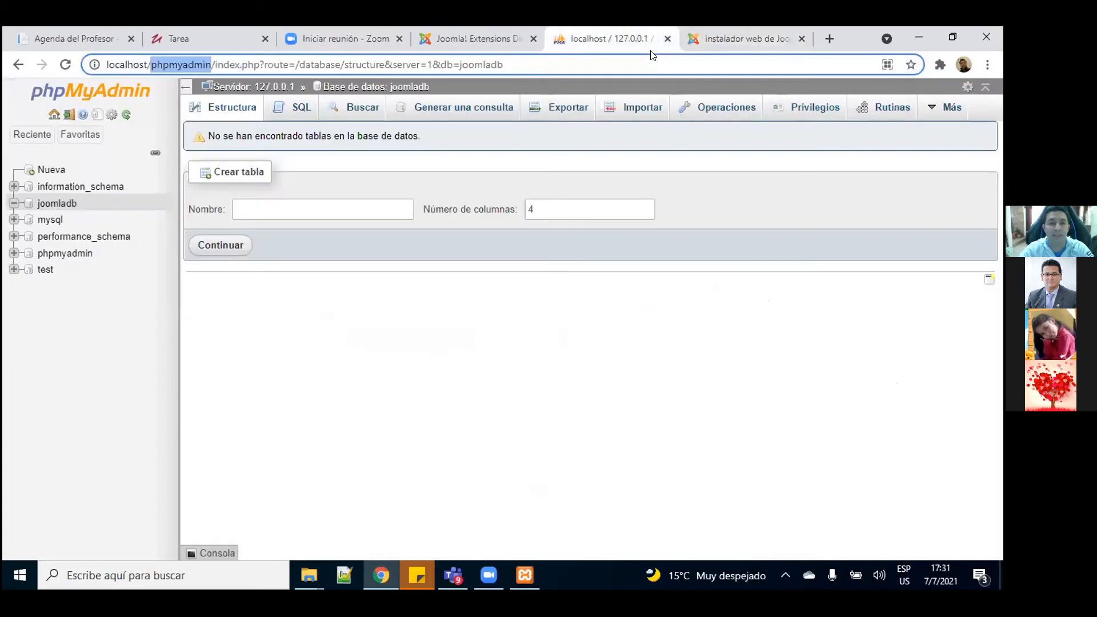
left_click(58, 206)
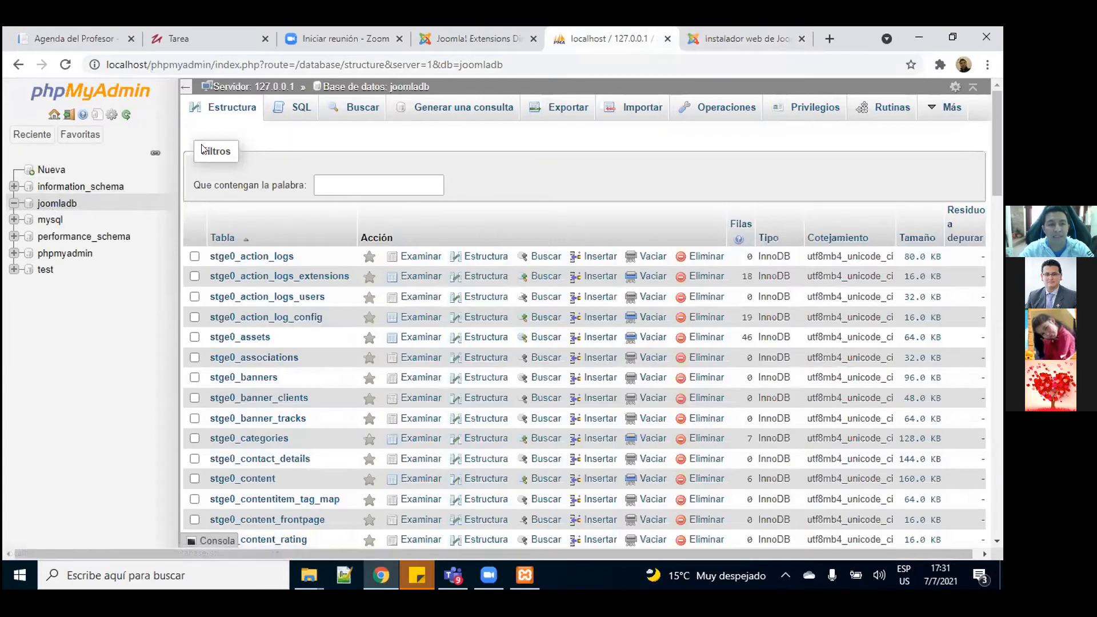
left_click_drag(999, 166, 992, 511)
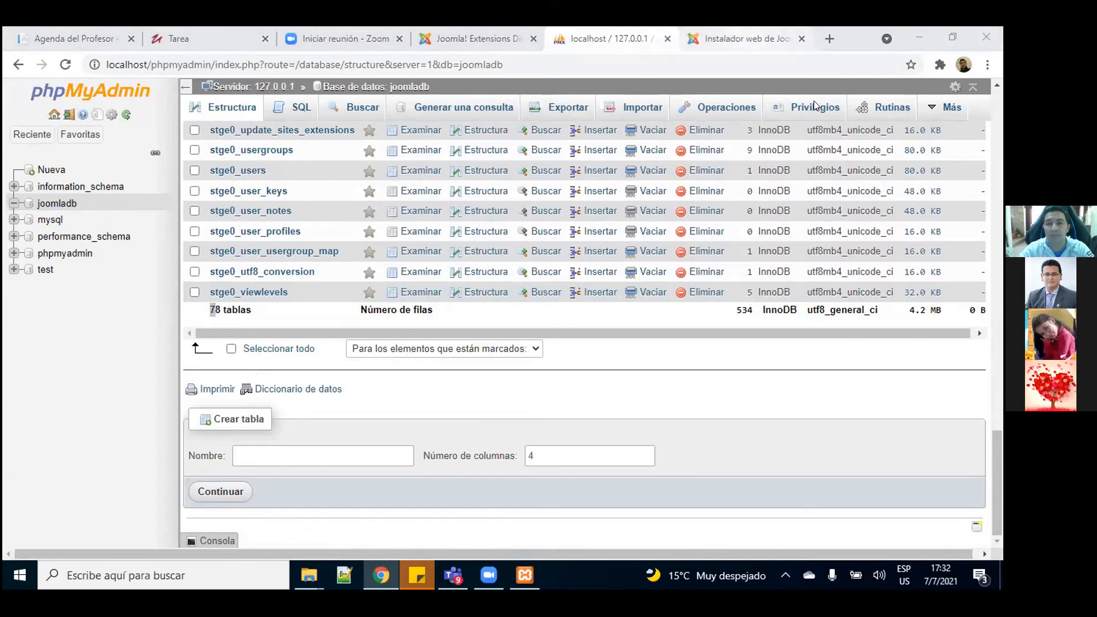
key("ctrl+Tab")
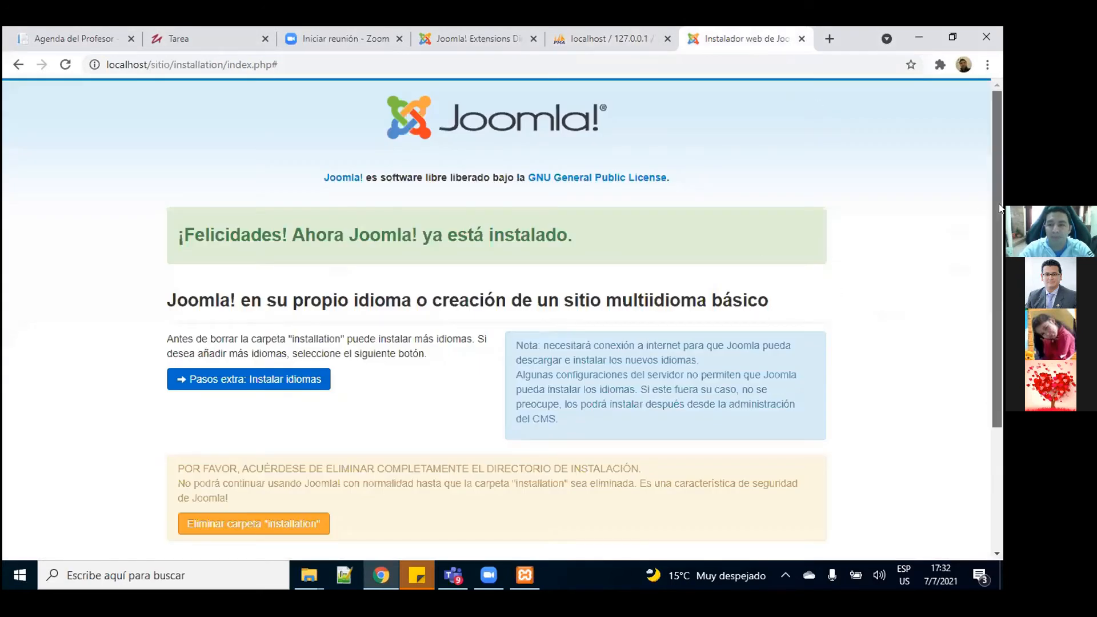
Step: Install the Spanish (CO) language pack through the extra language-installation step
left_click_drag(999, 203, 1000, 278)
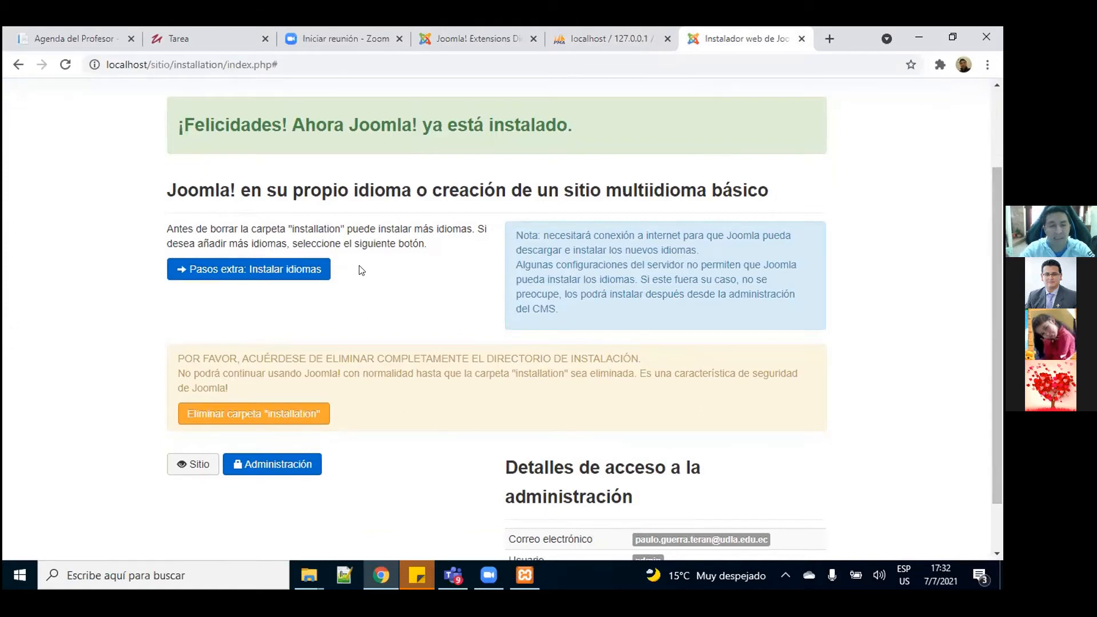
left_click(256, 270)
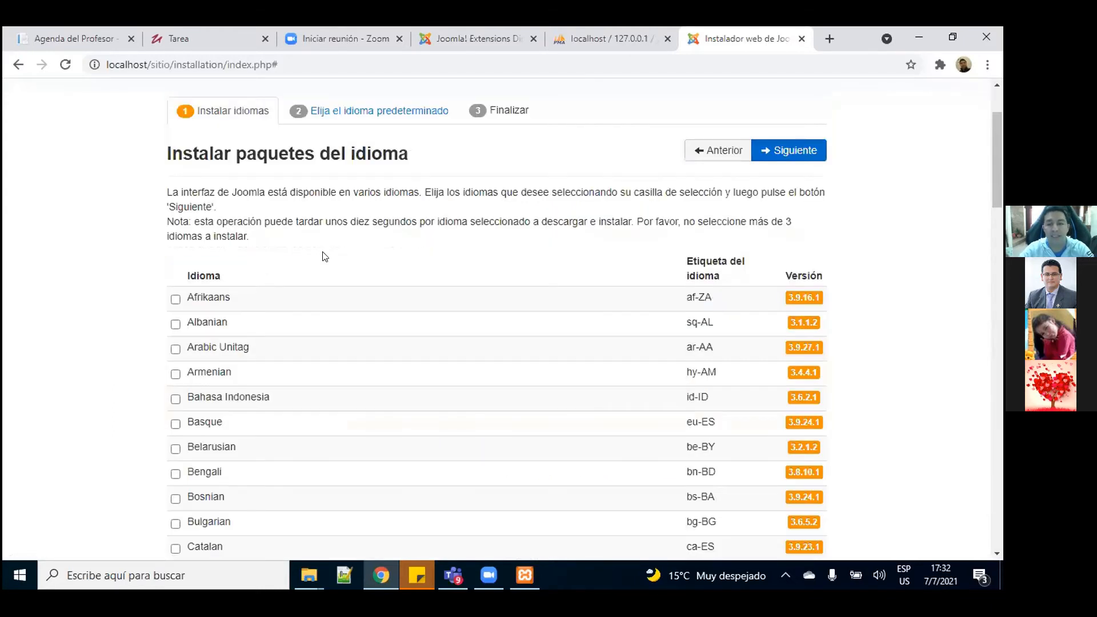
left_click_drag(995, 200, 989, 490)
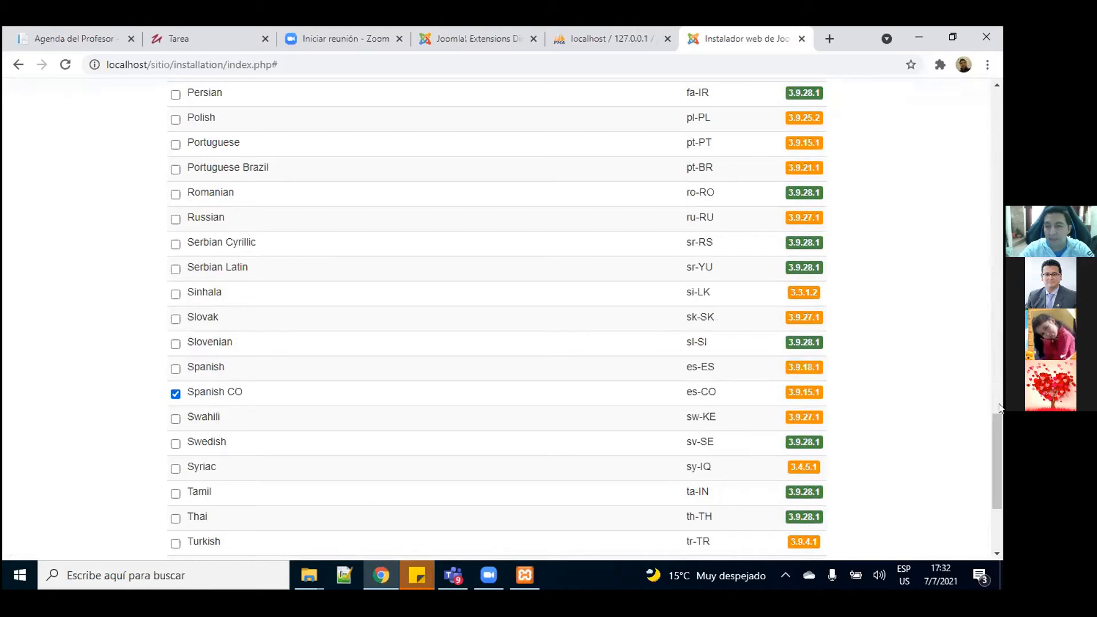
left_click_drag(999, 443, 995, 480)
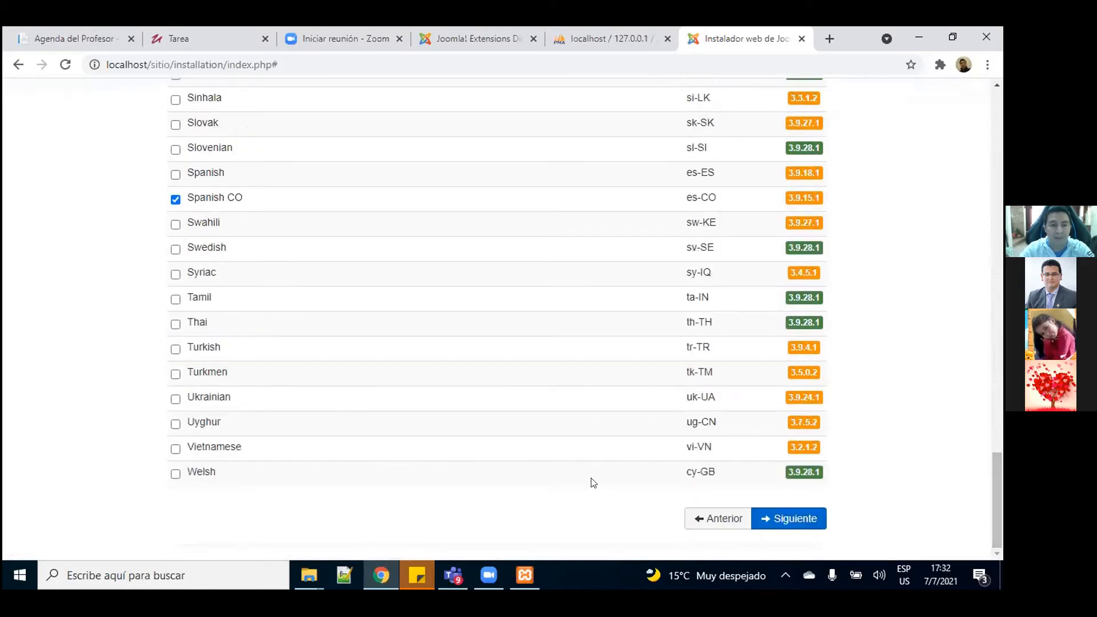
left_click(791, 521)
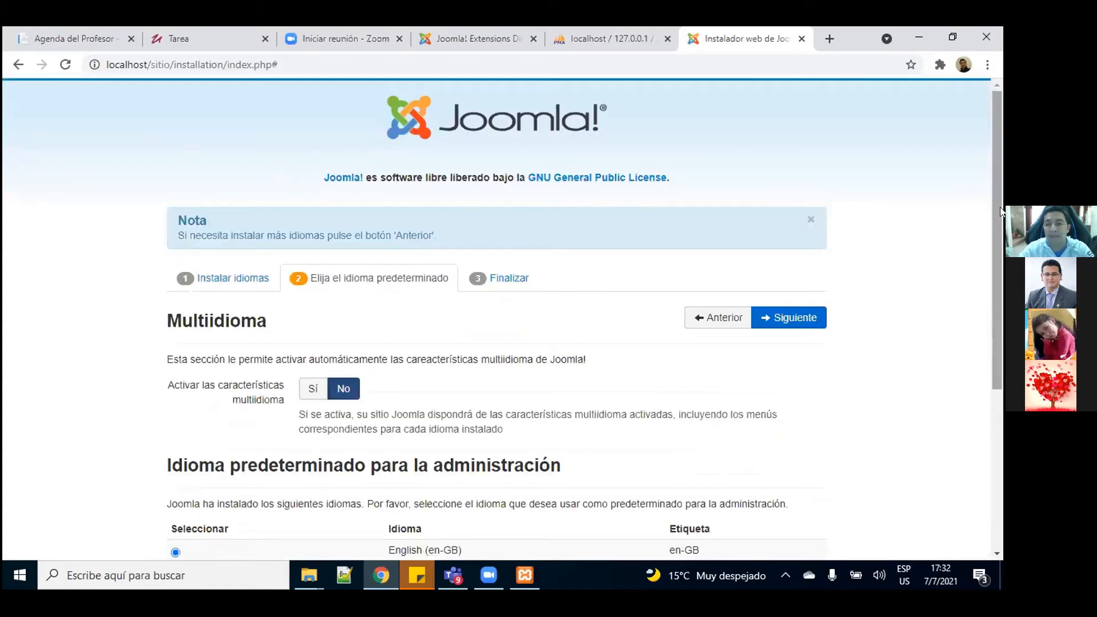
Step: Set Español (es-CO) as the default language for administration and site, and apply it
scroll(1000, 253, "down", 2)
left_click_drag(1000, 266, 1000, 350)
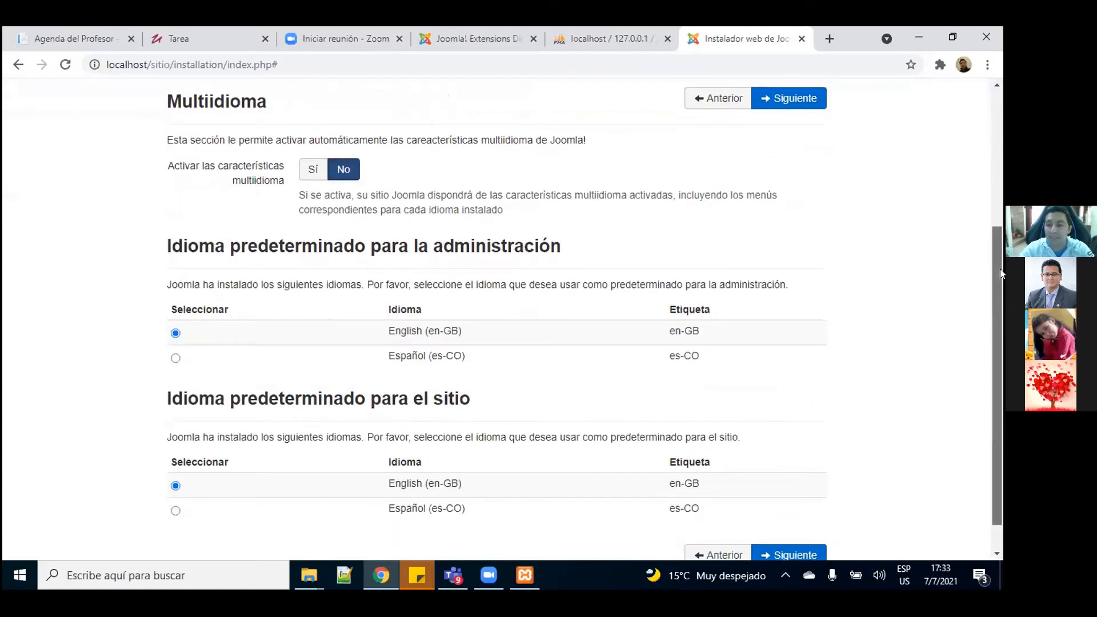
left_click_drag(1000, 268, 1000, 343)
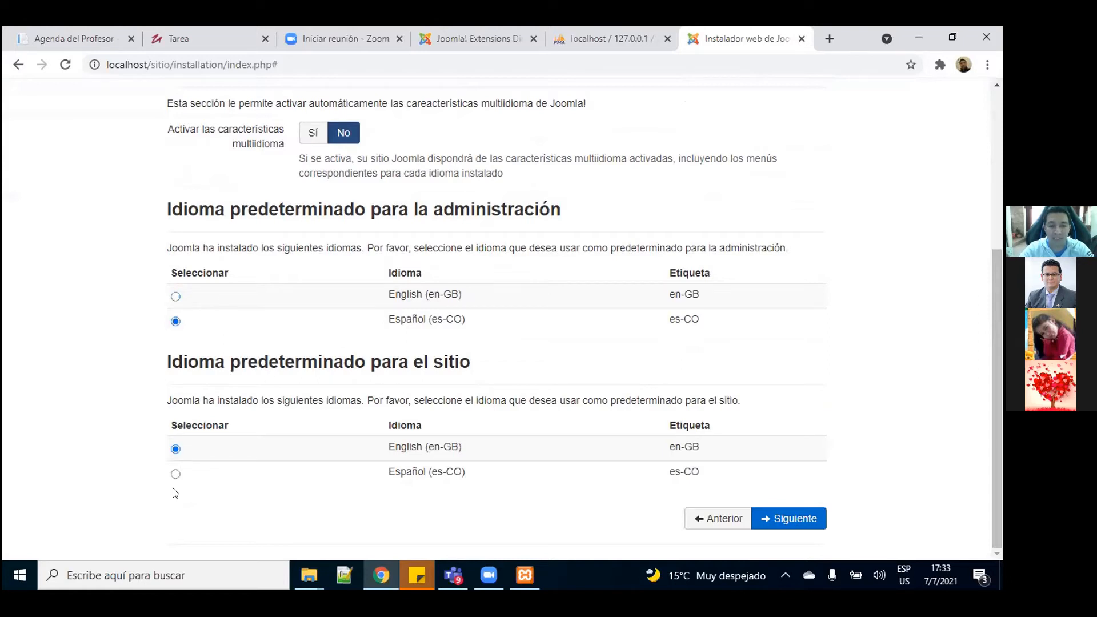
left_click(175, 474)
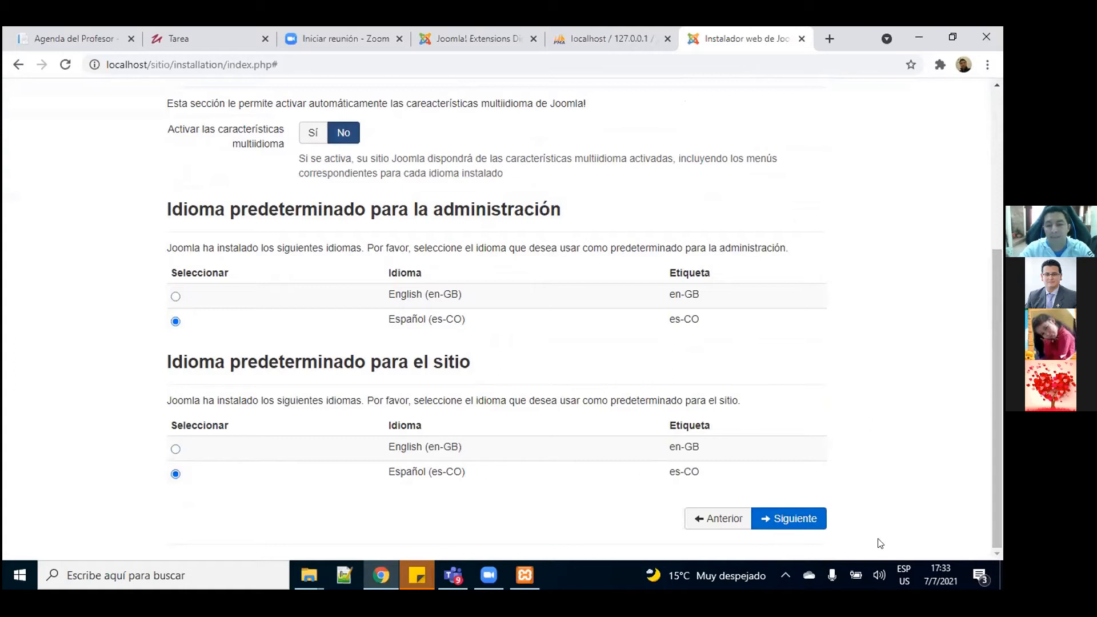
left_click(806, 523)
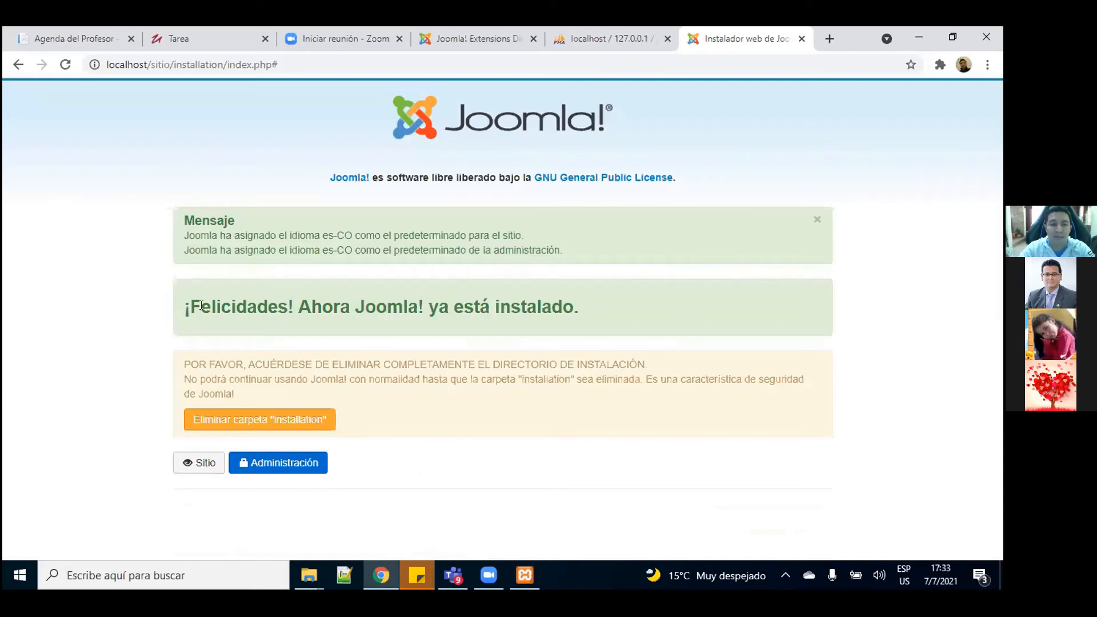
Step: Delete the installation folder, then bring up link options for the Sitio button
left_click(278, 421)
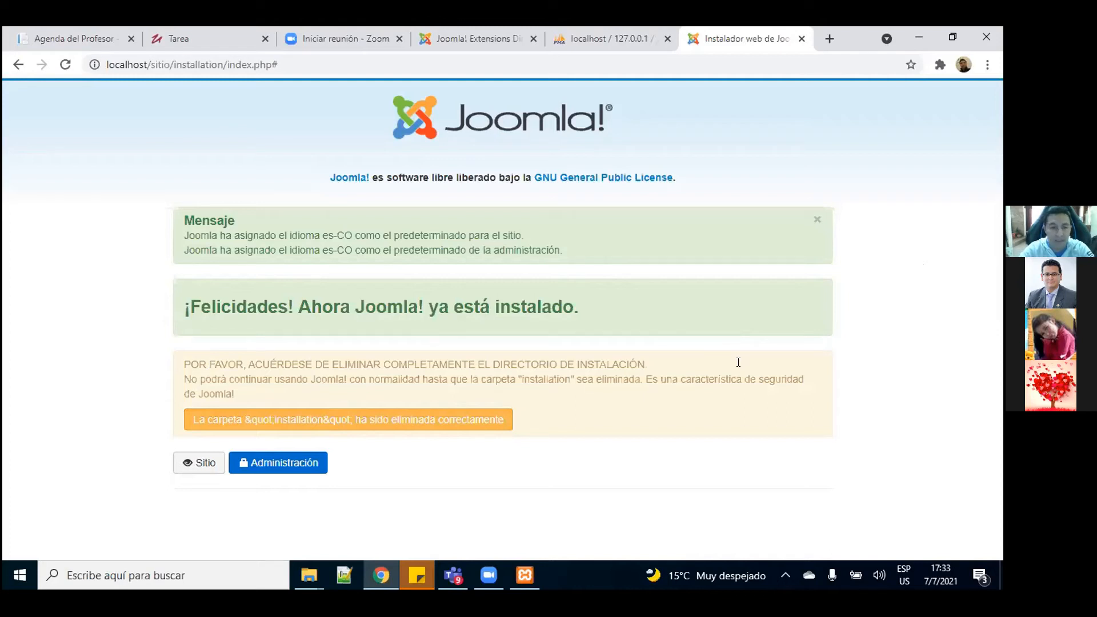
right_click(196, 468)
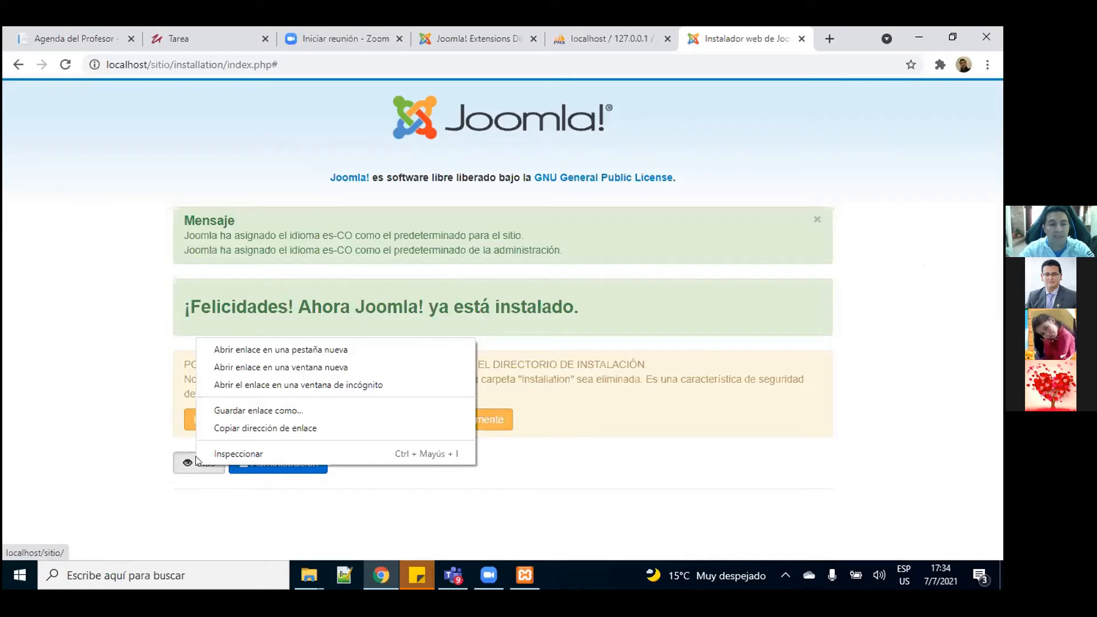
Step: Open the public site in a new tab and view the Sitio web Taller front page
left_click(313, 350)
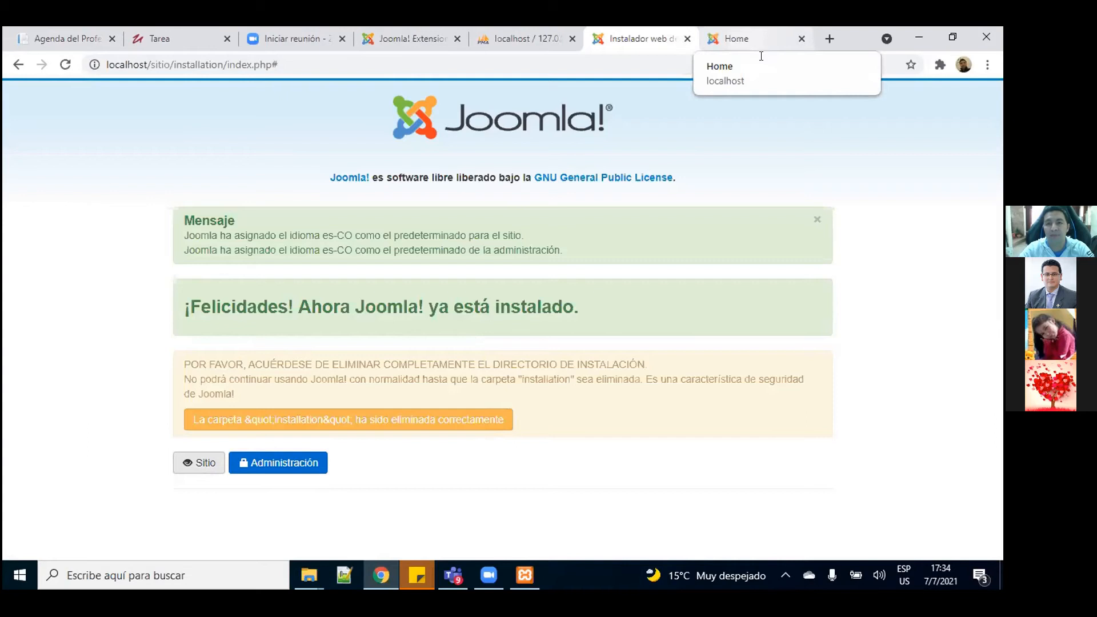
left_click(754, 38)
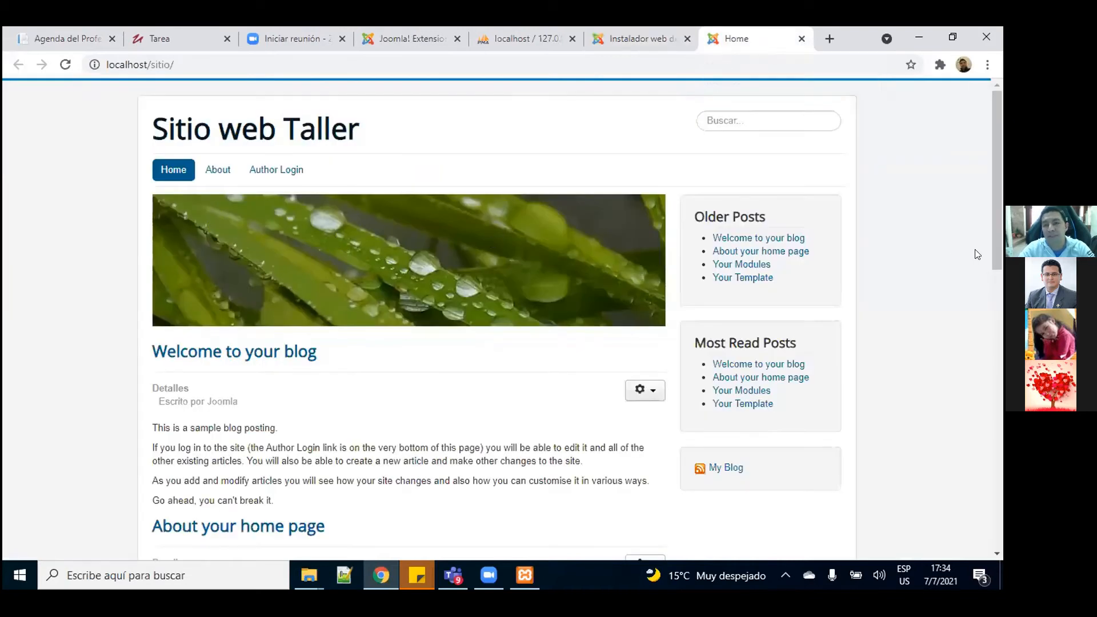
key("Down")
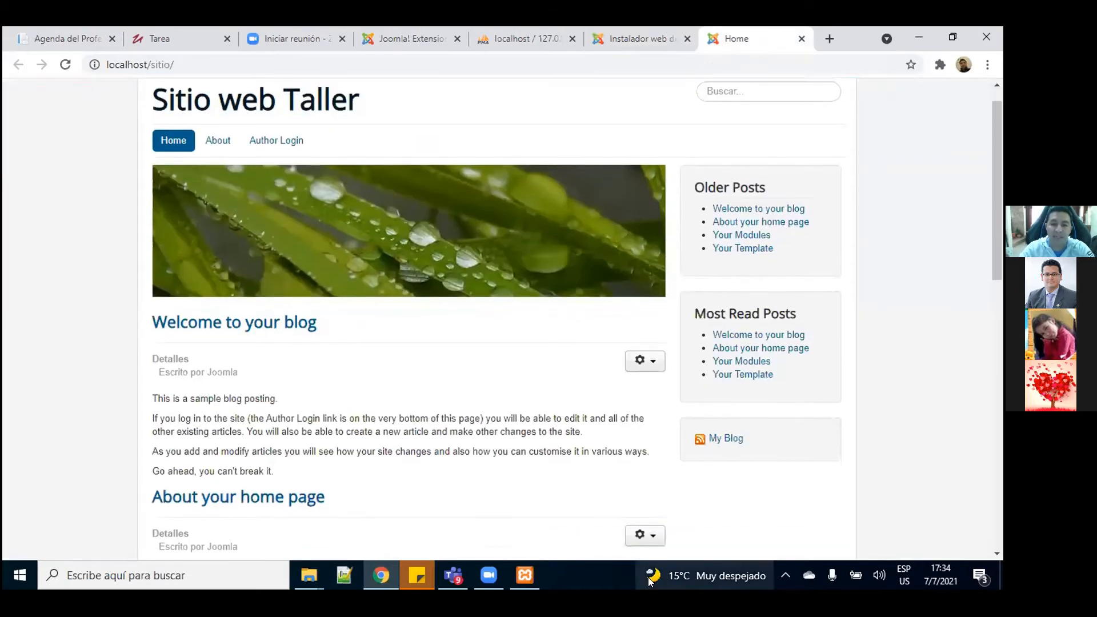
key("Down")
key("Down")
key("Down")
key("Down")
key("Down")
key("Down")
key("Down")
key("Down")
key("Down")
mouse_move(648, 577)
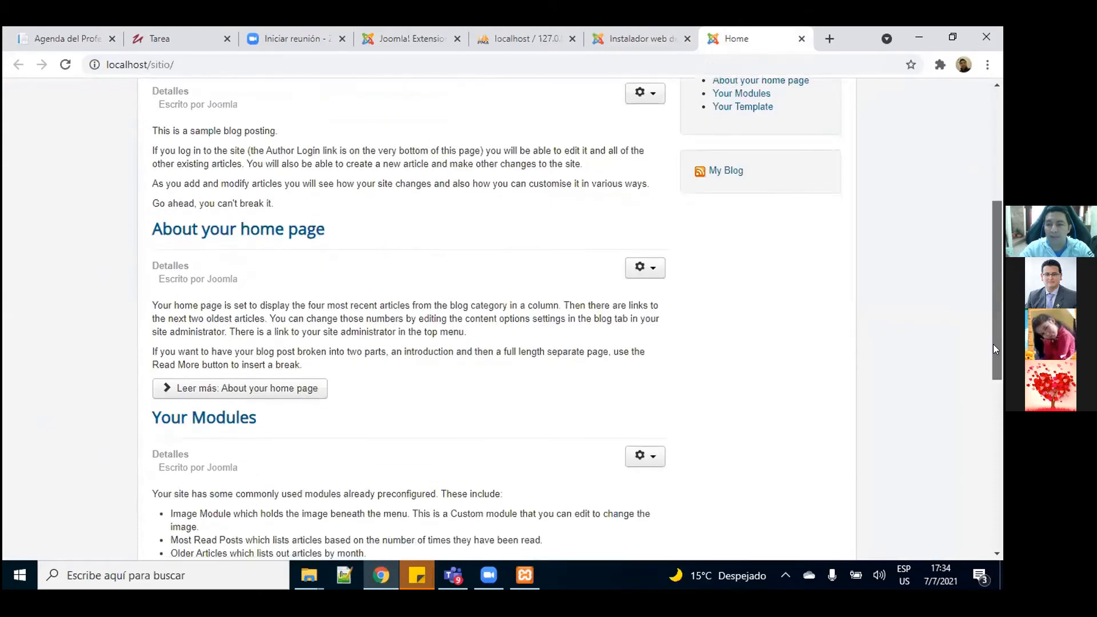
Step: Scroll through the English sample blog posts, then go back to the installer tab
mouse_move(993, 349)
left_mouse_down()
mouse_move(991, 515)
mouse_move(997, 364)
left_mouse_up()
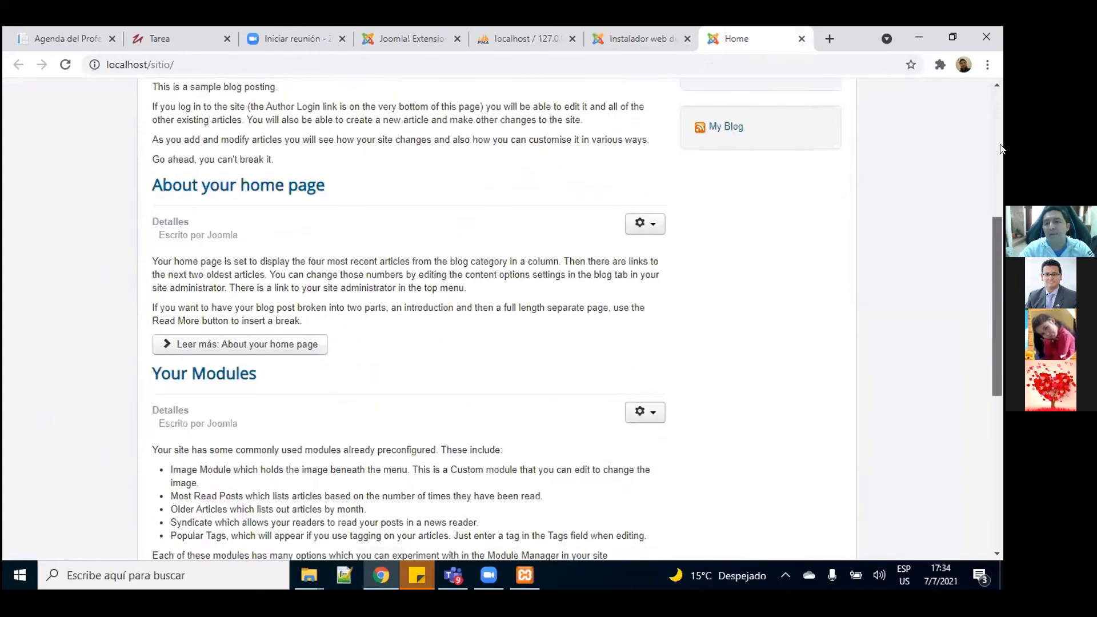
left_click(999, 149)
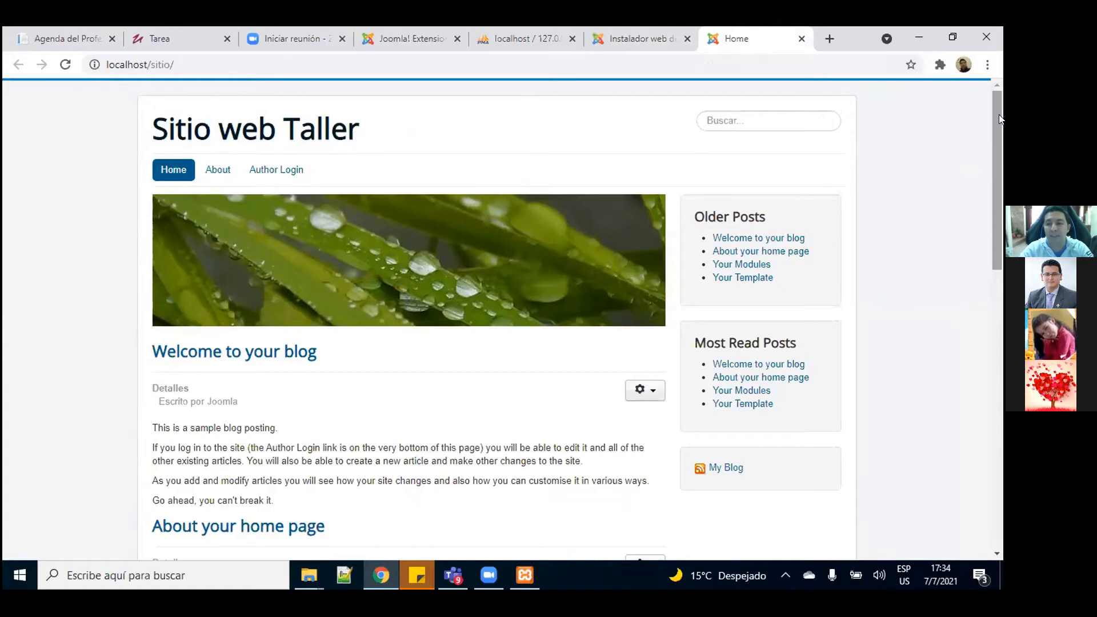
scroll(1000, 269, "down", 3)
left_click_drag(1000, 403, 1000, 126)
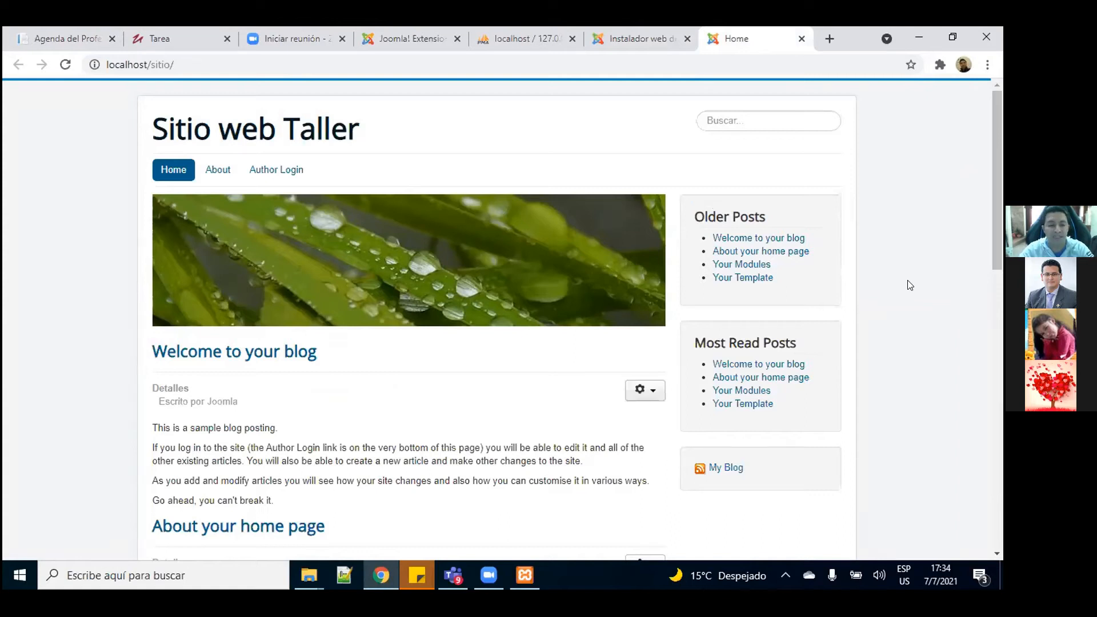
left_click_drag(991, 221, 997, 143)
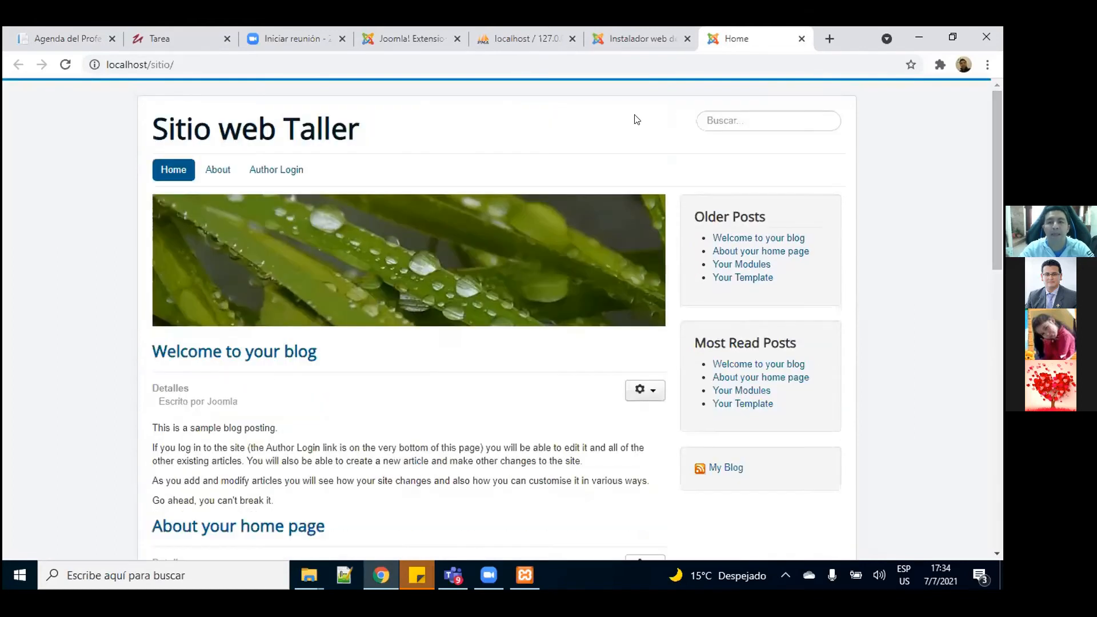
left_click(635, 38)
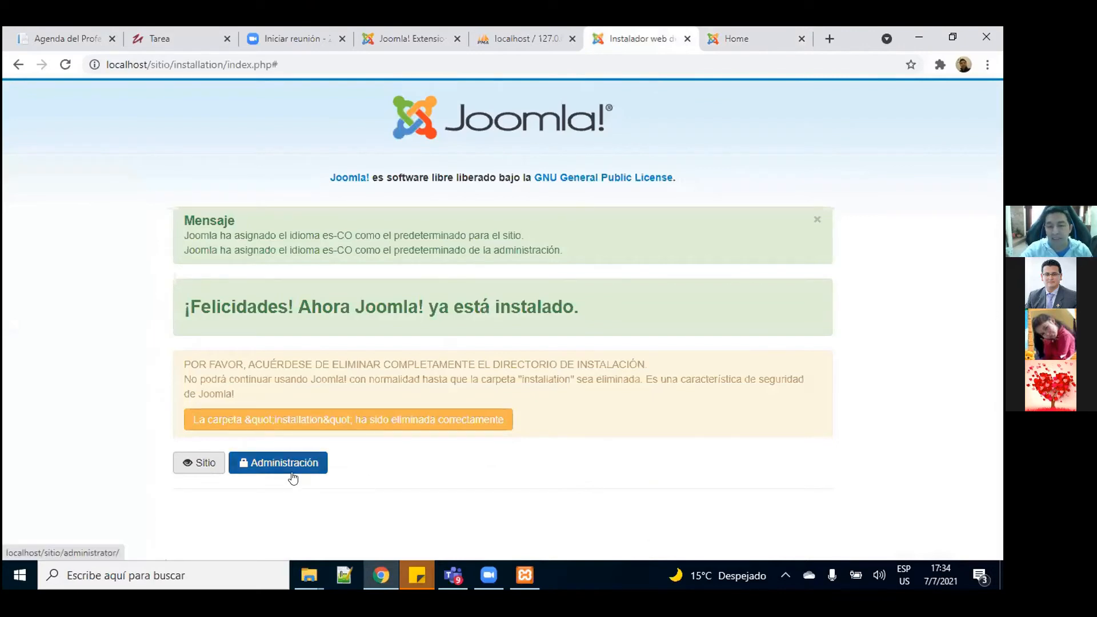
Step: Open the Administración link from the completion page in a new tab
left_click(783, 30)
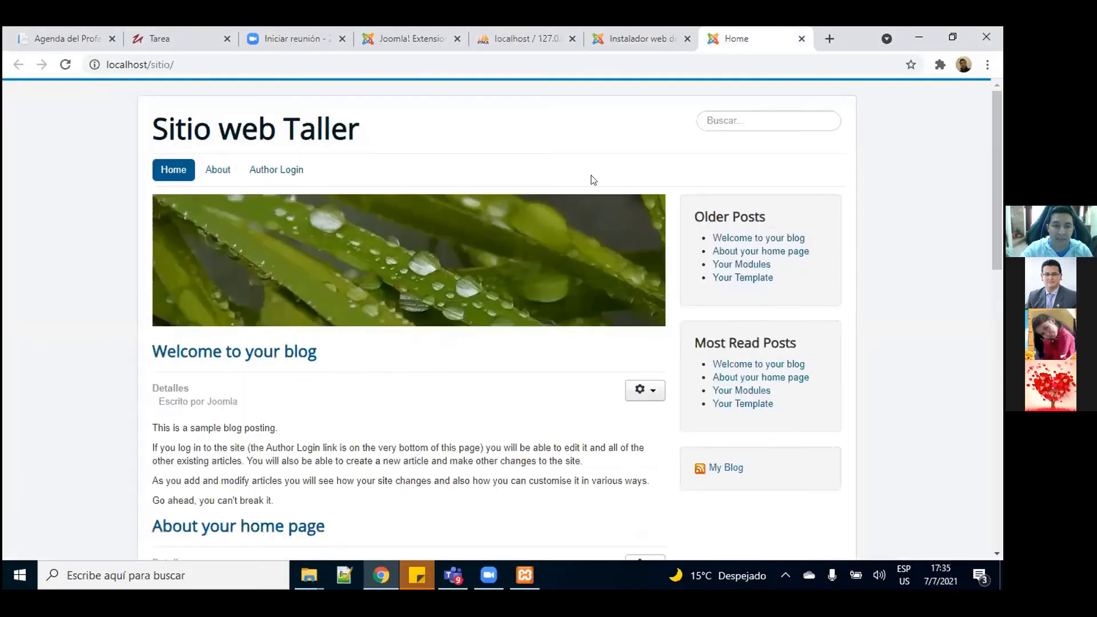
left_click(677, 40)
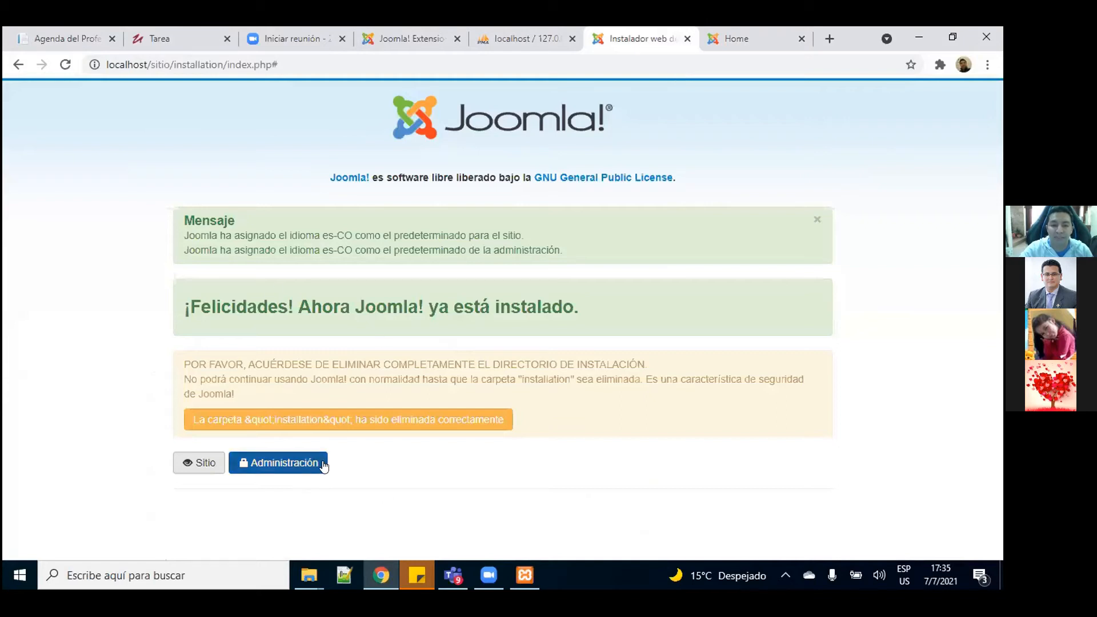
right_click(285, 464)
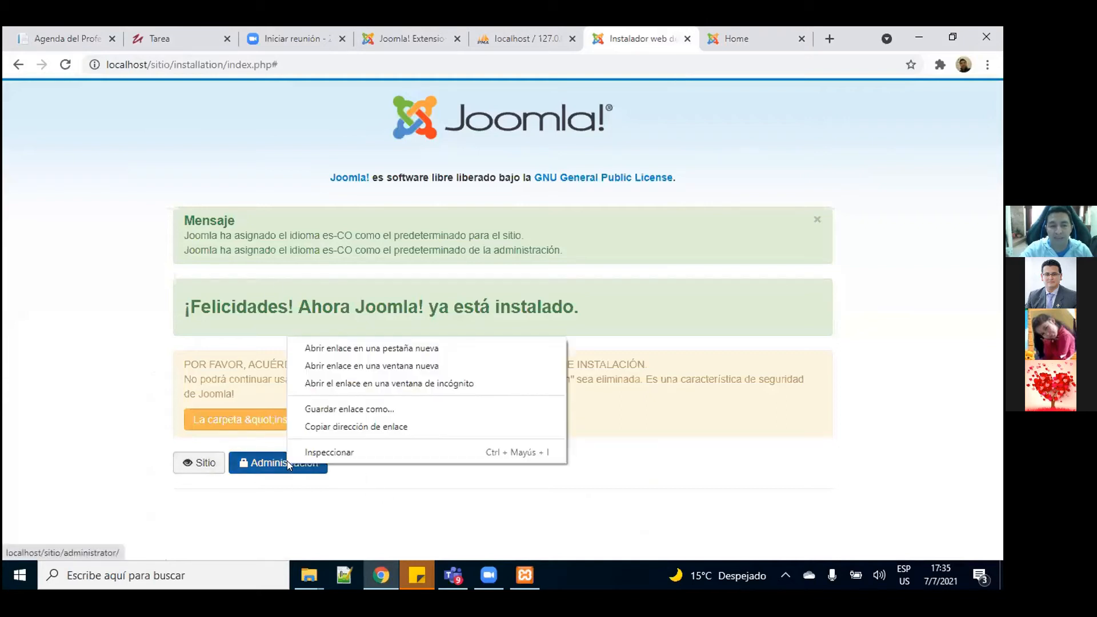
left_click(399, 349)
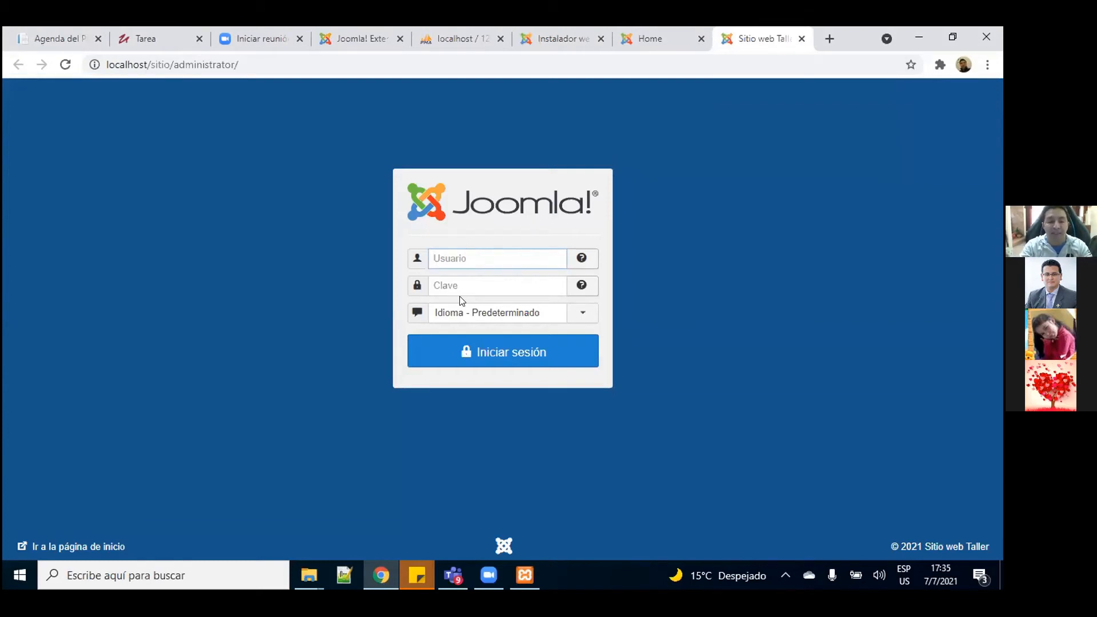
Step: Sign in to the administrator panel as admin with the account password
type("ad")
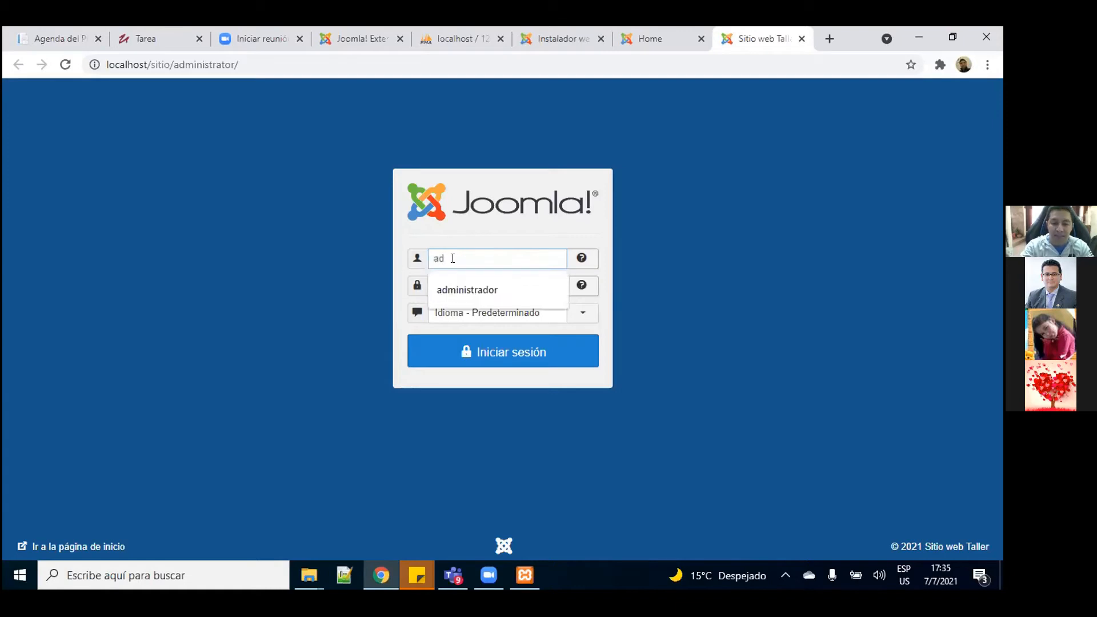
type("min")
left_click(660, 262)
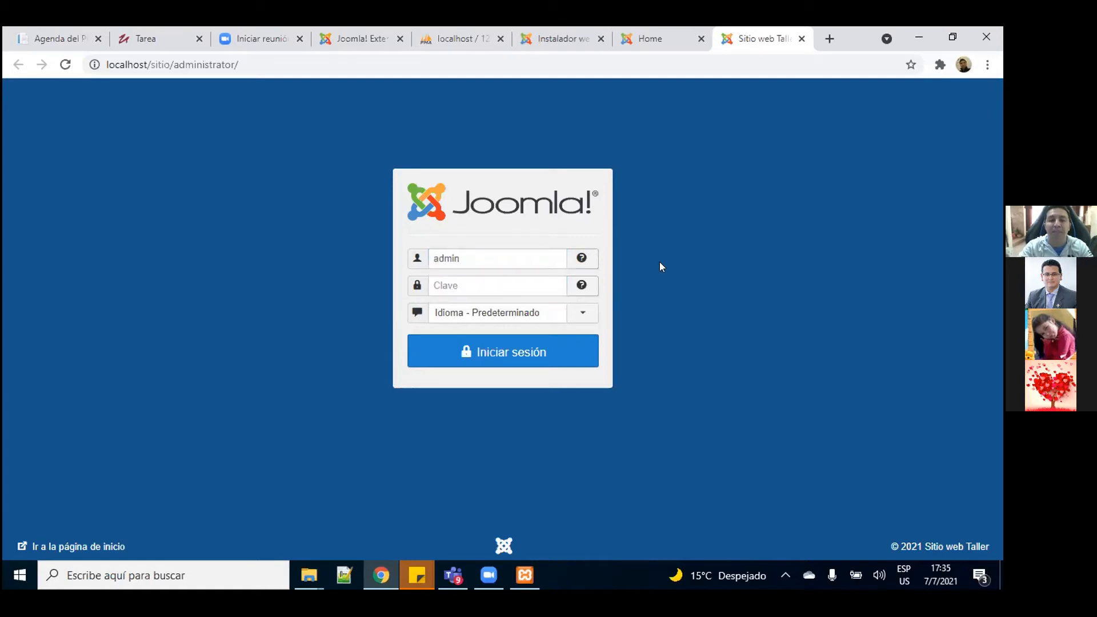
left_click(490, 280)
type("1234")
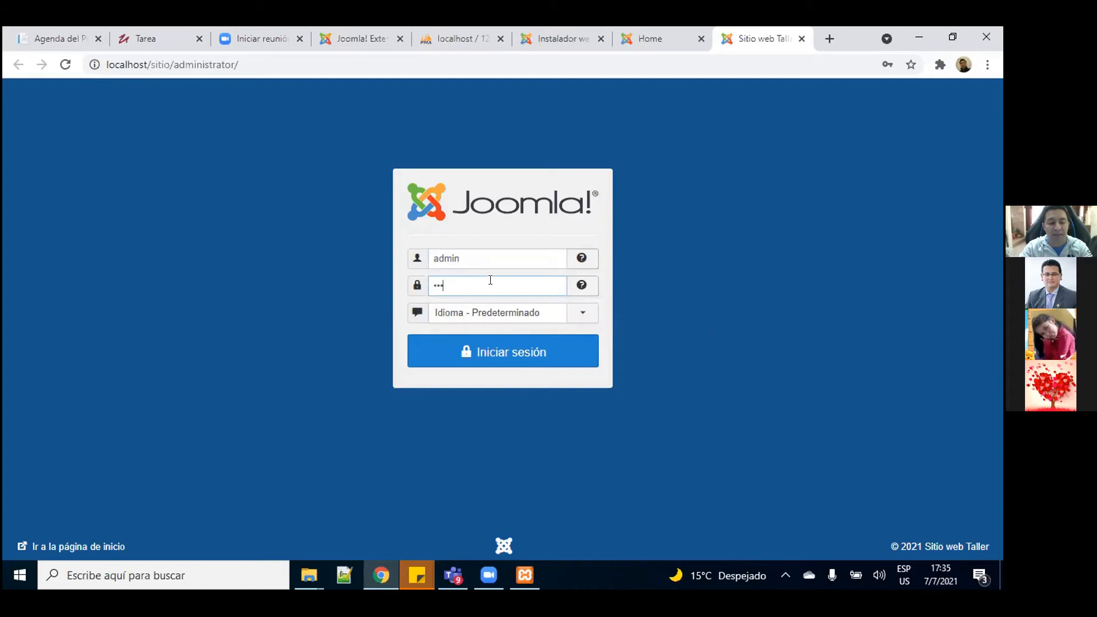
type("567")
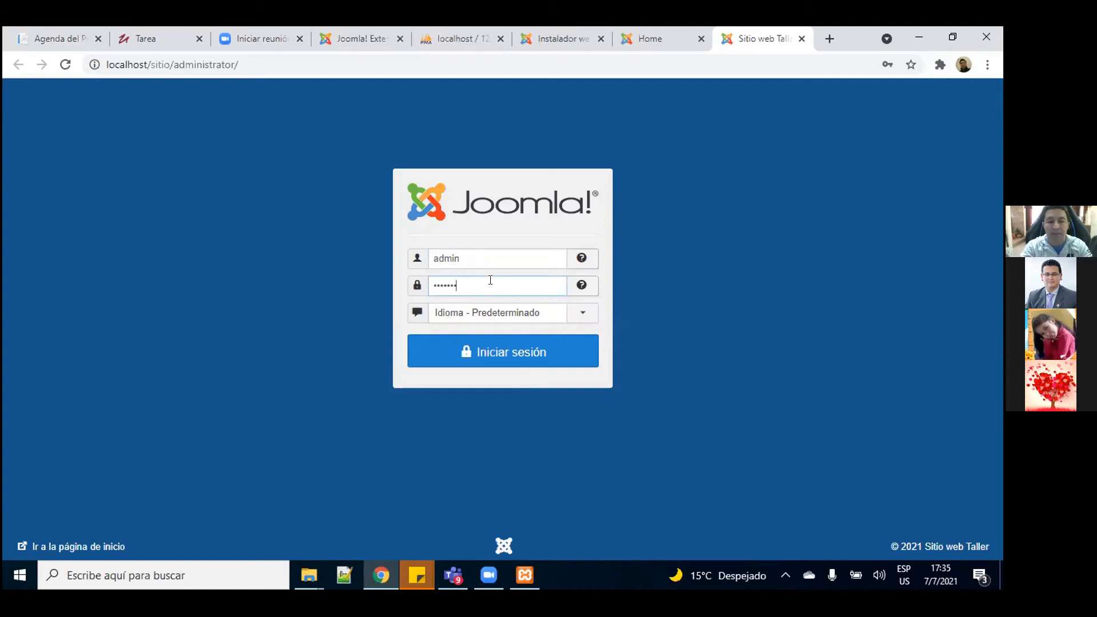
left_click(500, 351)
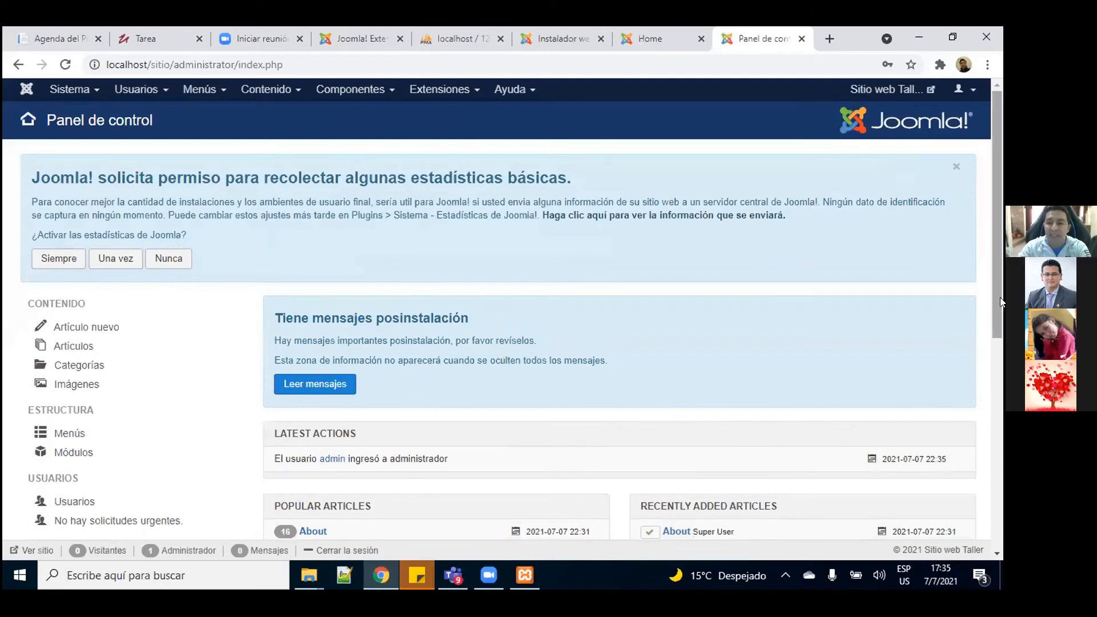
Step: Recheck the front page, then open the Menús dropdown in the admin control panel
left_click_drag(997, 222, 1000, 139)
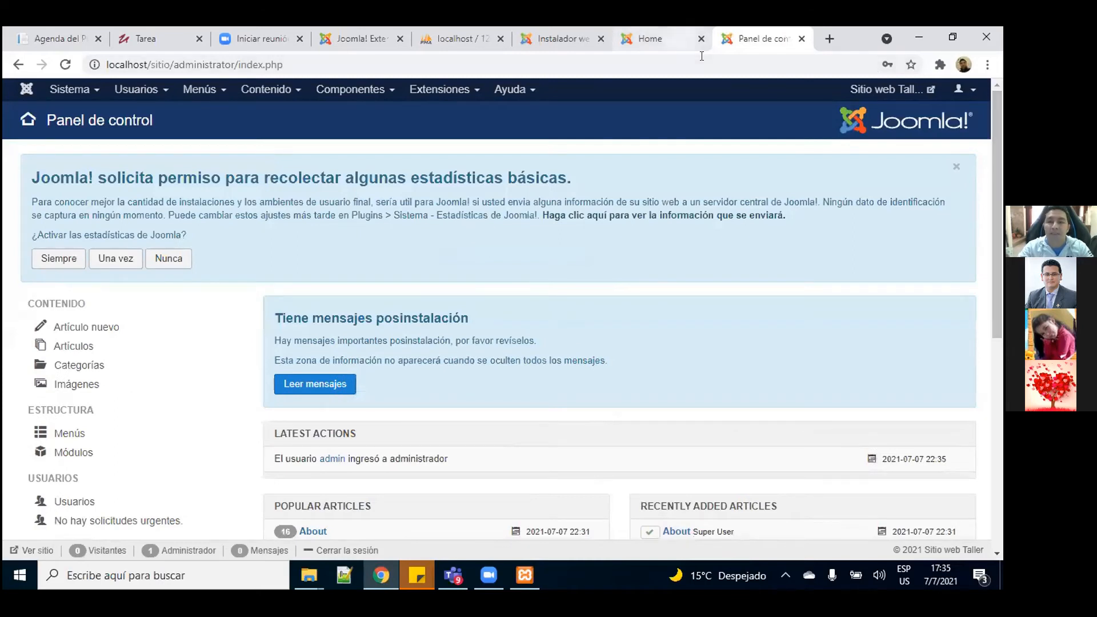
left_click(681, 40)
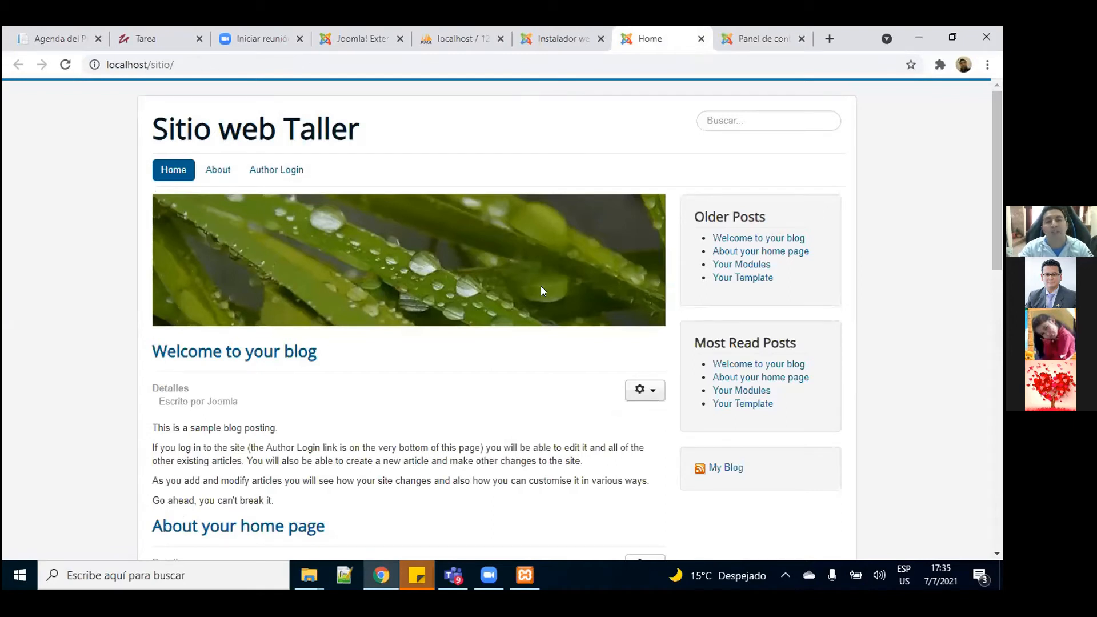
mouse_move(1000, 168)
left_mouse_down()
mouse_move(1000, 360)
mouse_move(1001, 169)
left_mouse_up()
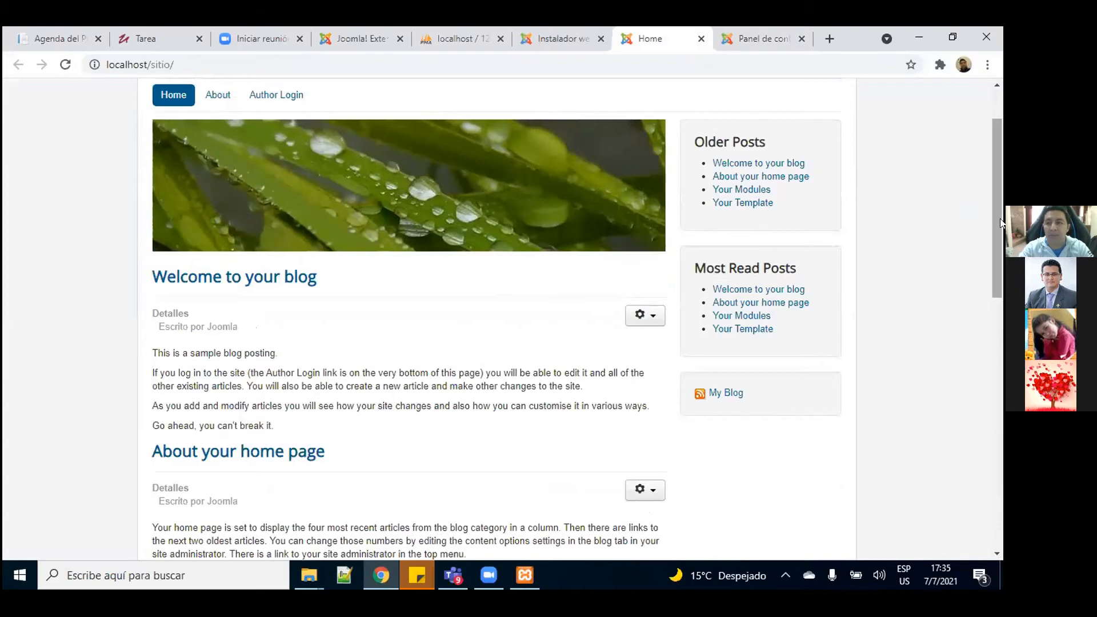
left_click_drag(1001, 223, 1001, 195)
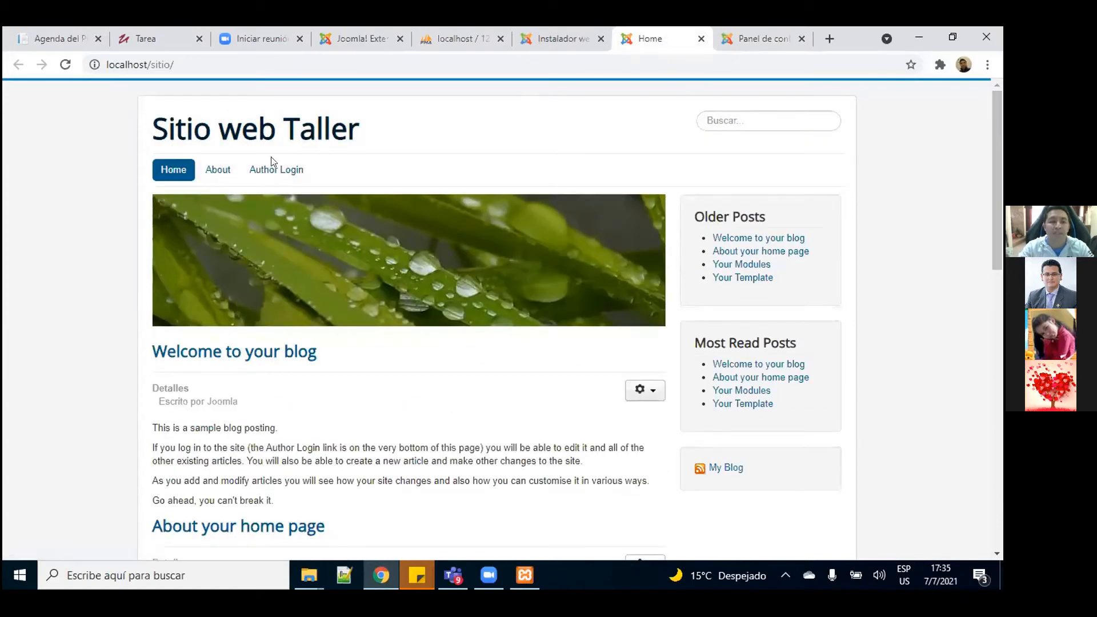
left_click(787, 38)
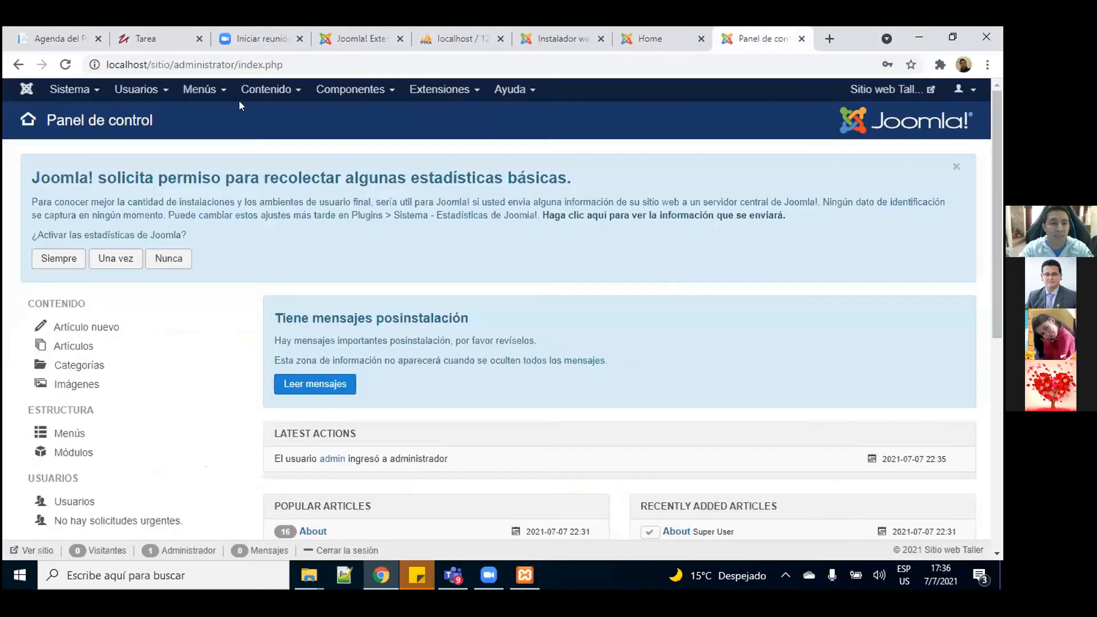
left_click(209, 90)
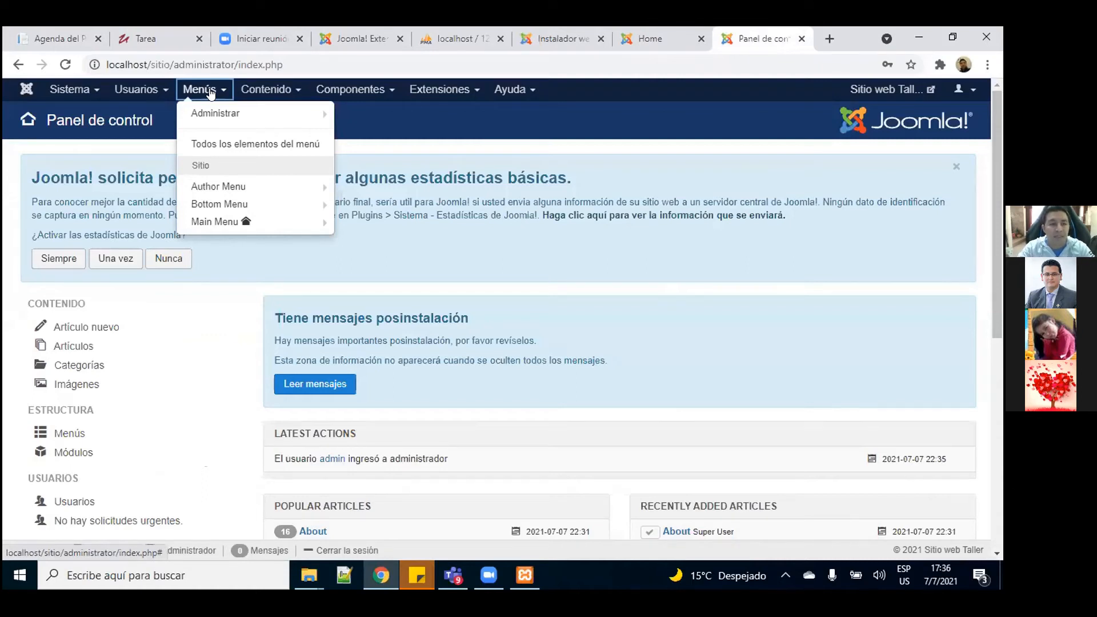
Step: Open the Main Menu items list and compare it against the public front page
left_click(209, 220)
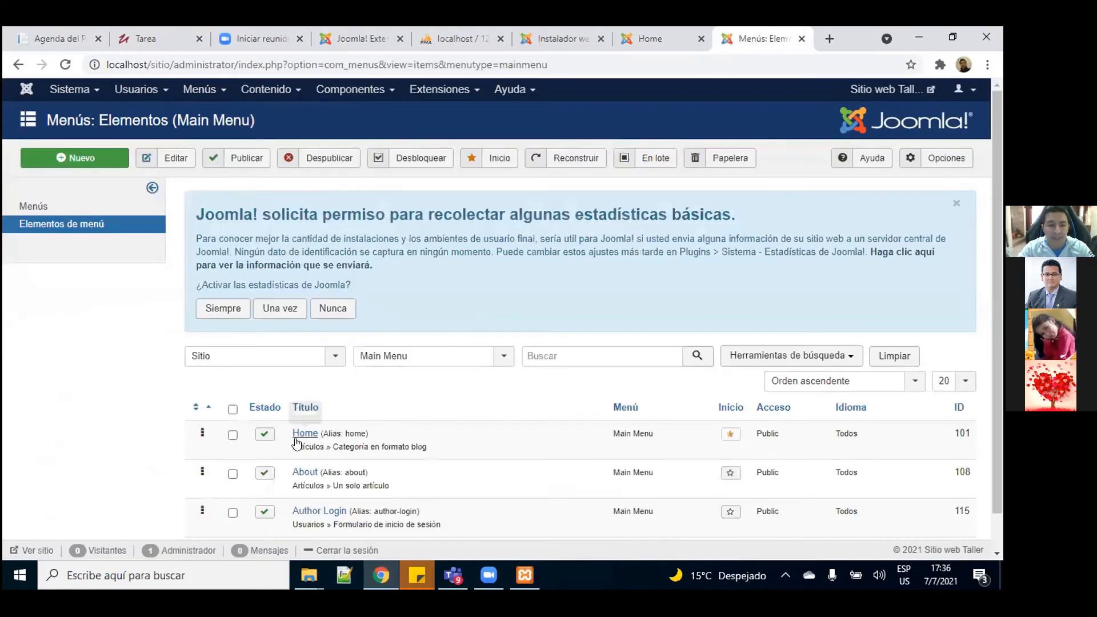
scroll(1000, 233, "down", 1)
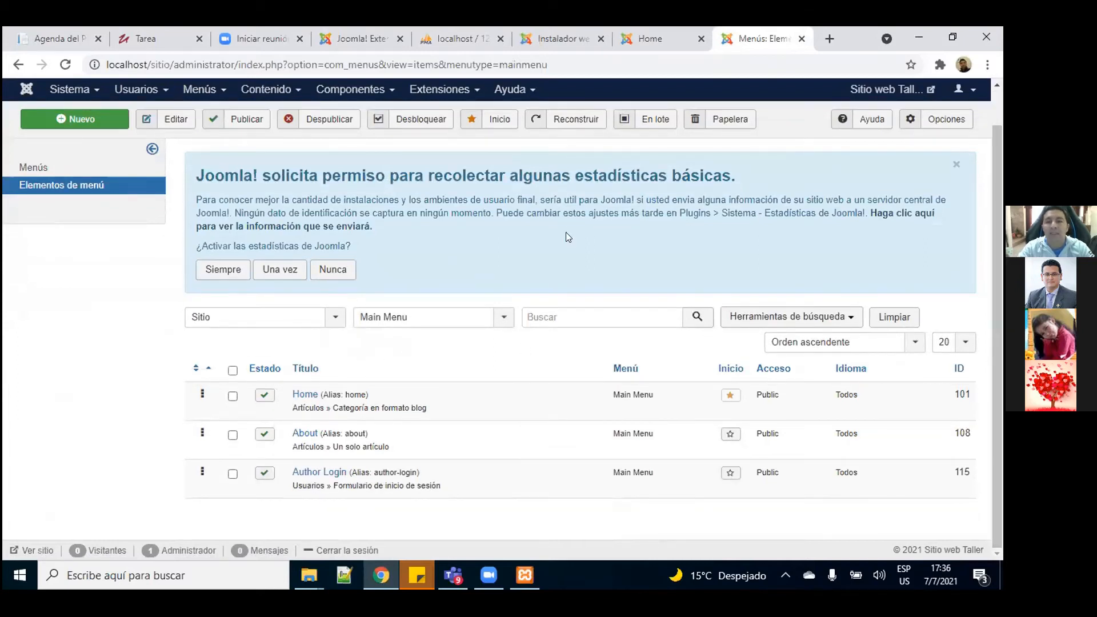
left_click(657, 40)
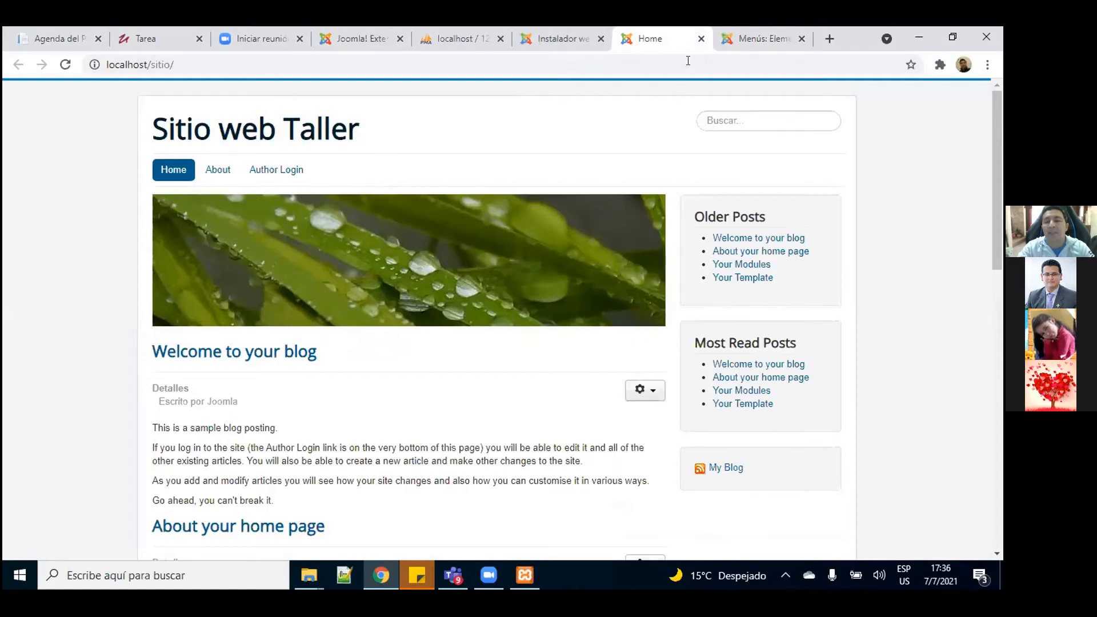
left_click(760, 39)
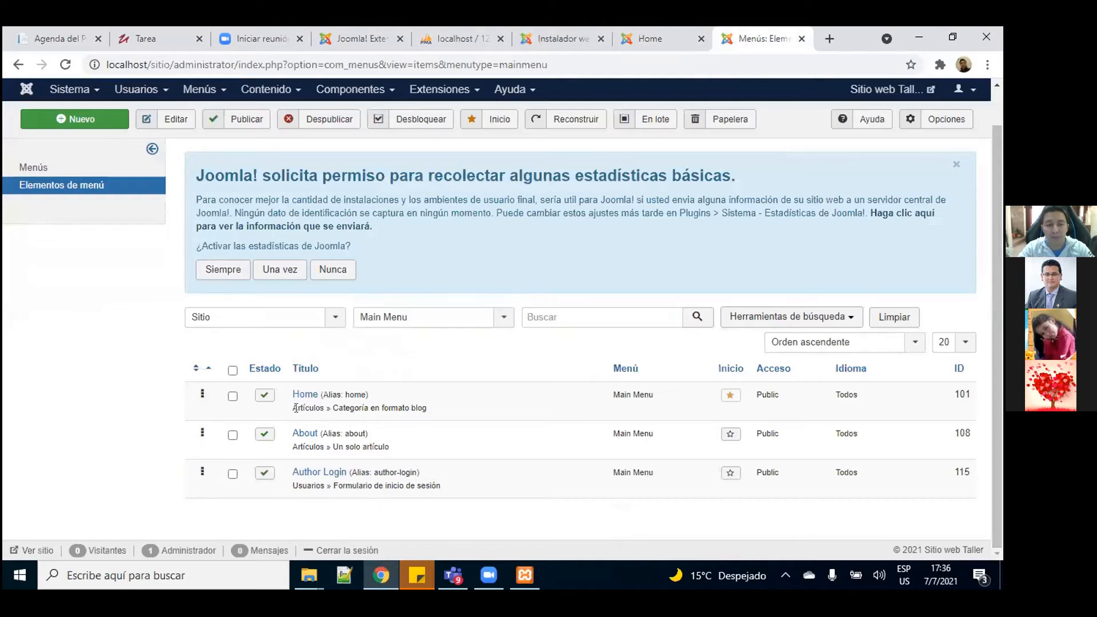
Step: Check the menu types: Home as a category blog, About as a single article
left_click_drag(290, 410, 448, 407)
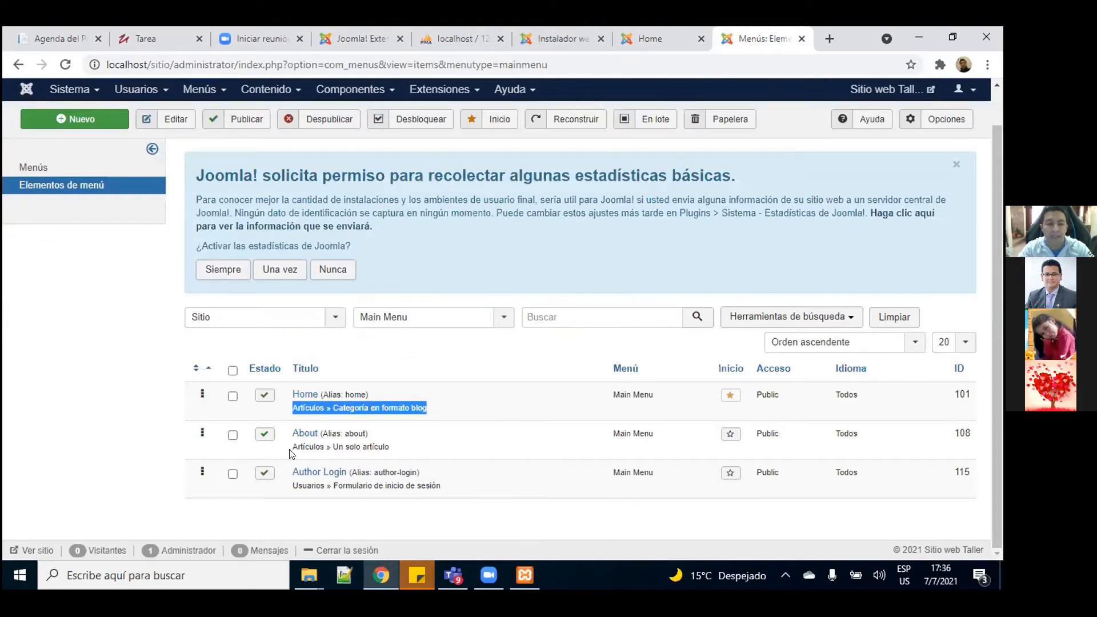
left_click_drag(289, 450, 338, 445)
left_click(452, 448)
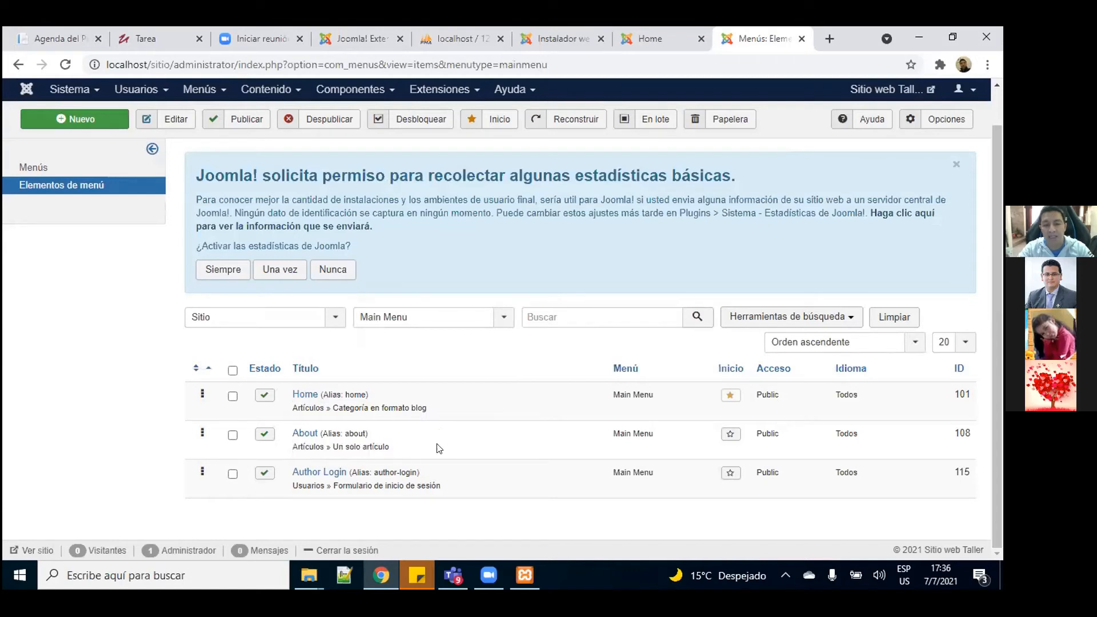
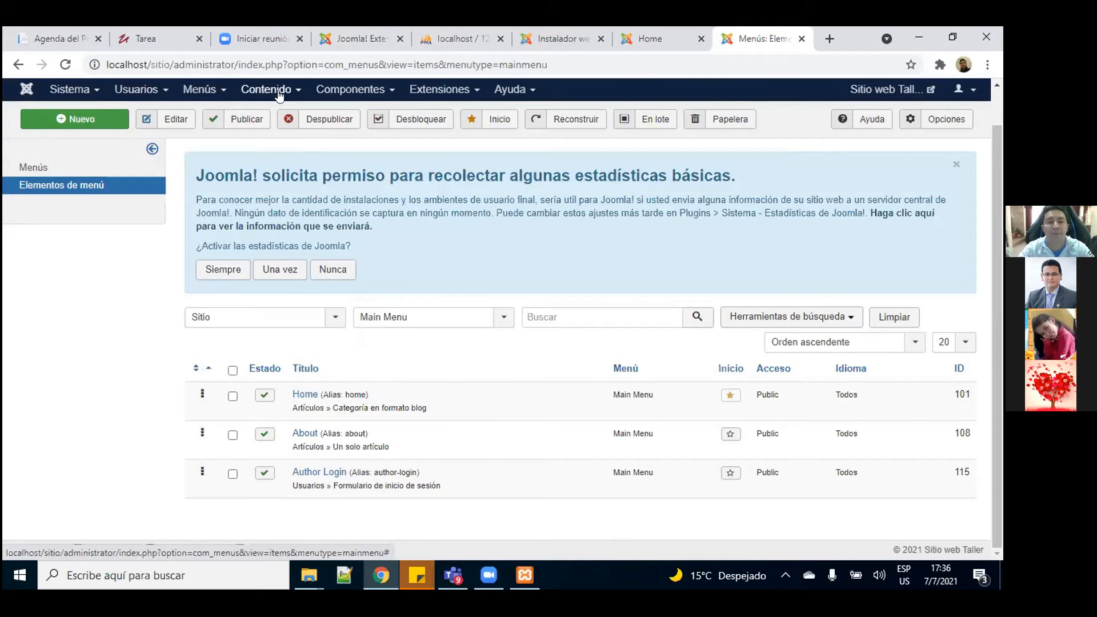
Step: Open a blank new article from the Contenido > Artículos list
left_click(280, 94)
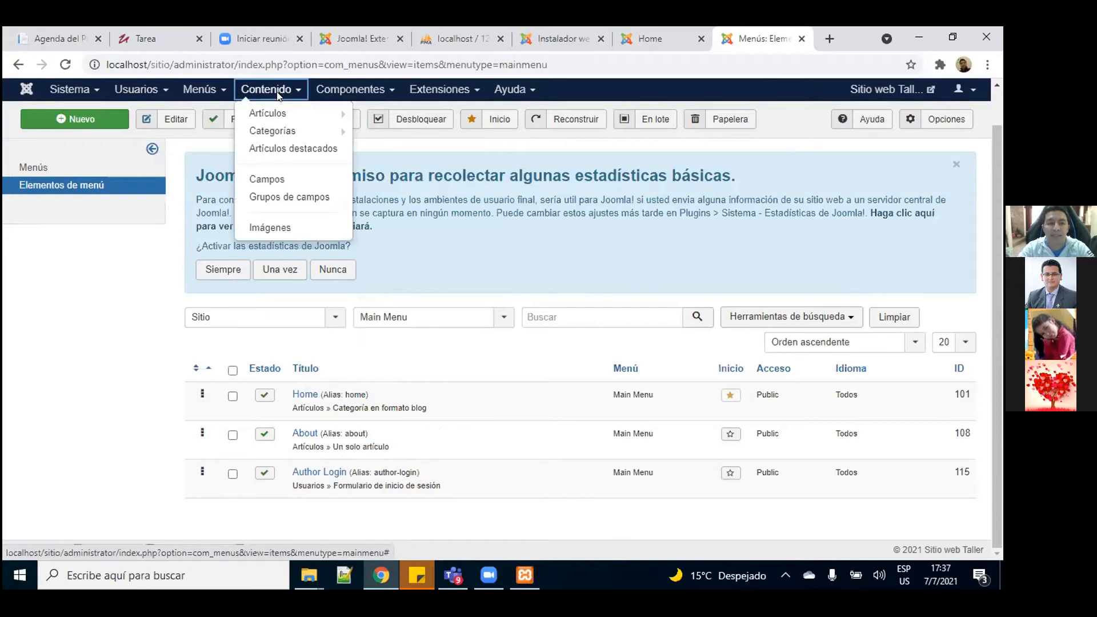
mouse_move(277, 118)
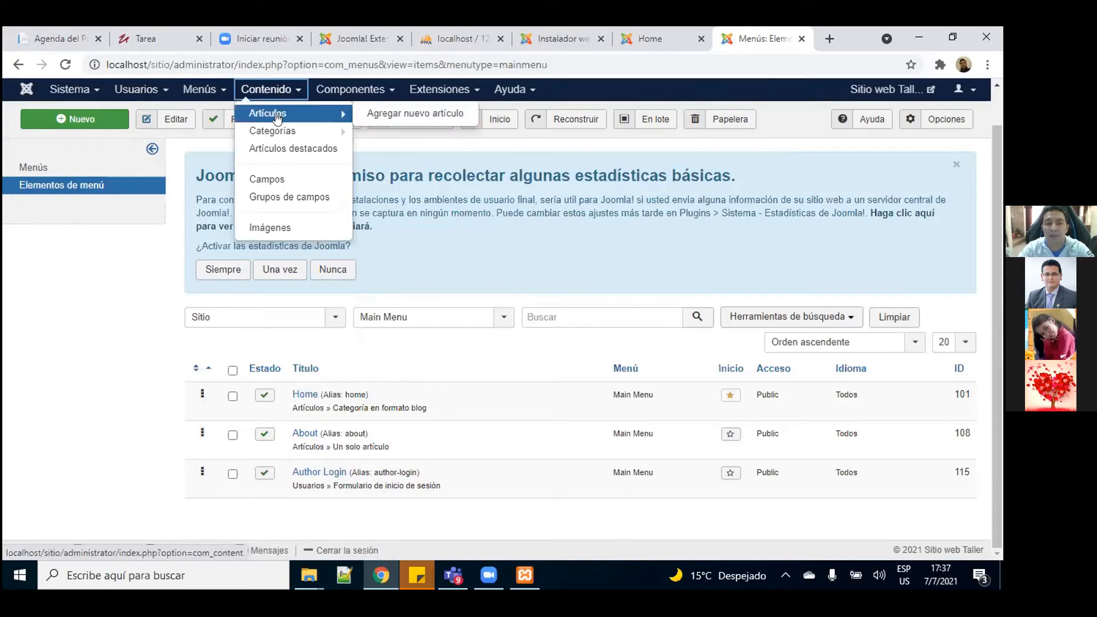
left_click(278, 118)
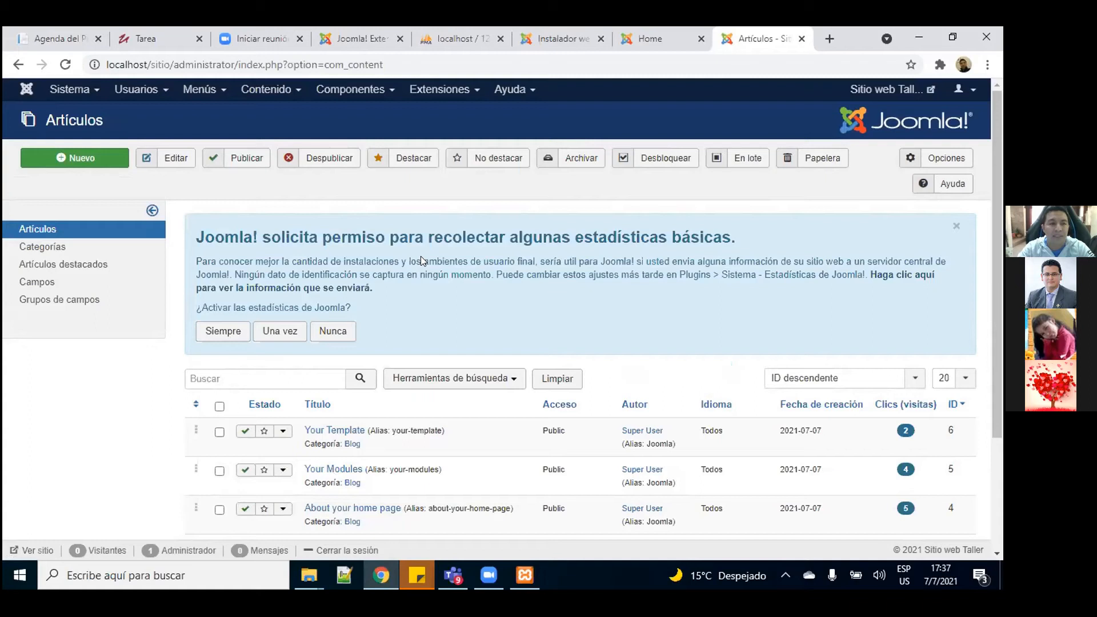
left_click(90, 164)
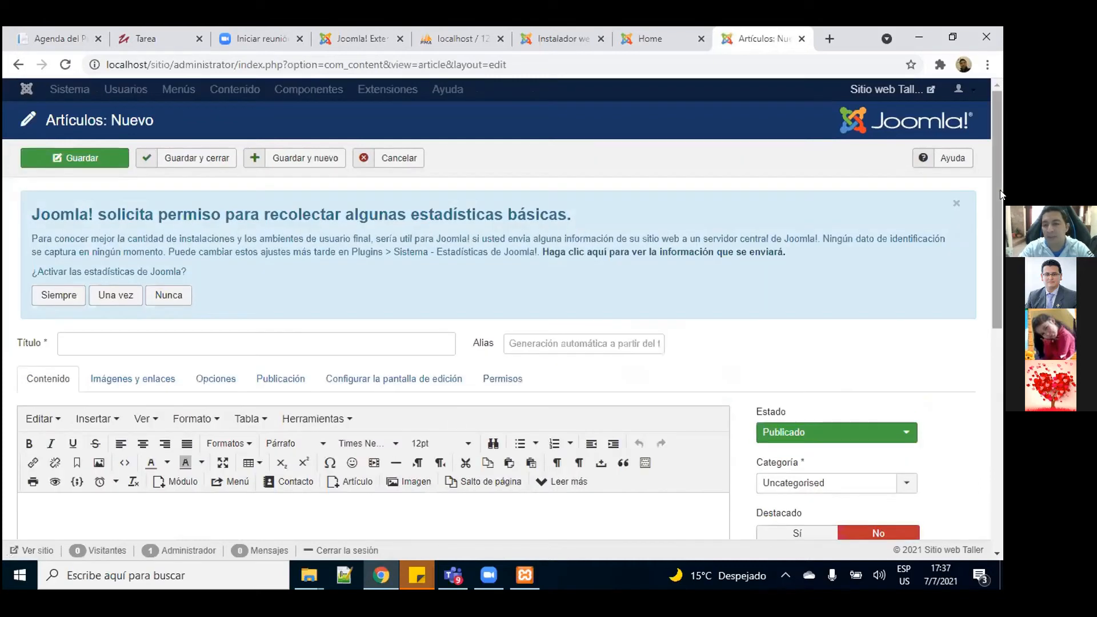
Step: Scroll the new-article form and try out the title field and body area
left_click_drag(1000, 173, 1000, 243)
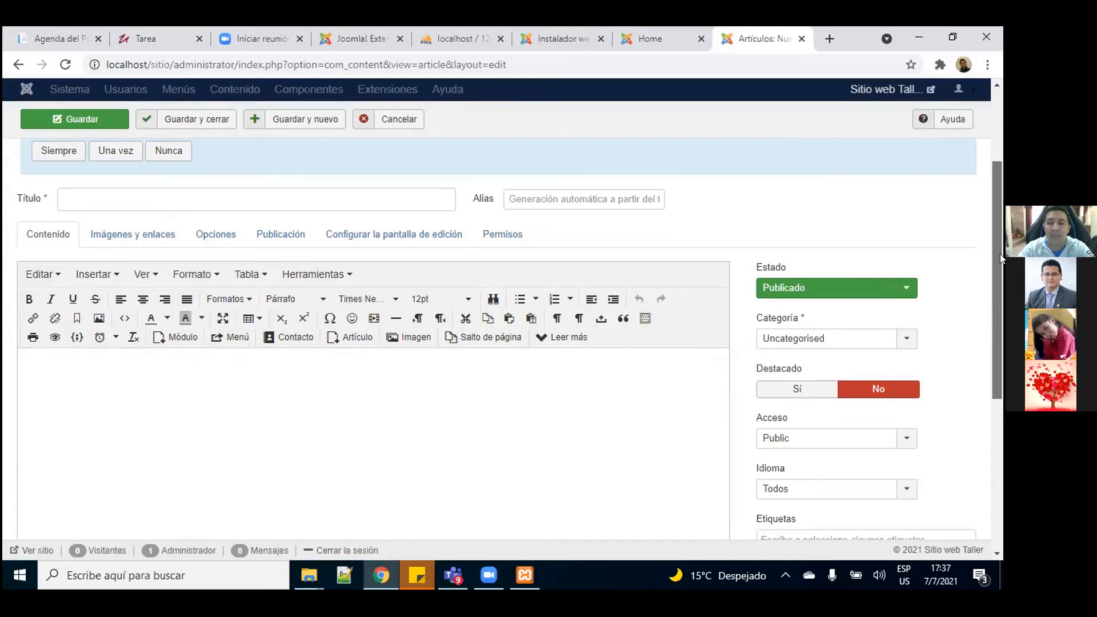
left_click_drag(1000, 254, 995, 153)
left_click(126, 342)
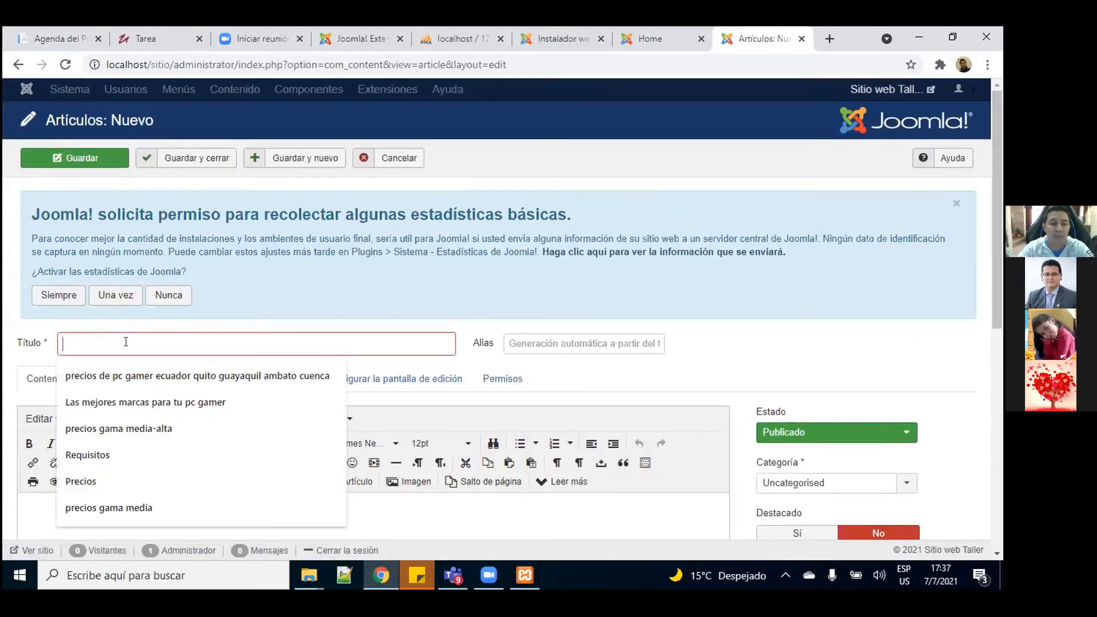
left_click(747, 341)
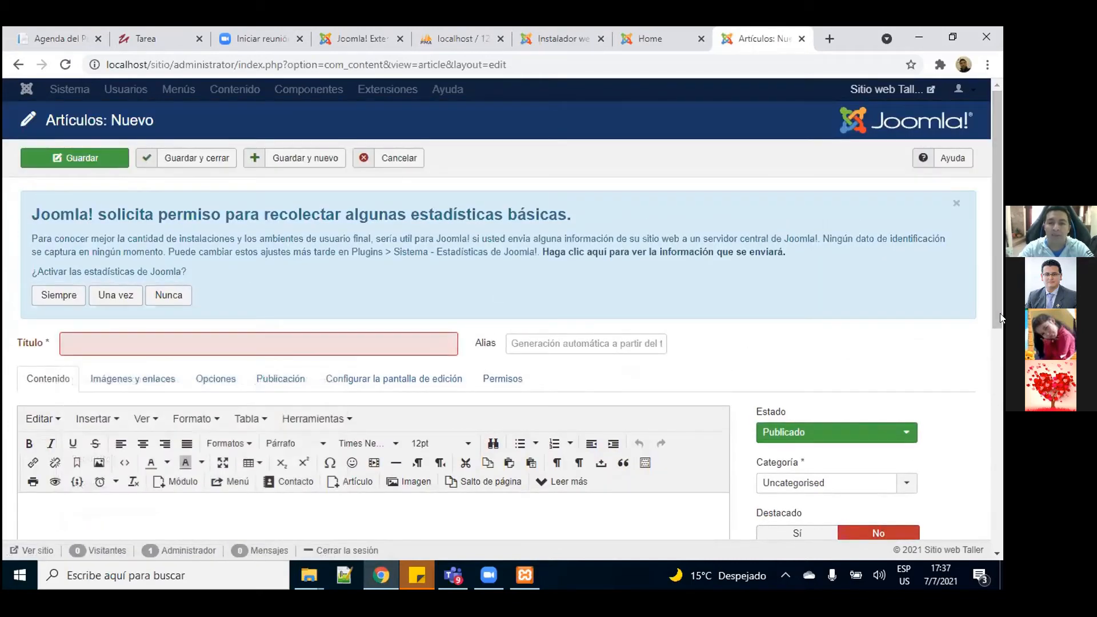
scroll(781, 362, "down", 5)
left_click(183, 290)
mouse_move(1000, 249)
left_mouse_down()
mouse_move(1000, 325)
mouse_move(994, 240)
left_mouse_up()
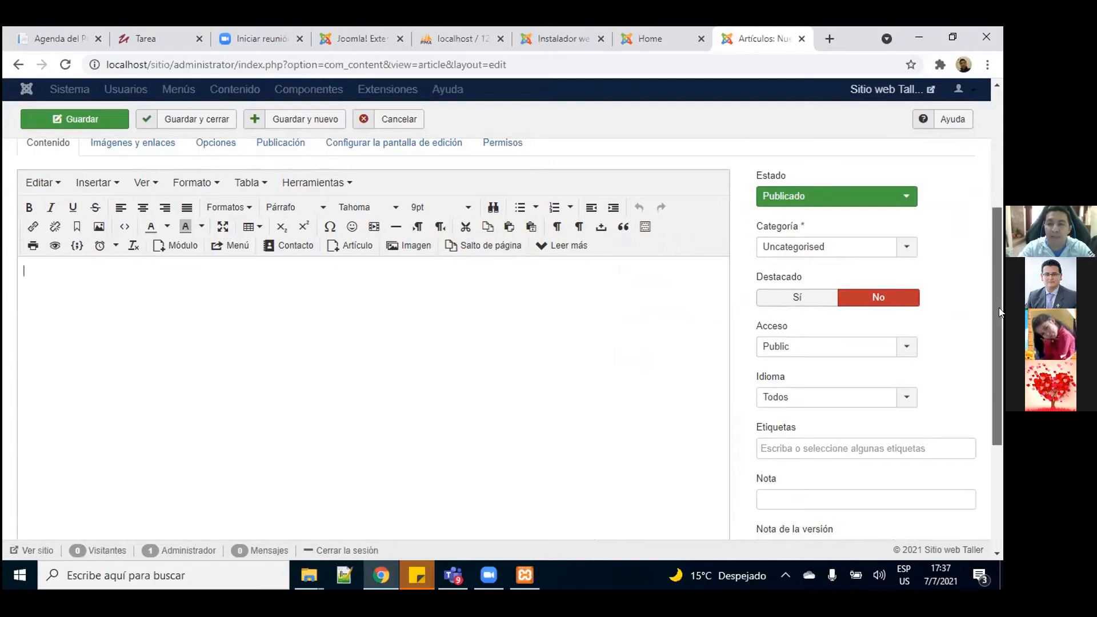
scroll(993, 266, "up", 2)
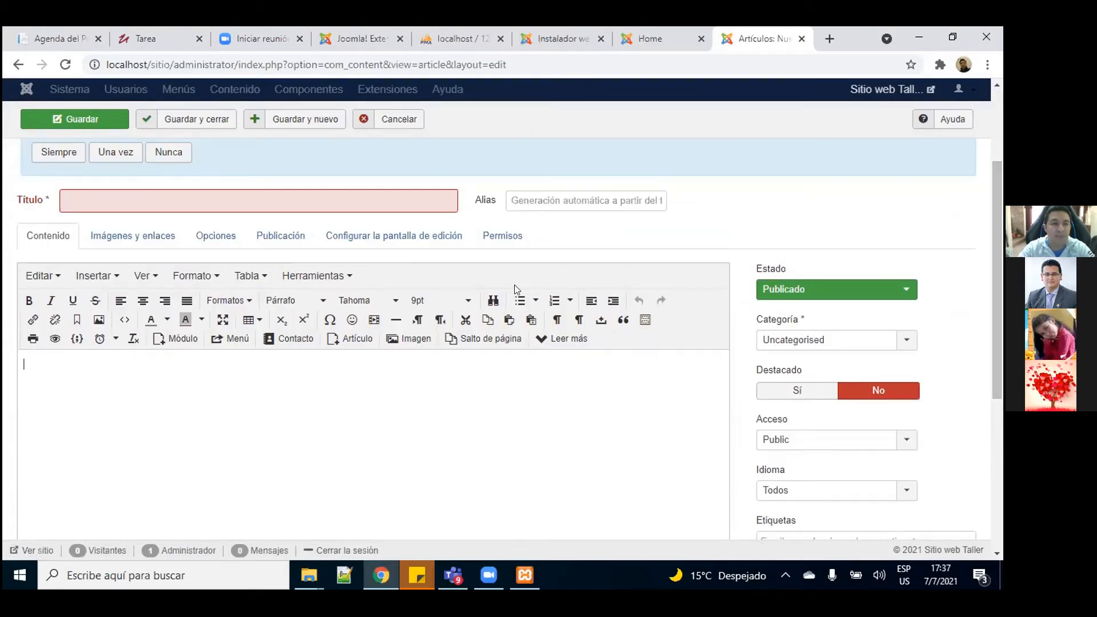
Step: Title the article 'La carrera de Ingeniería de Software', switching to a Spanish keyboard for the accent
left_click(179, 202)
type("La carrera ")
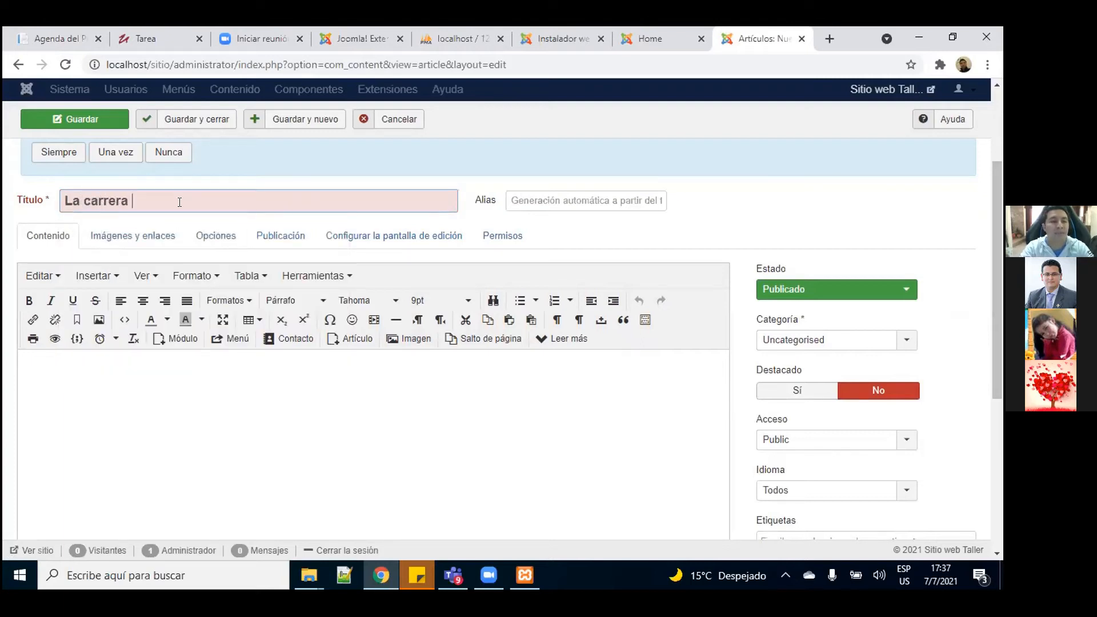
type("de Ingenier")
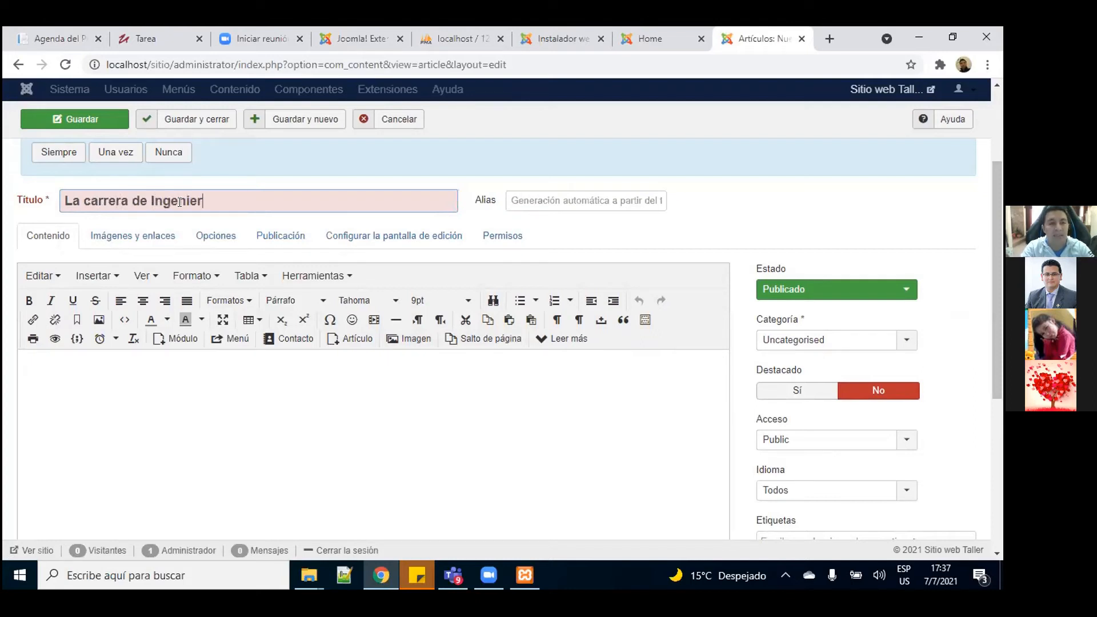
type("ia")
key("BackSpace")
key("BackSpace")
key("BackSpace")
key("BackSpace")
left_click(893, 579)
left_click(915, 440)
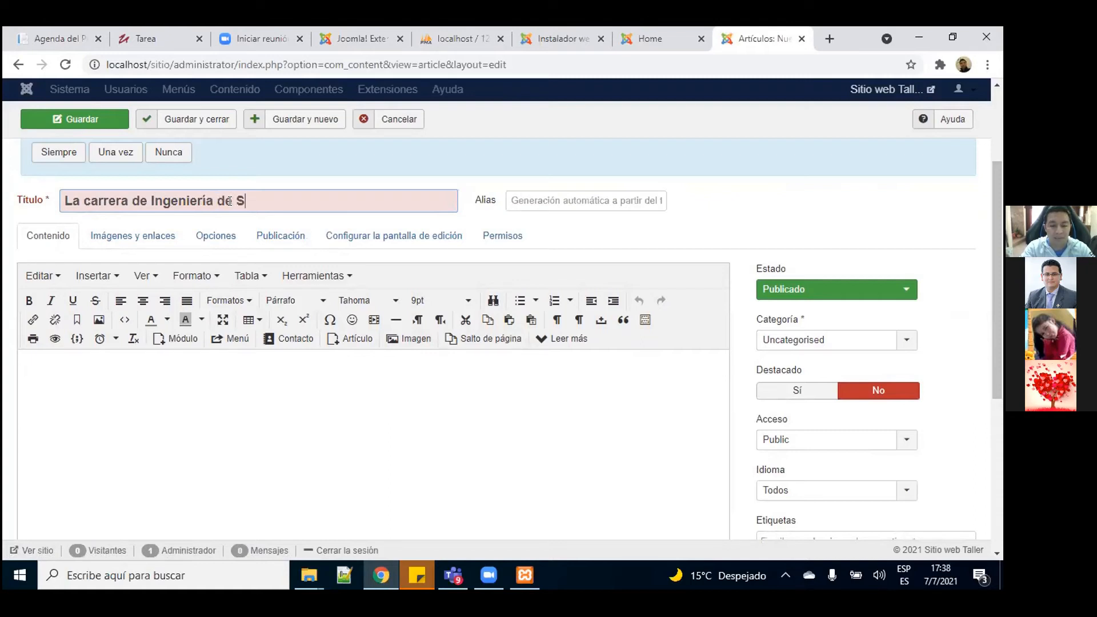
type("ware")
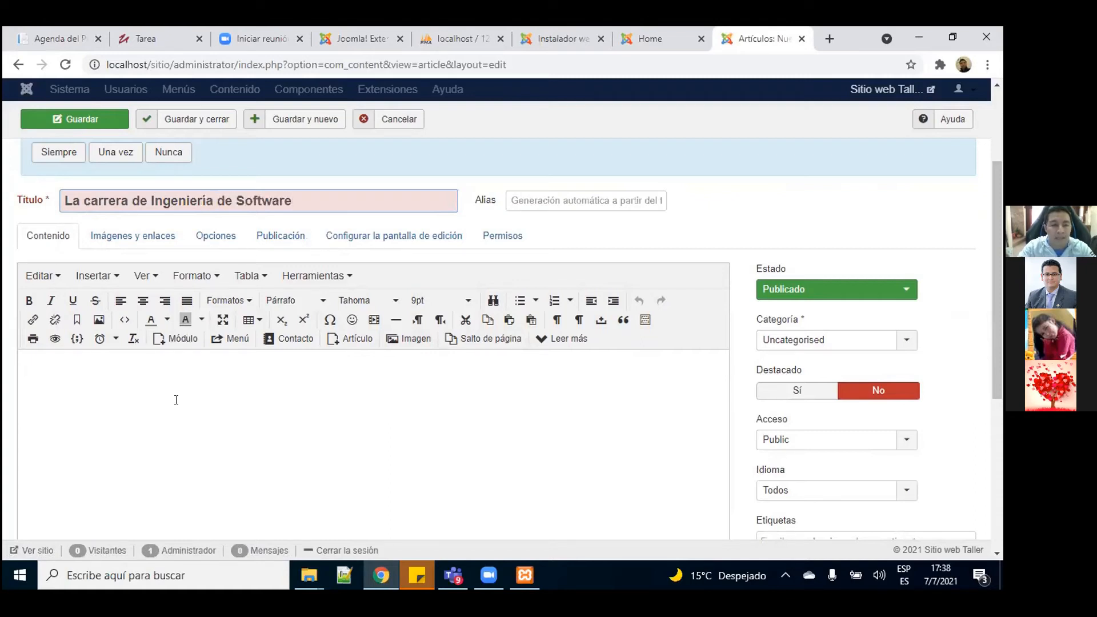
left_click(175, 399)
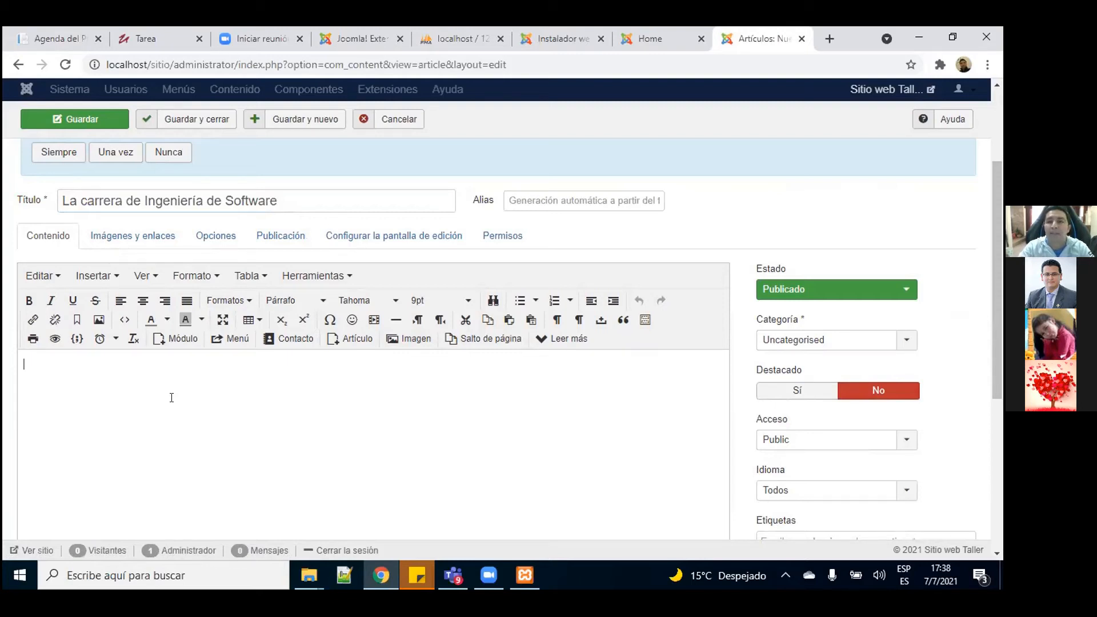
Step: Search 'ingenieria de software de la udla', open UDLA's page, and select the Orientación de la carrera text
left_click(830, 40)
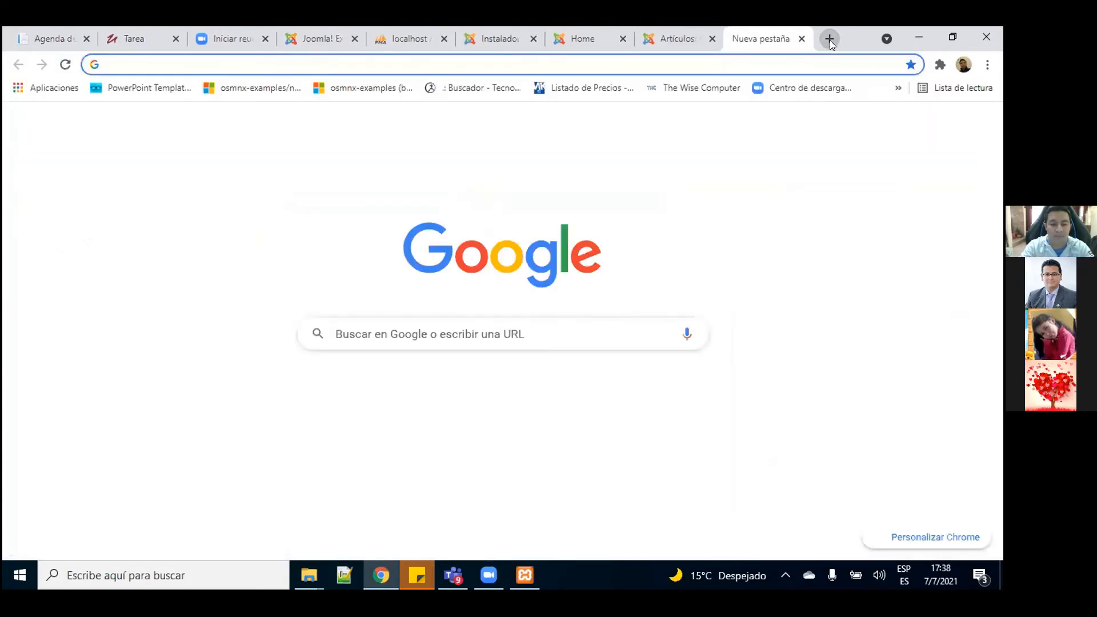
type("ingenieria ")
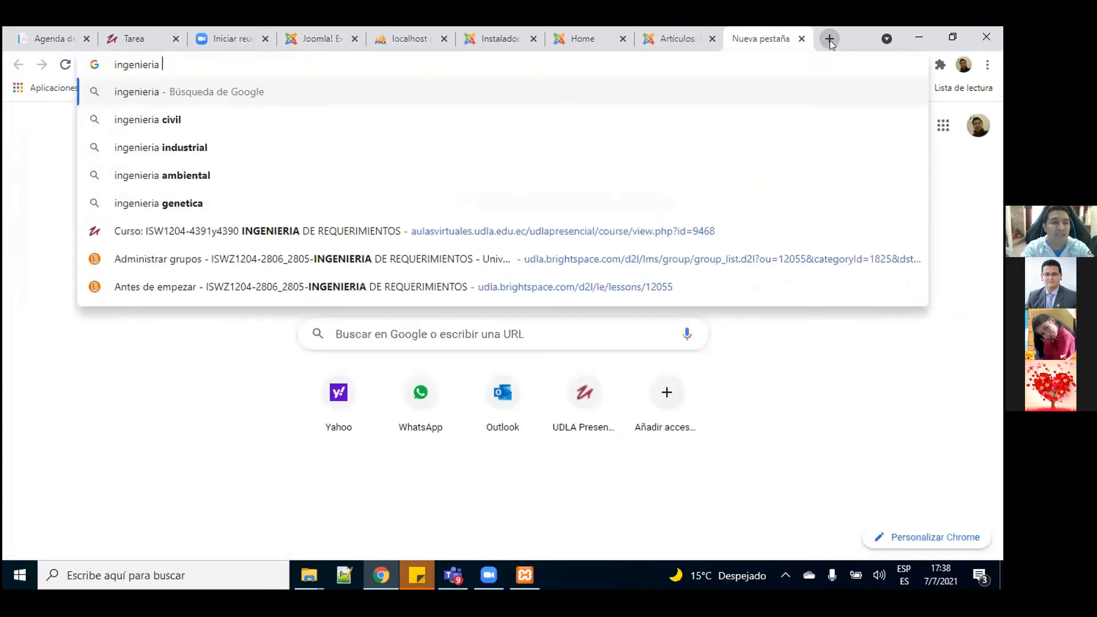
type("de soft")
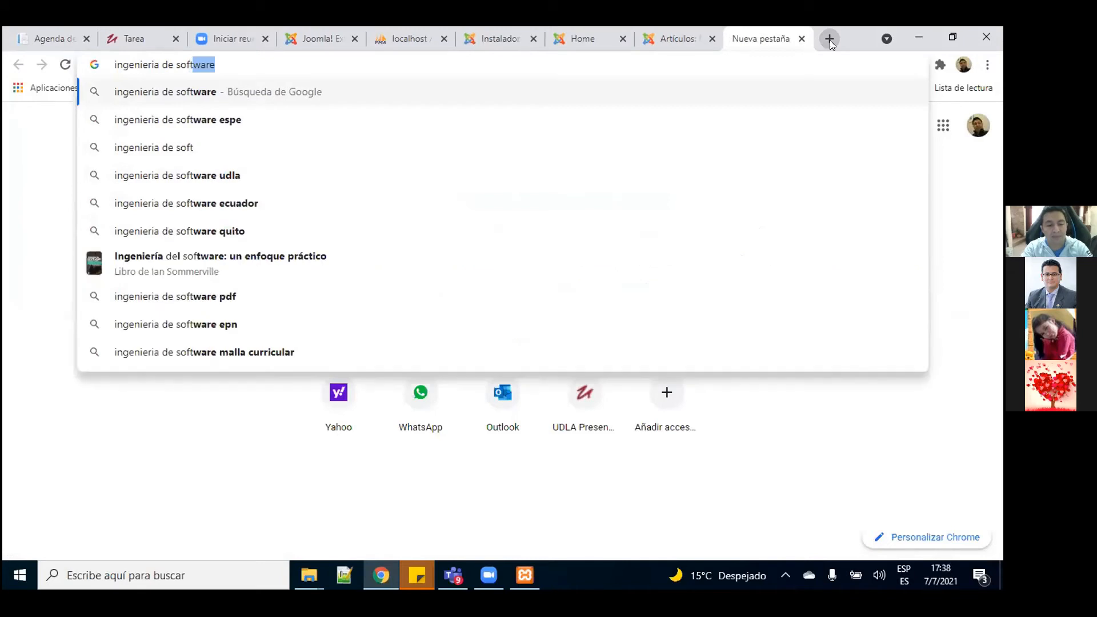
type("ware de")
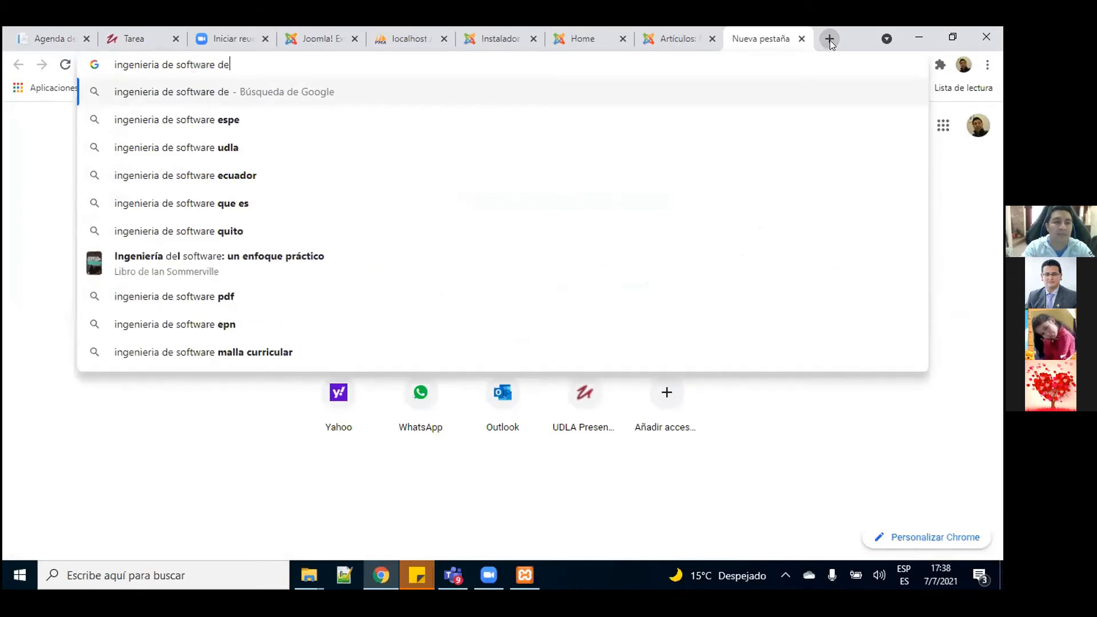
type(" la udla")
key("Return")
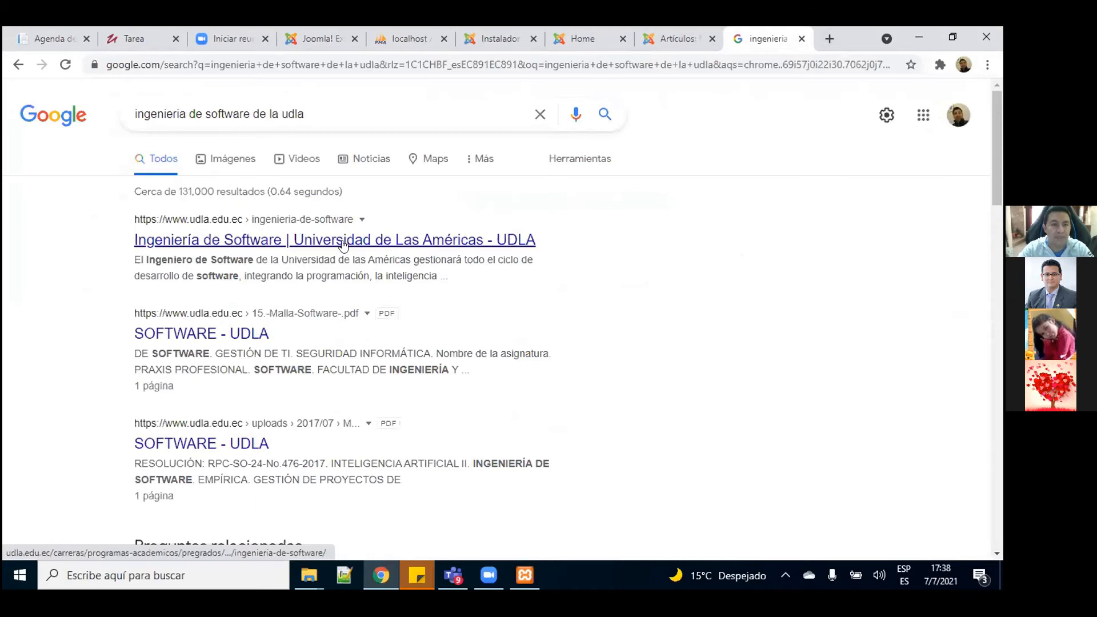
left_click(343, 245)
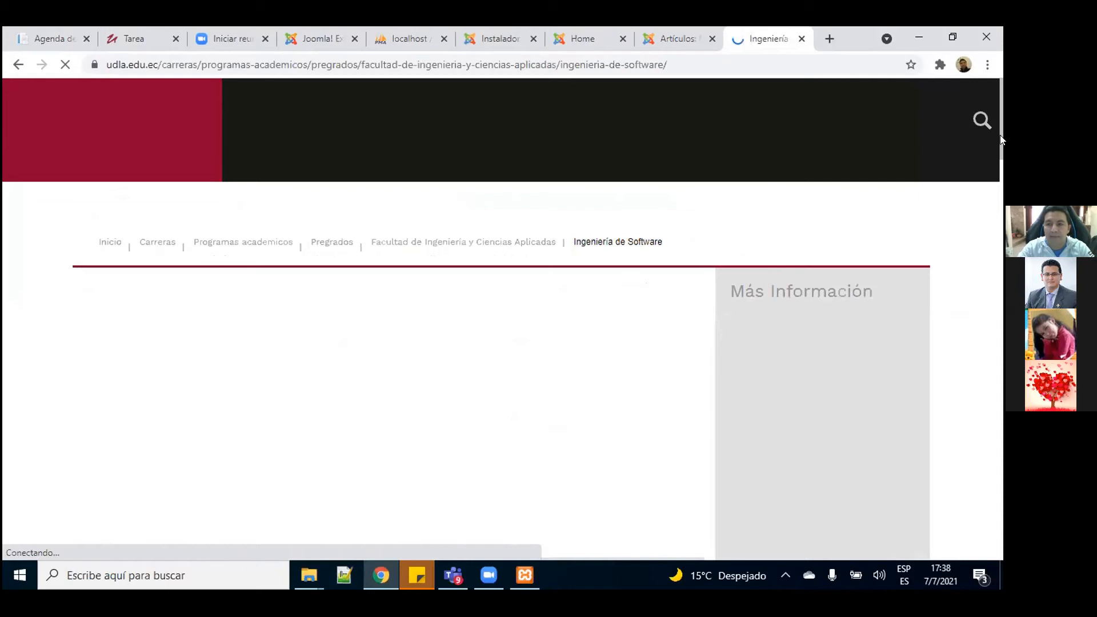
left_click_drag(1000, 139, 998, 249)
left_click_drag(430, 101, 500, 330)
key("ctrl+c")
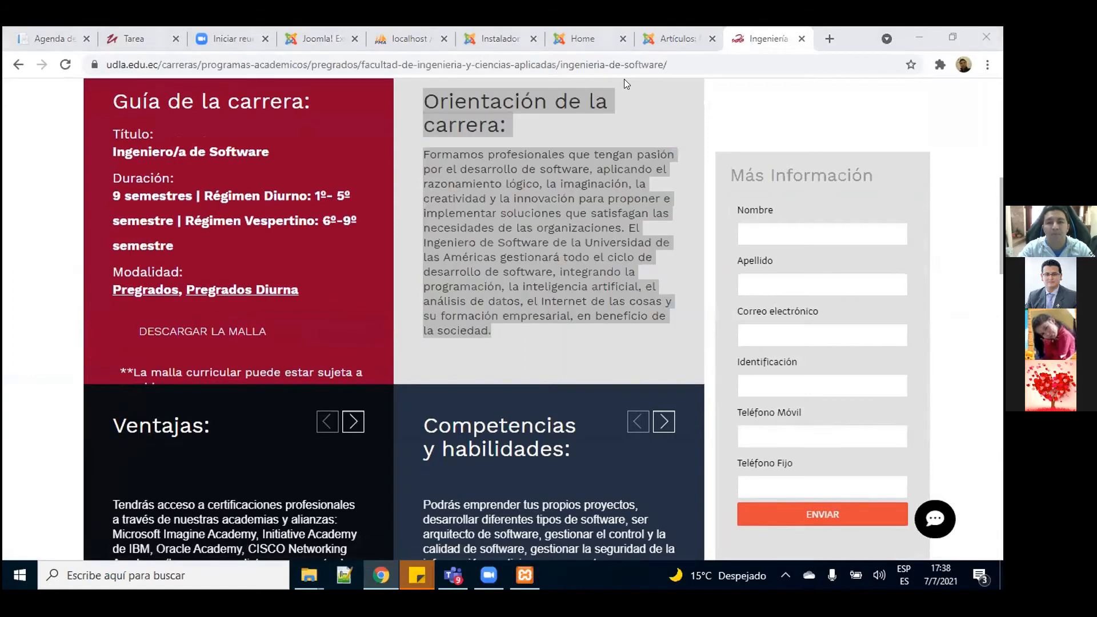
Step: Paste the Orientación de la carrera paragraph into the empty article body
left_click(674, 38)
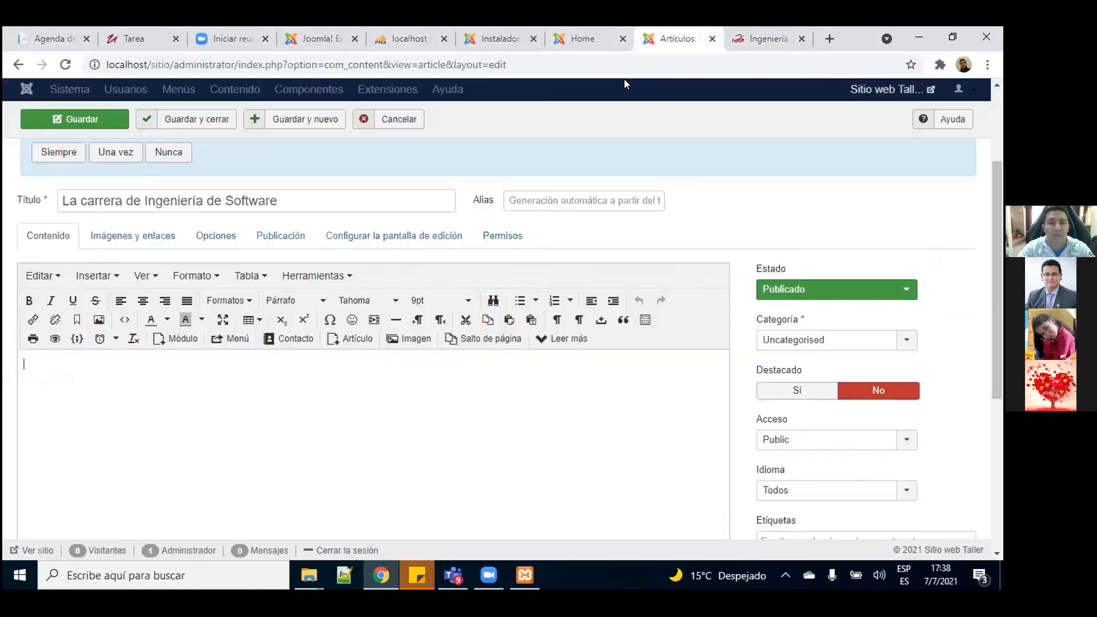
left_click(160, 425)
key("ctrl+v")
key("Return")
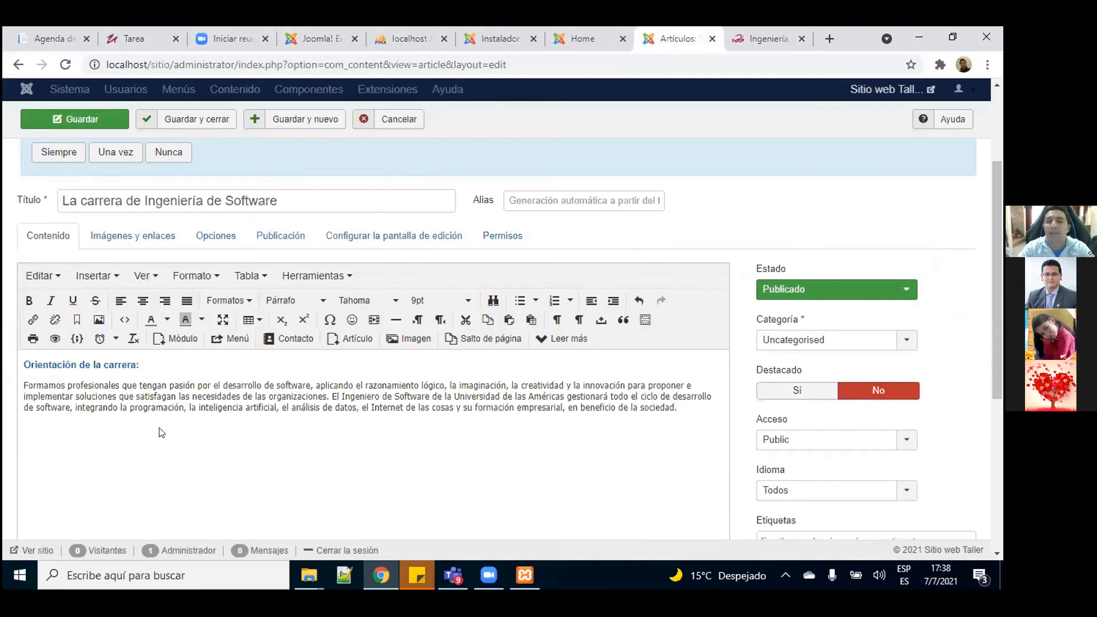
Step: Copy the Ventajas section from the UDLA page and paste it below the first paragraph
left_click(775, 38)
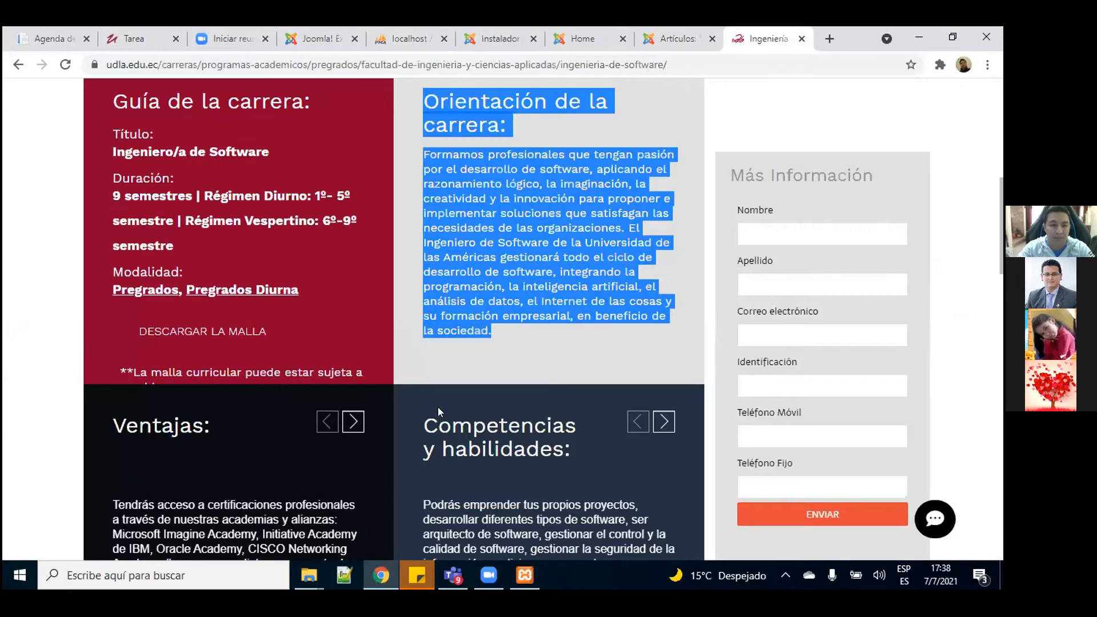
scroll(438, 407, "down", 3)
left_click_drag(421, 251, 495, 417)
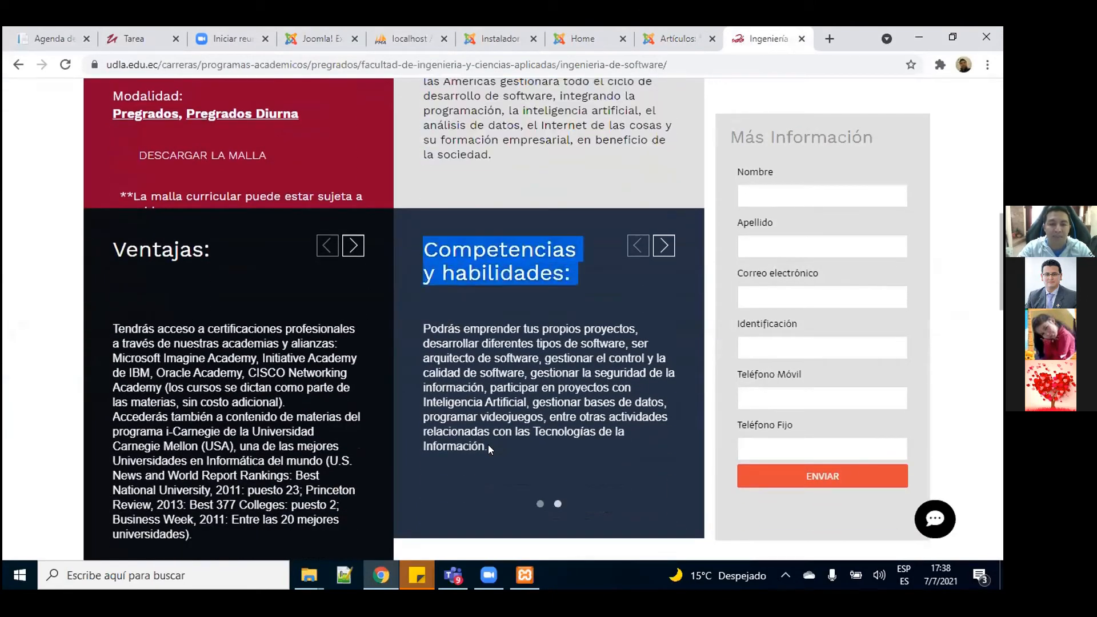
left_click(510, 314)
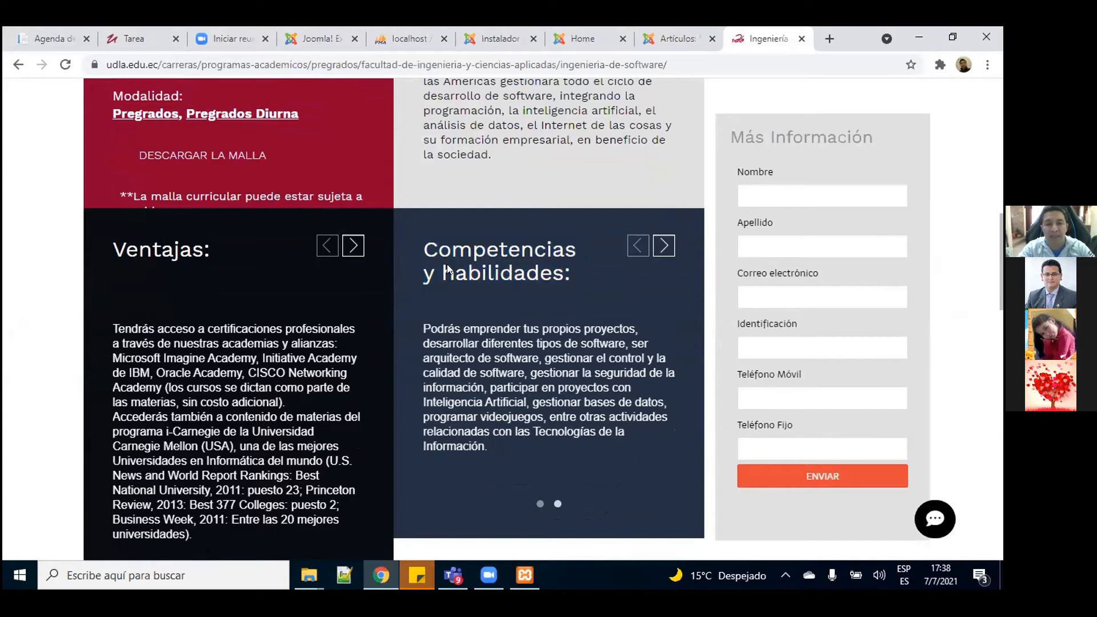
left_click_drag(455, 299, 487, 432)
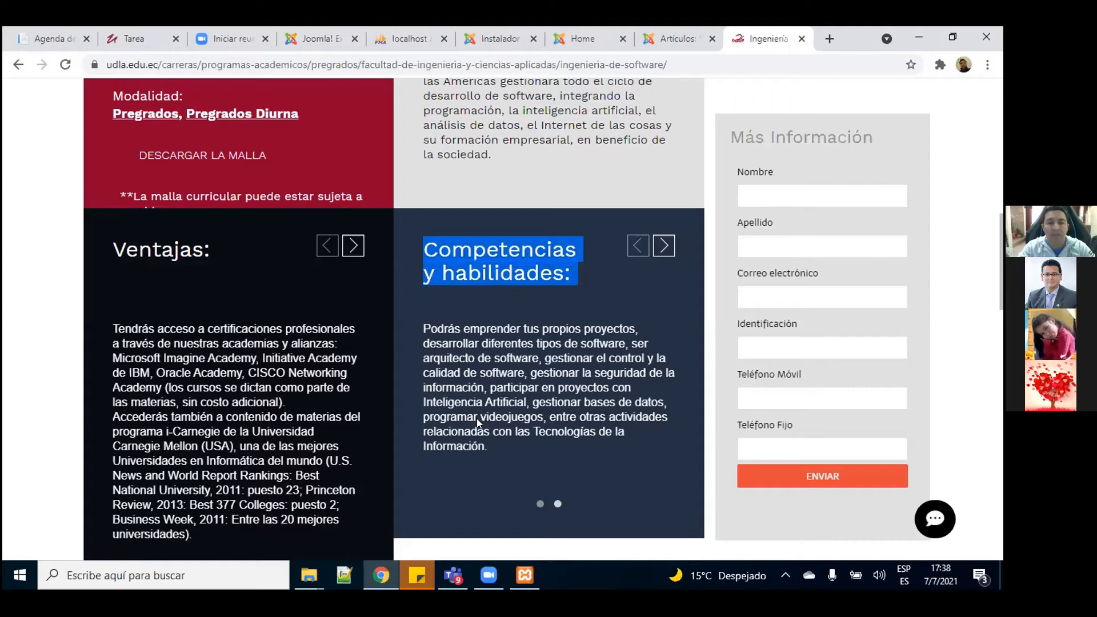
left_click(485, 429)
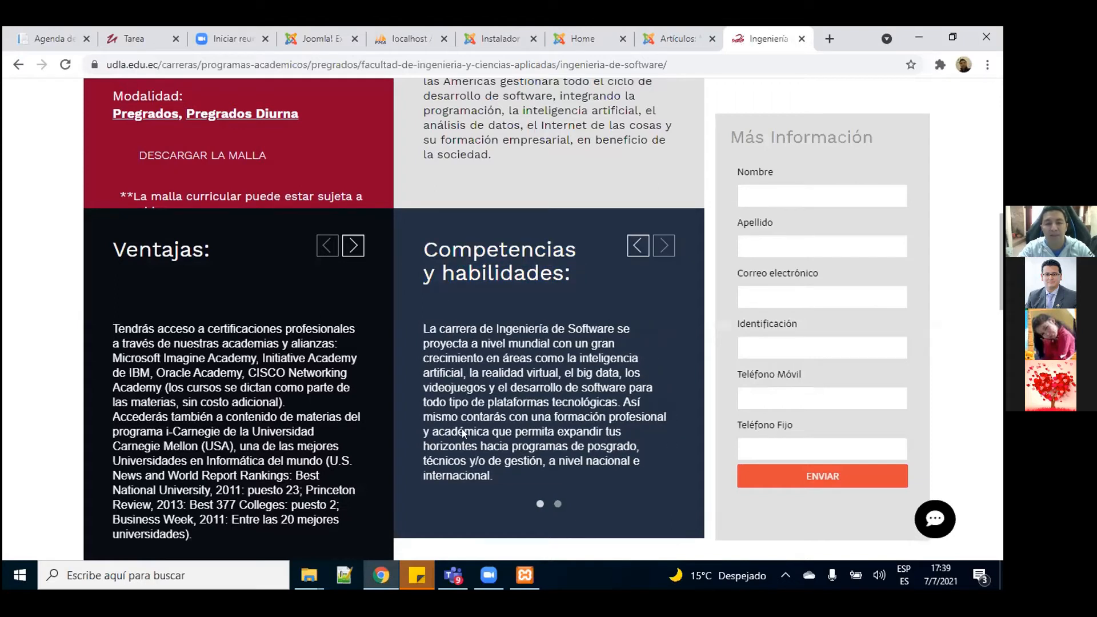
left_click_drag(109, 243, 218, 252)
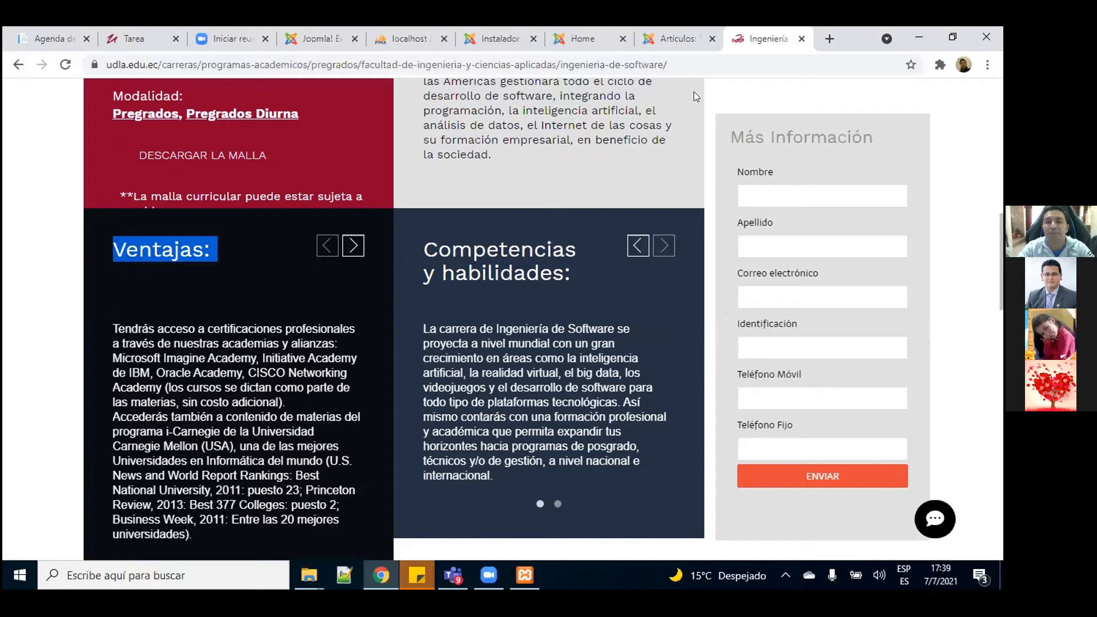
left_click(675, 38)
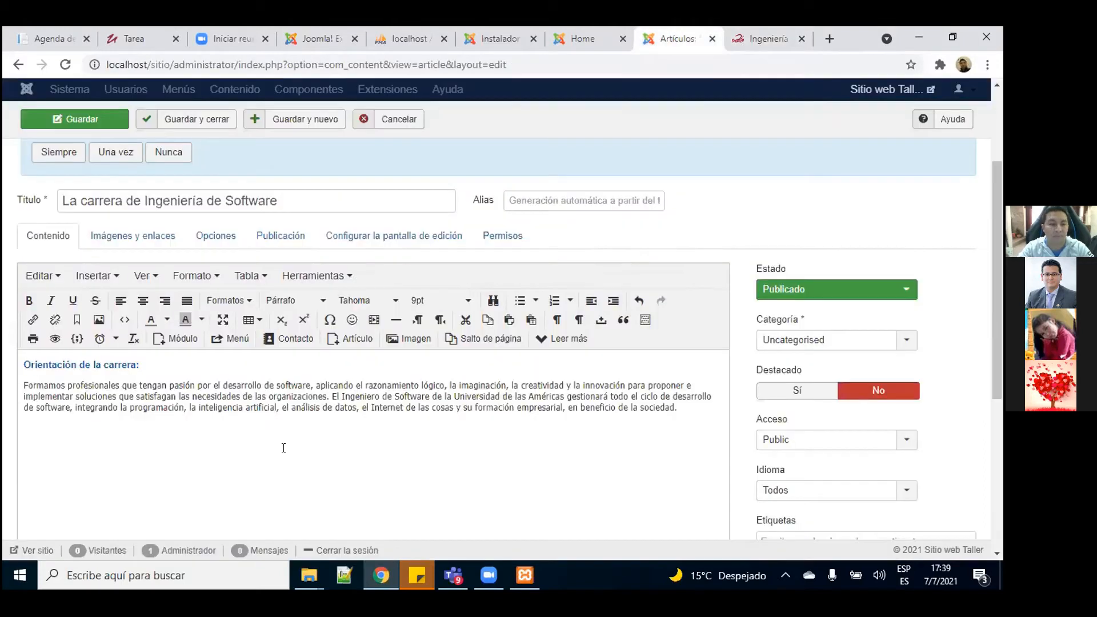
left_click(283, 447)
key("ctrl+v")
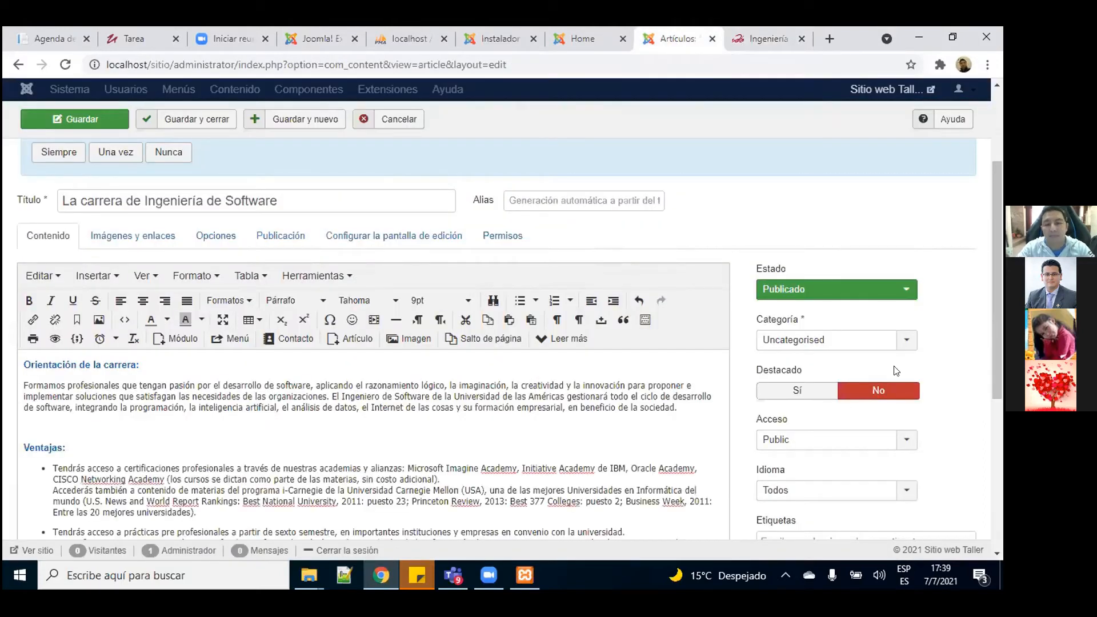
left_click_drag(998, 269, 998, 241)
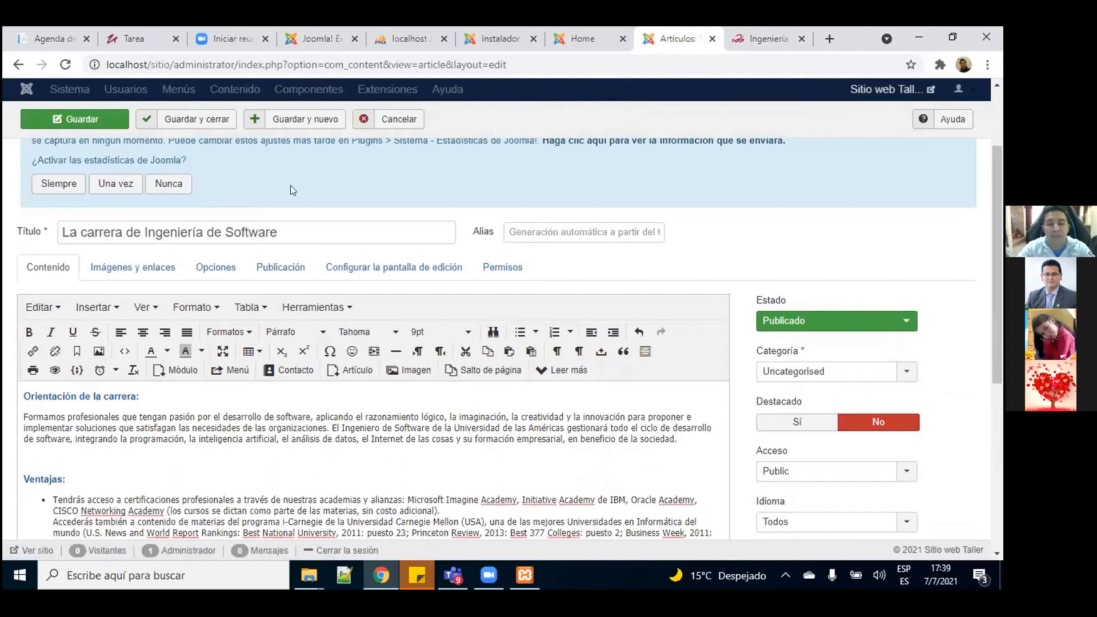
Step: Save and close the career article, then show the Main Menu items list
left_click(184, 120)
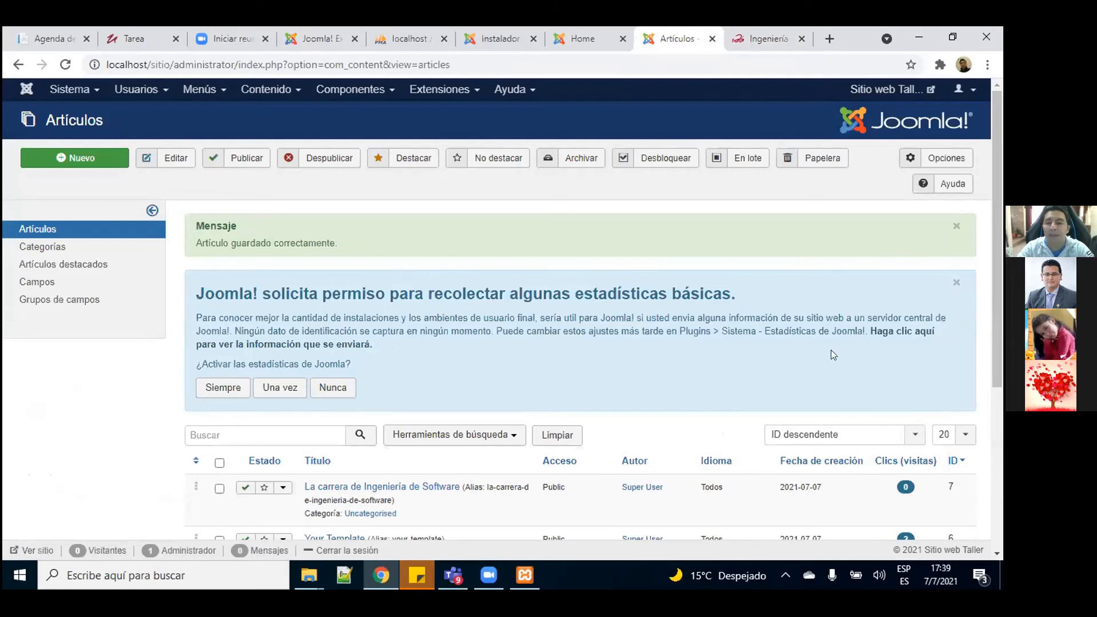
scroll(990, 250, "down", 2)
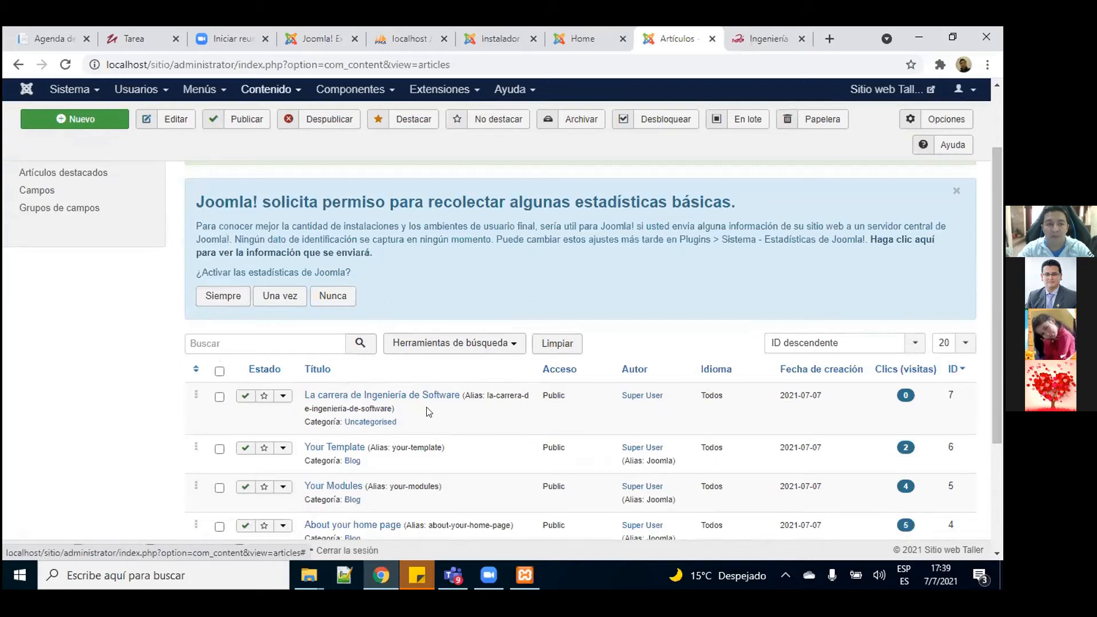
left_click(203, 89)
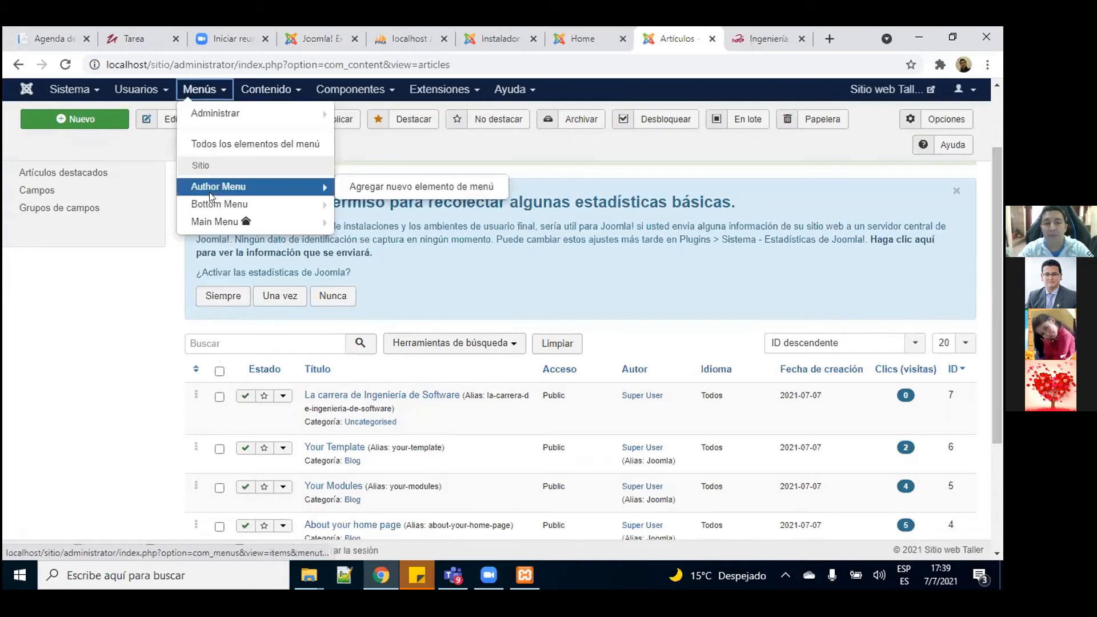
left_click(215, 222)
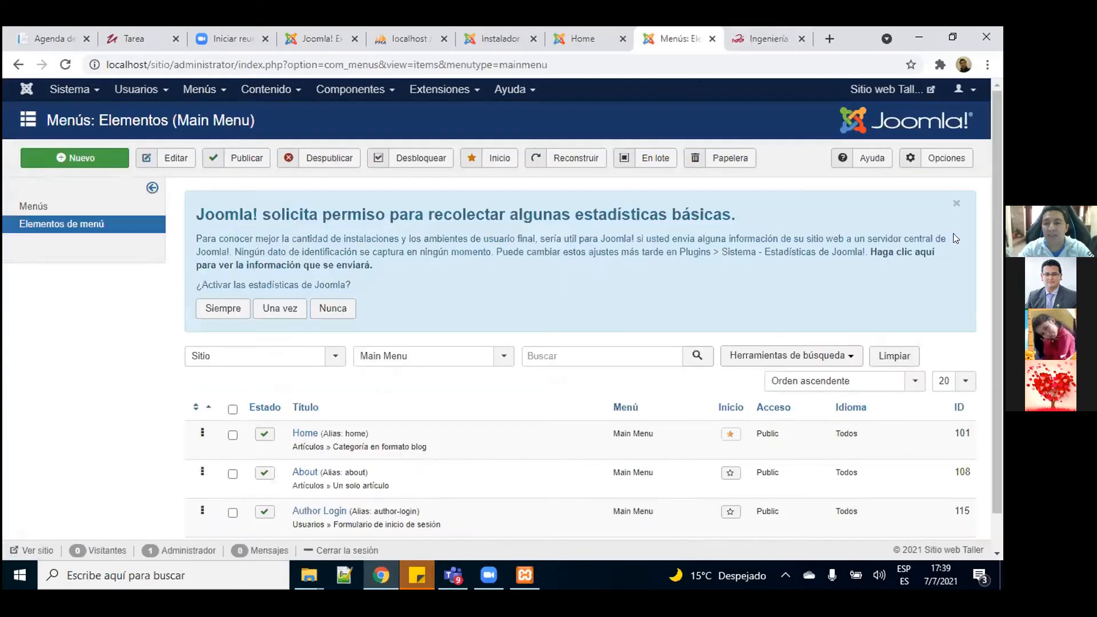
scroll(500, 404, "down", 1)
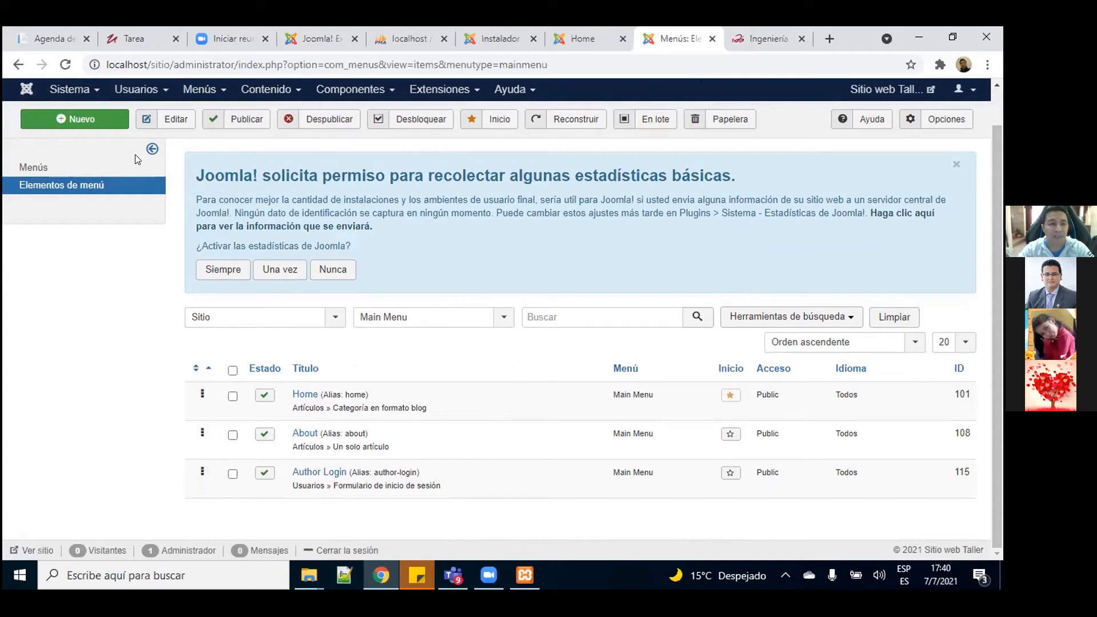
Step: Create a new Main Menu item titled 'Sofware'
left_click(93, 120)
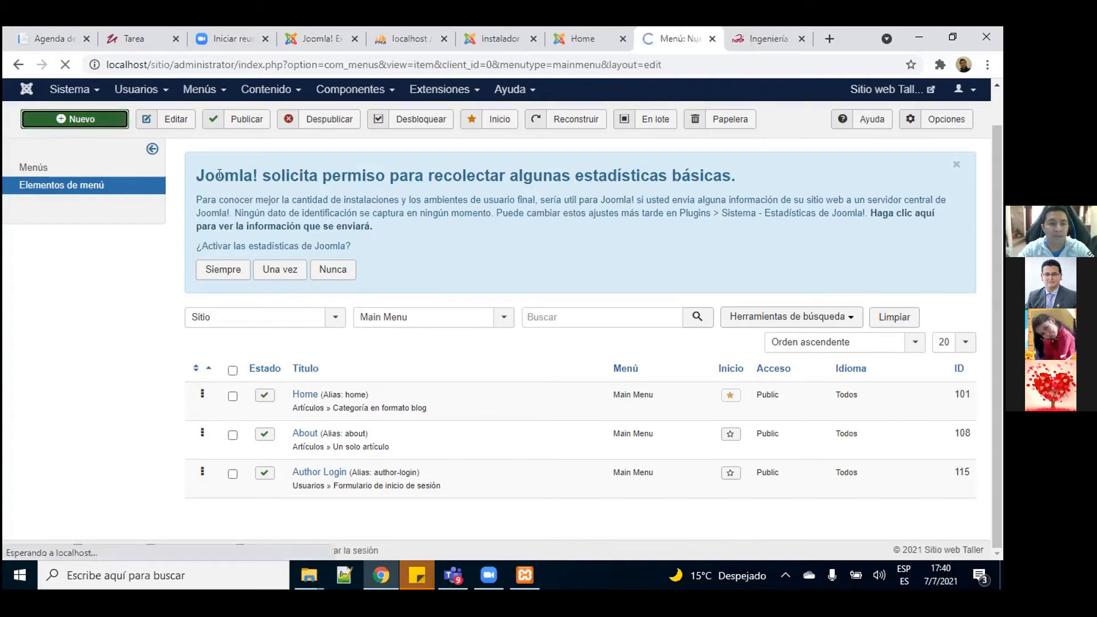
scroll(1000, 280, "down", 1)
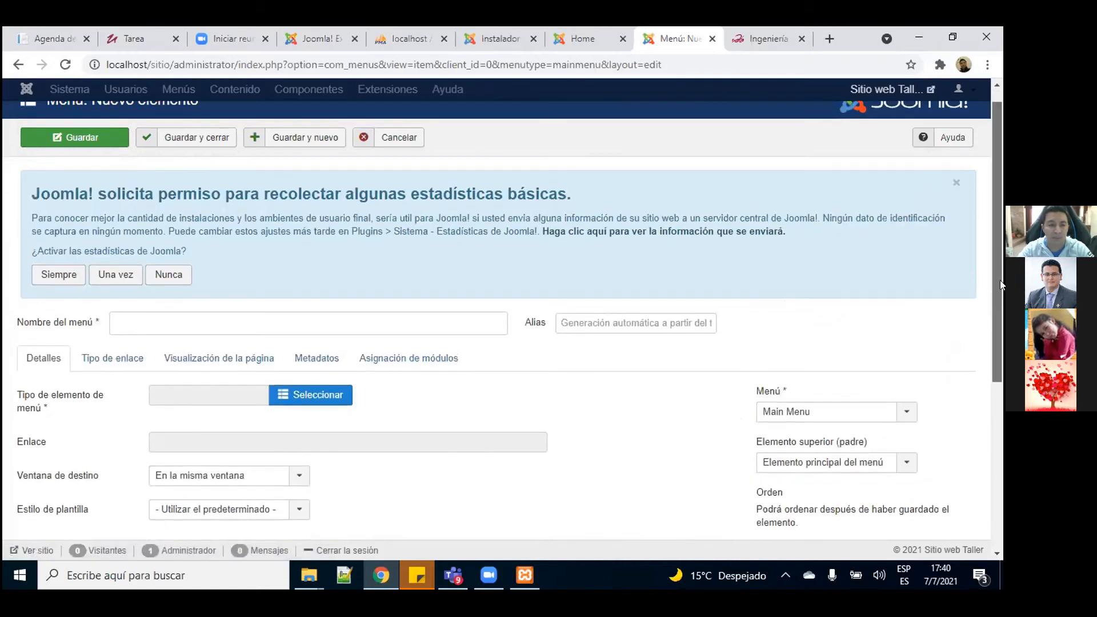
scroll(1000, 283, "down", 2)
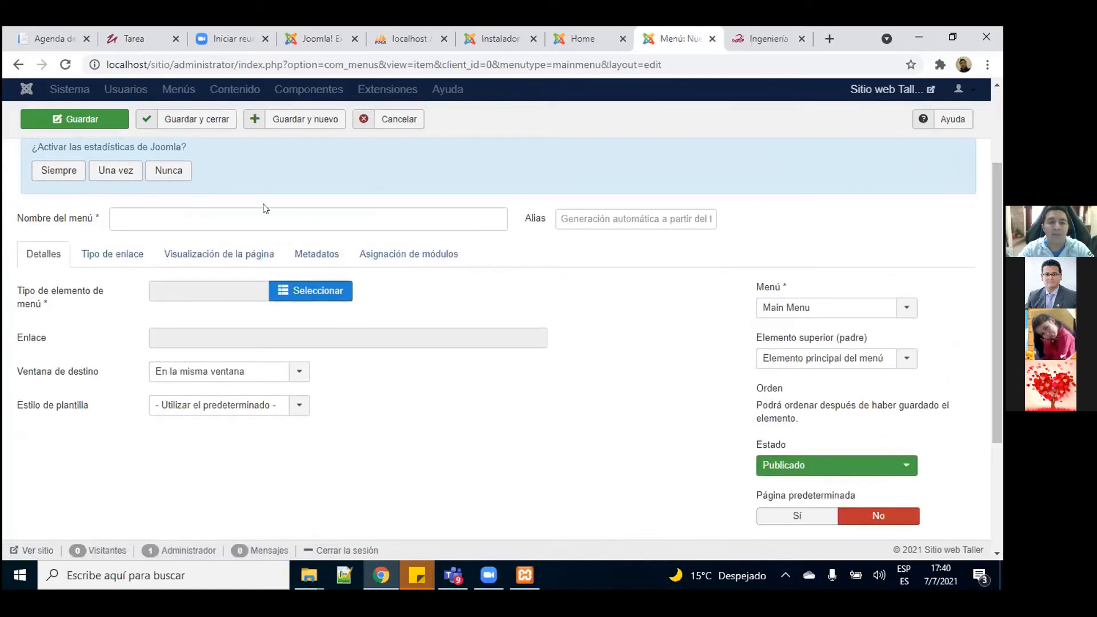
left_click(249, 208)
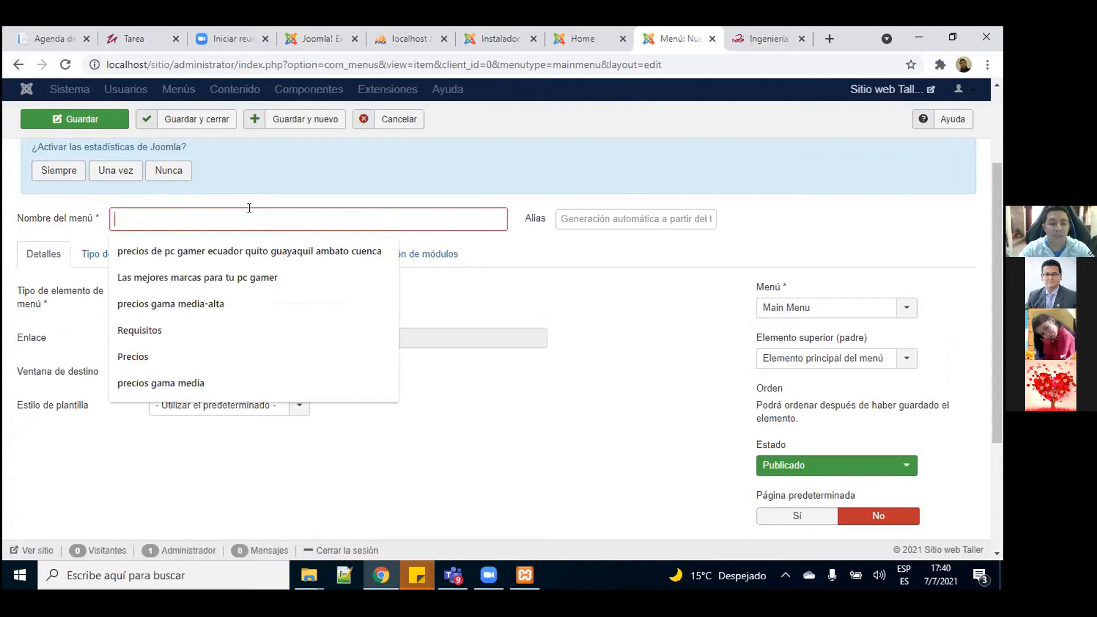
type("Sofware")
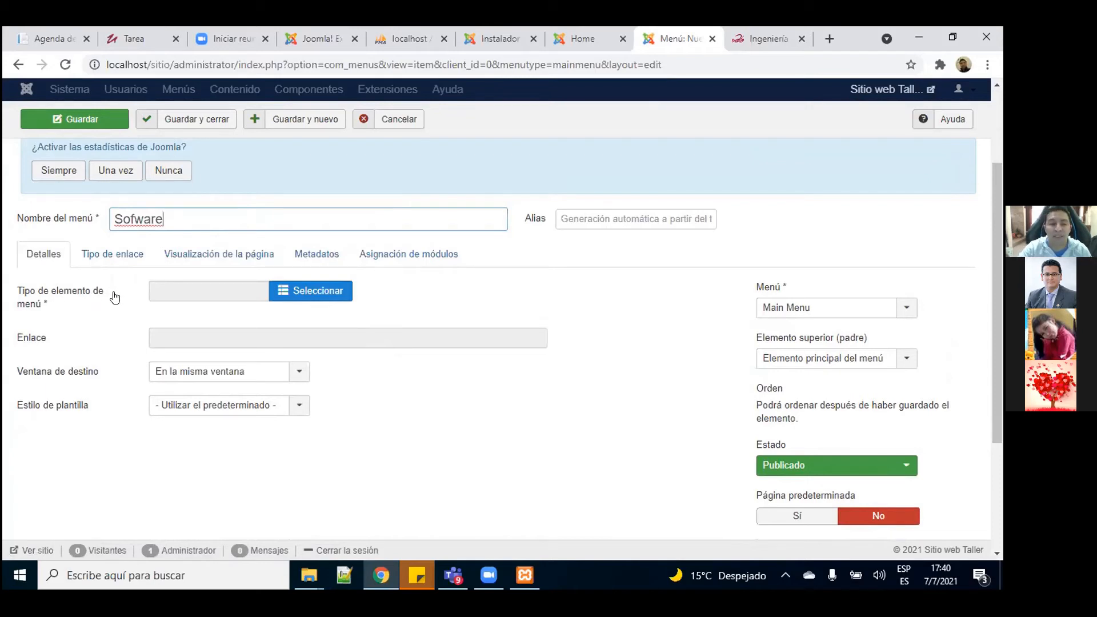
Step: Make it a single-article item showing 'La carrera de Ingeniería de Software', then save and close
left_click(318, 292)
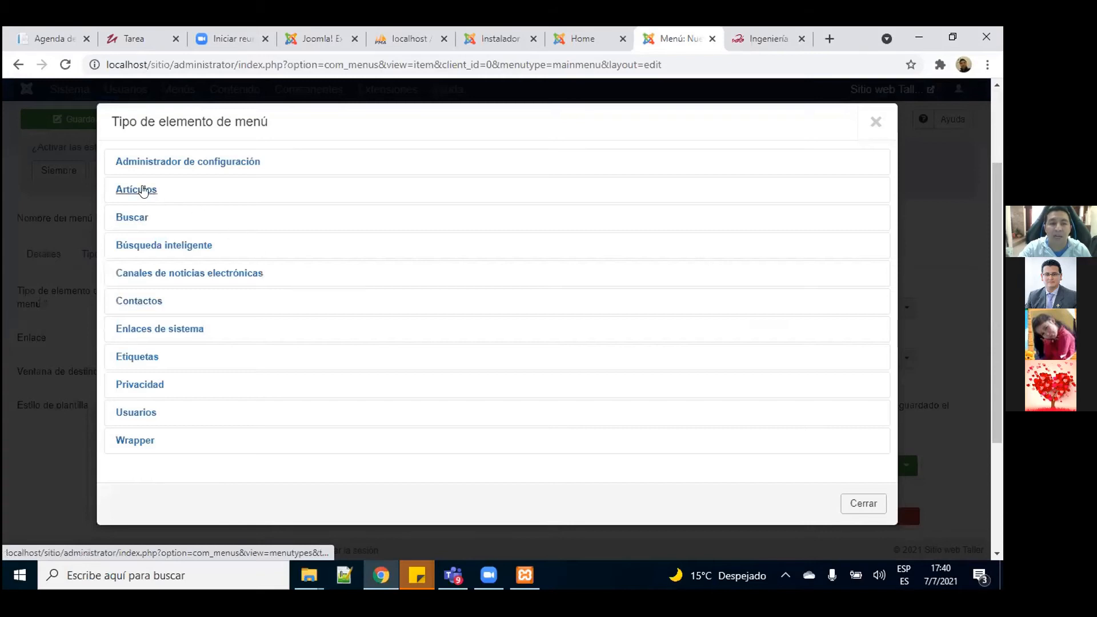
left_click(142, 191)
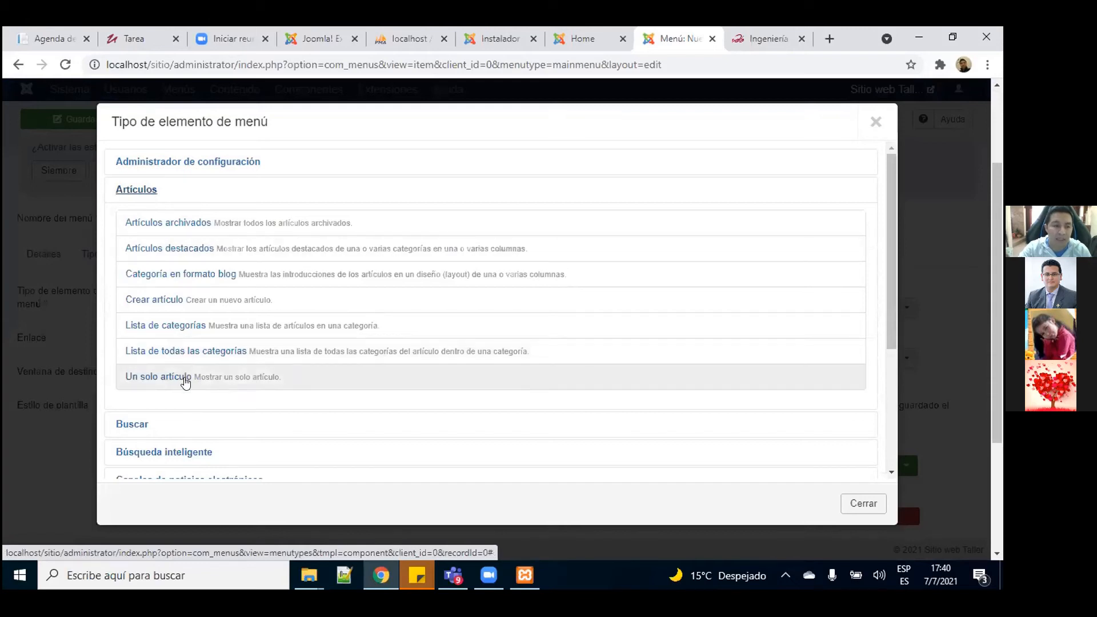
left_click(142, 382)
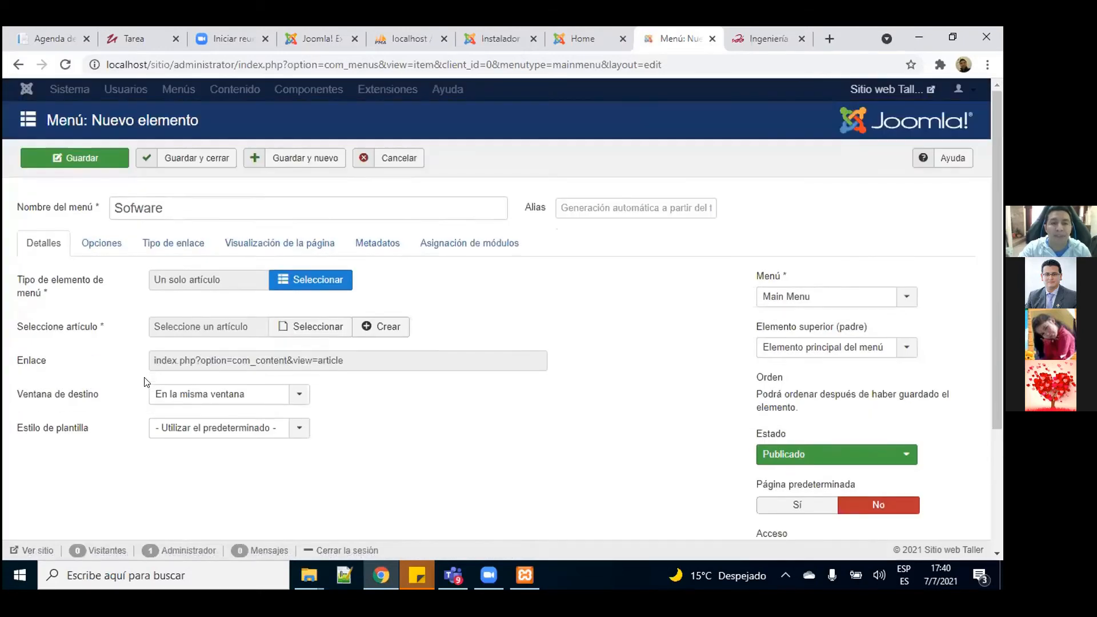
left_click_drag(998, 198, 995, 329)
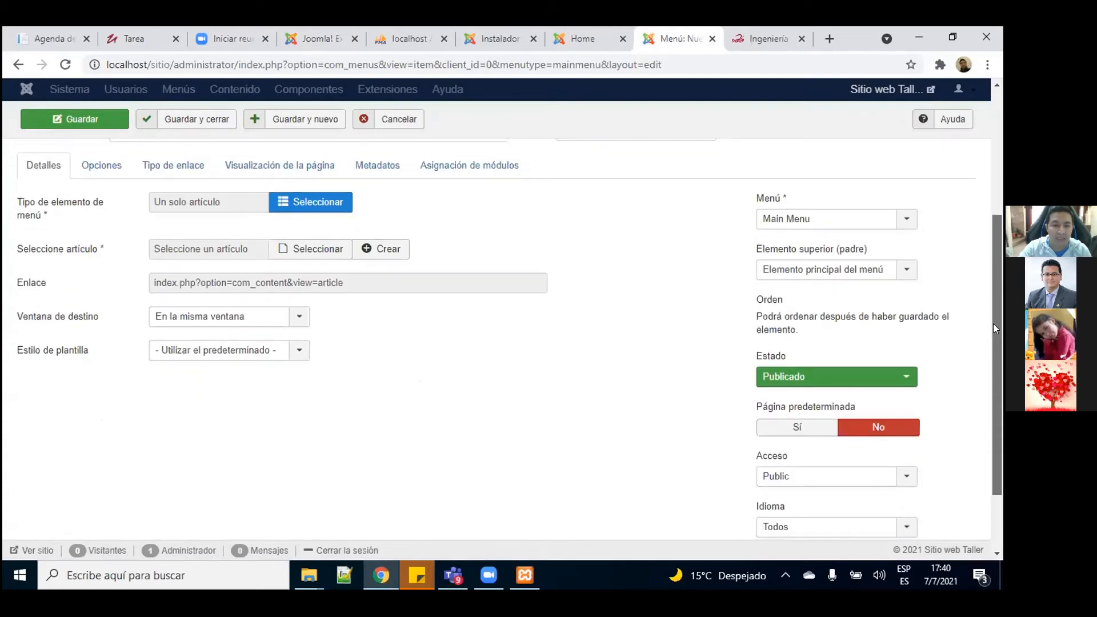
left_click(289, 253)
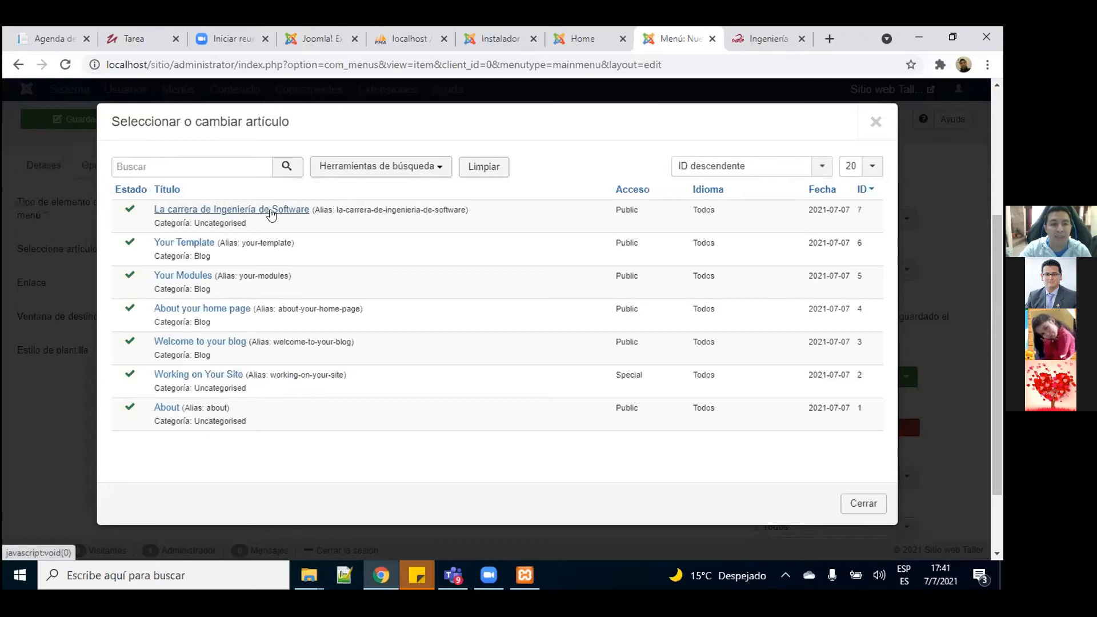
left_click(189, 211)
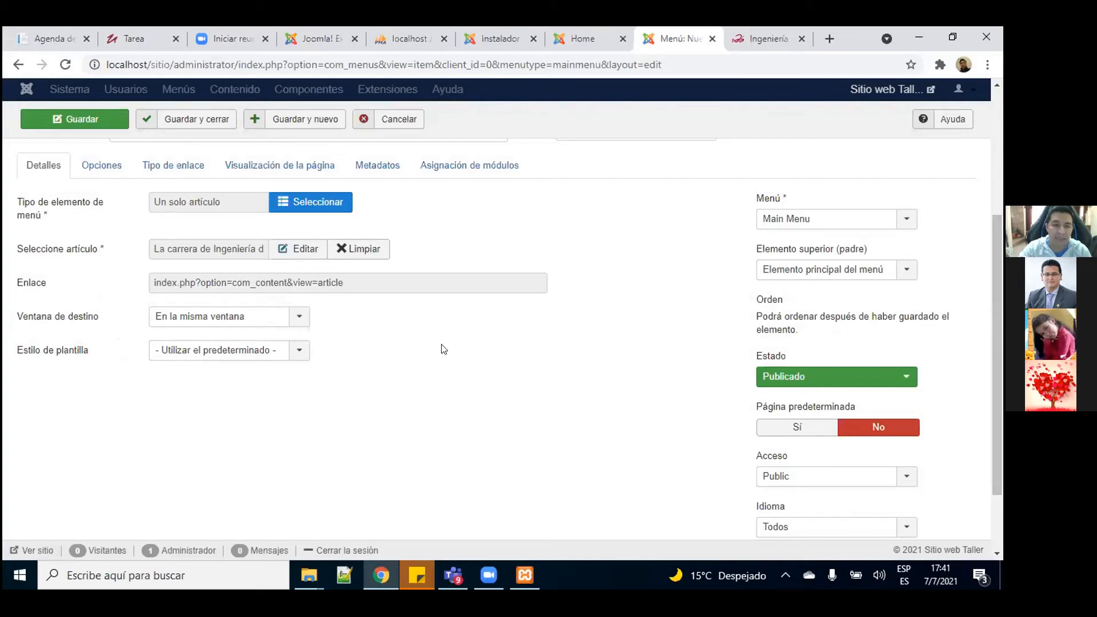
left_click_drag(1000, 283, 991, 225)
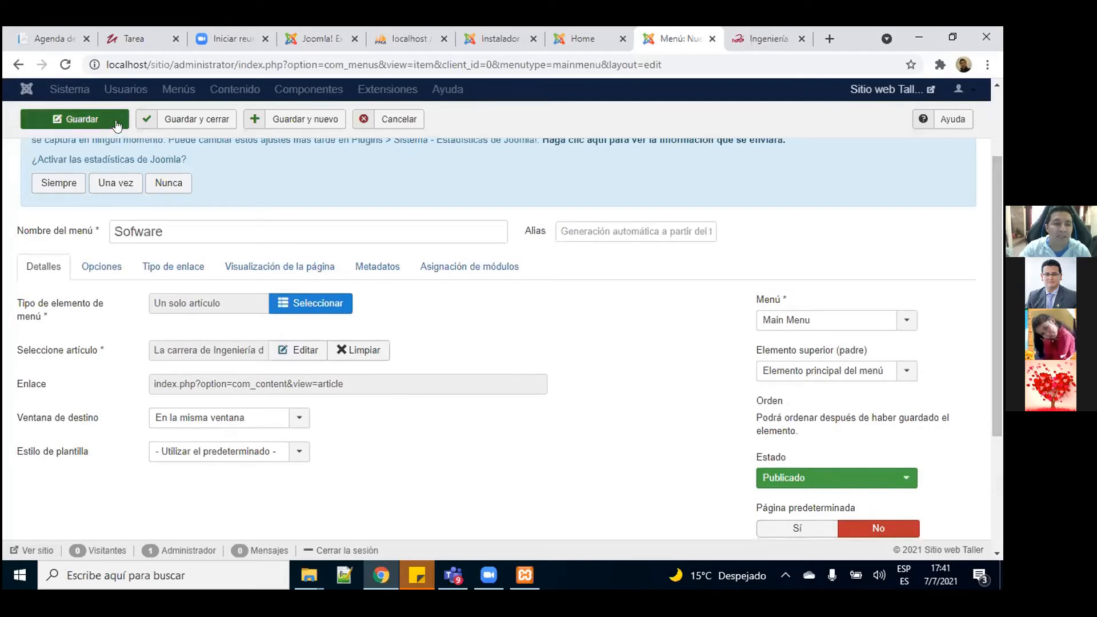
left_click(195, 120)
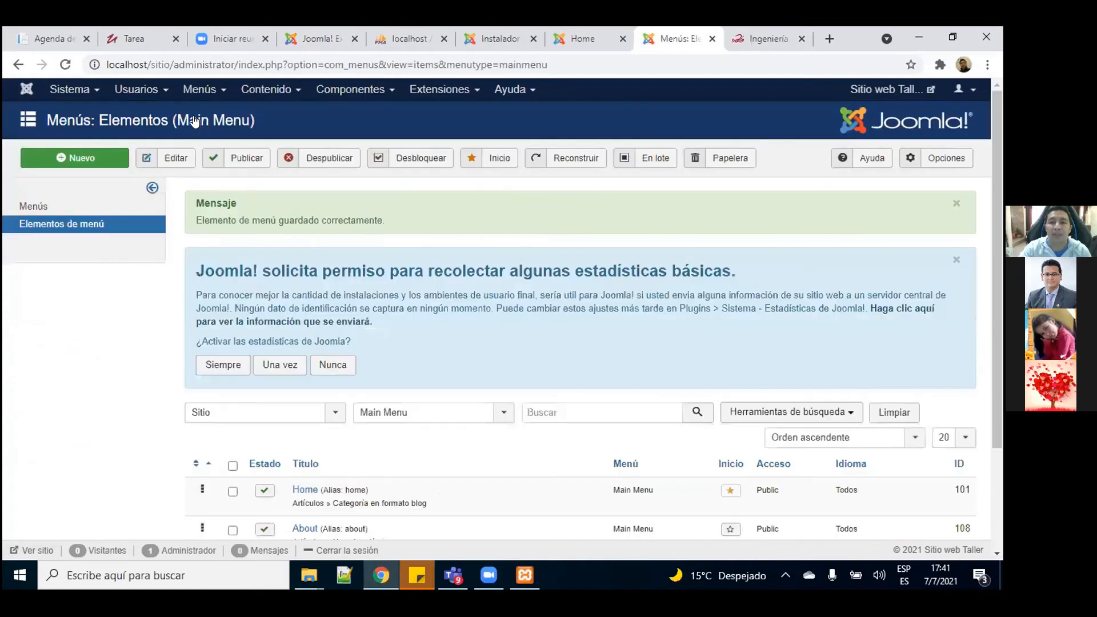
Step: Reload the live site, review the new Sofware page, then return to the Main Menu admin list
left_click(597, 41)
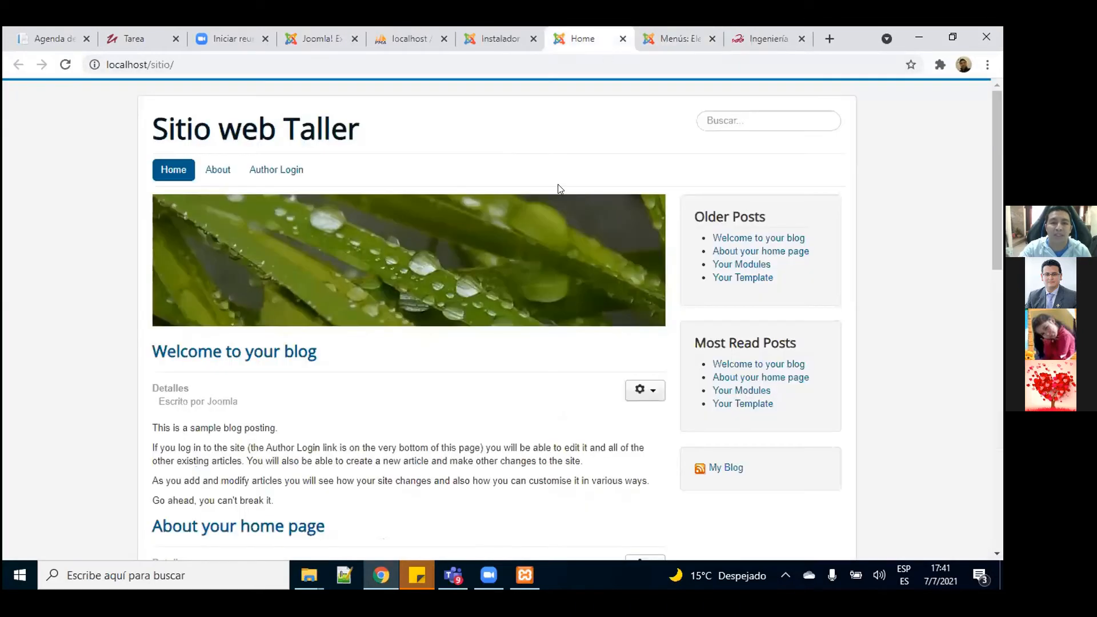
key("F5")
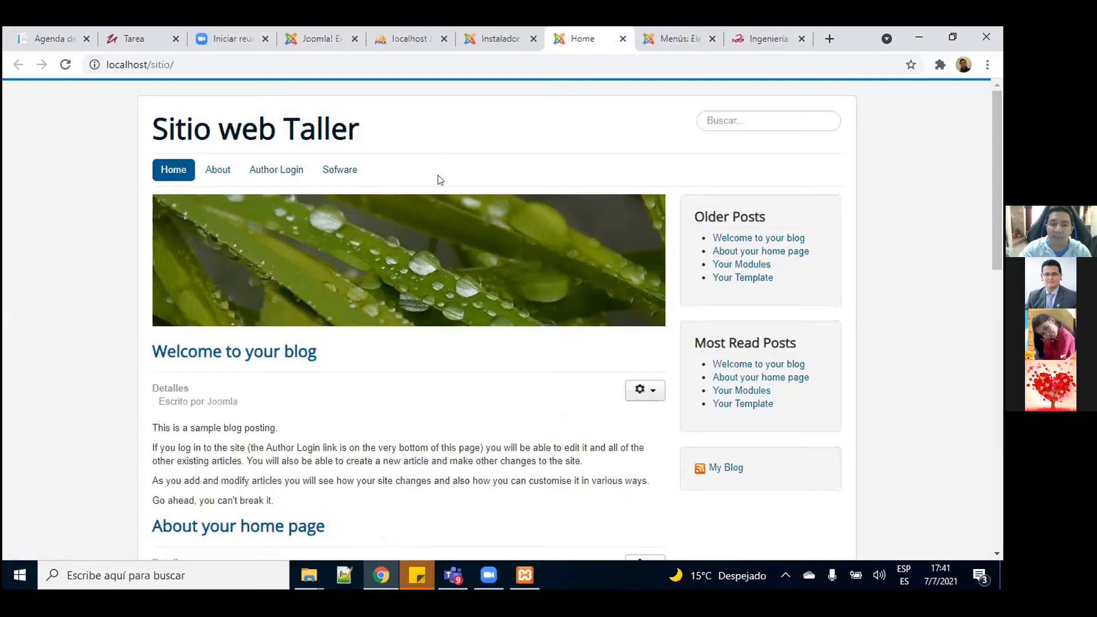
left_click(336, 177)
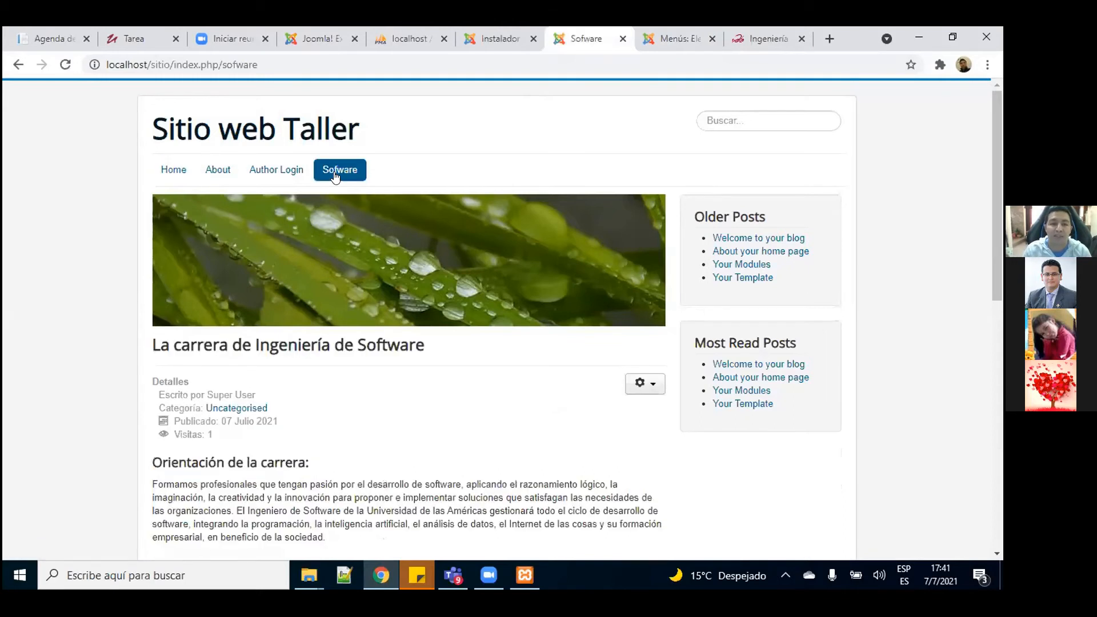
scroll(335, 177, "down", 3)
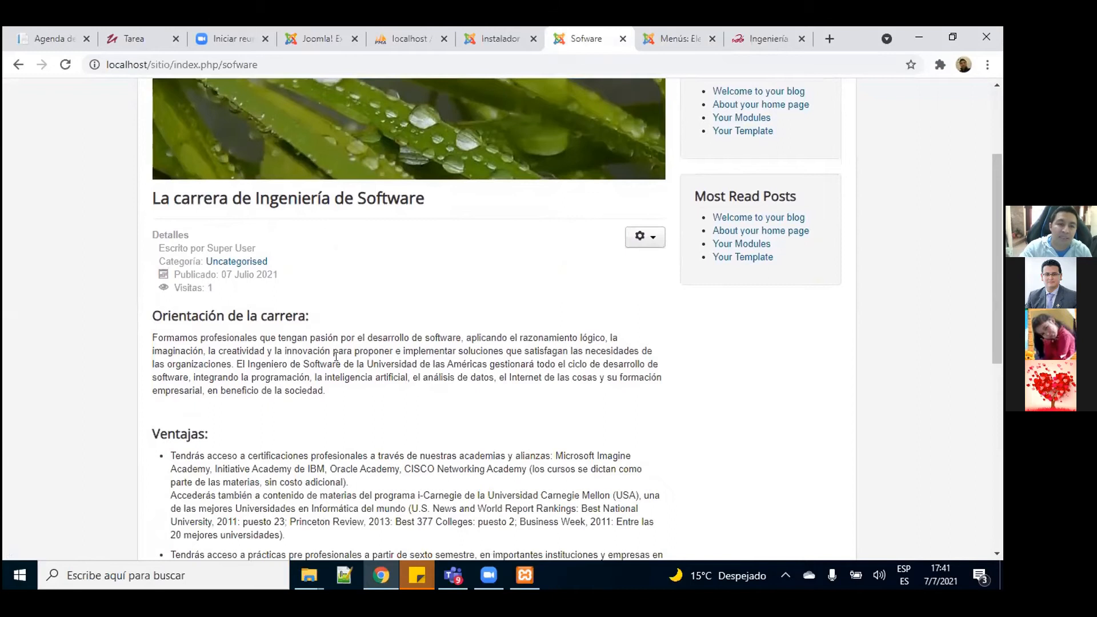
scroll(336, 355, "down", 5)
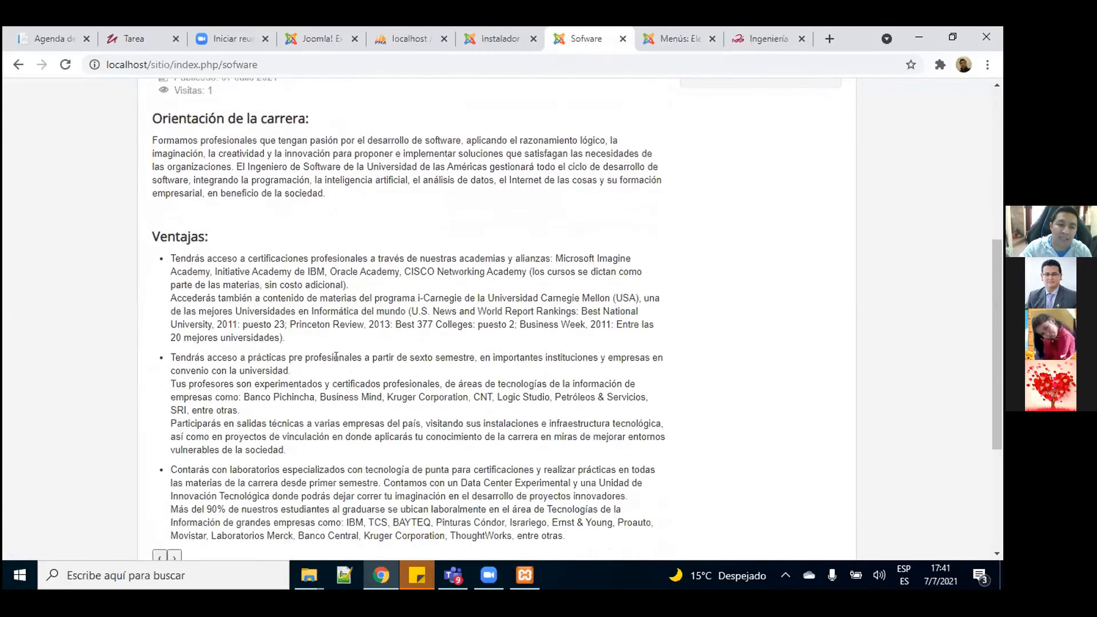
scroll(336, 356, "up", 4)
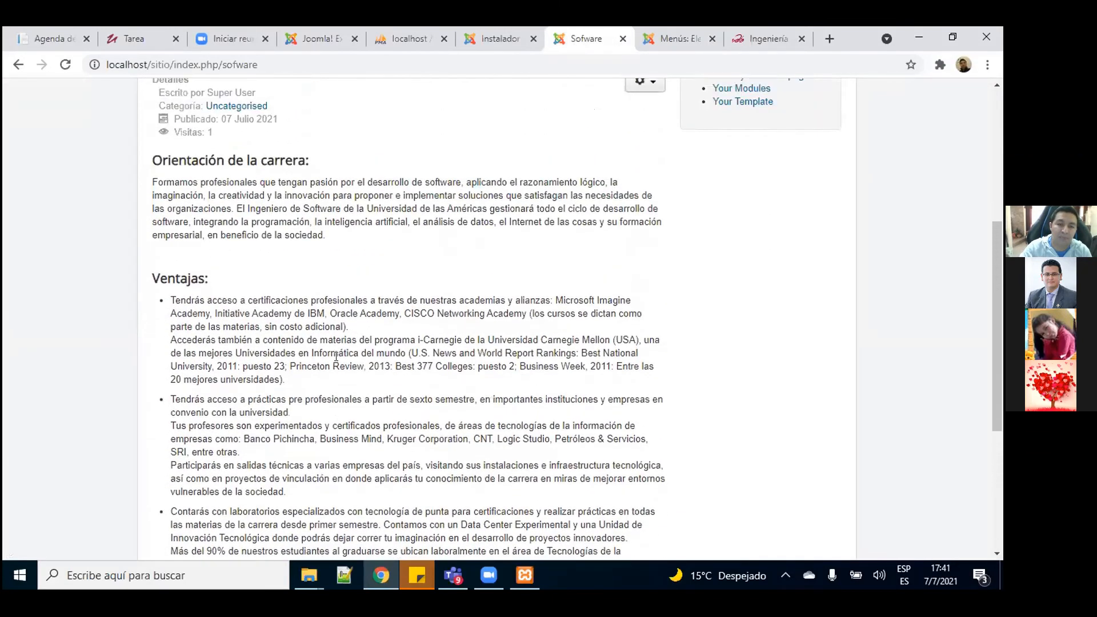
scroll(336, 360, "up", 2)
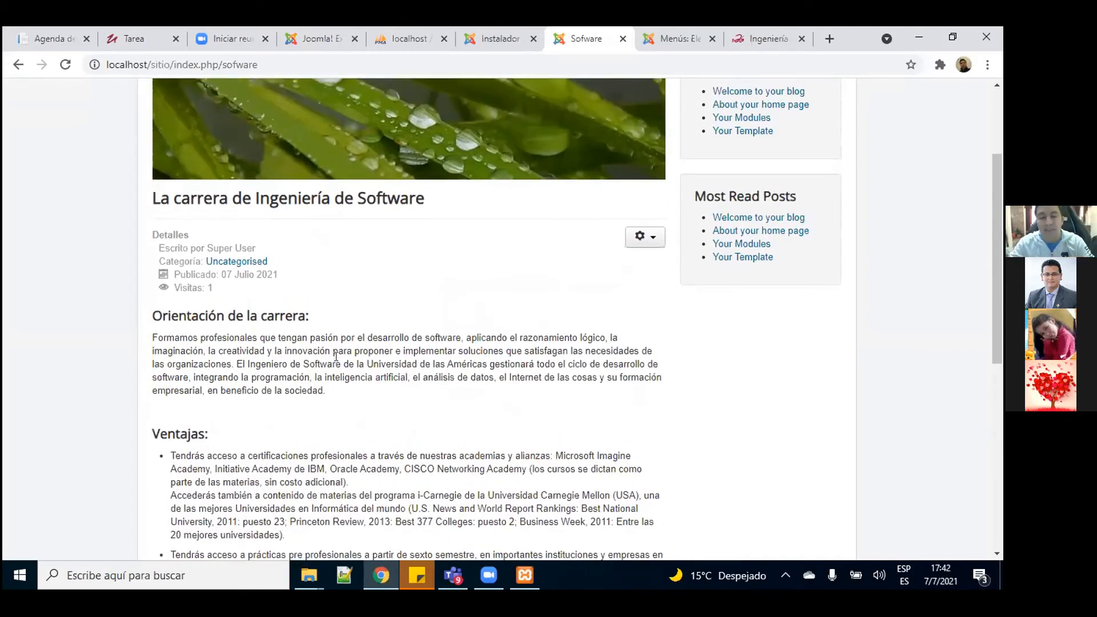
scroll(337, 356, "up", 3)
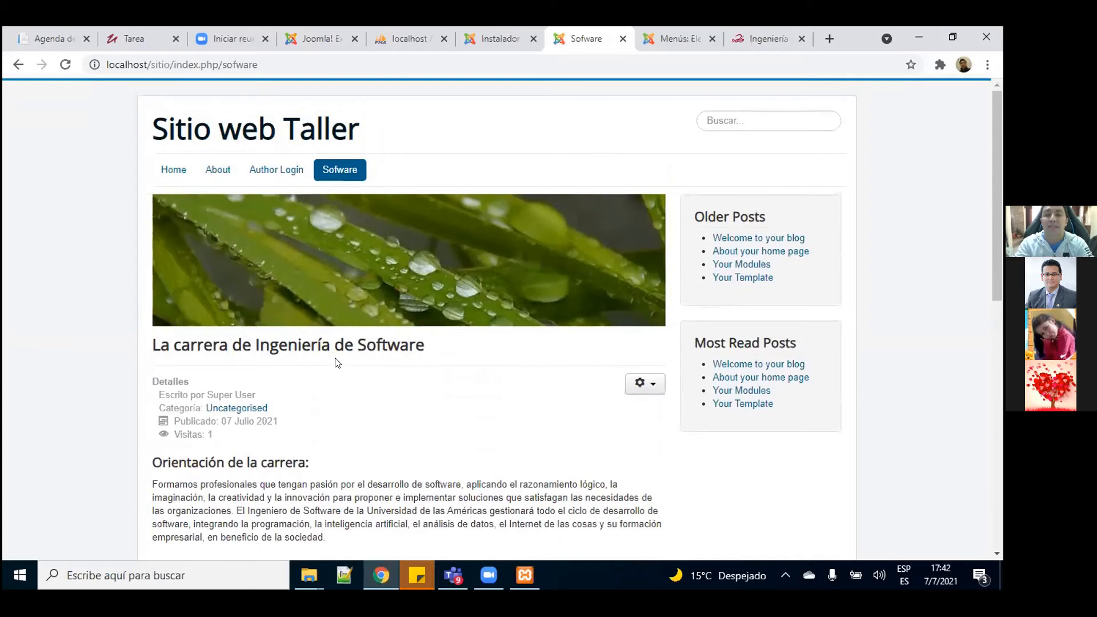
left_click(657, 55)
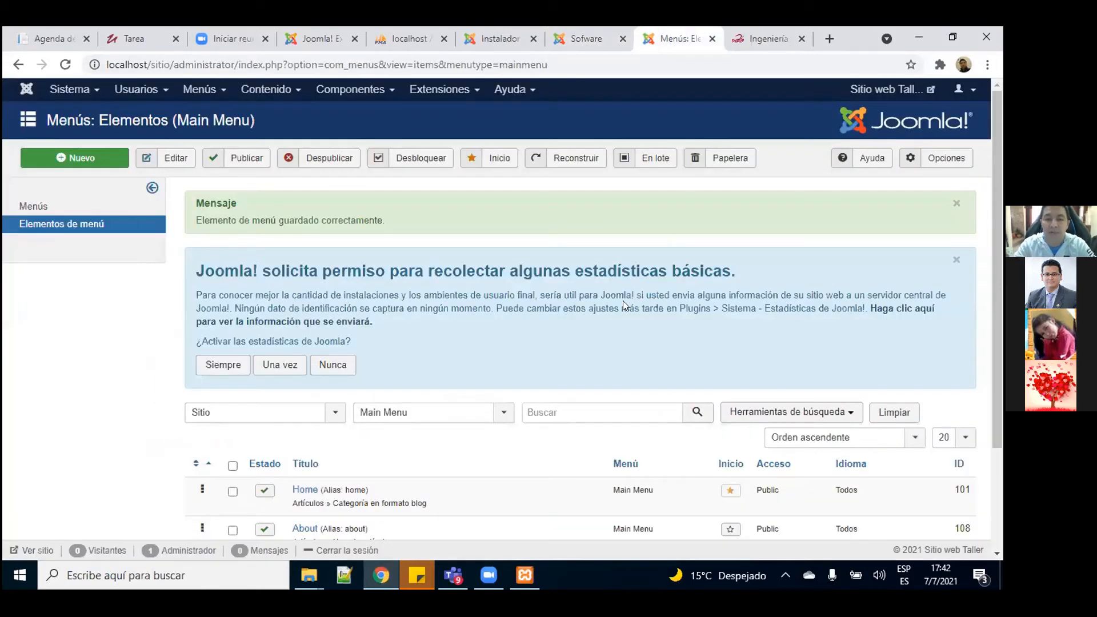
Step: Check the public Sofware page, then go back to admin and open the Extensiones menu
left_click(596, 55)
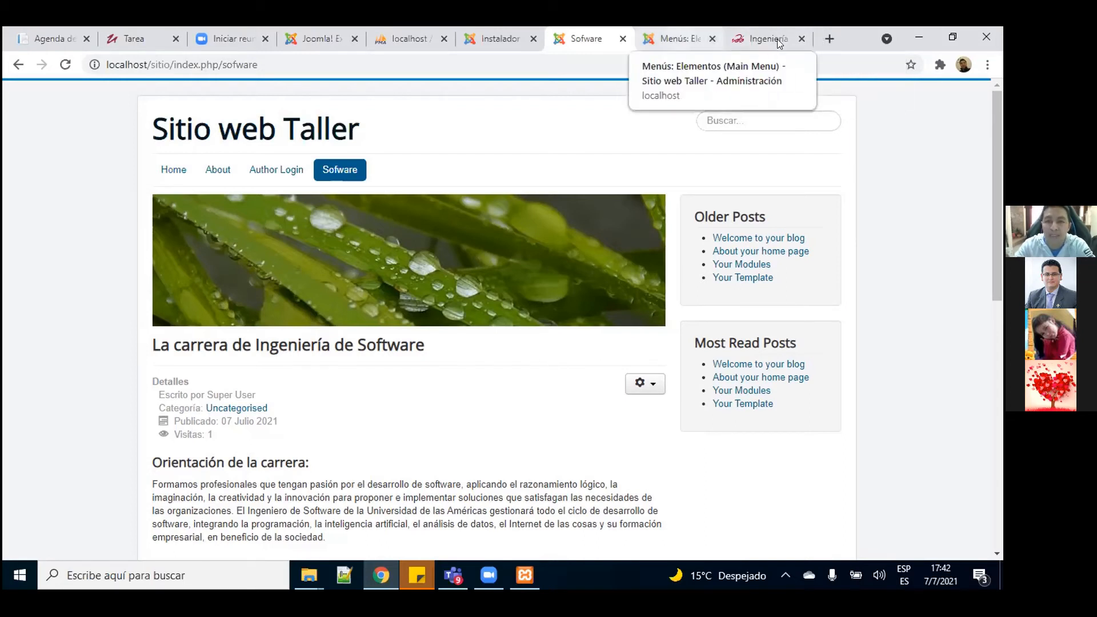
left_click(672, 39)
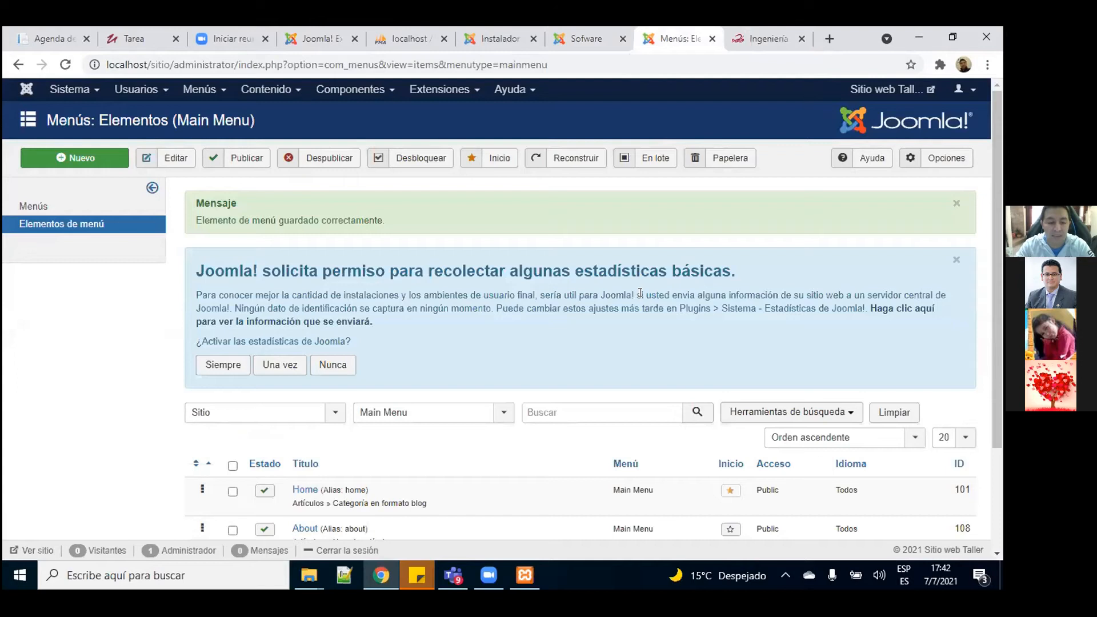
left_click(456, 90)
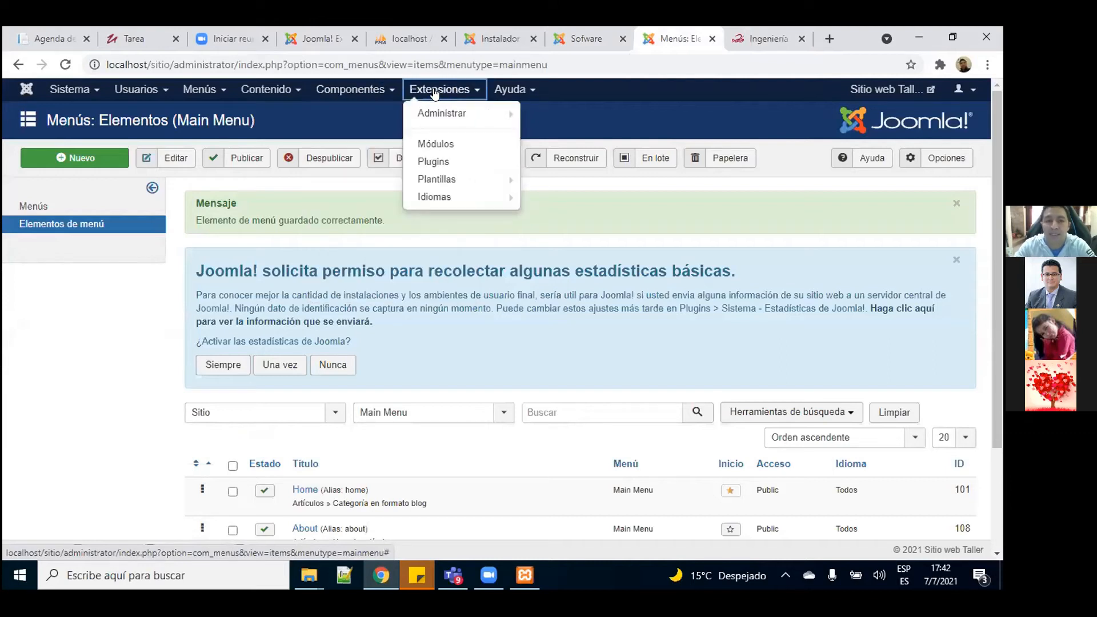
Step: Install helixultimate_template_j3_v1.1.4.zip from Escritorio > TALLER through the extension installer
mouse_move(458, 114)
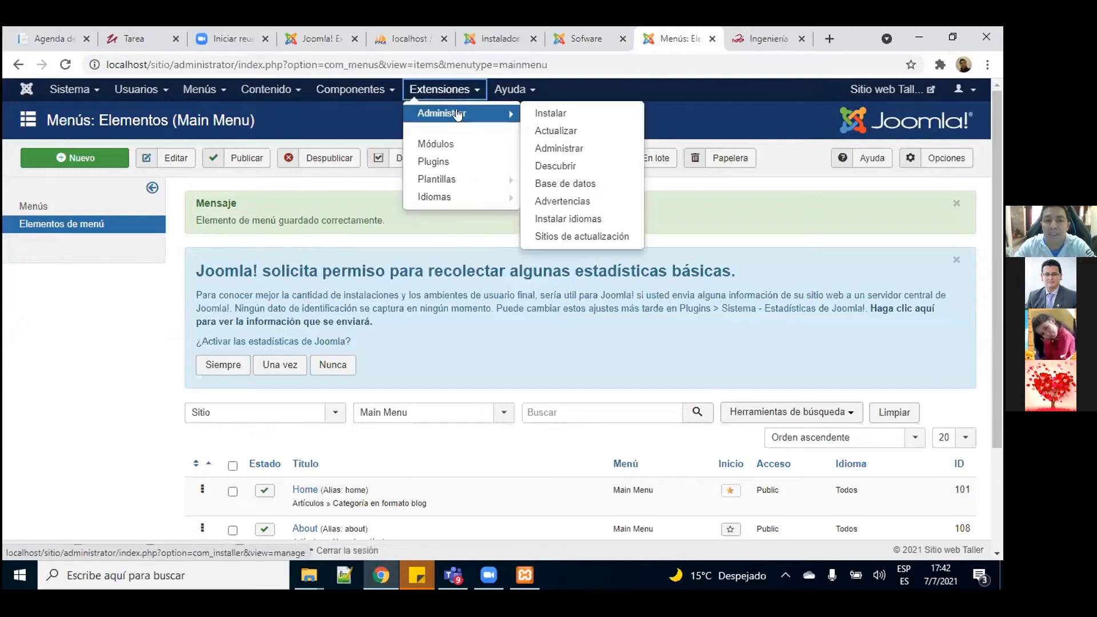
left_click(547, 116)
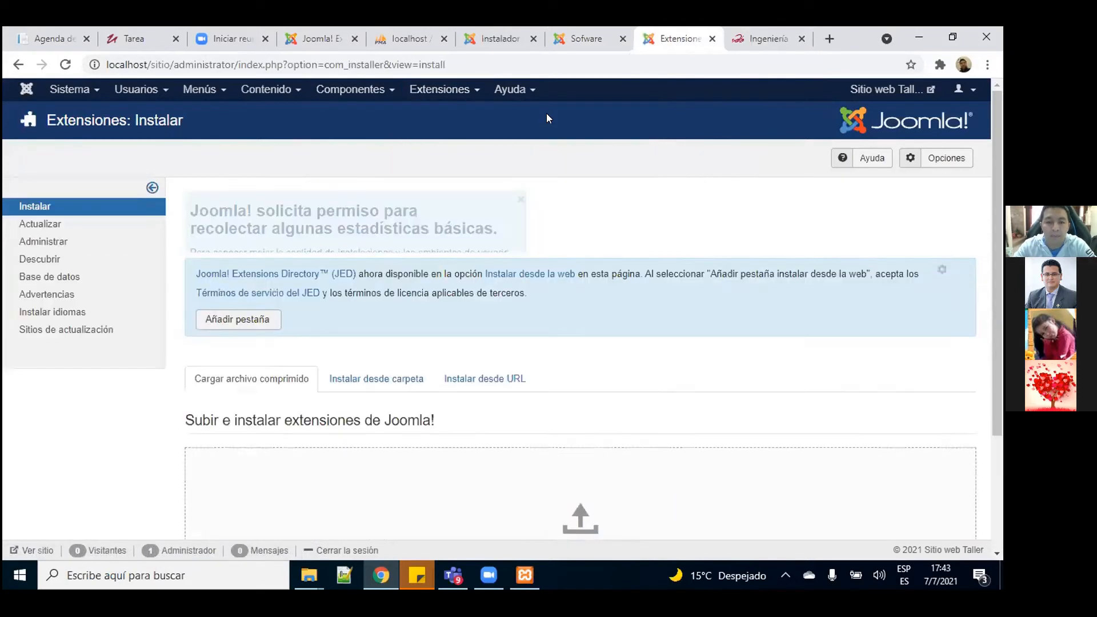
left_click_drag(1000, 267, 1000, 422)
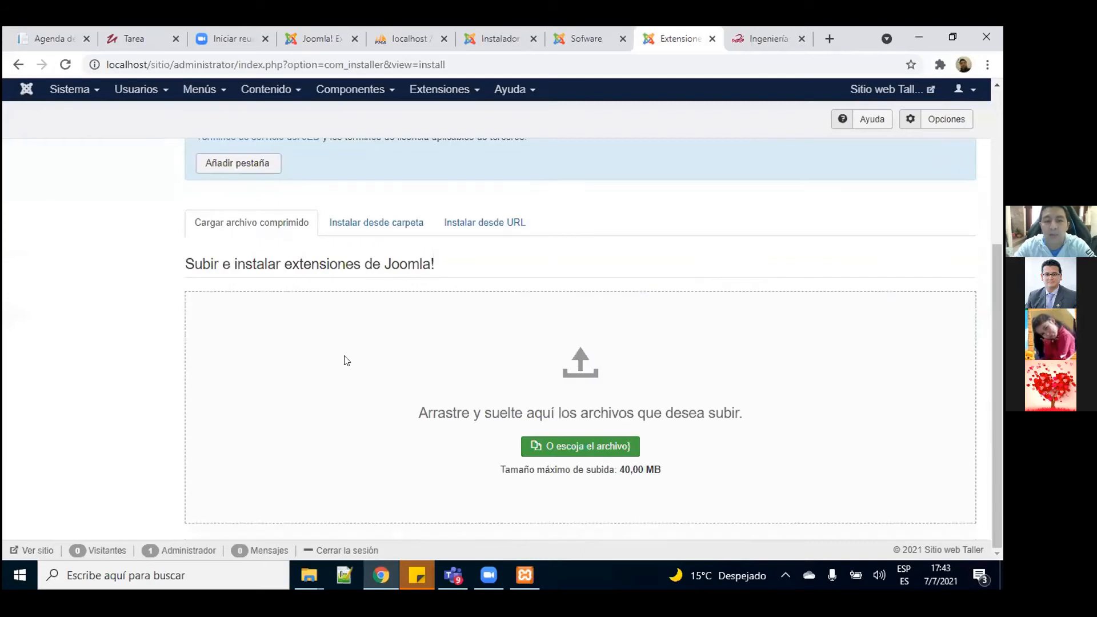
left_click(545, 448)
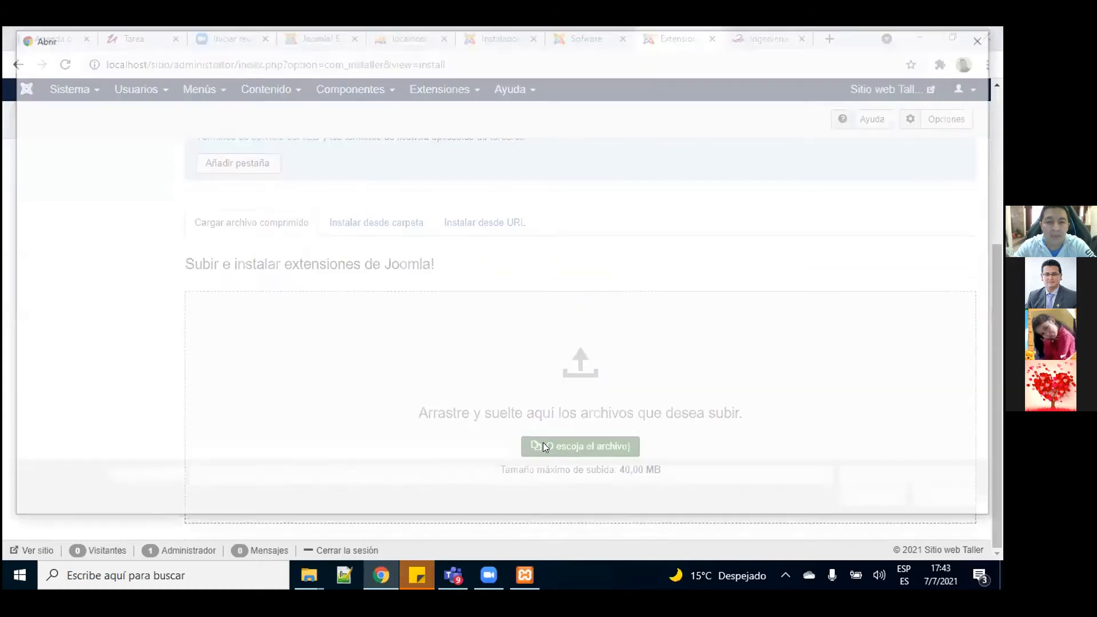
left_click(57, 142)
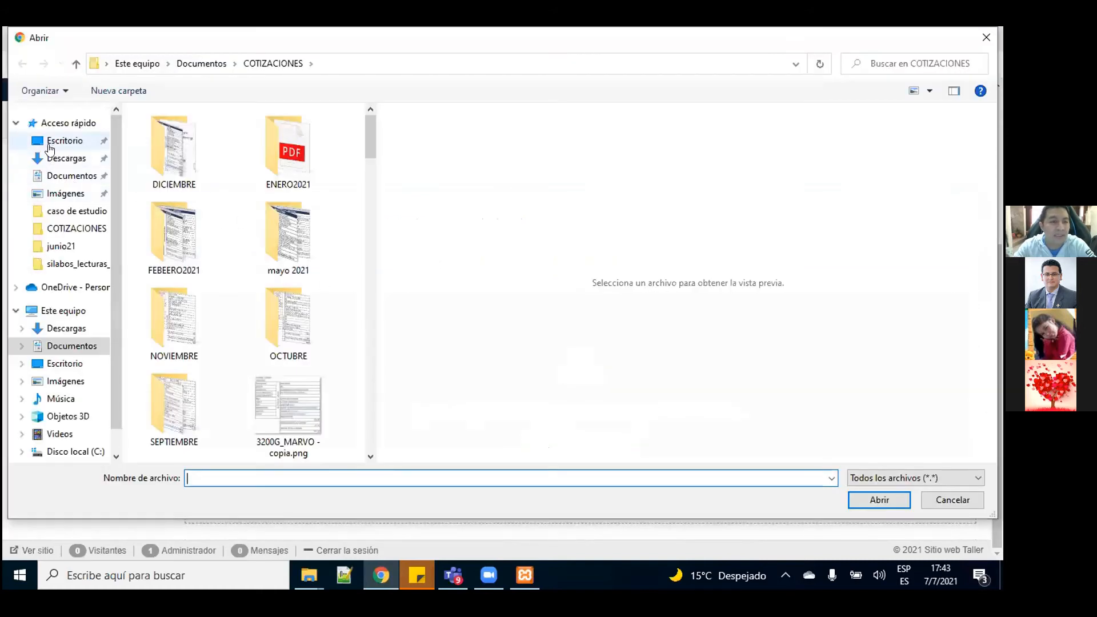
double_click(174, 270)
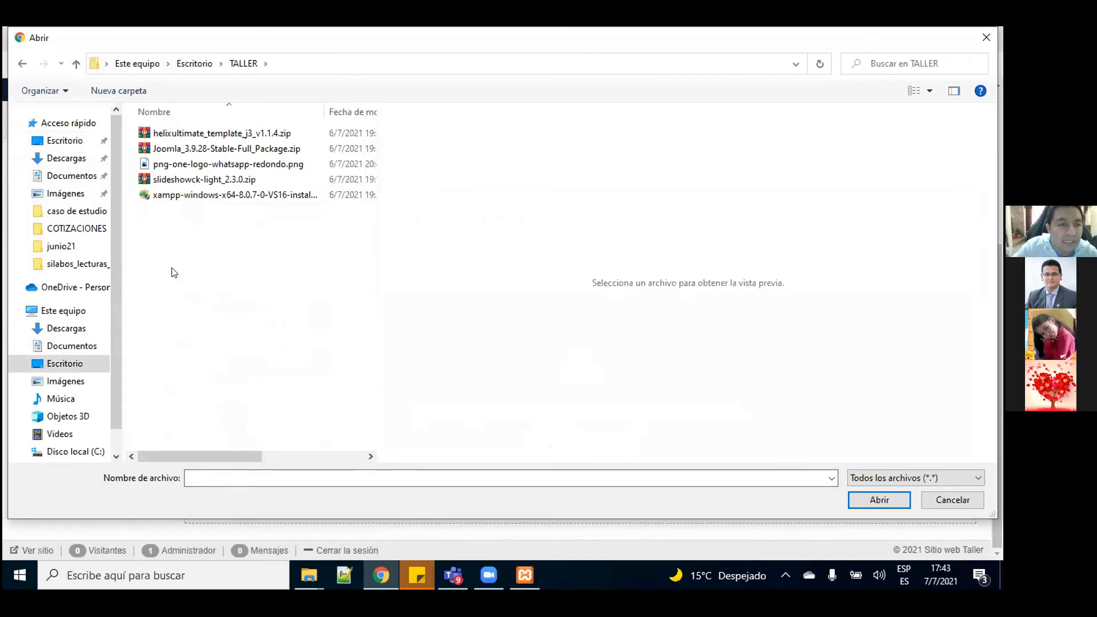
left_click(215, 137)
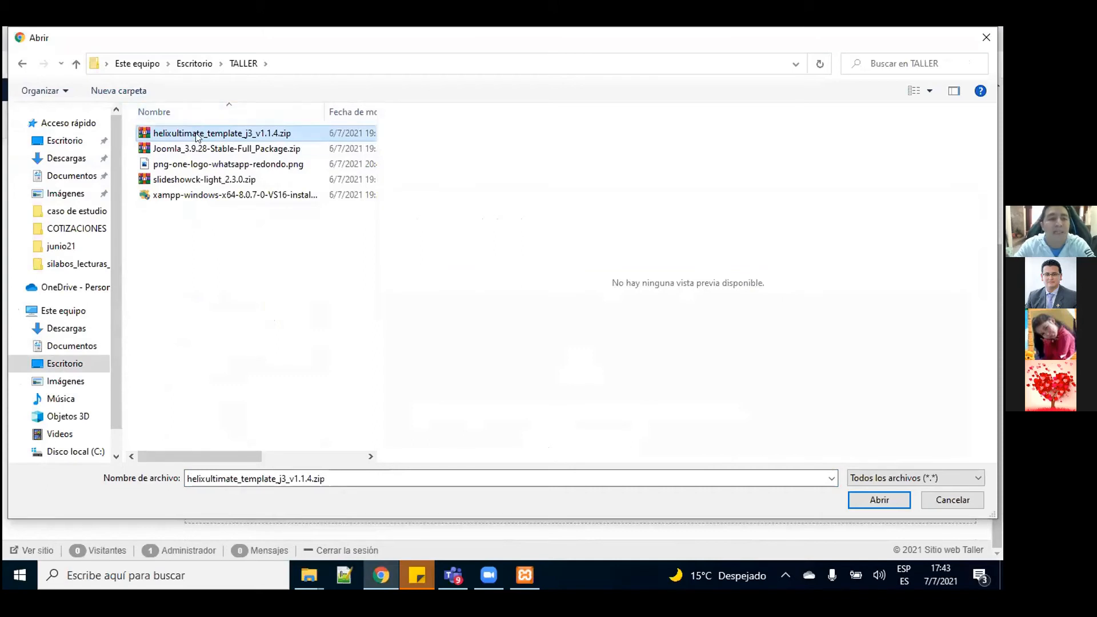
left_click(883, 499)
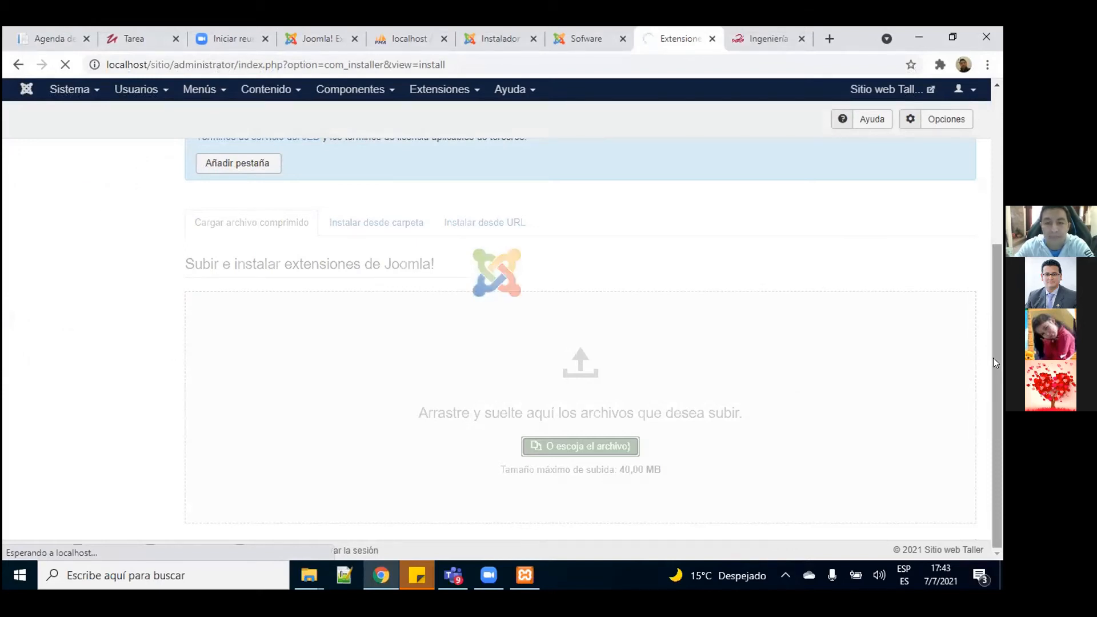
left_click_drag(992, 334, 1000, 396)
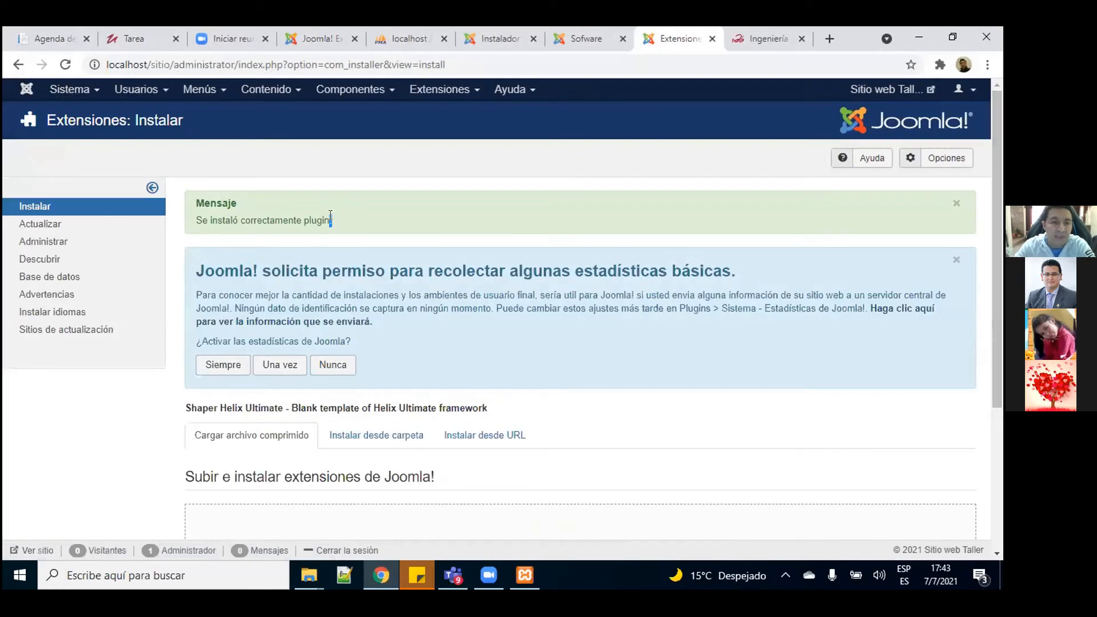
Step: Star shaper_helixultimate as the default style in Extensiones > Plantillas > Estilos
left_click_drag(331, 220, 195, 221)
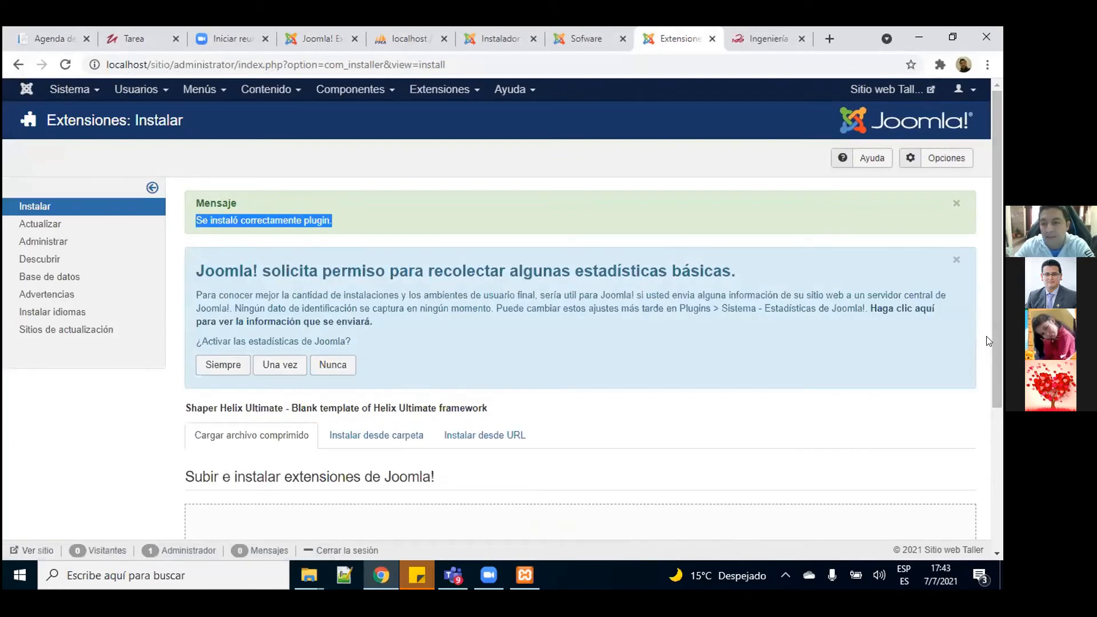
left_click_drag(1000, 336, 1000, 201)
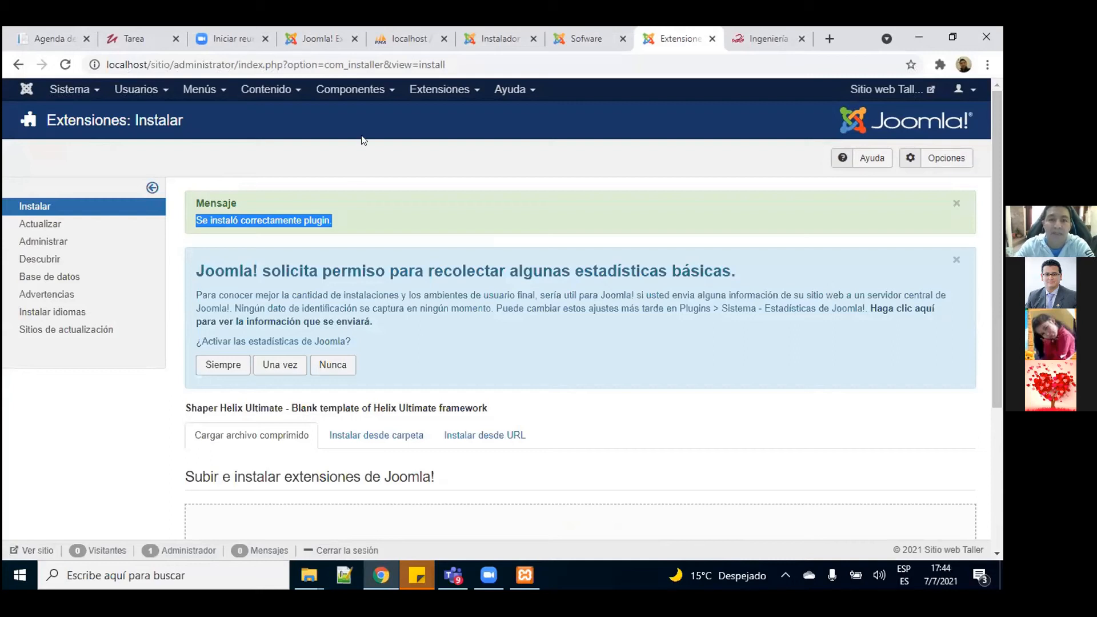
left_click(445, 92)
mouse_move(449, 126)
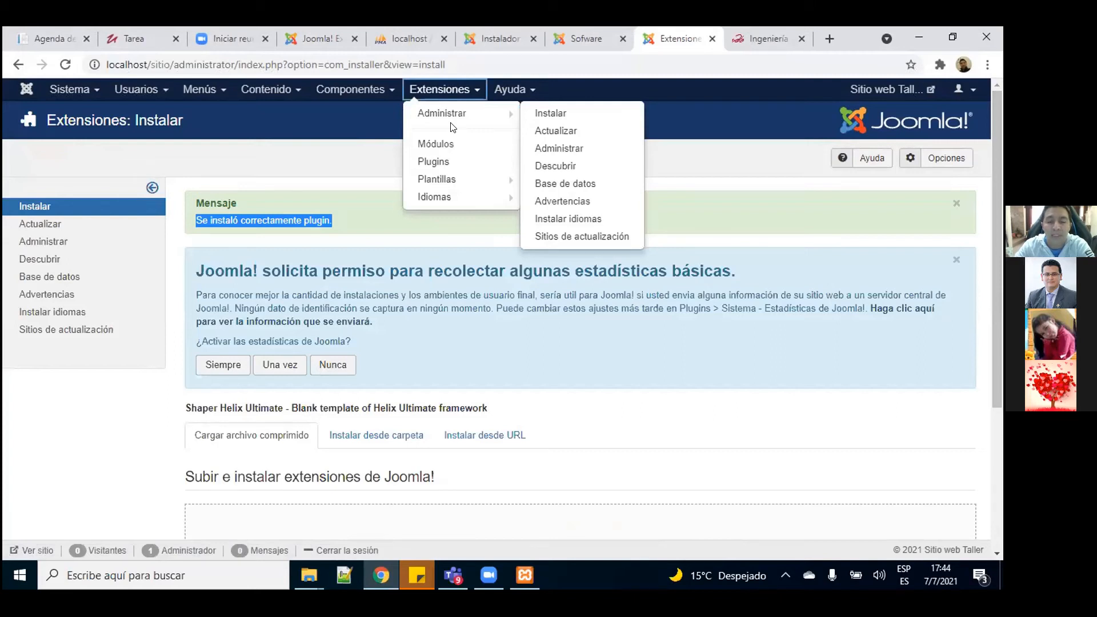
mouse_move(443, 179)
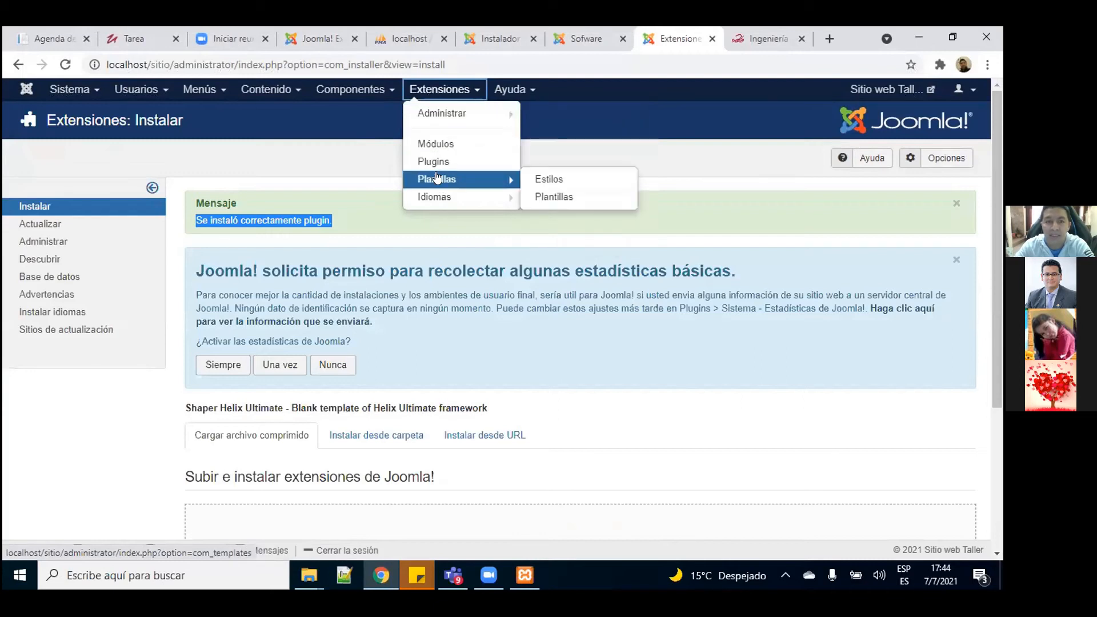
left_click(440, 180)
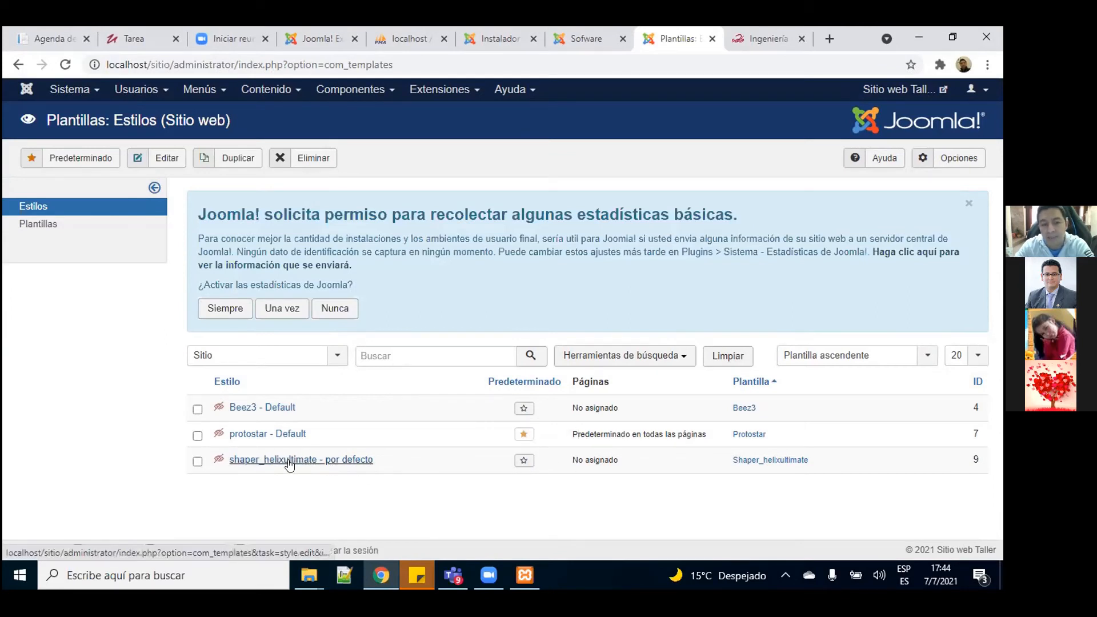
left_click(525, 463)
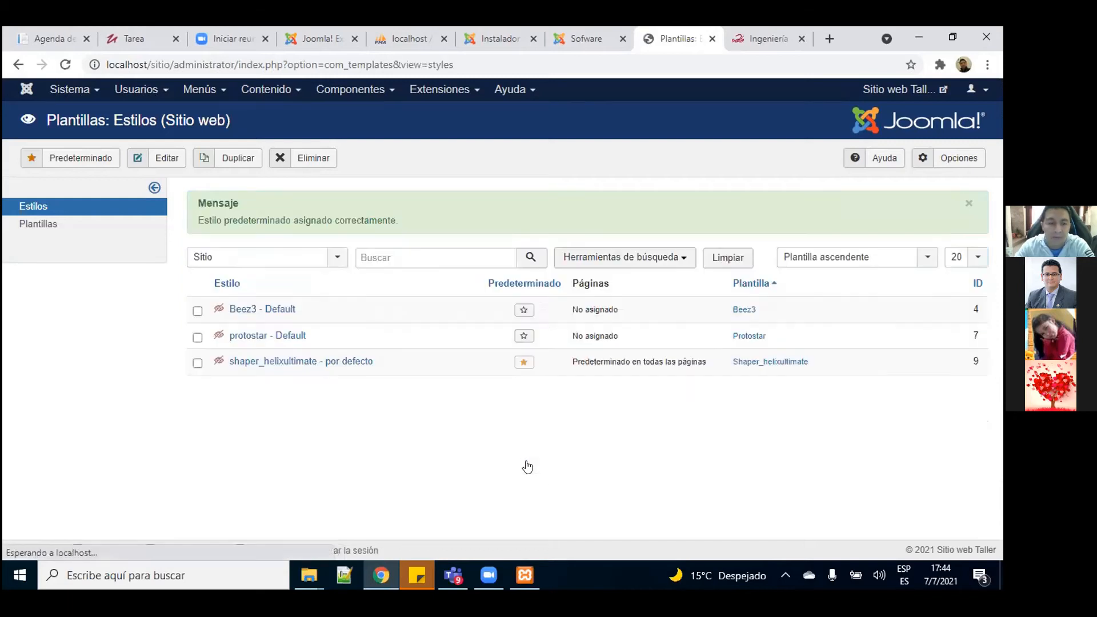
Step: Scroll through the Sofware page to inspect the Helix Ultimate layout and top contact bar
scroll(993, 272, "down", 1)
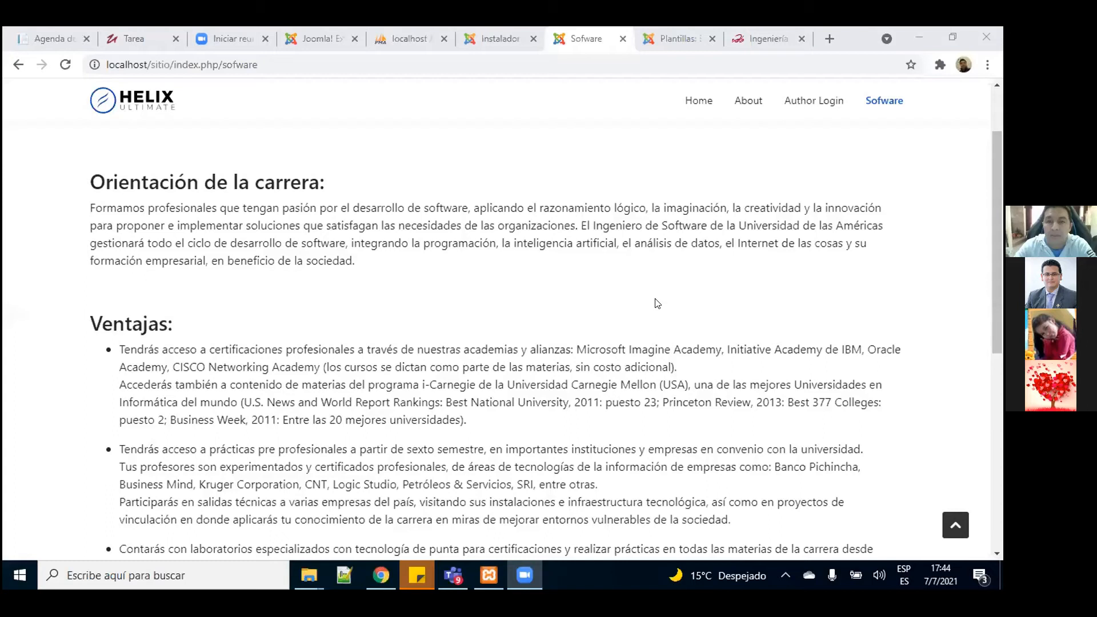
scroll(657, 303, "up", 3)
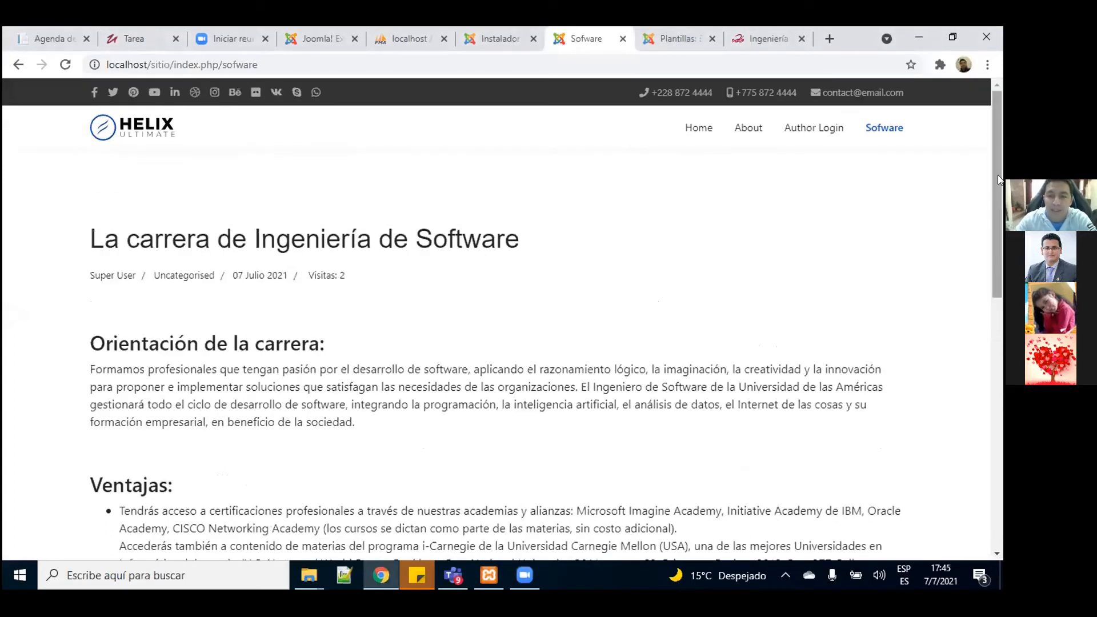
scroll(998, 175, "down", 10)
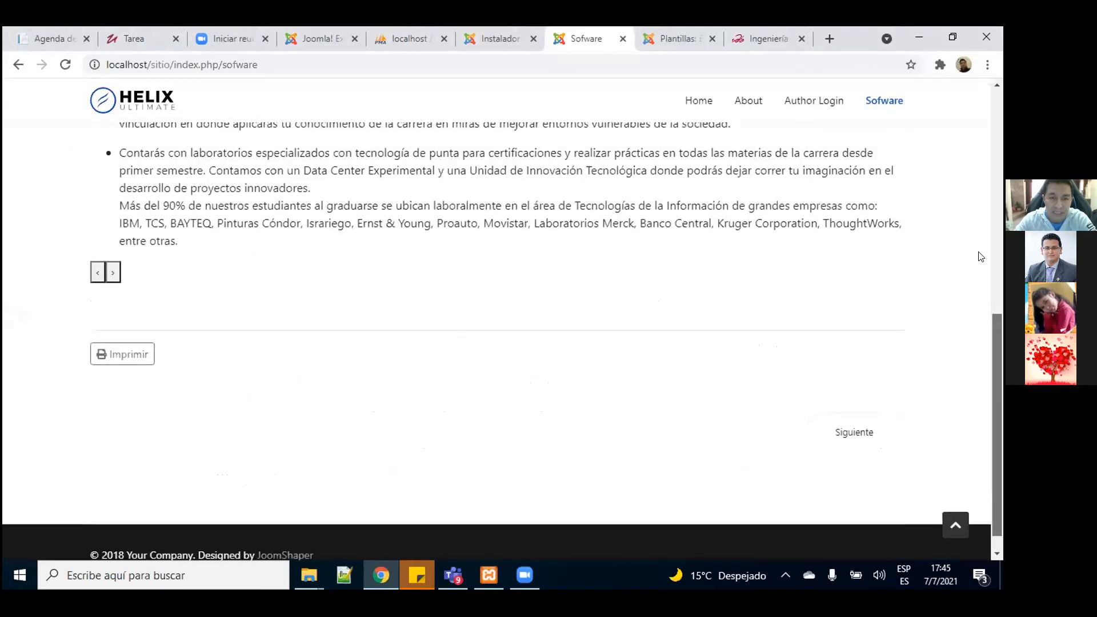
scroll(995, 109, "up", 10)
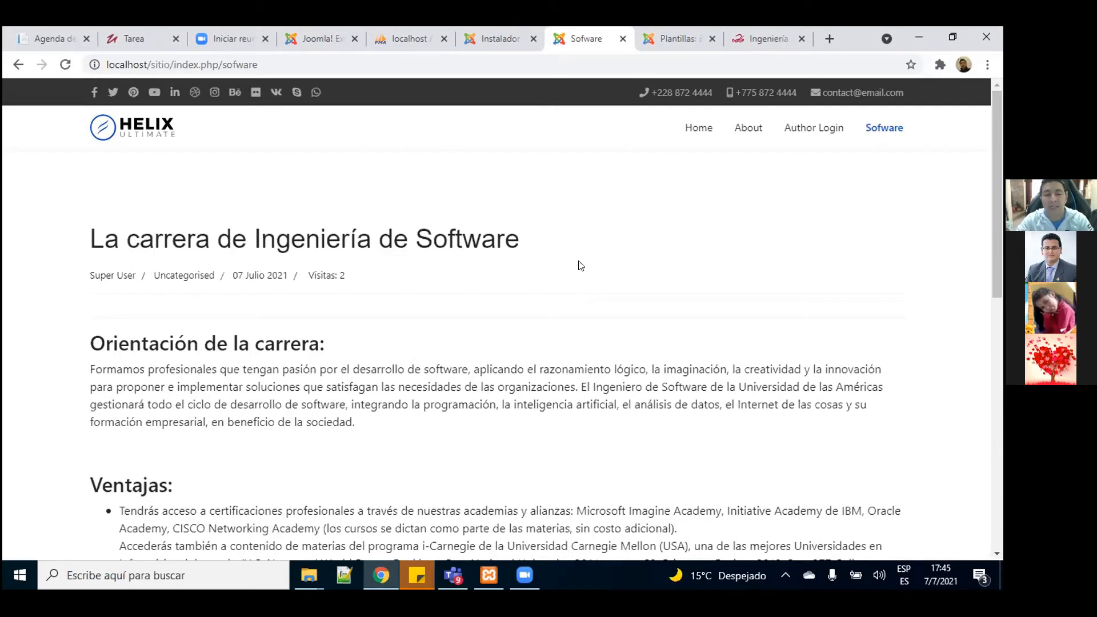
left_click(674, 38)
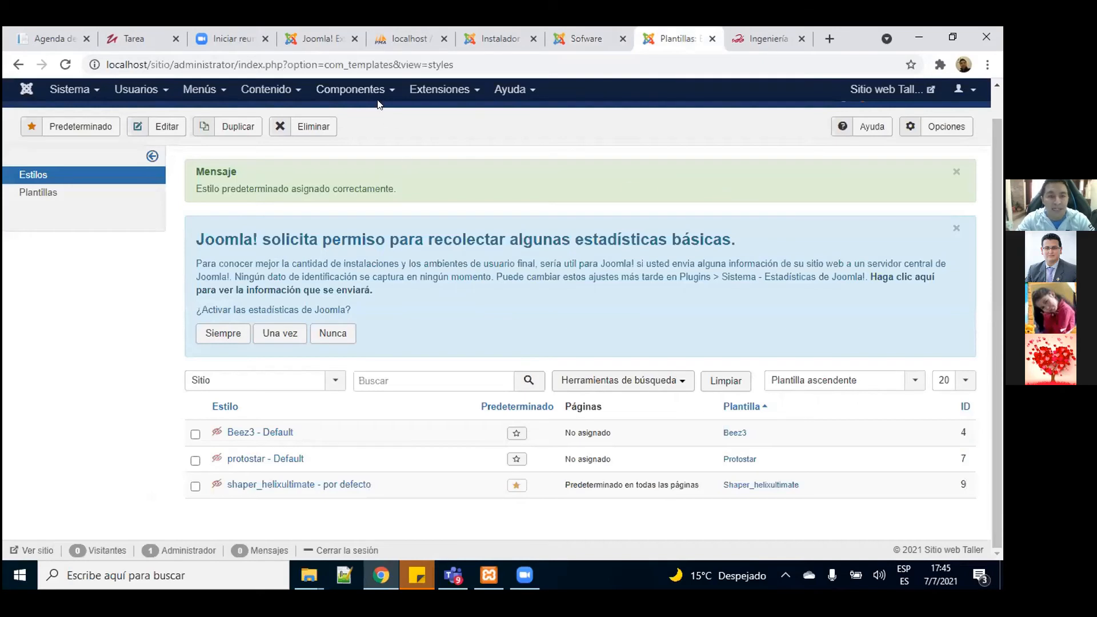
Step: Upload slideshowck-light_2.3.0.zip through the extension installer to install Slideshow CK
left_click(446, 88)
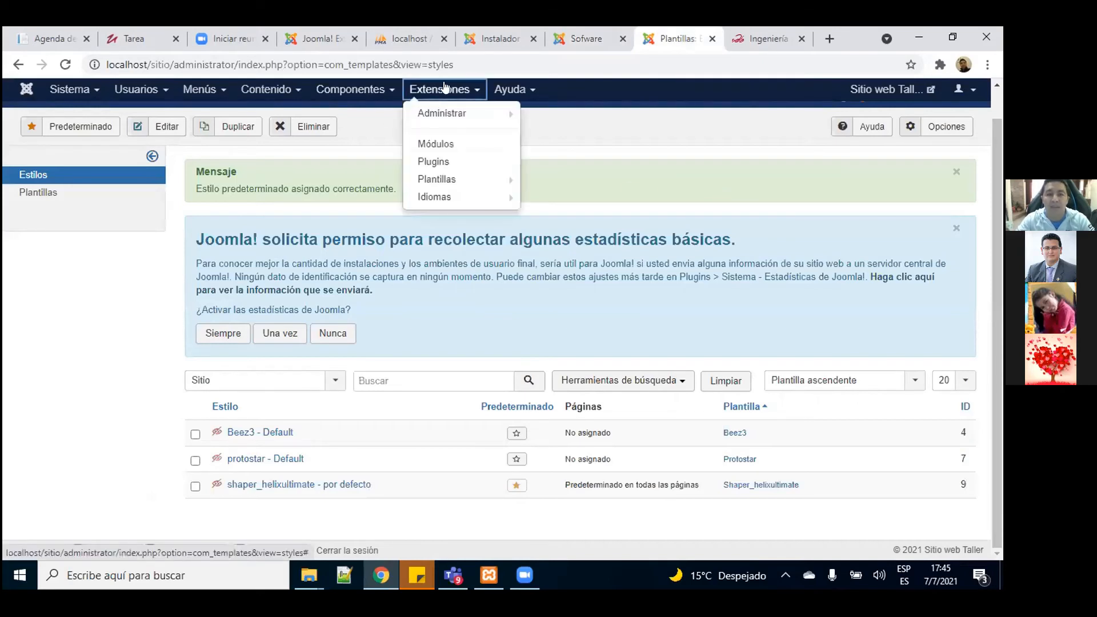
mouse_move(466, 114)
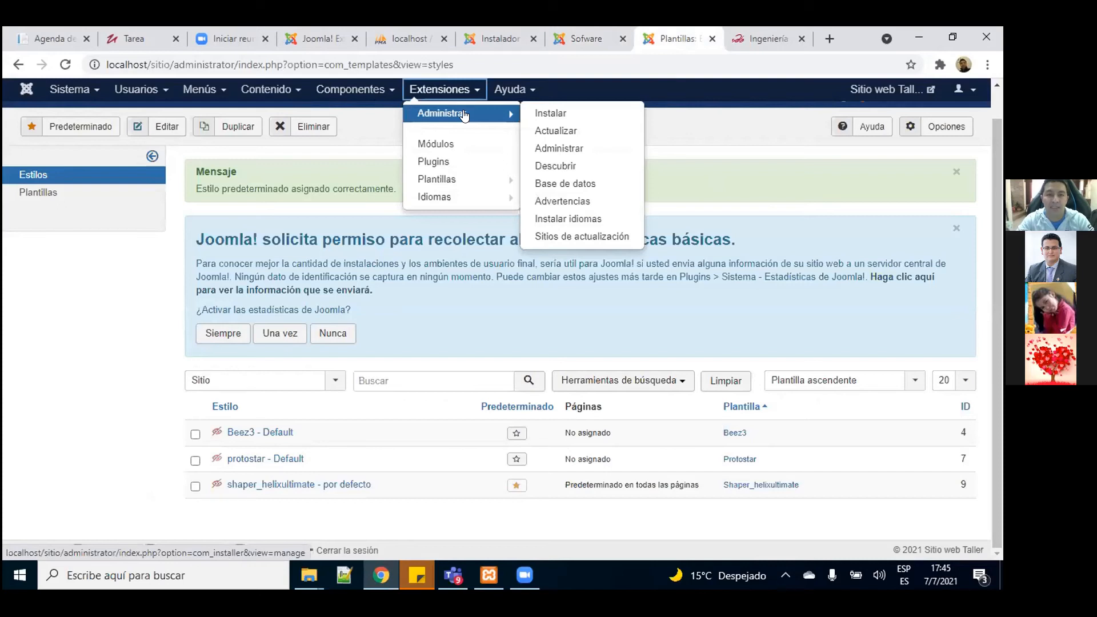
left_click(548, 114)
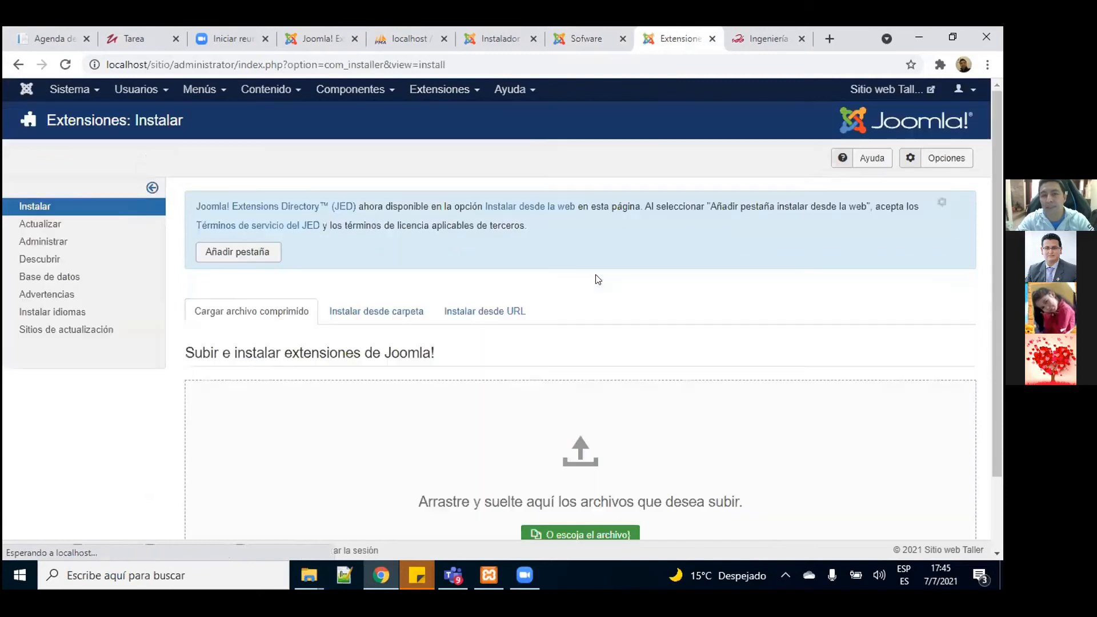
left_click_drag(1000, 269, 1000, 421)
left_click(567, 448)
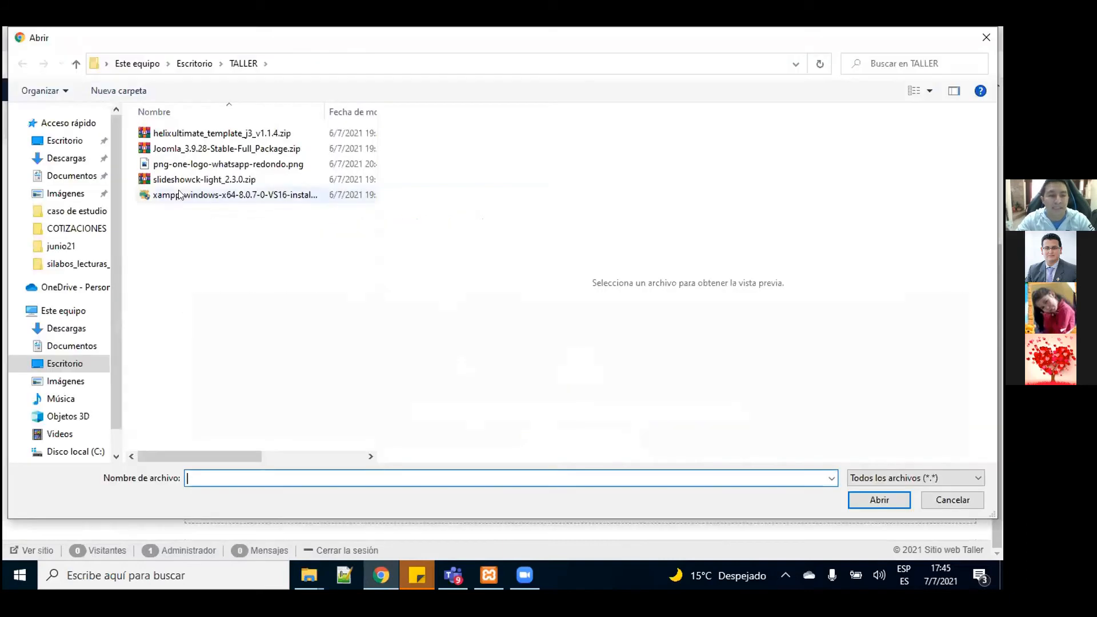
left_click(169, 180)
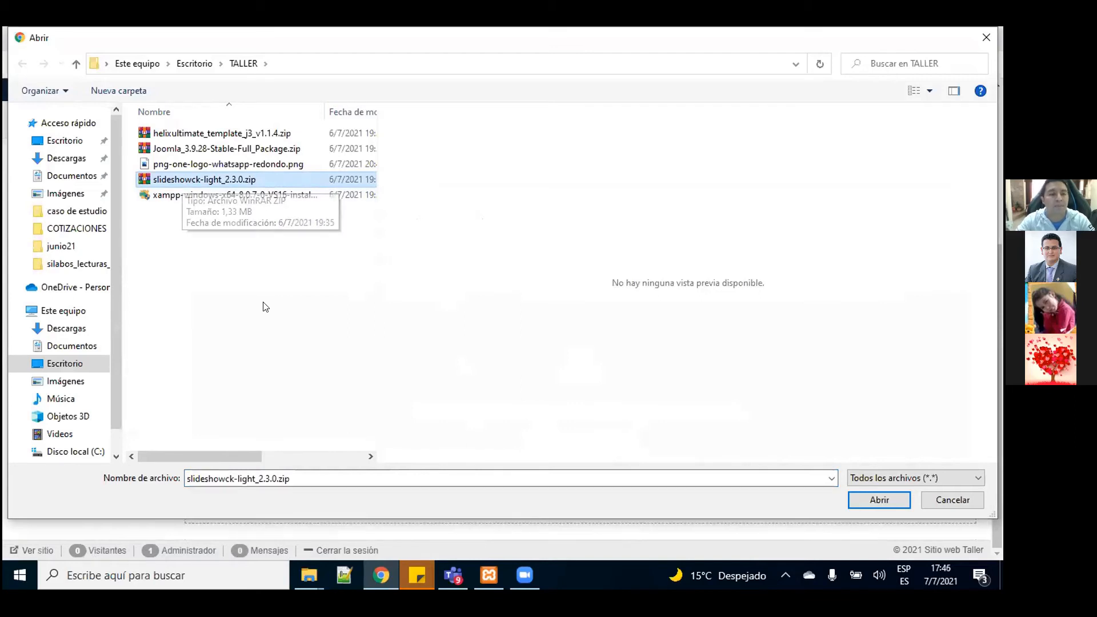
left_click(874, 500)
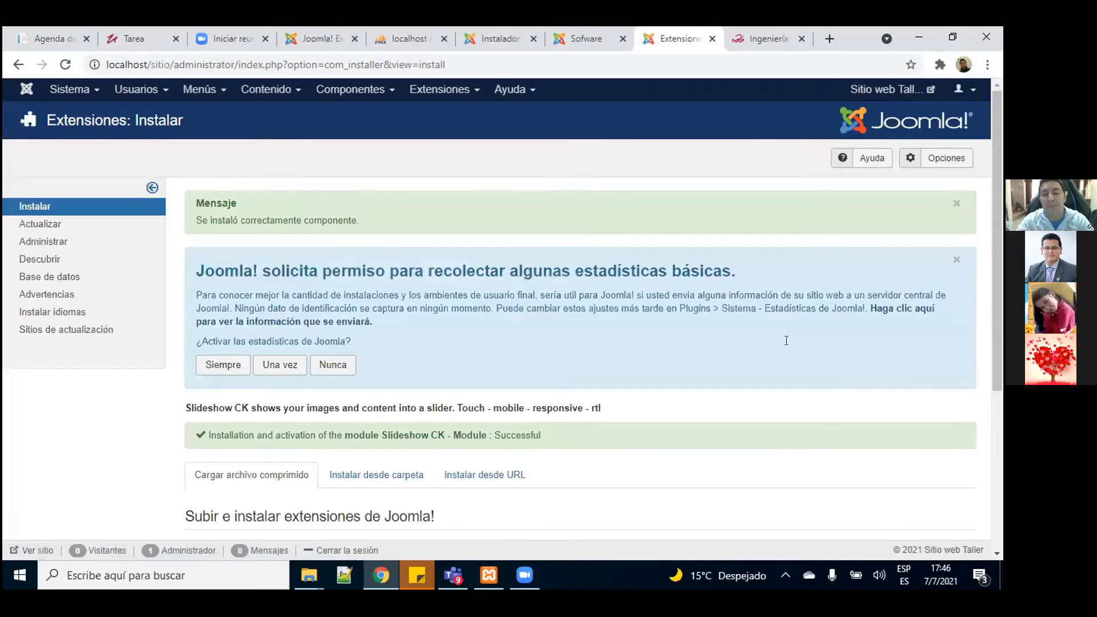
left_click_drag(994, 223, 1000, 181)
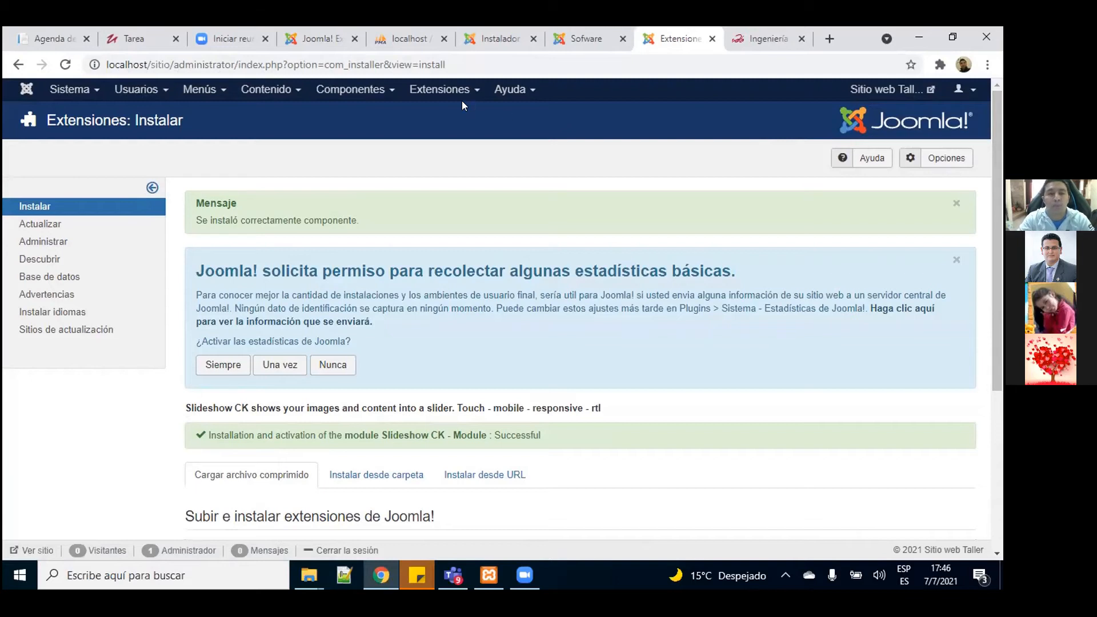
Step: Open Extensiones > Módulos and scroll down to the unpublished Slideshow CK entry
left_click(437, 90)
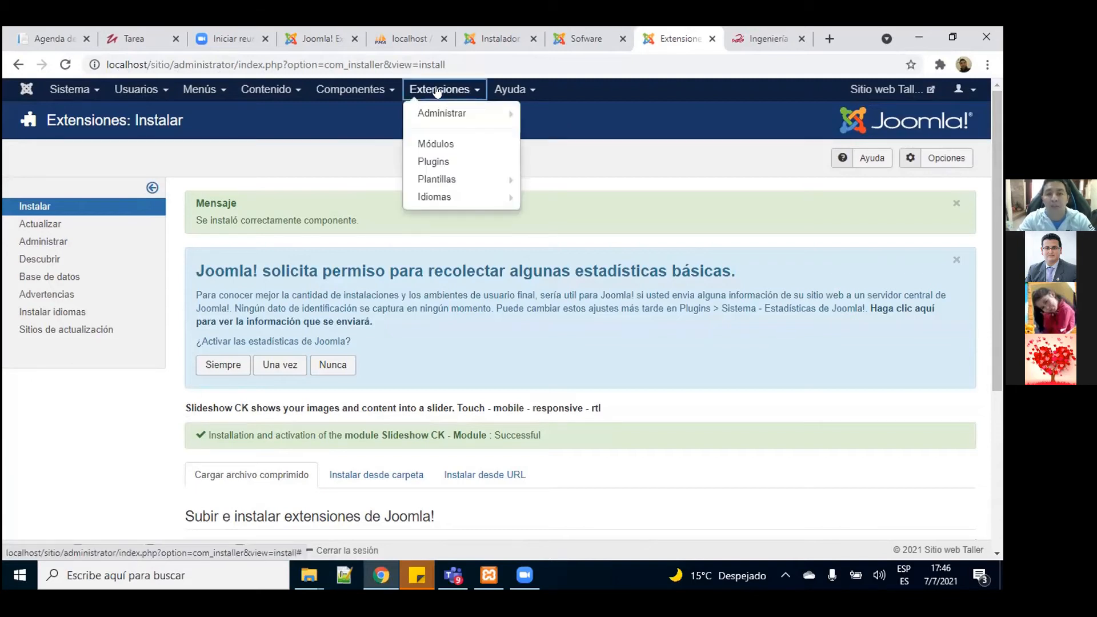
left_click(437, 146)
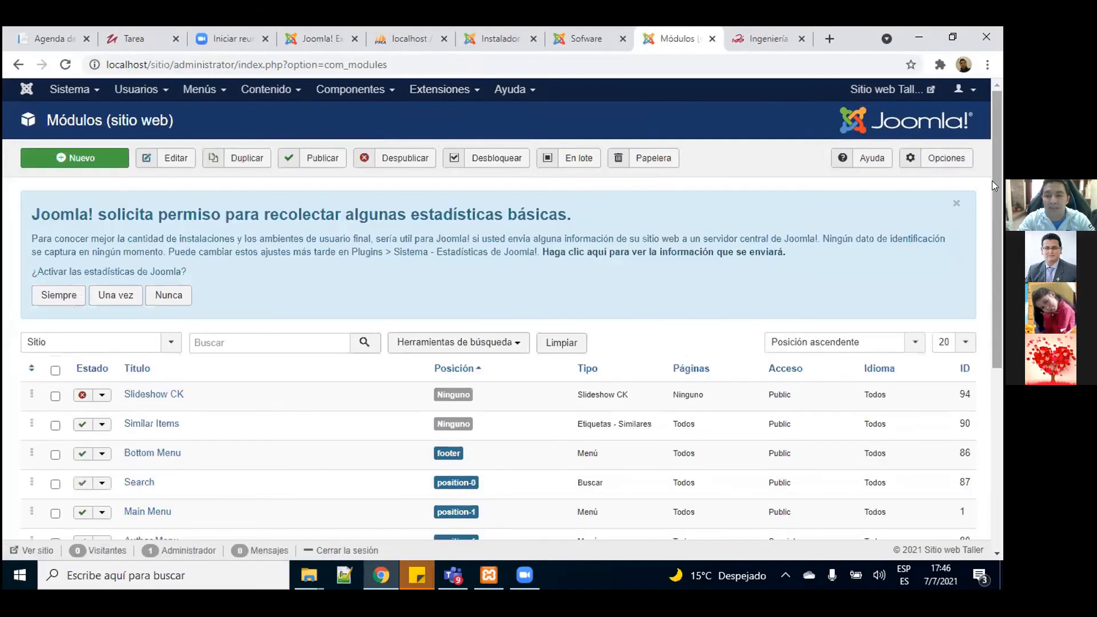
scroll(991, 242, "down", 3)
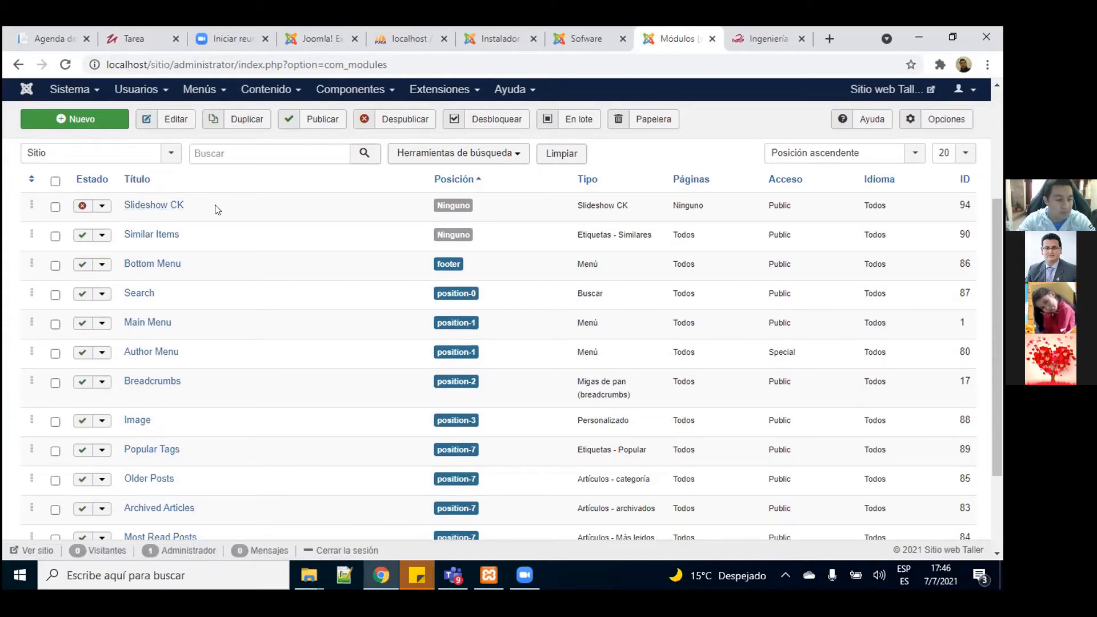
Step: Set the Slideshow CK module's Estado to Publicado and choose Ocultar for Mostrar título
left_click(161, 206)
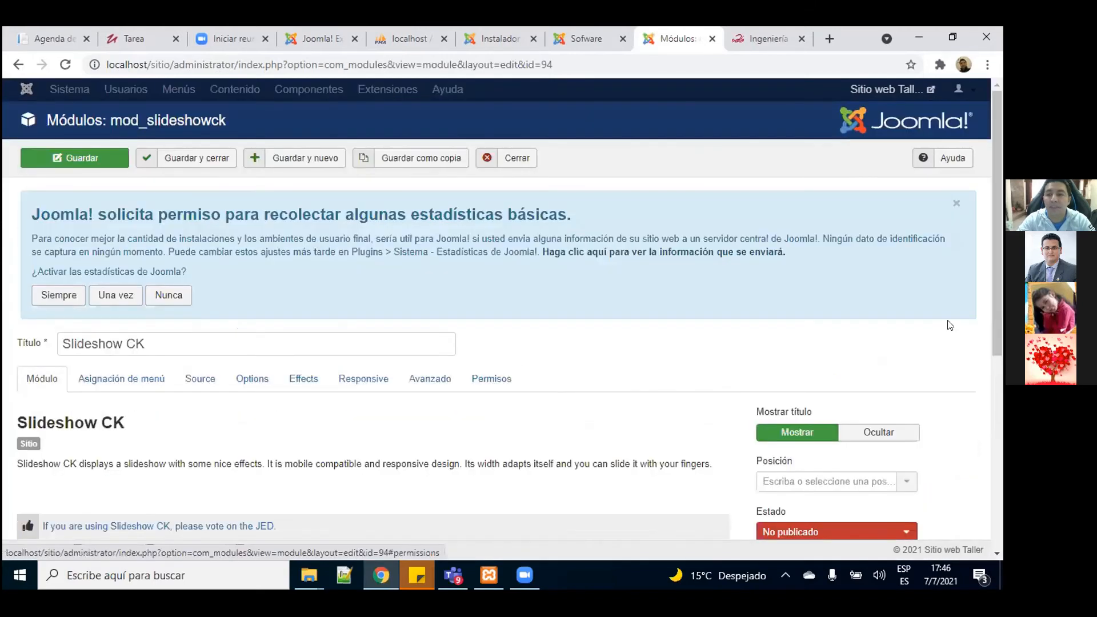
left_click_drag(998, 218, 993, 316)
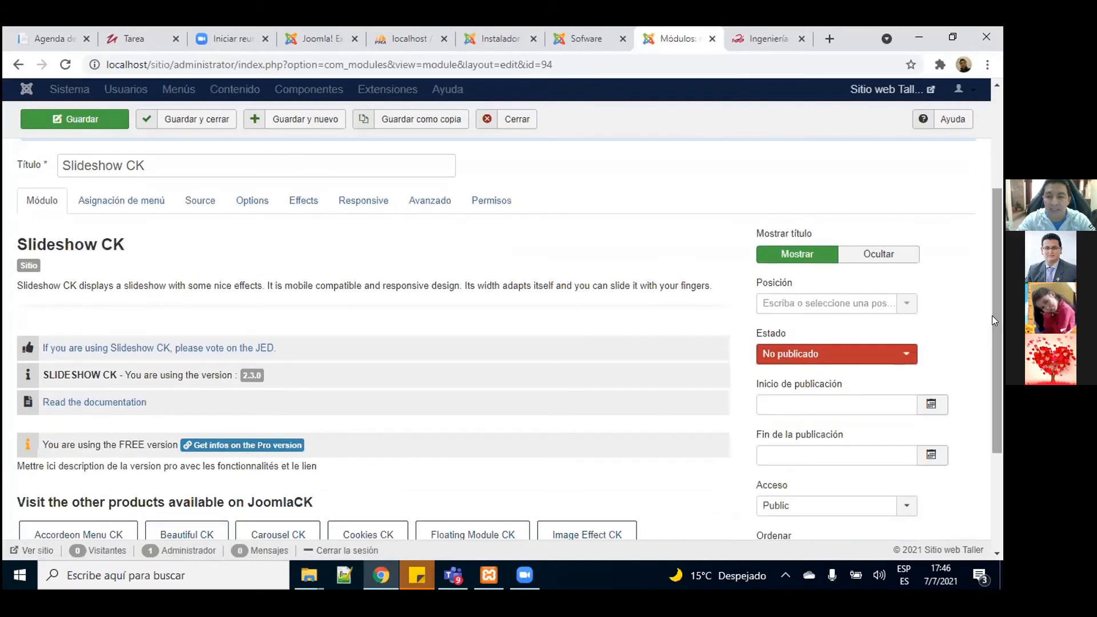
left_click(785, 355)
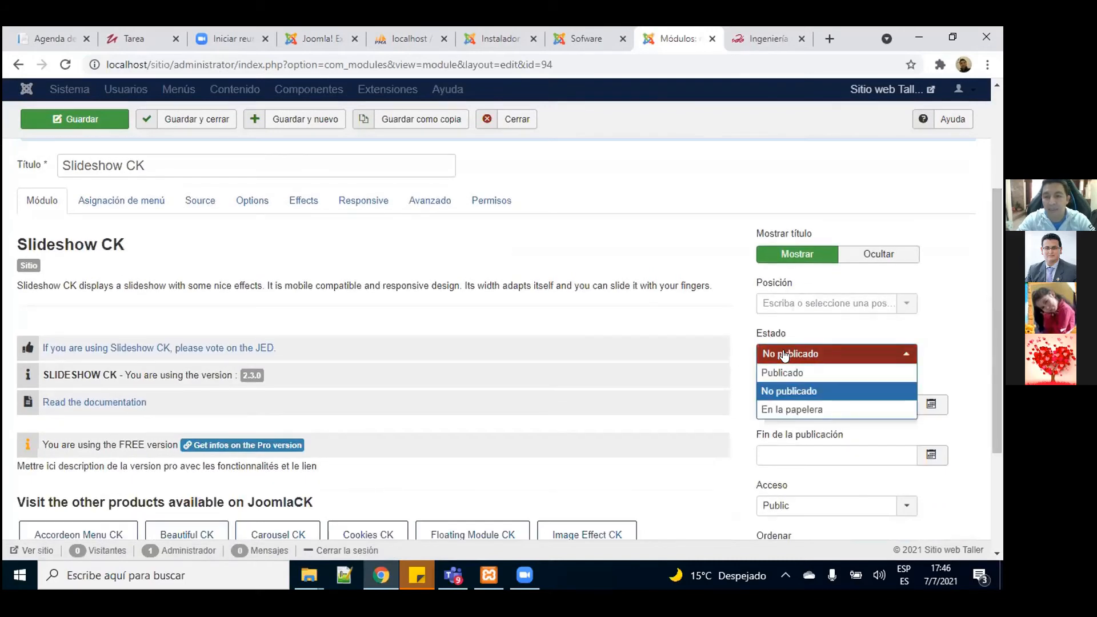
left_click(789, 372)
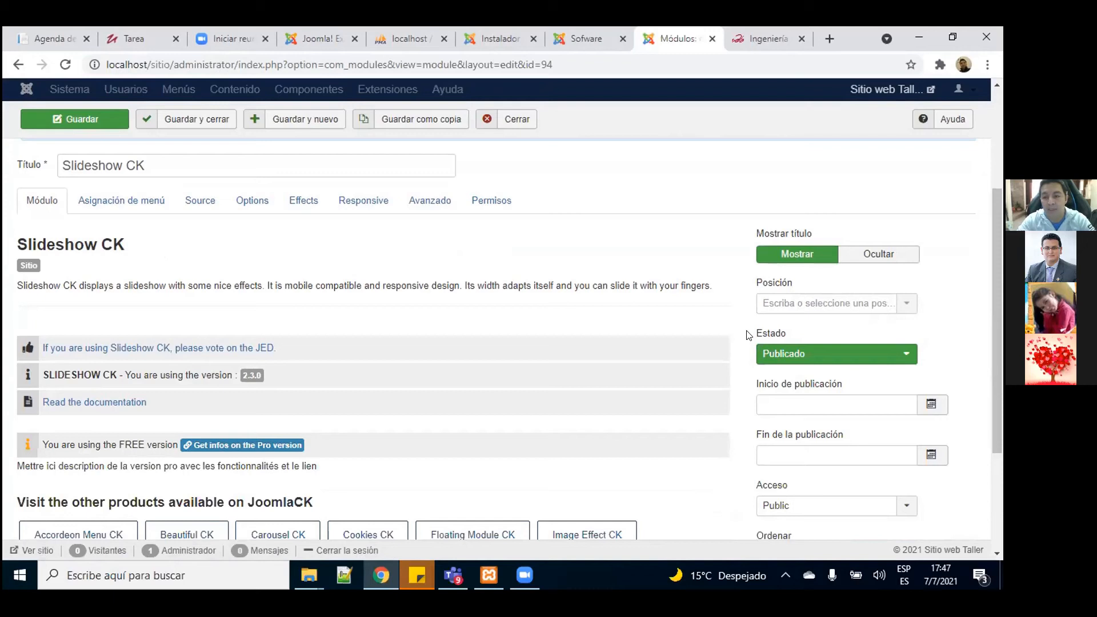
left_click_drag(1000, 332, 1000, 222)
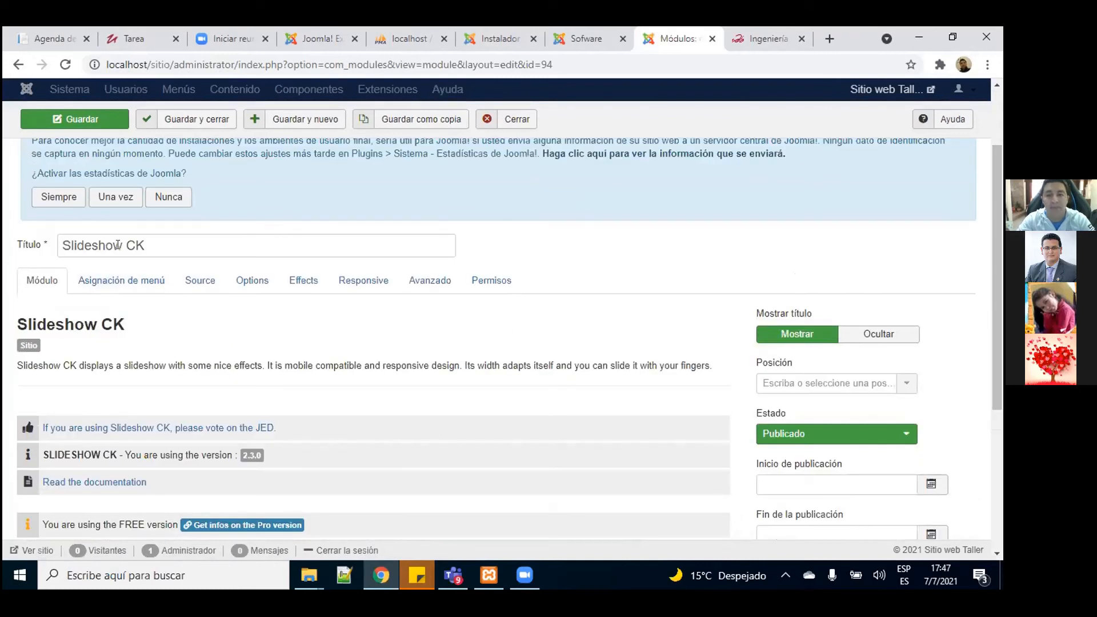
left_click_drag(157, 238, 55, 238)
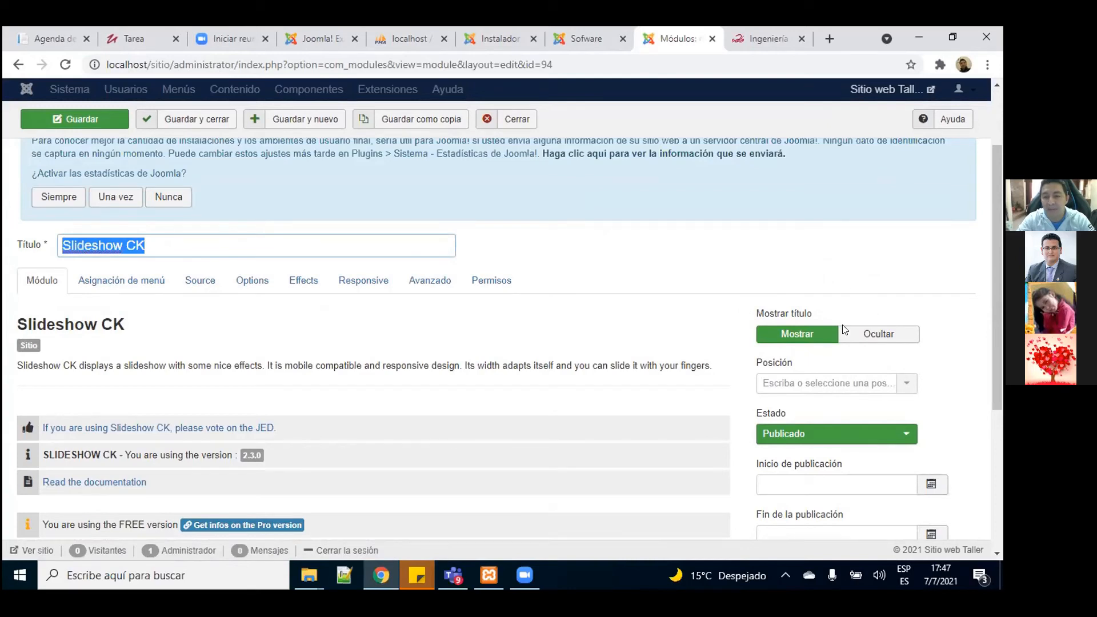
left_click_drag(999, 246, 1001, 221)
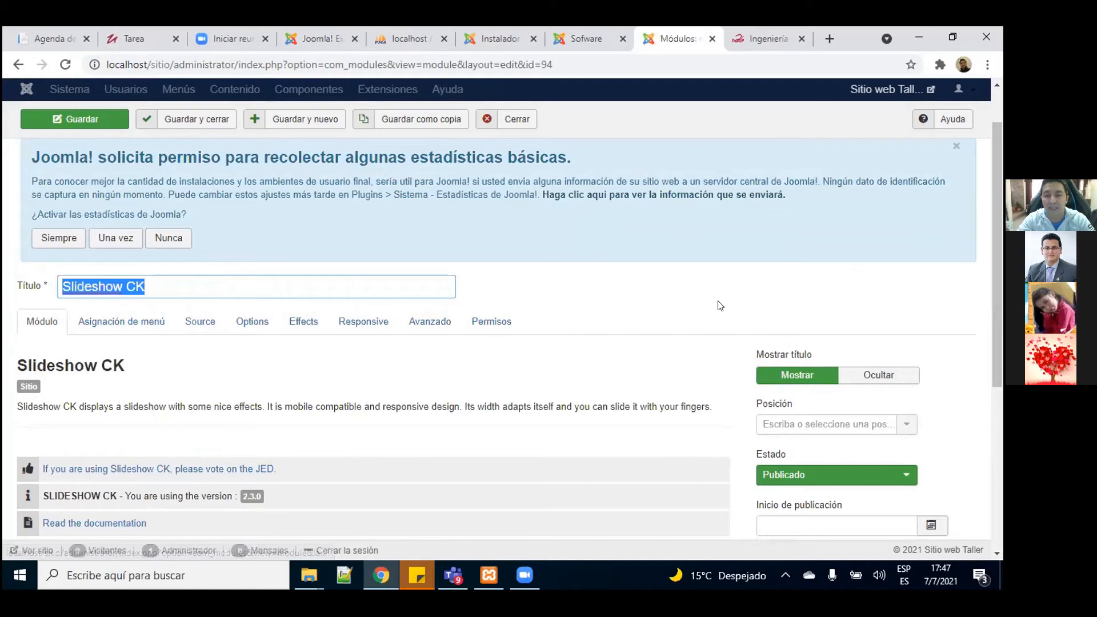
left_click(876, 376)
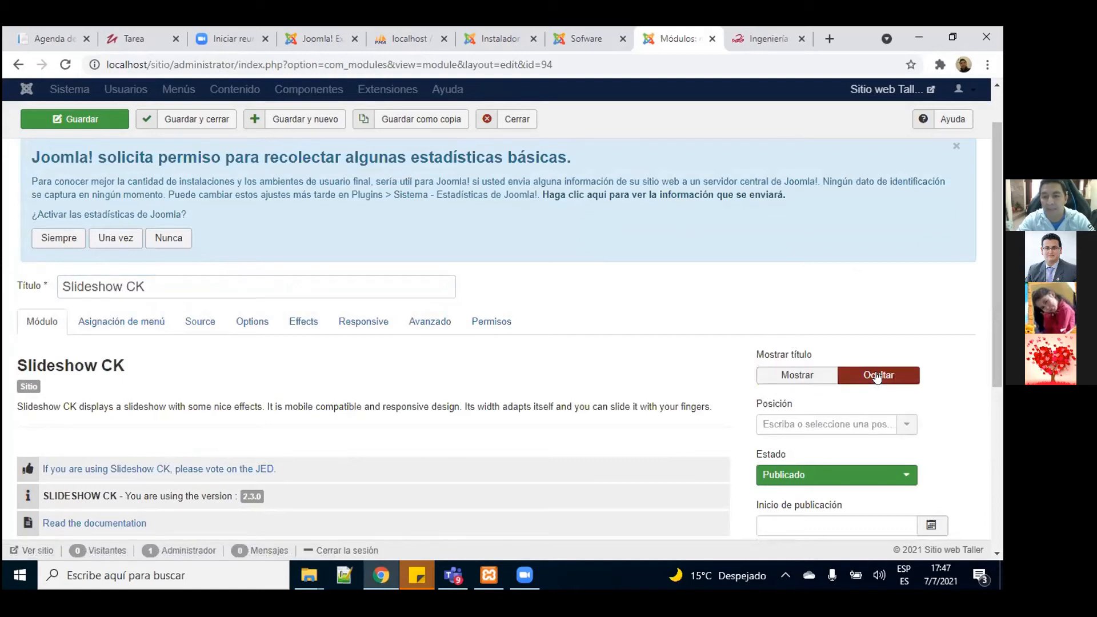
left_click_drag(998, 253, 998, 216)
left_click(587, 39)
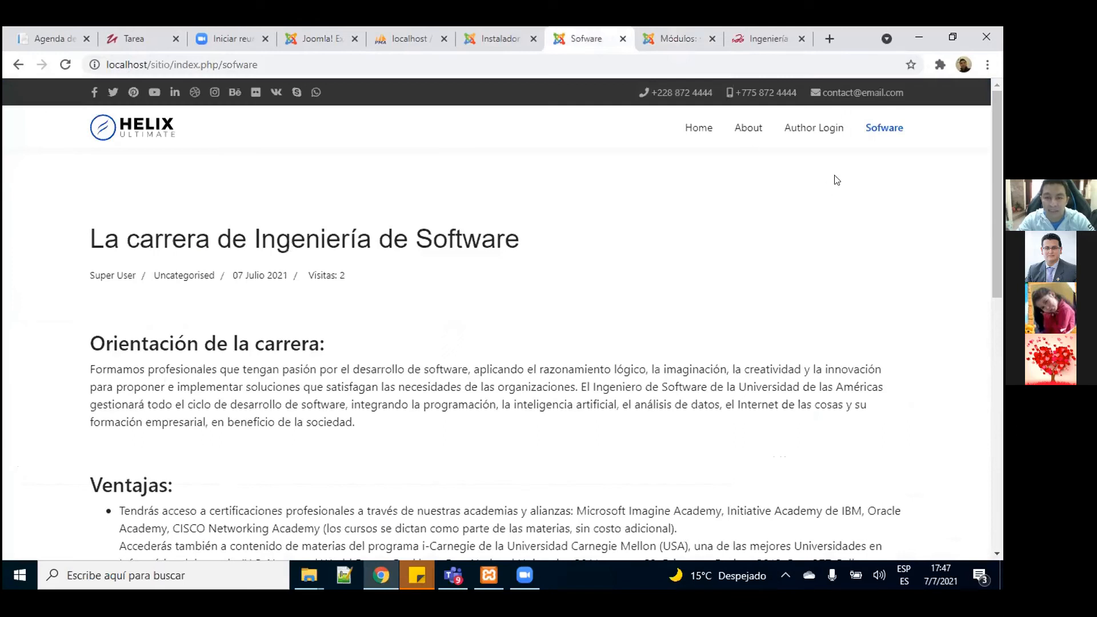
Step: Scroll through the live 'La carrera de Ingeniería de Software' article, then return to the module editor
left_click_drag(1000, 165, 999, 117)
scroll(1001, 173, "down", 10)
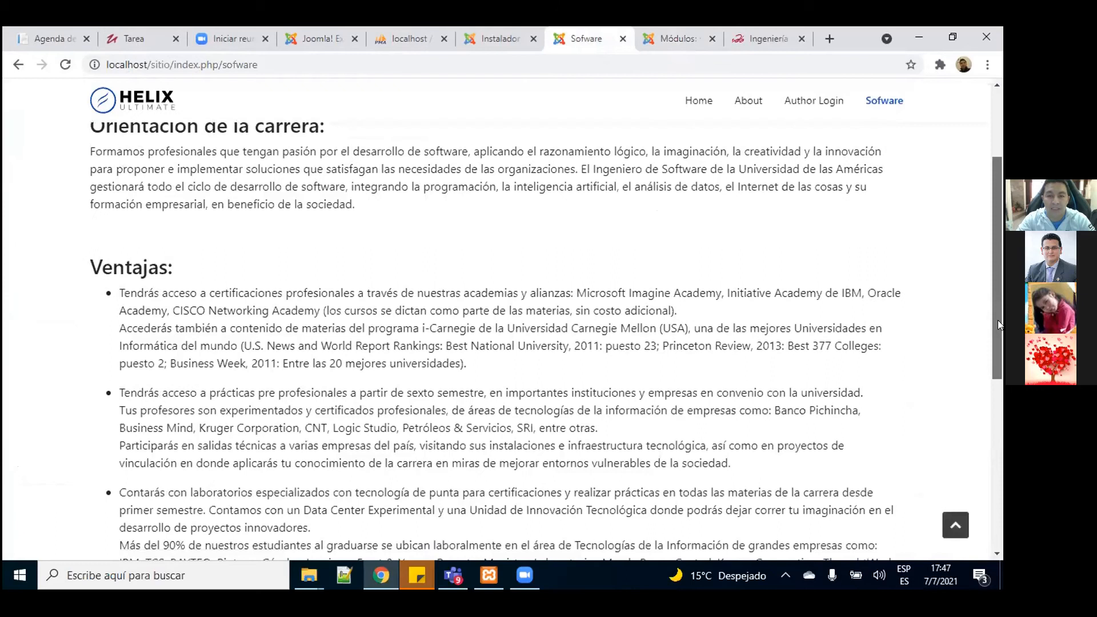
left_click_drag(1000, 156, 1000, 114)
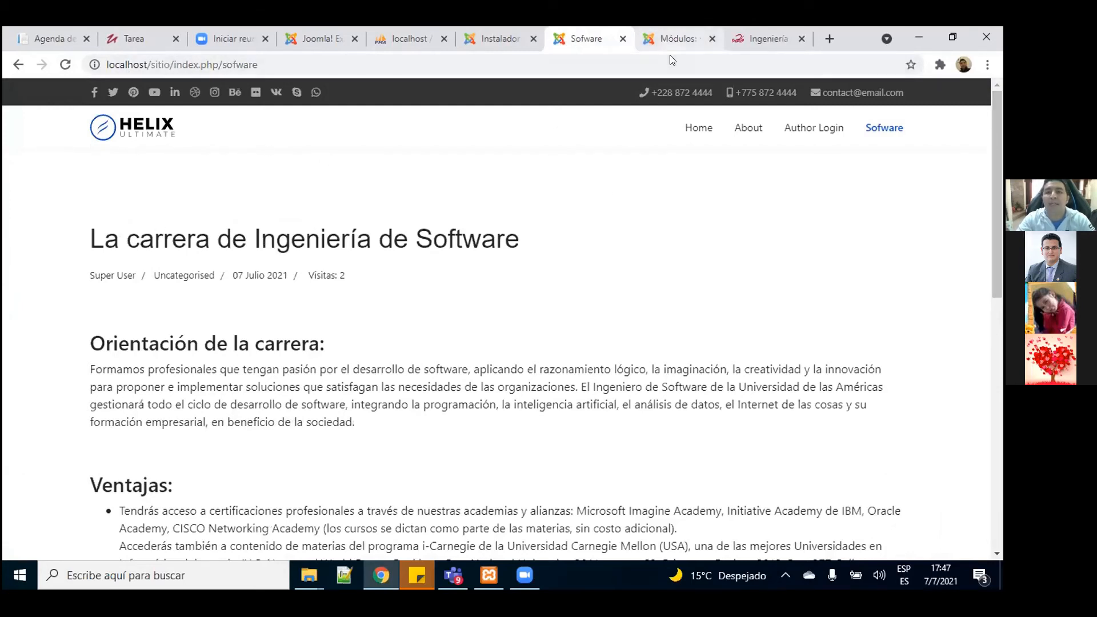
left_click(670, 40)
Step: Scroll down to the module's Posición field and view its help text
scroll(766, 378, "down", 2)
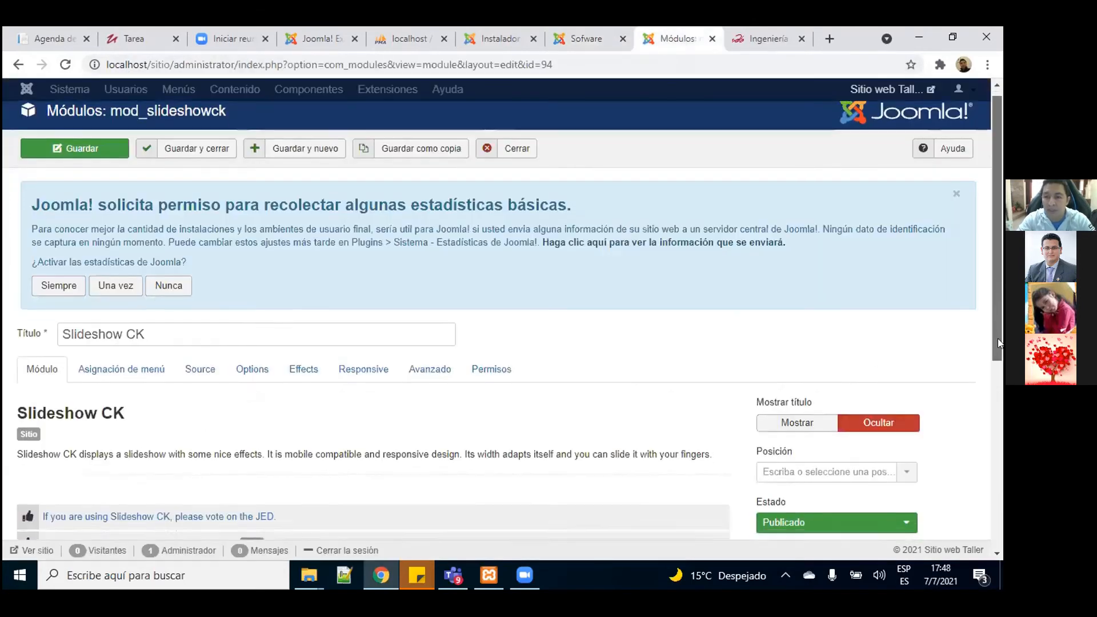
left_click_drag(754, 337, 802, 339)
left_click(820, 339)
scroll(1000, 286, "down", 1)
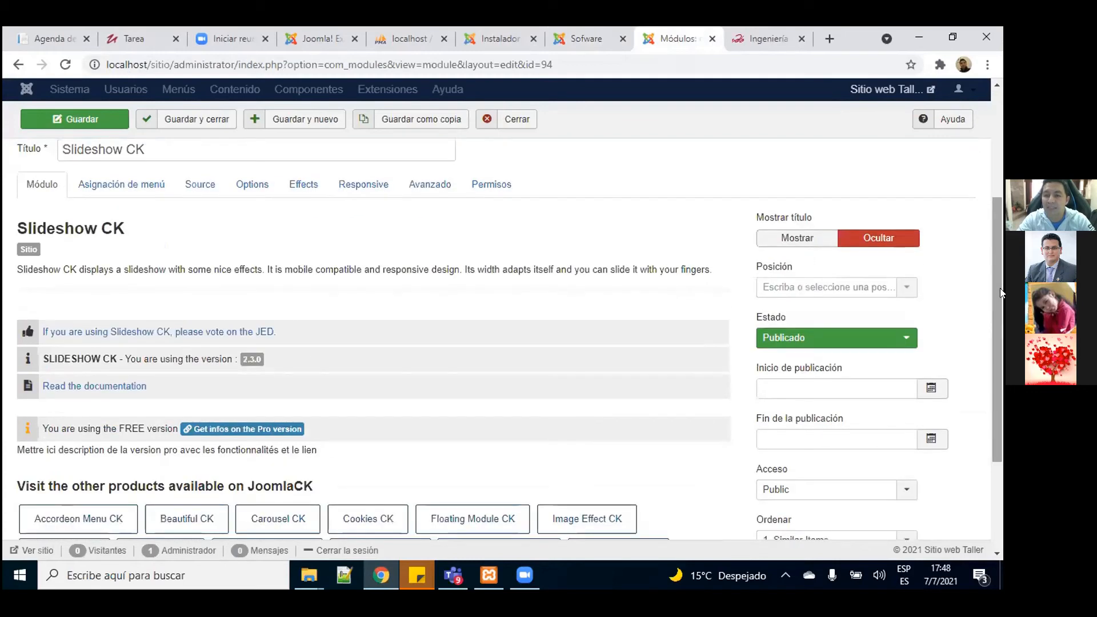
Step: Pick Title [title] from the Posición list and use Guardar y cerrar
left_click(902, 290)
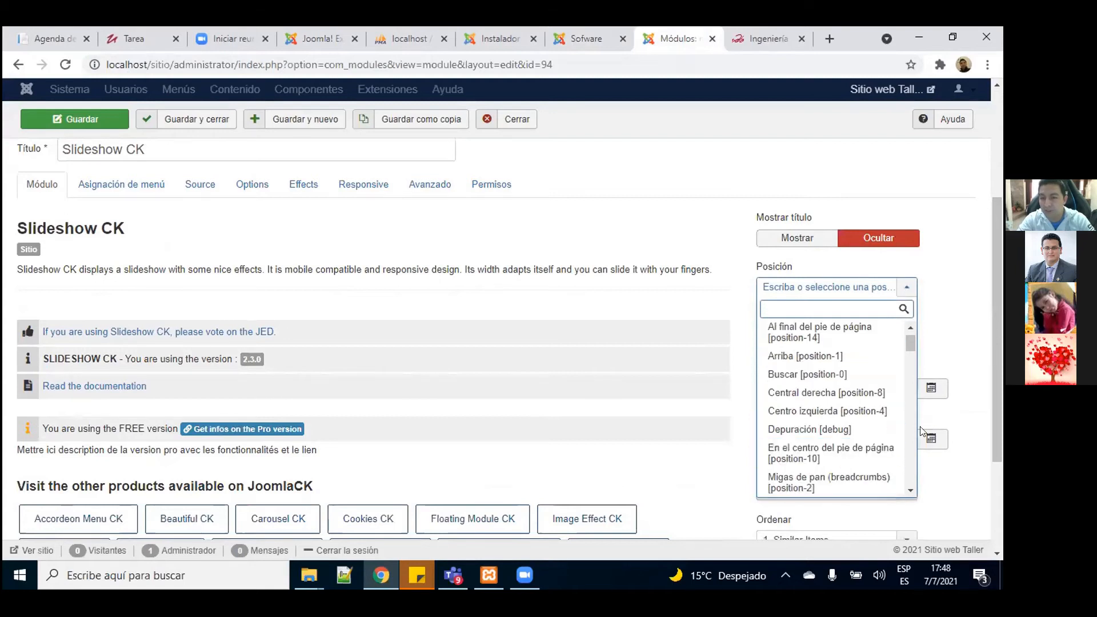
left_click(911, 491)
left_click(911, 491)
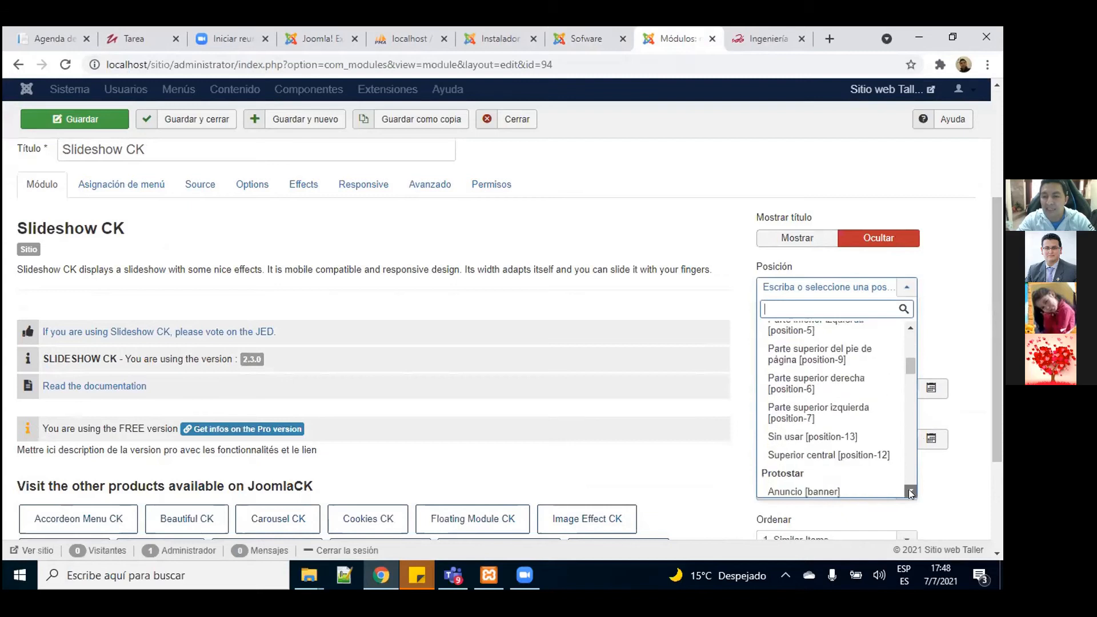
left_click(911, 491)
left_click(911, 493)
left_click(911, 493)
left_click(911, 492)
left_click(911, 493)
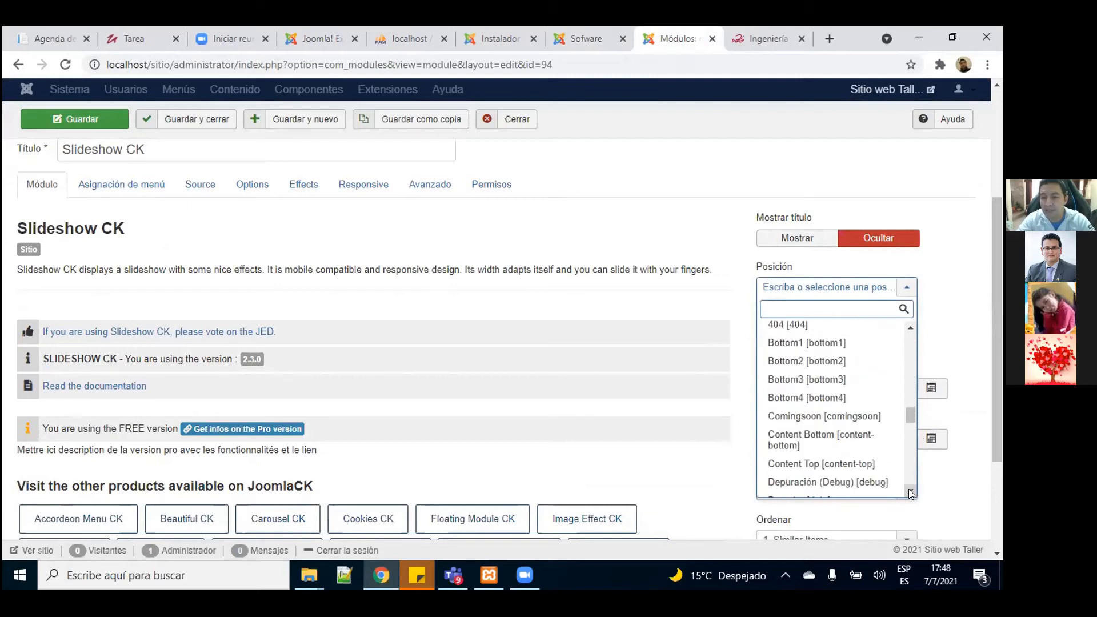
left_click(910, 327)
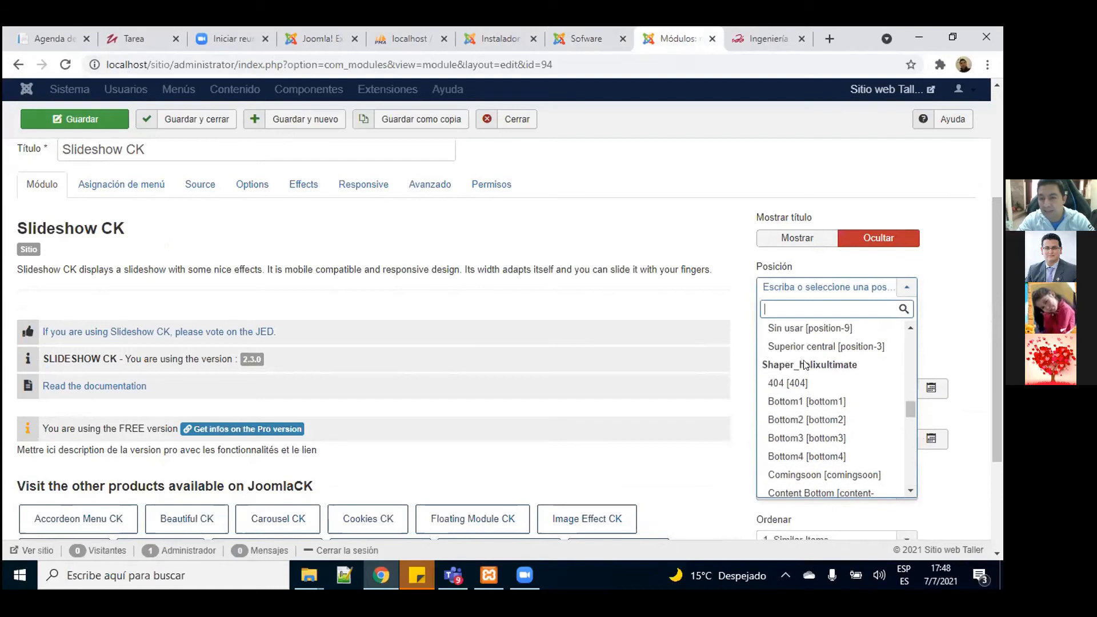
left_click(909, 493)
left_click(910, 493)
left_click(910, 492)
left_click(909, 492)
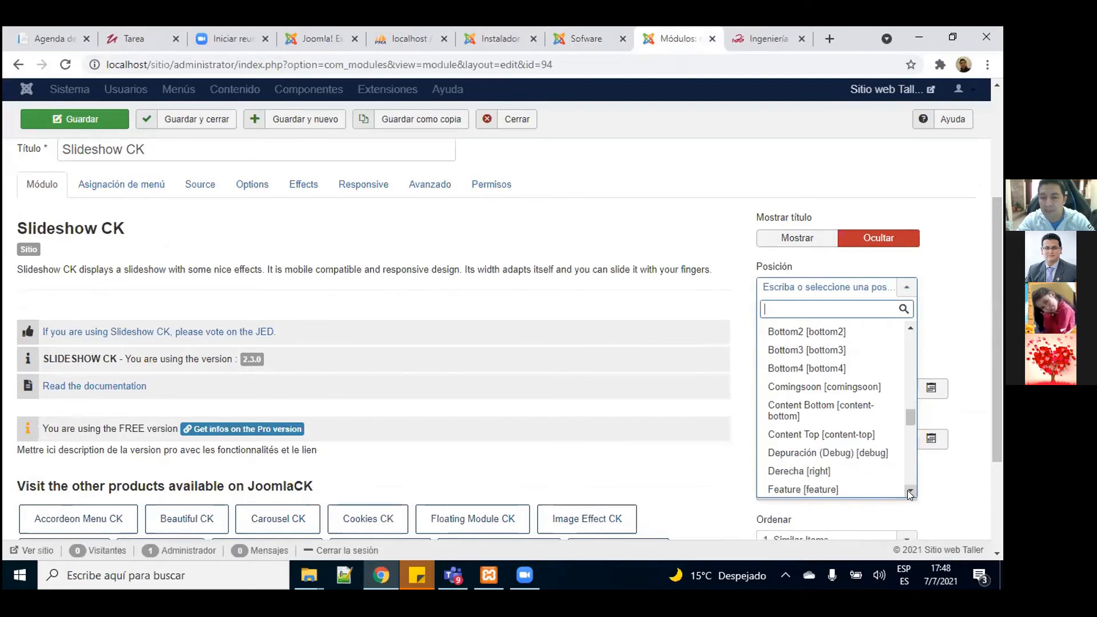
left_click(910, 492)
left_click(910, 493)
left_click(910, 492)
left_click(910, 493)
left_click(909, 493)
left_click(910, 492)
left_click(910, 493)
left_click(909, 493)
left_click(910, 492)
left_click(909, 493)
left_click(909, 492)
left_click(910, 493)
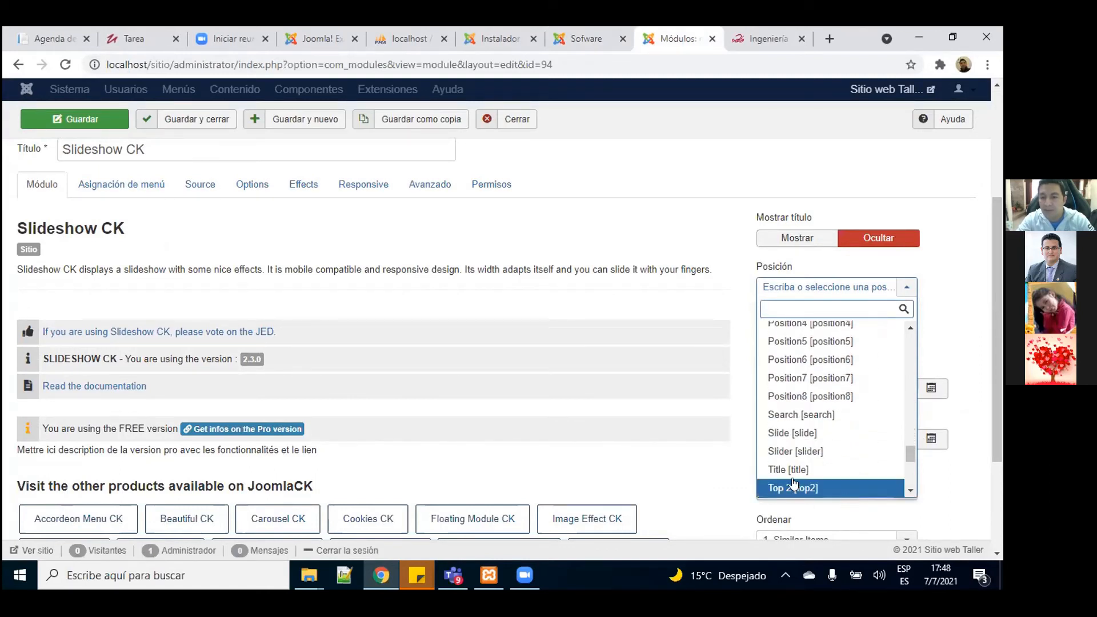
left_click(793, 472)
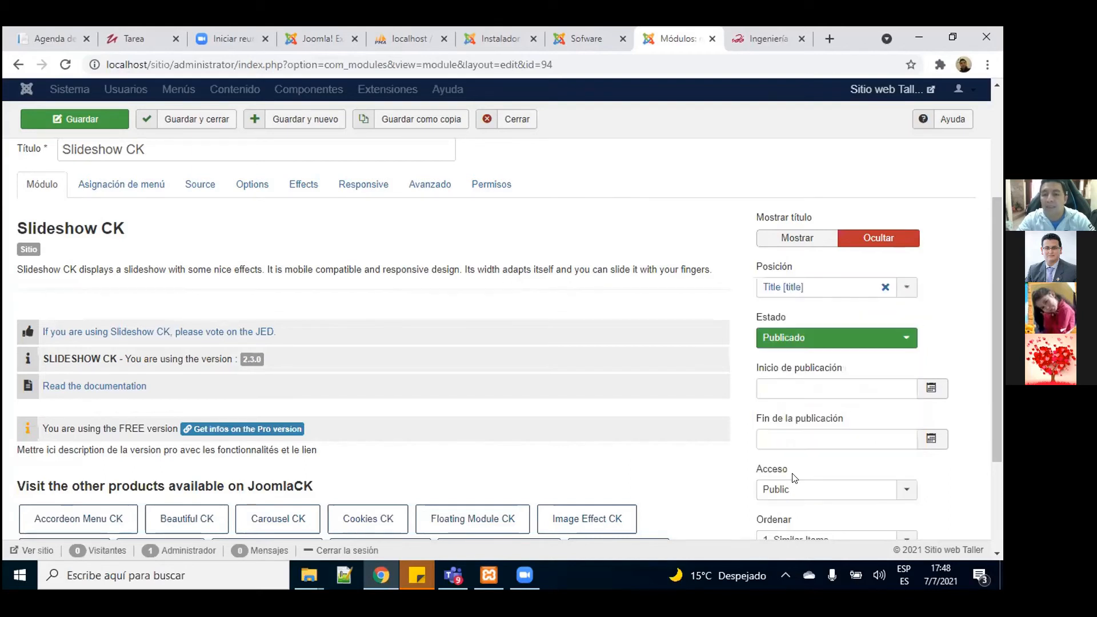
left_click(188, 121)
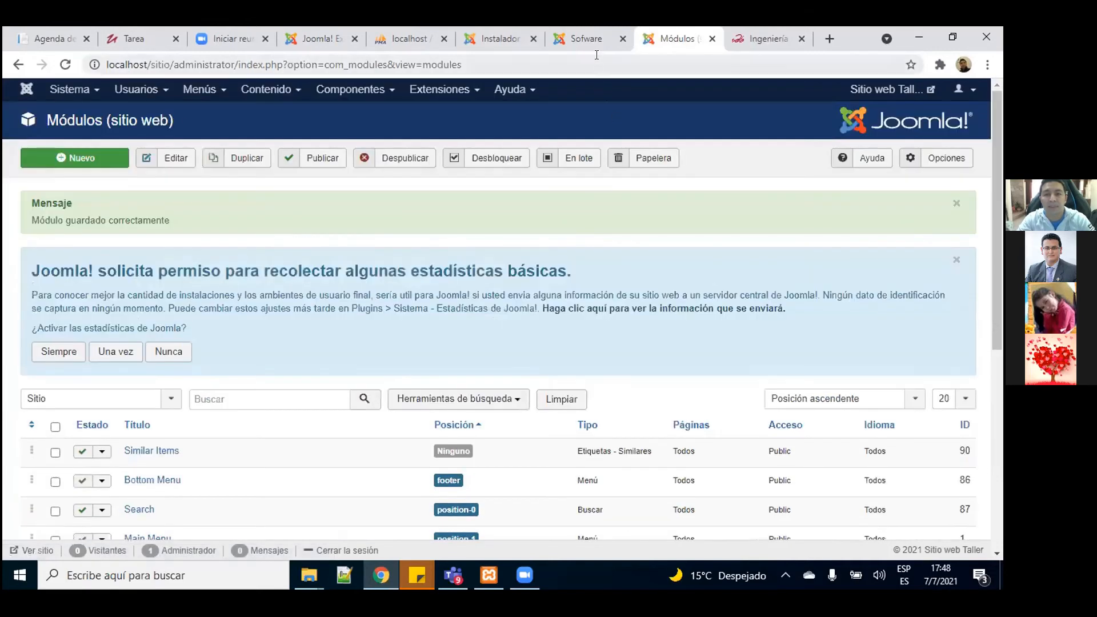
Step: Reload the live Sofware page with F5 and scroll it to check the module
left_click(588, 41)
key("F5")
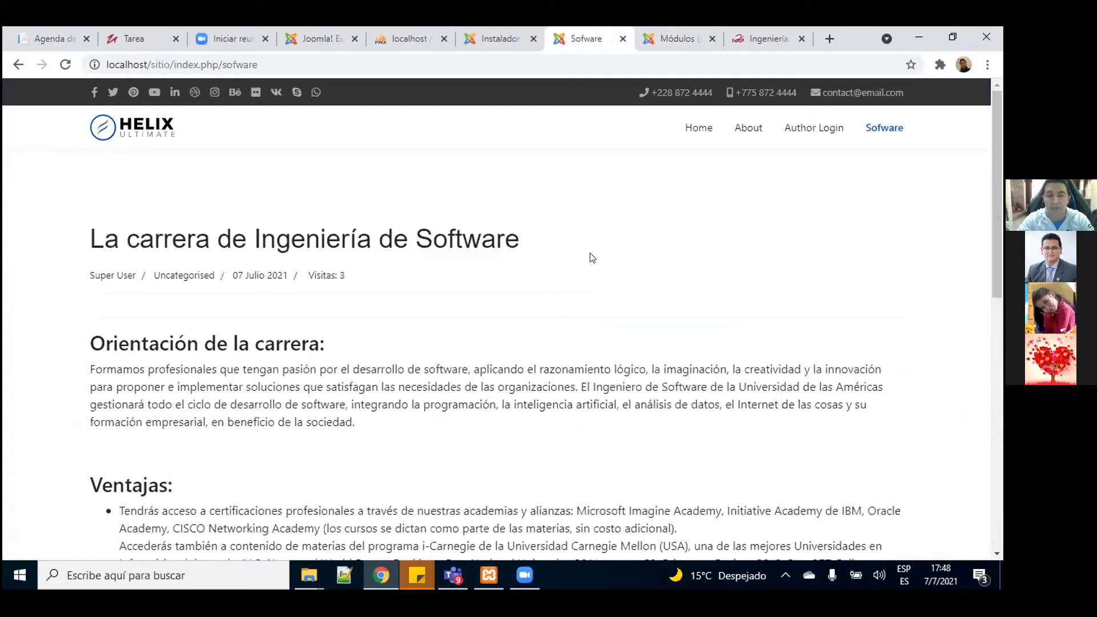
scroll(592, 257, "down", 1)
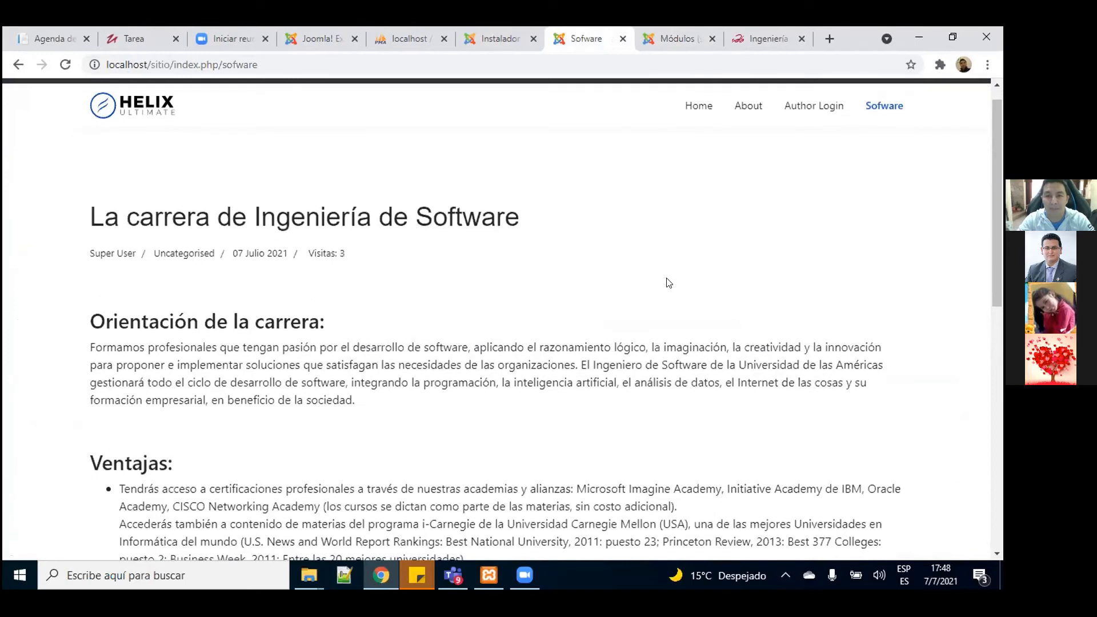
scroll(995, 116, "up", 1)
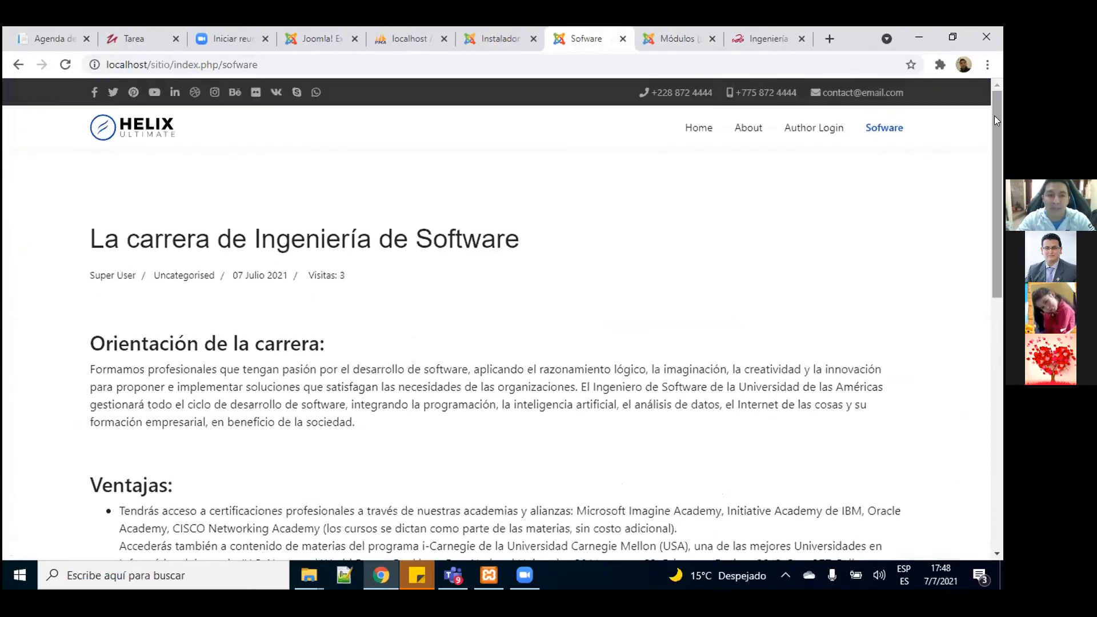
Step: Reopen Slideshow CK for editing from the site modules list
left_click(679, 39)
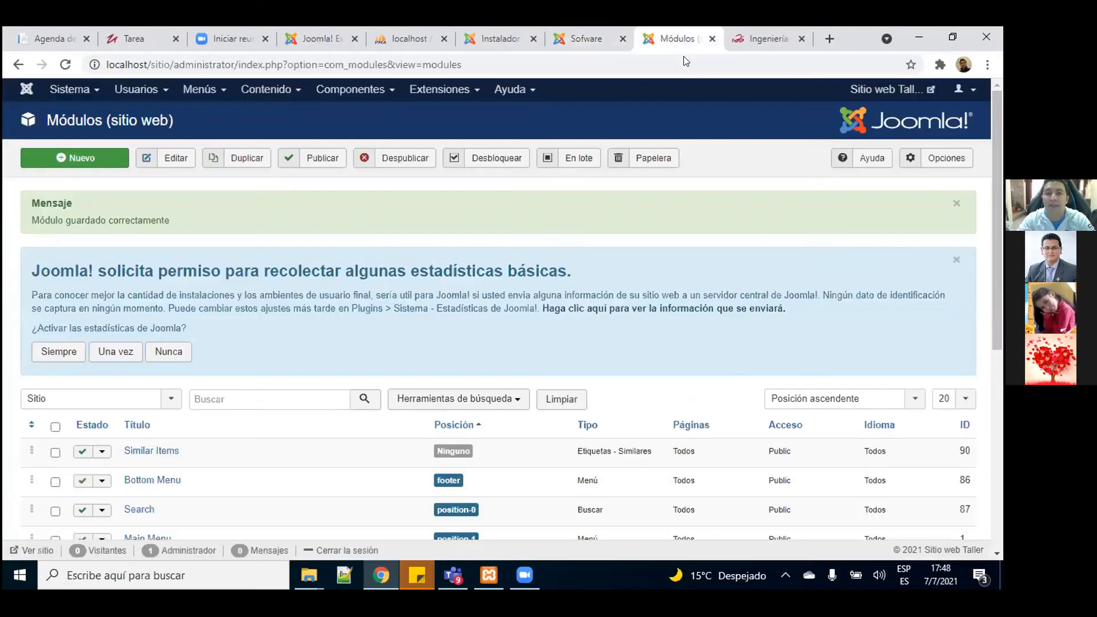
left_click_drag(992, 214, 985, 441)
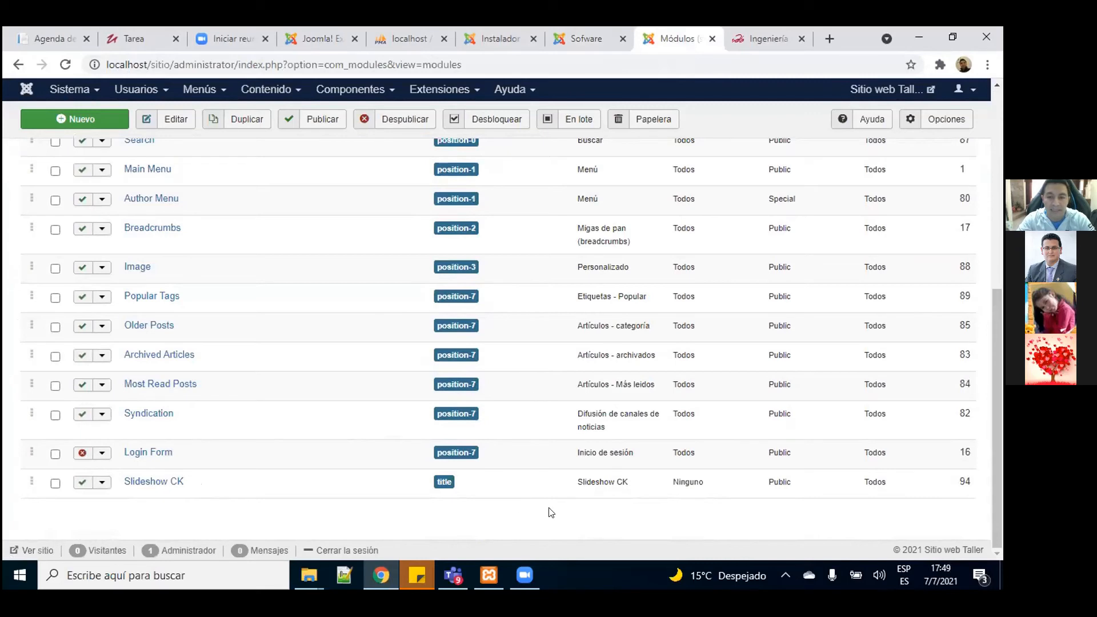
scroll(771, 378, "up", 3)
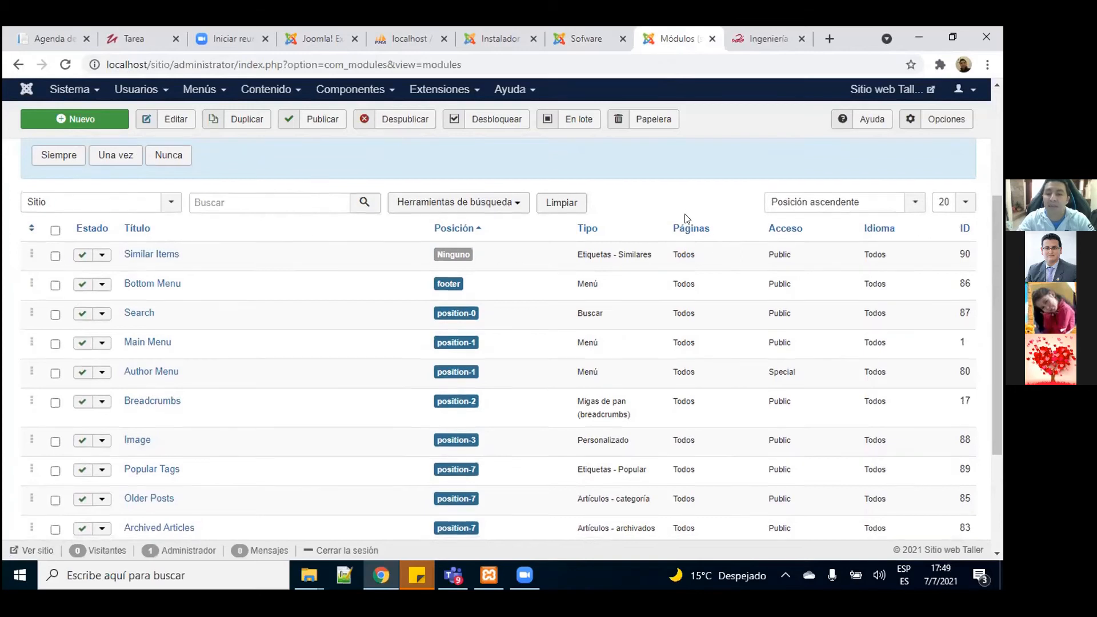
scroll(686, 218, "down", 3)
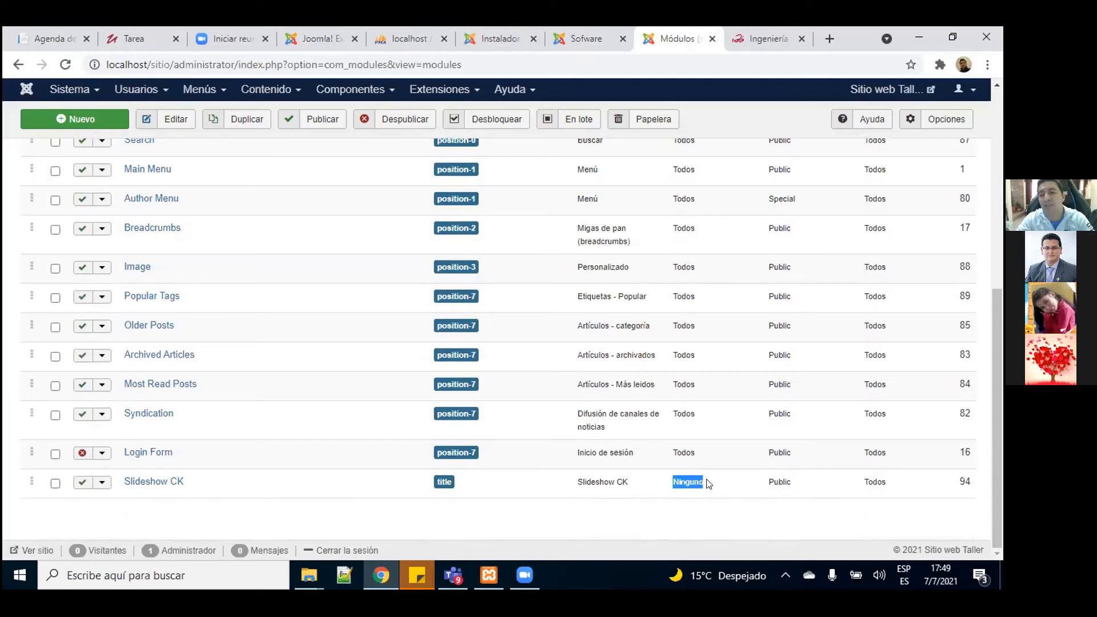
left_click(151, 482)
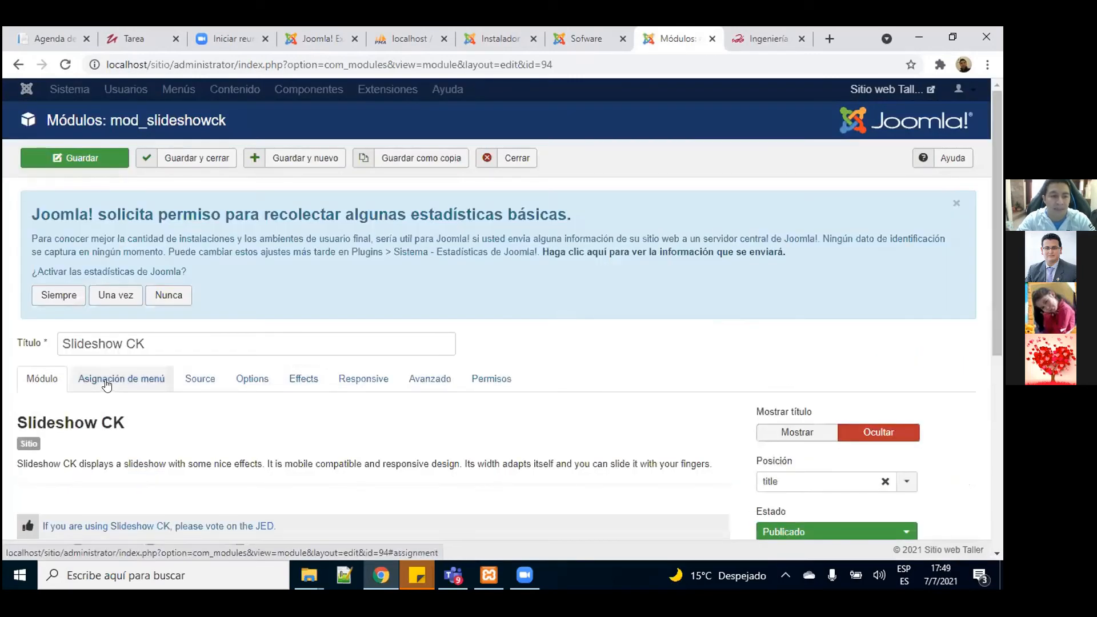
Step: Set Asignación de módulo to 'En todas las páginas', save, and view the live Sofware page
left_click(108, 384)
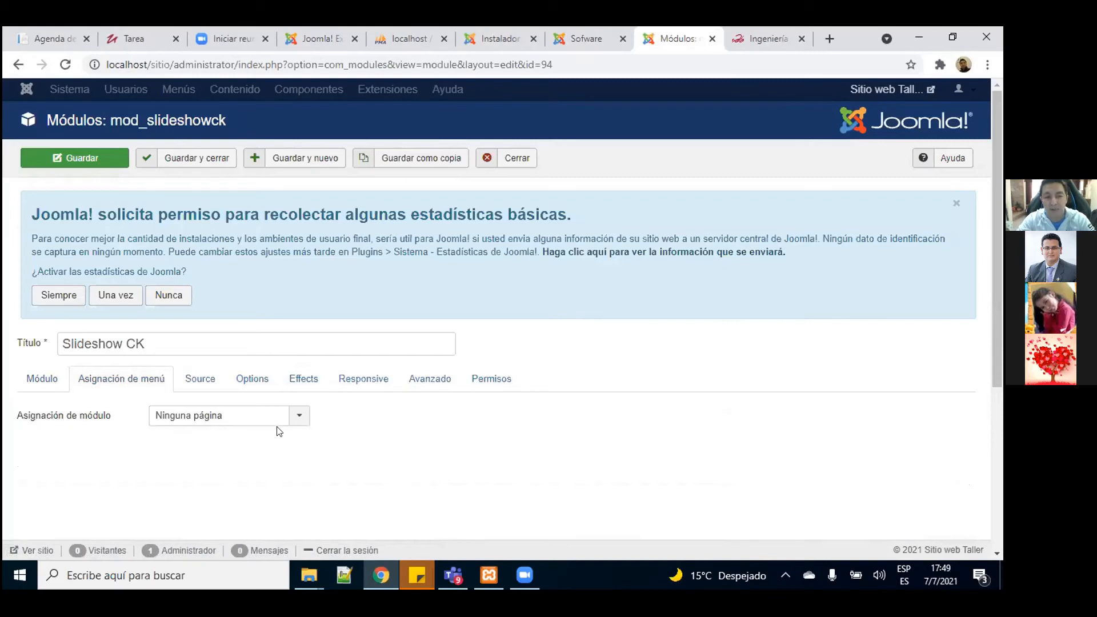
left_click(299, 421)
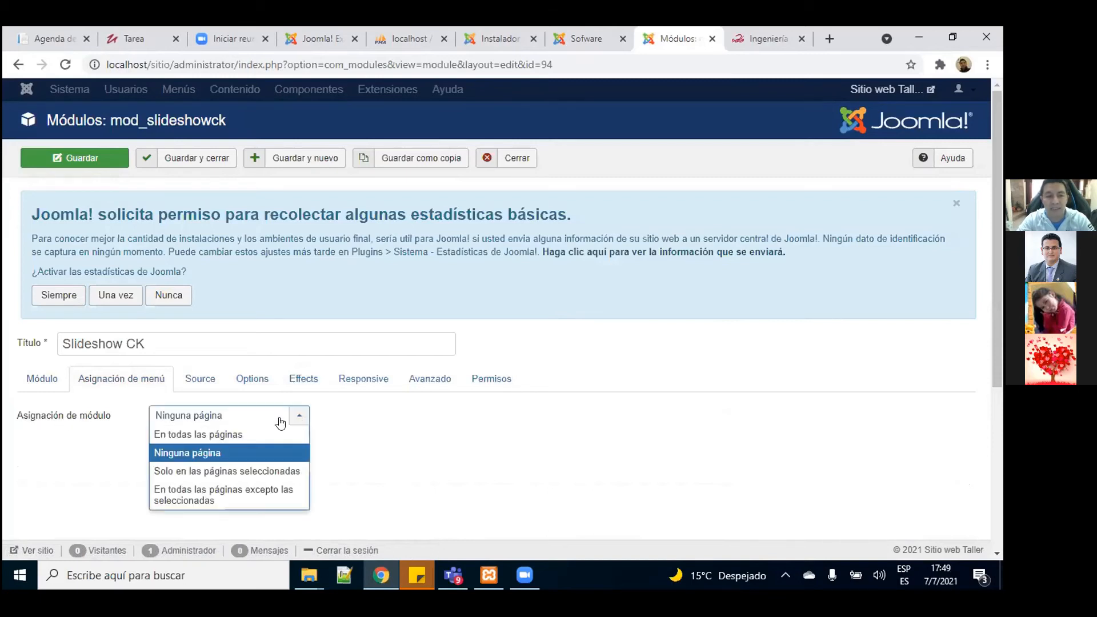
left_click(213, 435)
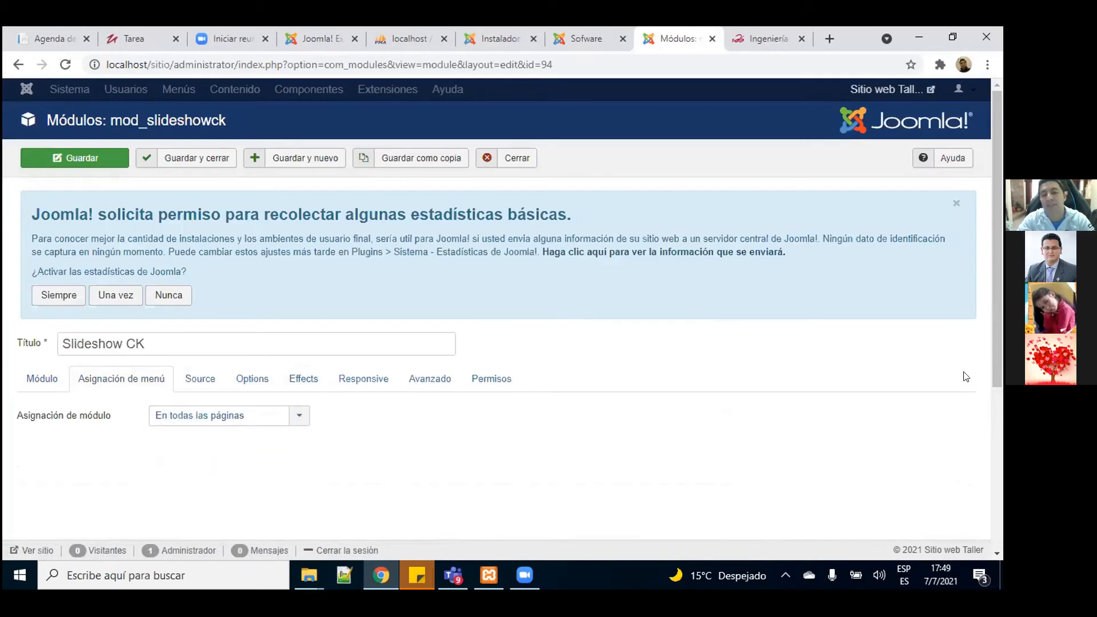
left_click_drag(998, 323, 996, 384)
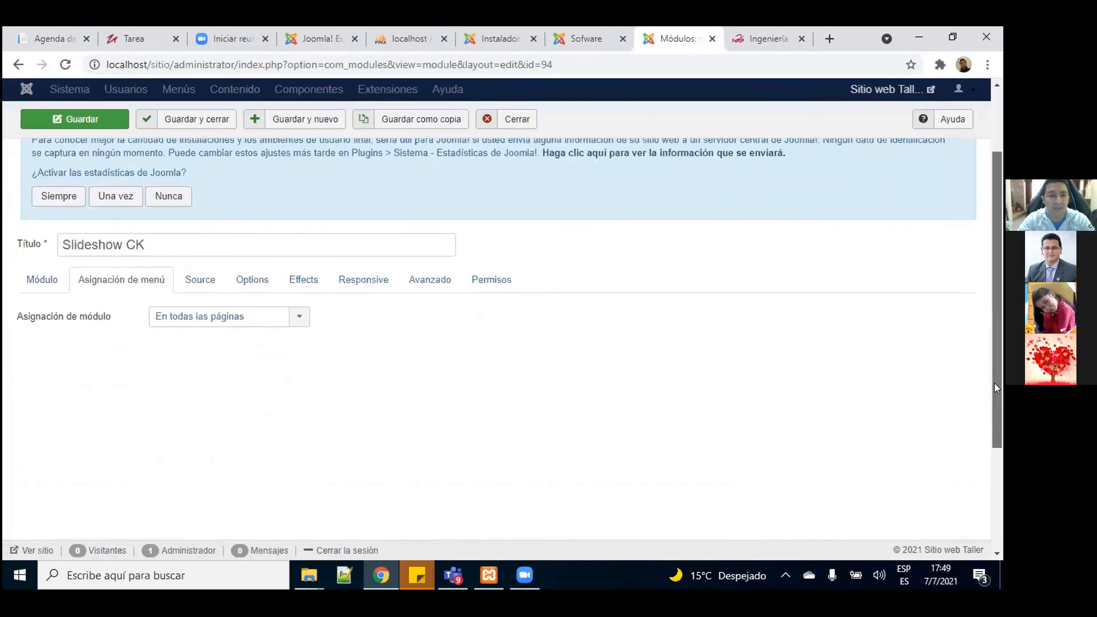
left_click(74, 119)
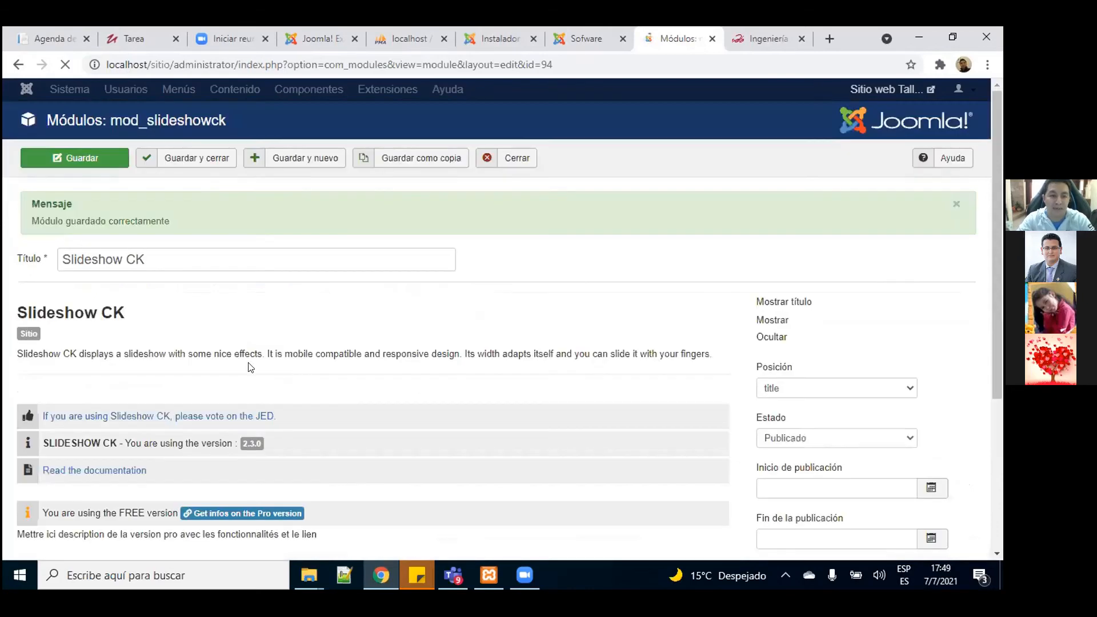
left_click_drag(997, 181, 998, 311)
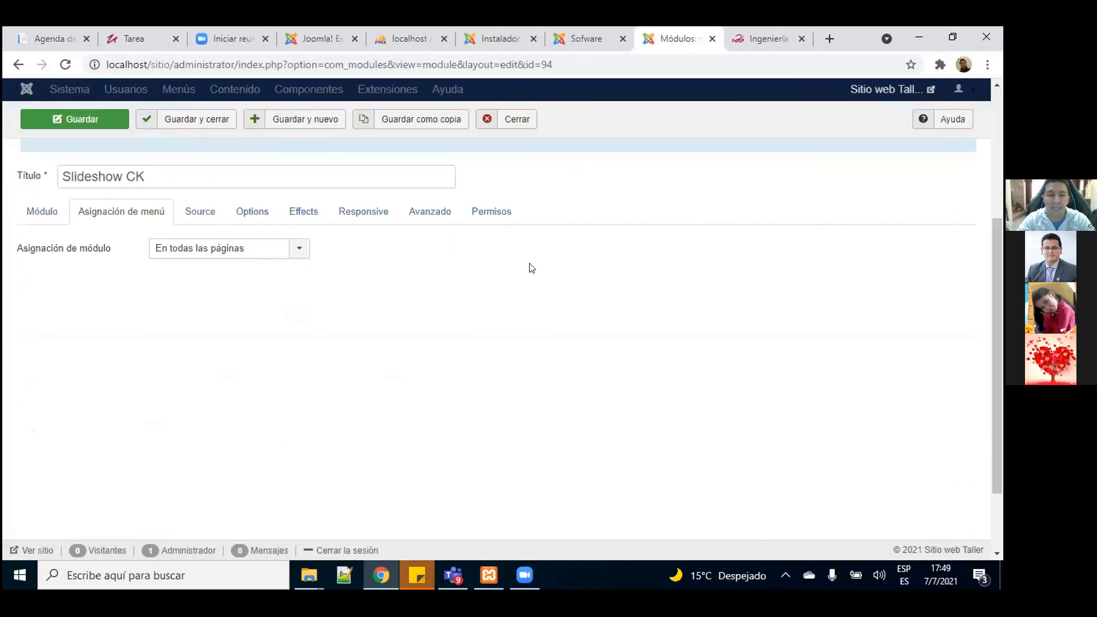
left_click(588, 49)
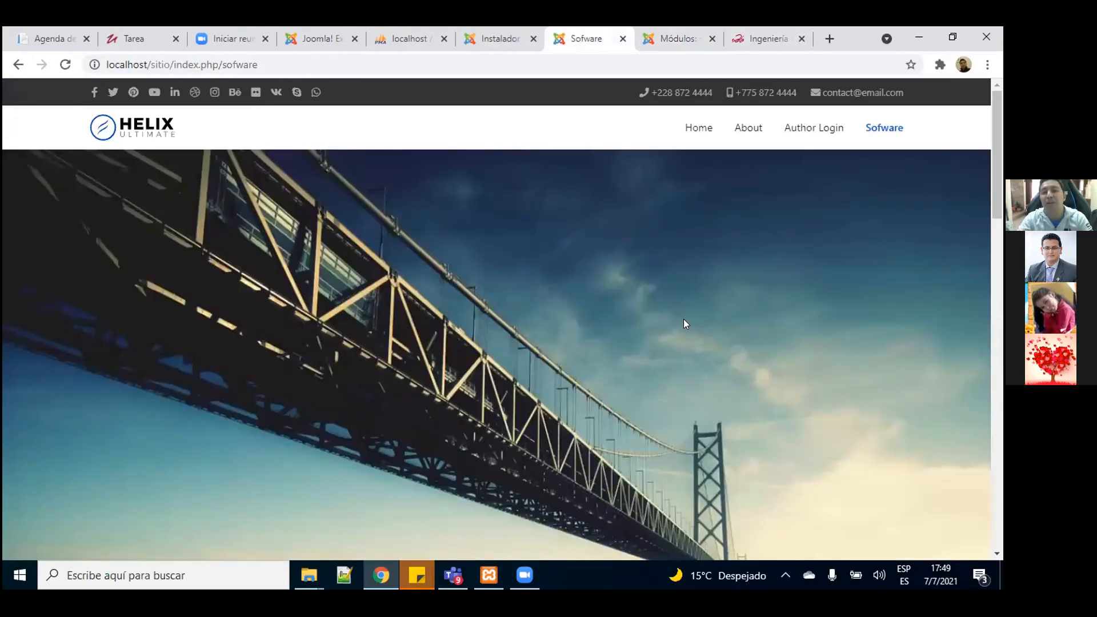
Step: Watch the bridge, road and seascape slides cycle atop the Sofware page, then return to the module
scroll(683, 319, "down", 1)
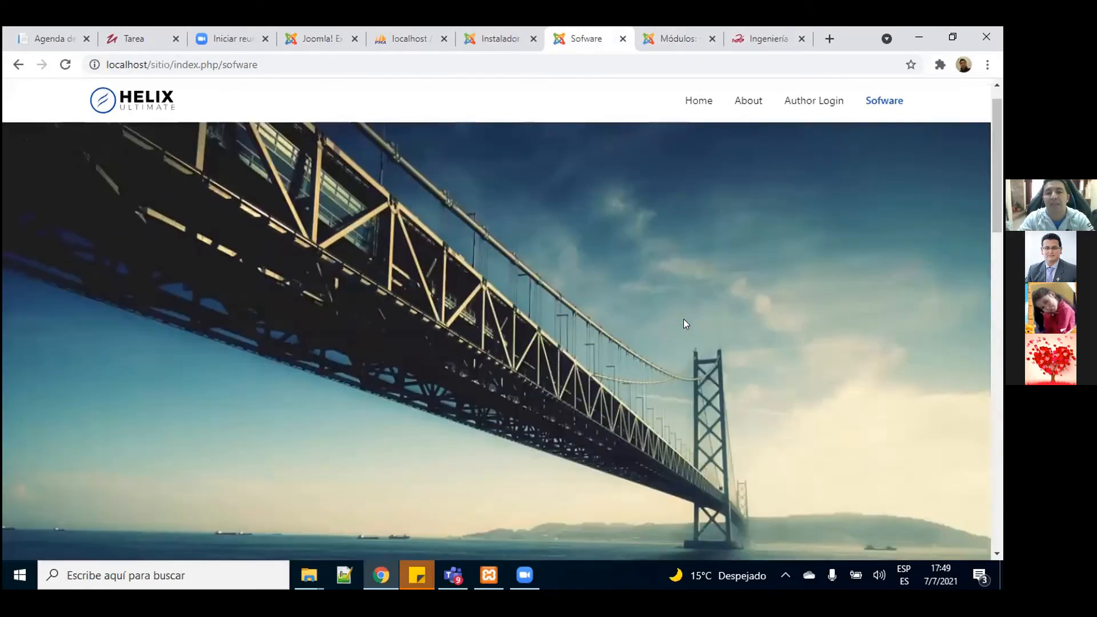
scroll(684, 319, "down", 3)
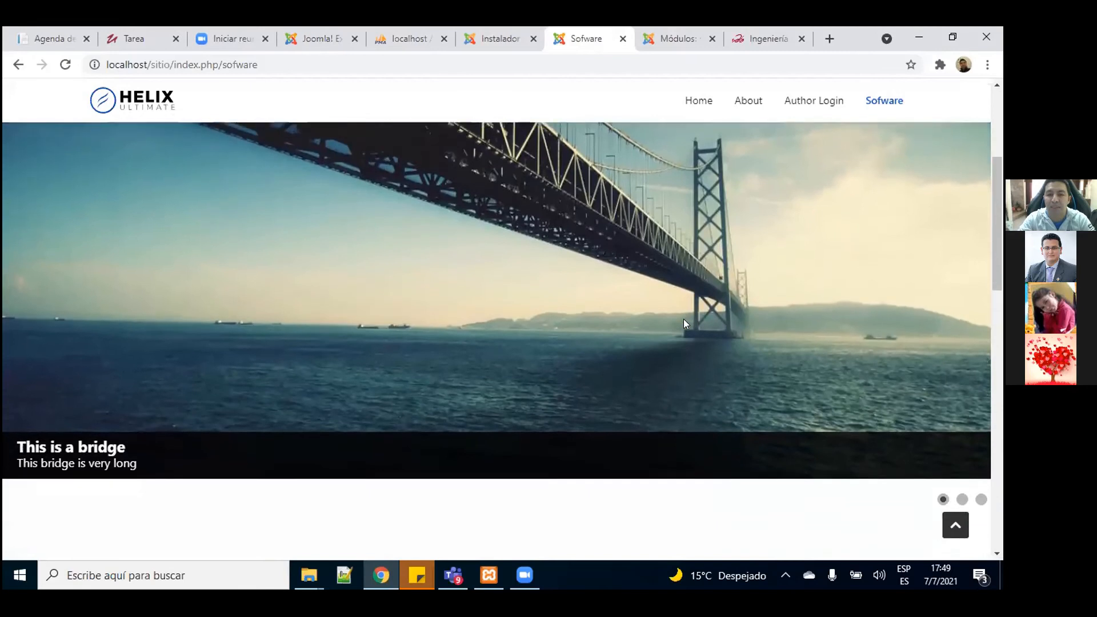
scroll(684, 319, "down", 2)
scroll(684, 319, "up", 2)
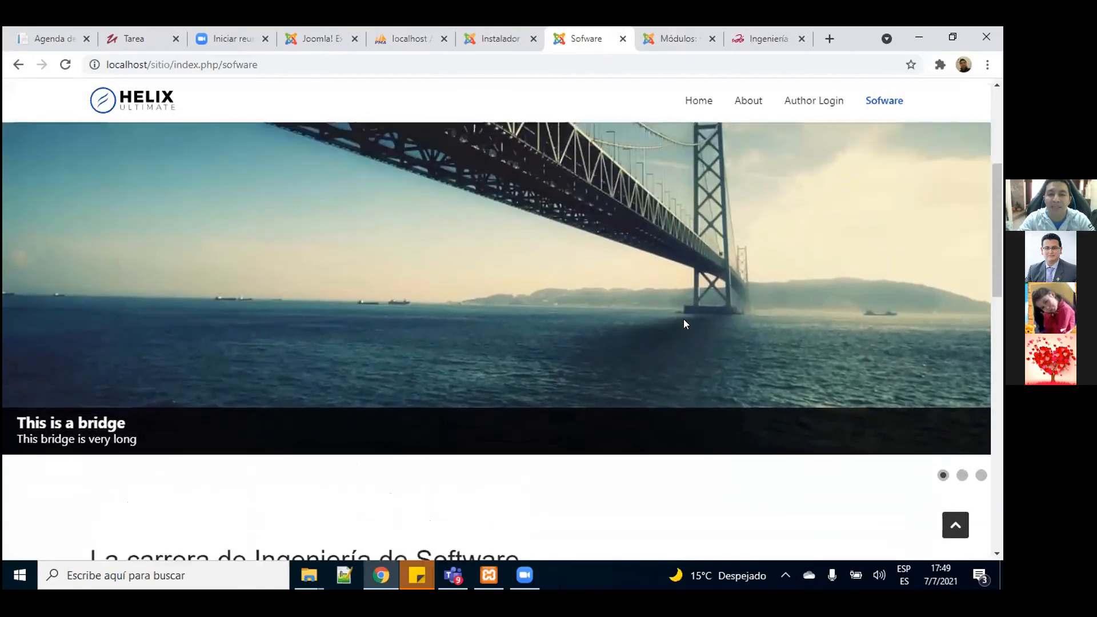
scroll(683, 318, "up", 4)
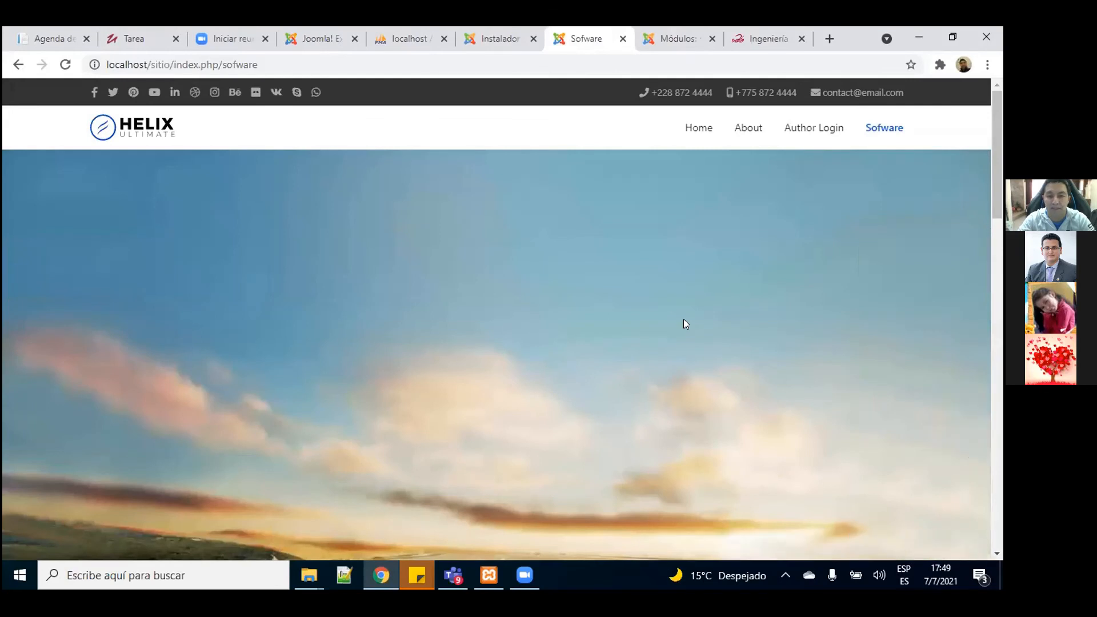
left_click_drag(999, 142, 997, 207)
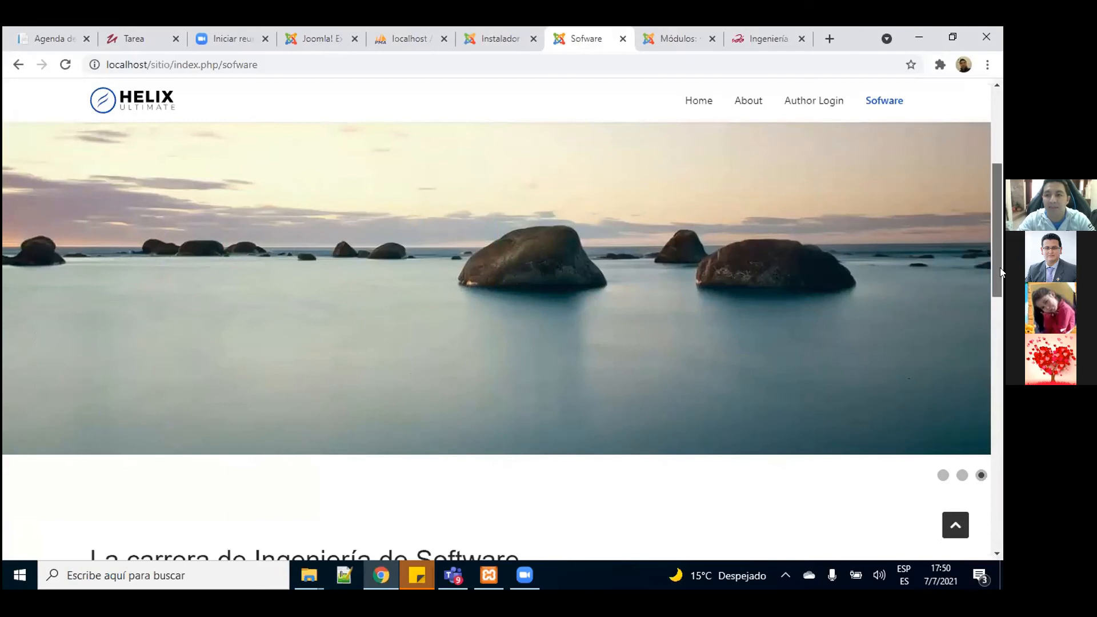
left_click_drag(1000, 267, 944, 208)
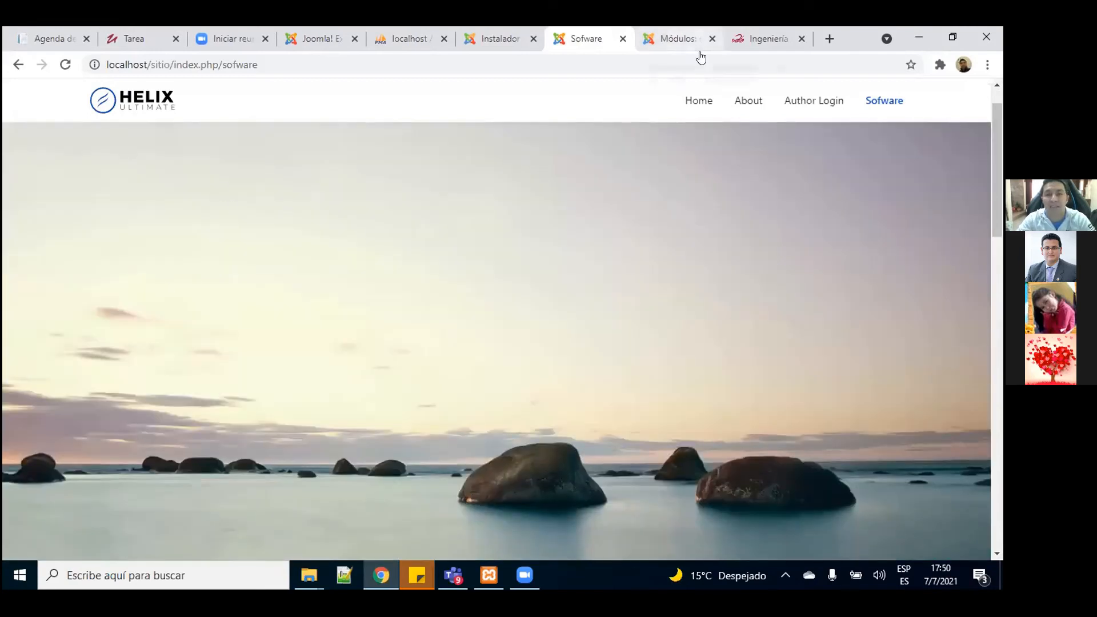
left_click(677, 38)
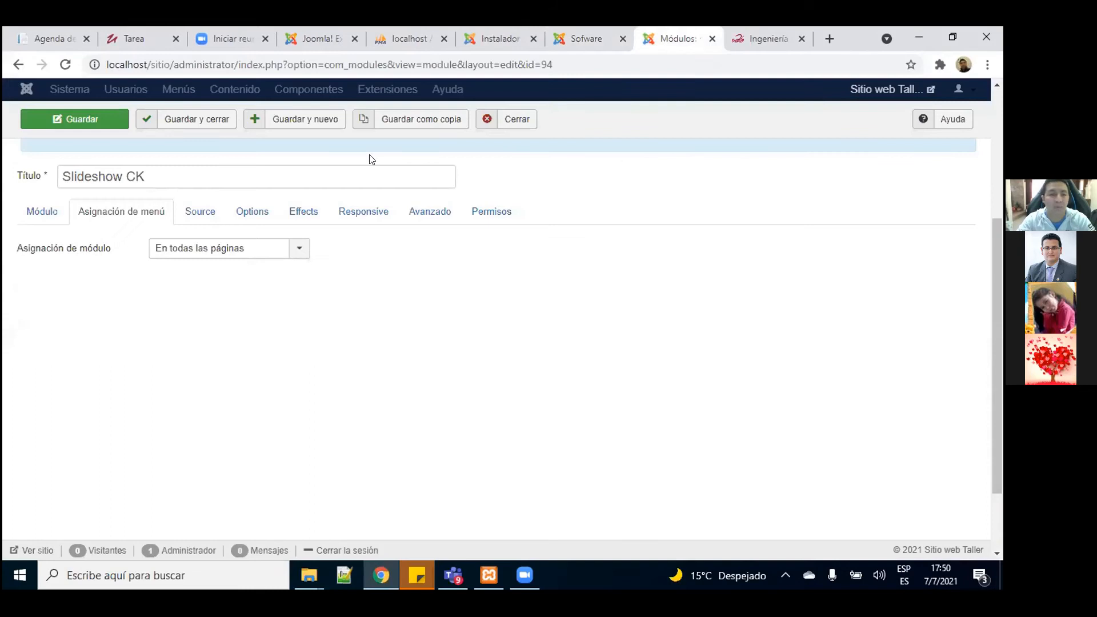
Step: Browse the slideshow's image sources and display options and compare with the live page
left_click(189, 214)
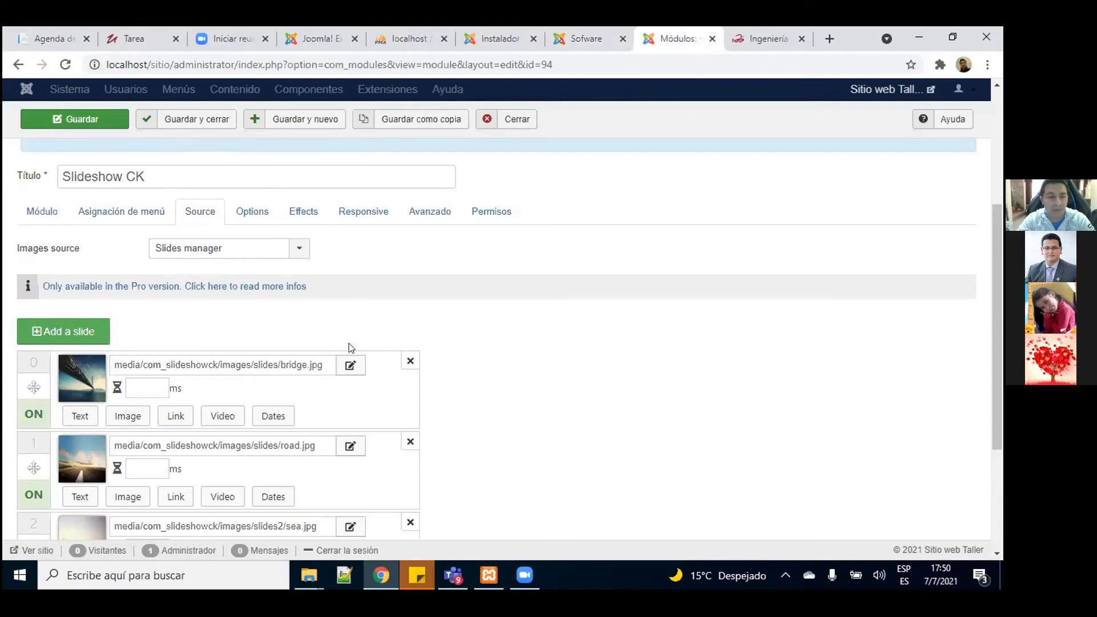
left_click(246, 216)
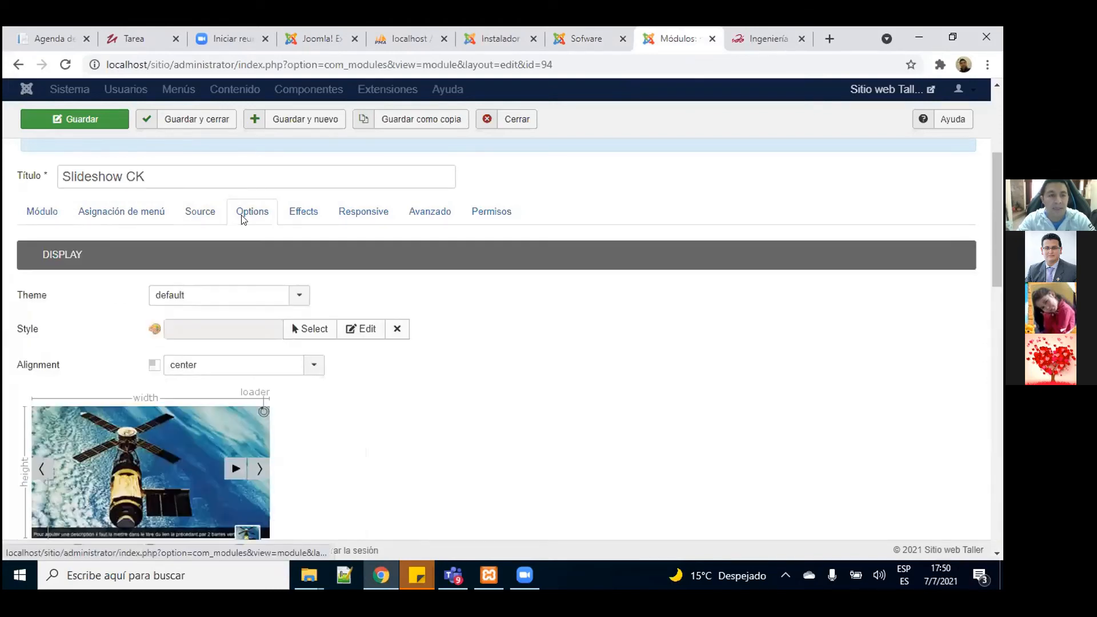
left_click_drag(998, 231, 998, 300)
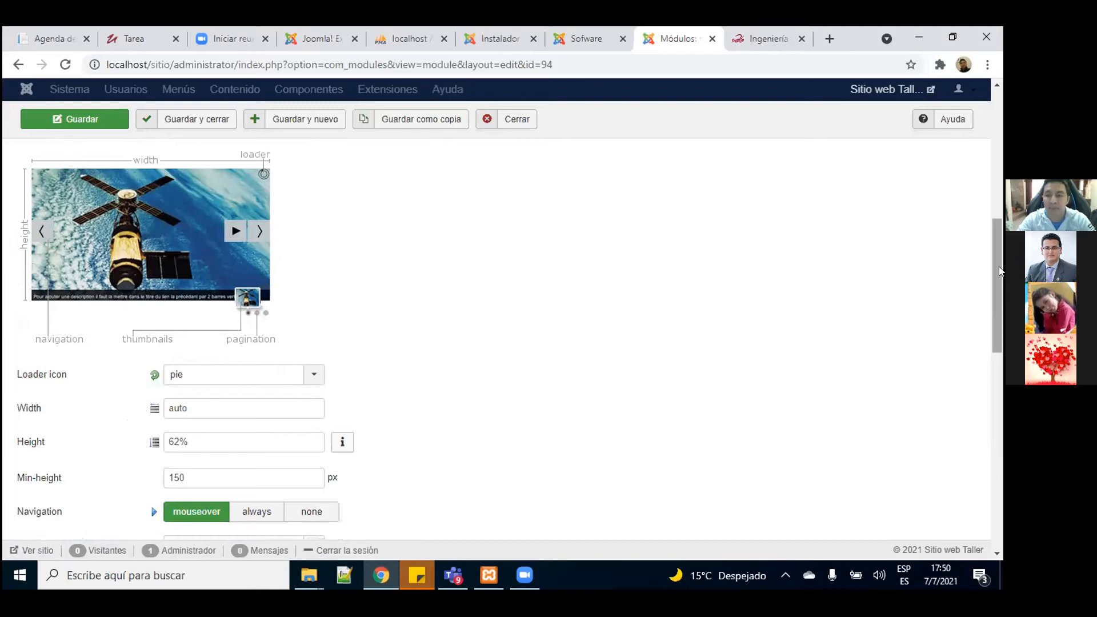
left_click_drag(998, 267, 998, 273)
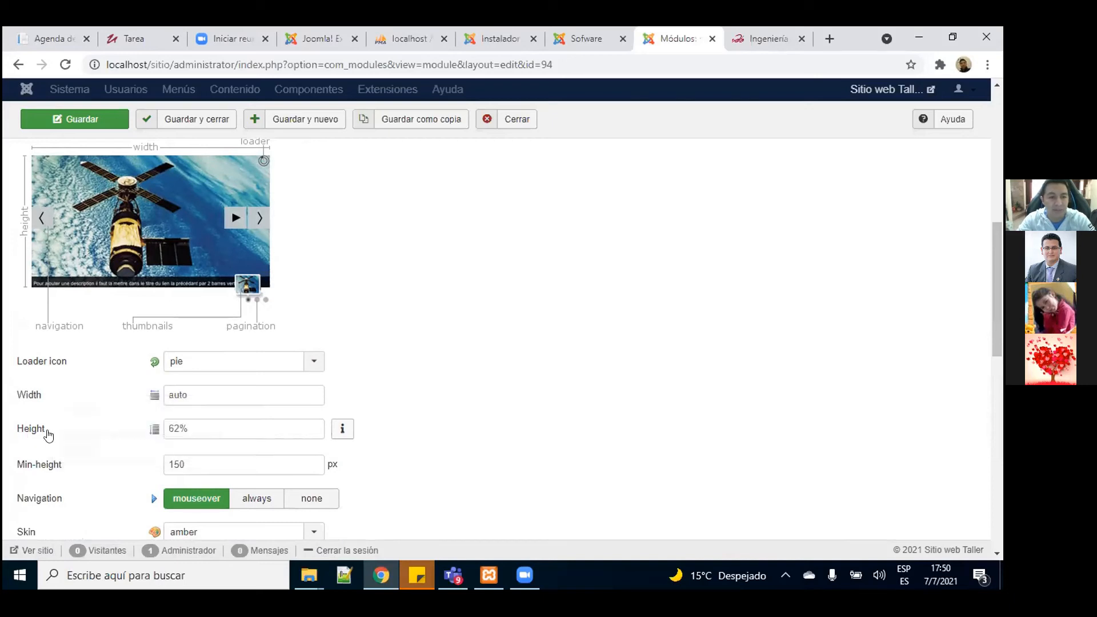
left_click(593, 41)
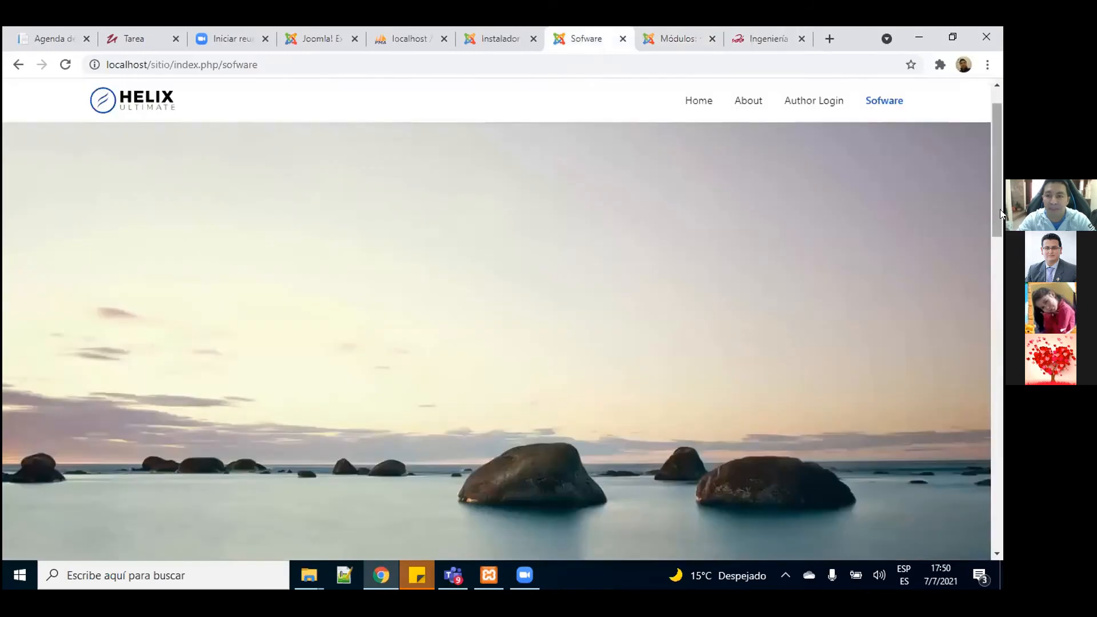
left_click_drag(998, 209, 987, 185)
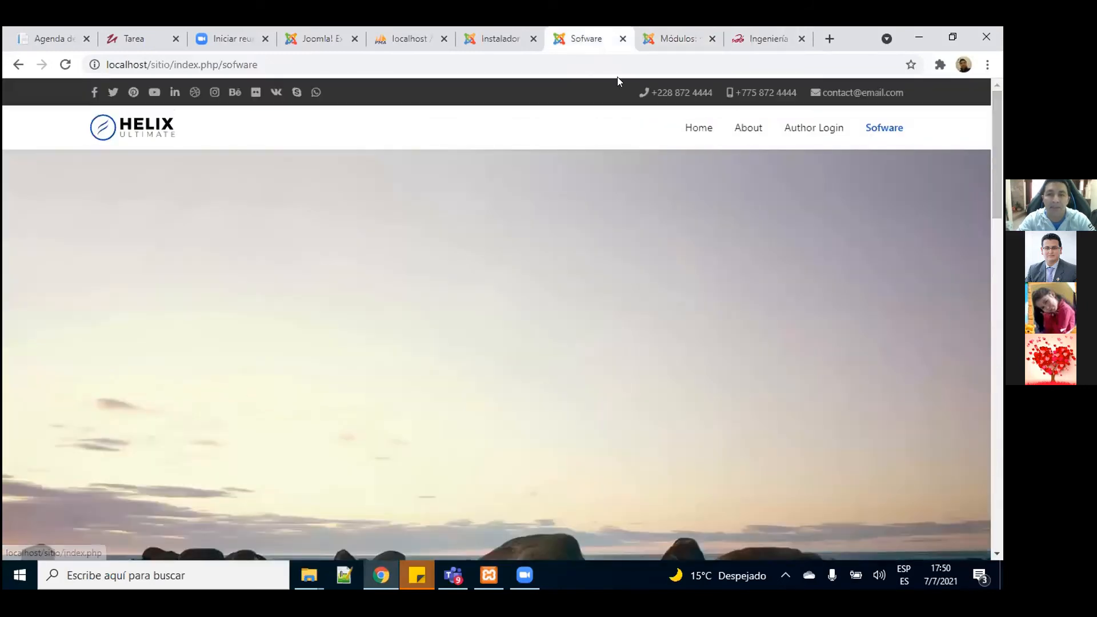
key("ctrl+Tab")
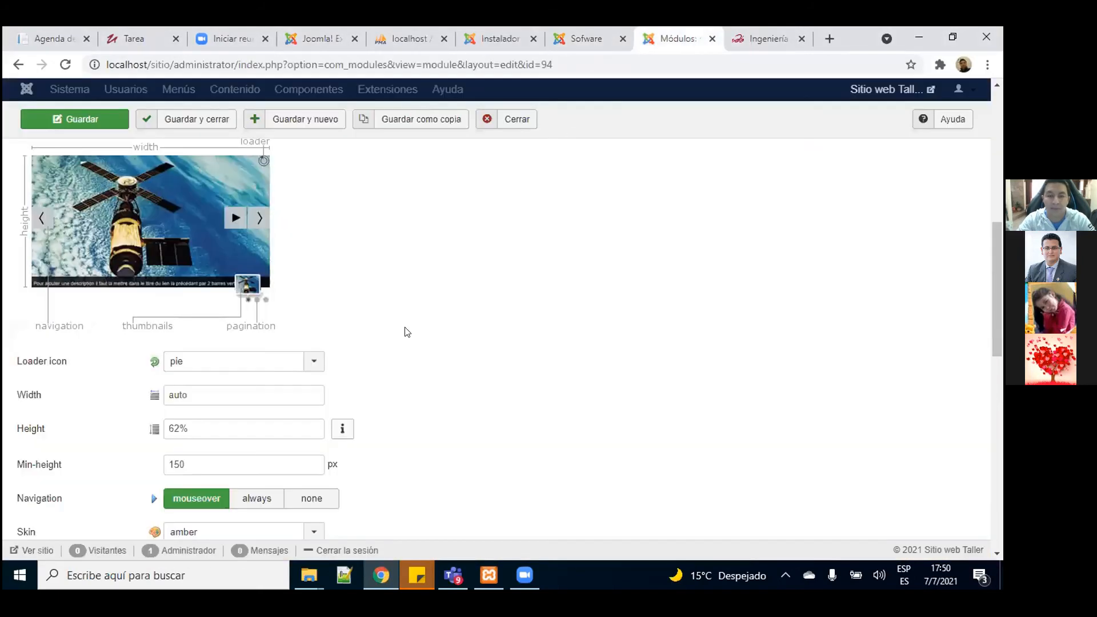
Step: Change the slideshow Height from 62% to 31% and save the module
left_click(177, 426)
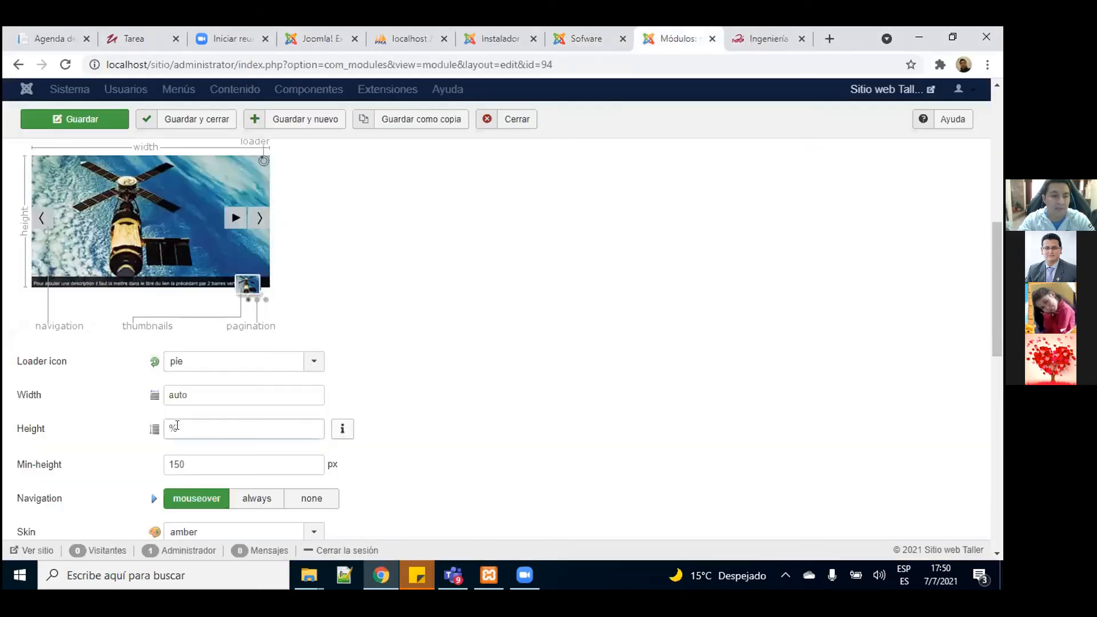
type("31")
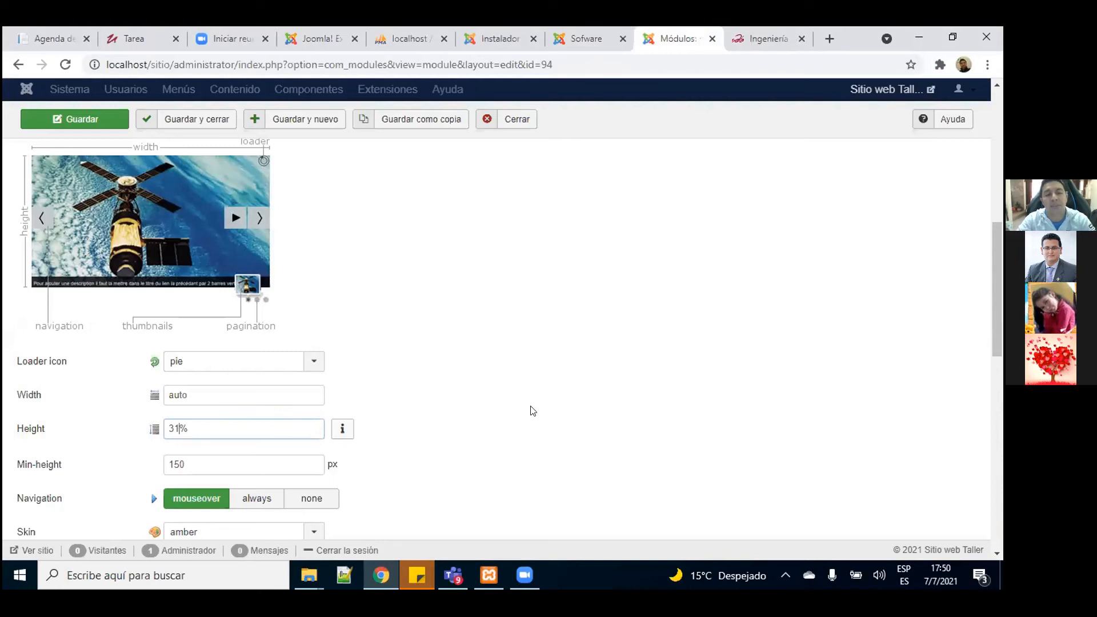
mouse_move(999, 291)
left_mouse_down()
mouse_move(999, 327)
mouse_move(1001, 273)
left_mouse_up()
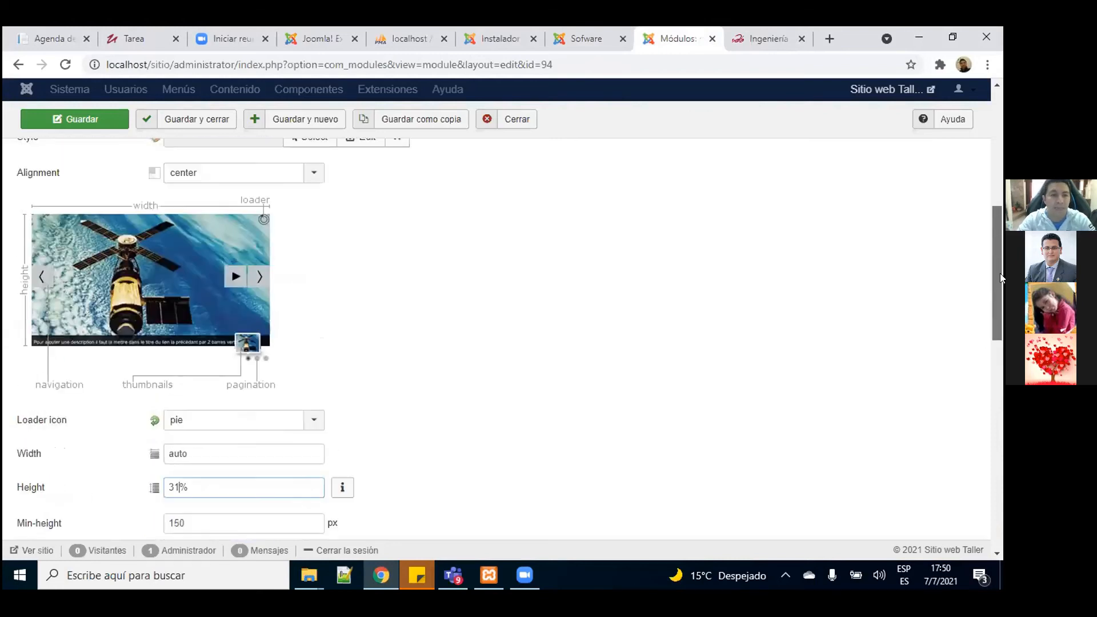
left_click(109, 121)
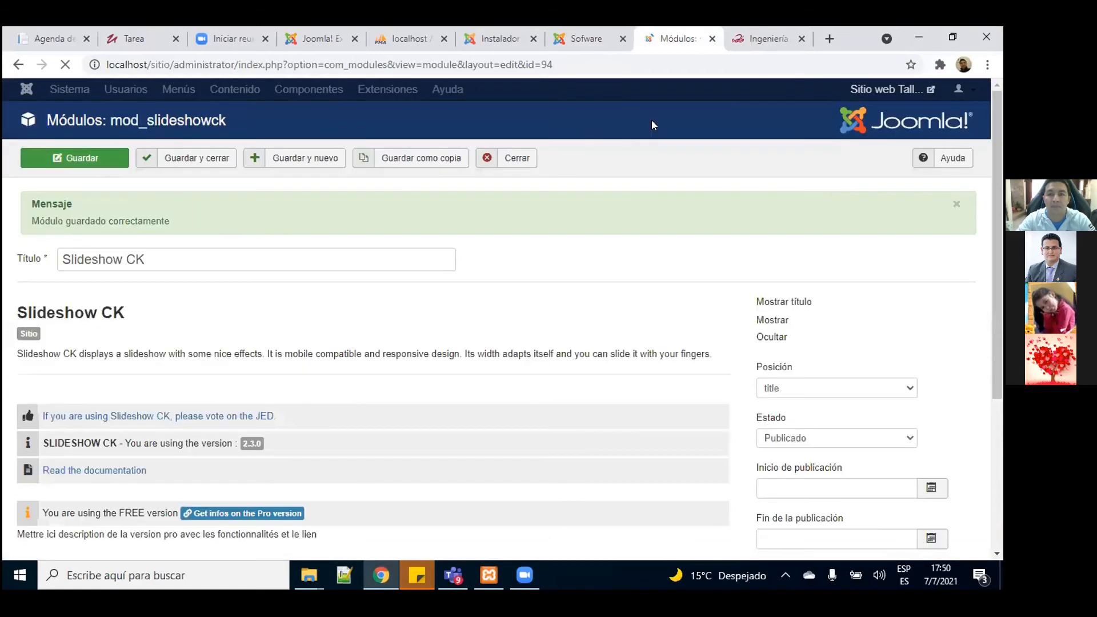
left_click(596, 40)
Step: Reload the Sofware page, watch the shortened slideshow, then go back to the Slideshow CK editor
key("F5")
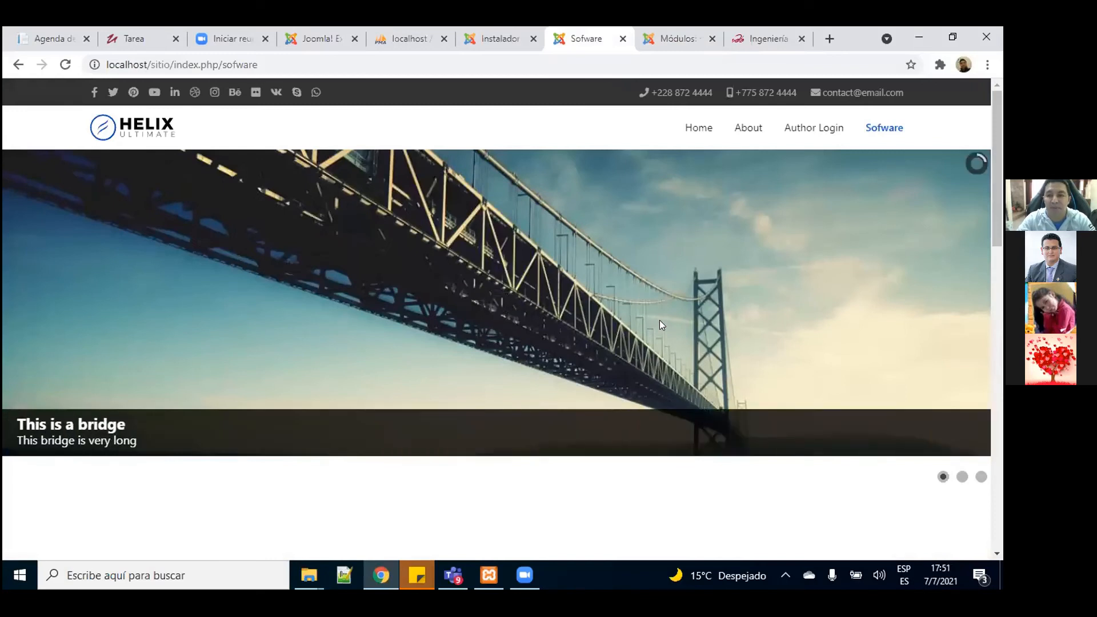
mouse_move(997, 172)
left_mouse_down()
mouse_move(998, 438)
mouse_move(1000, 155)
left_mouse_up()
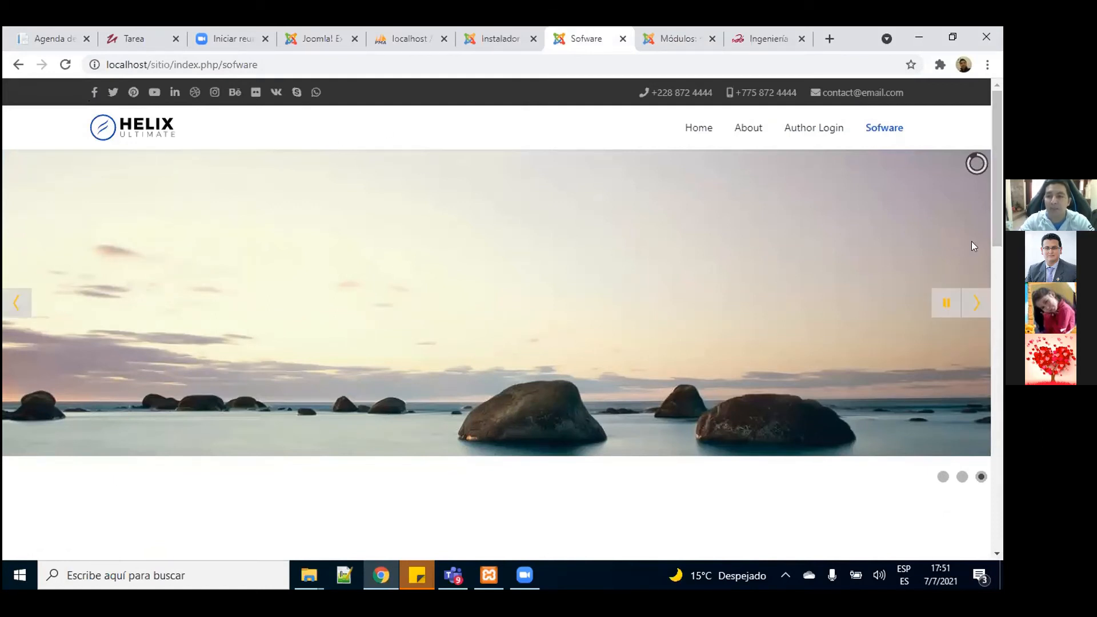
scroll(1000, 194, "down", 1)
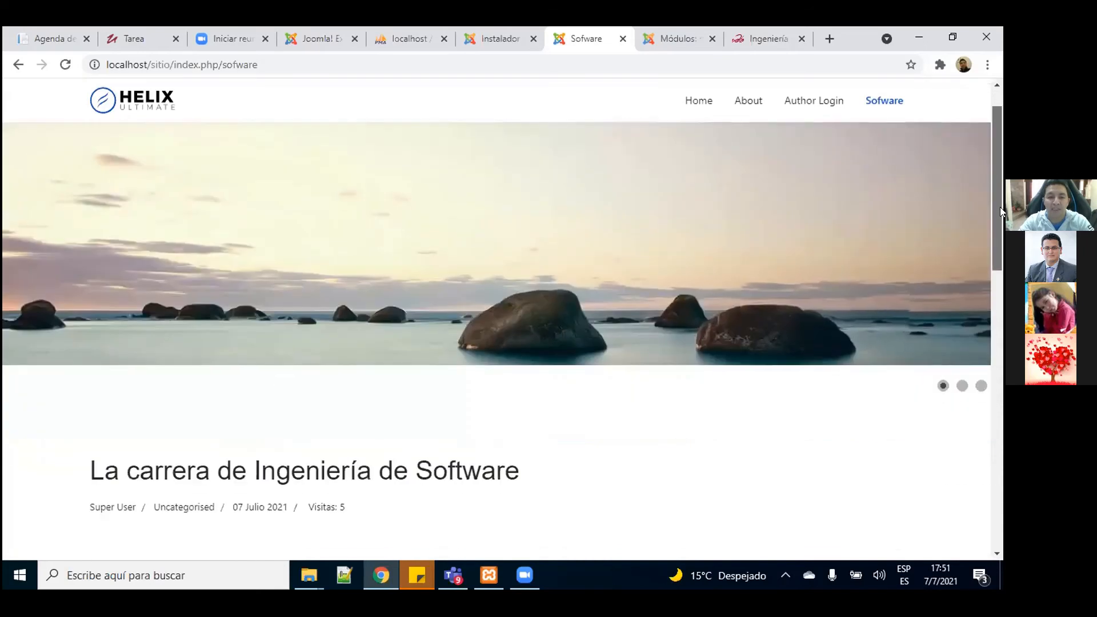
left_click_drag(999, 187, 1000, 116)
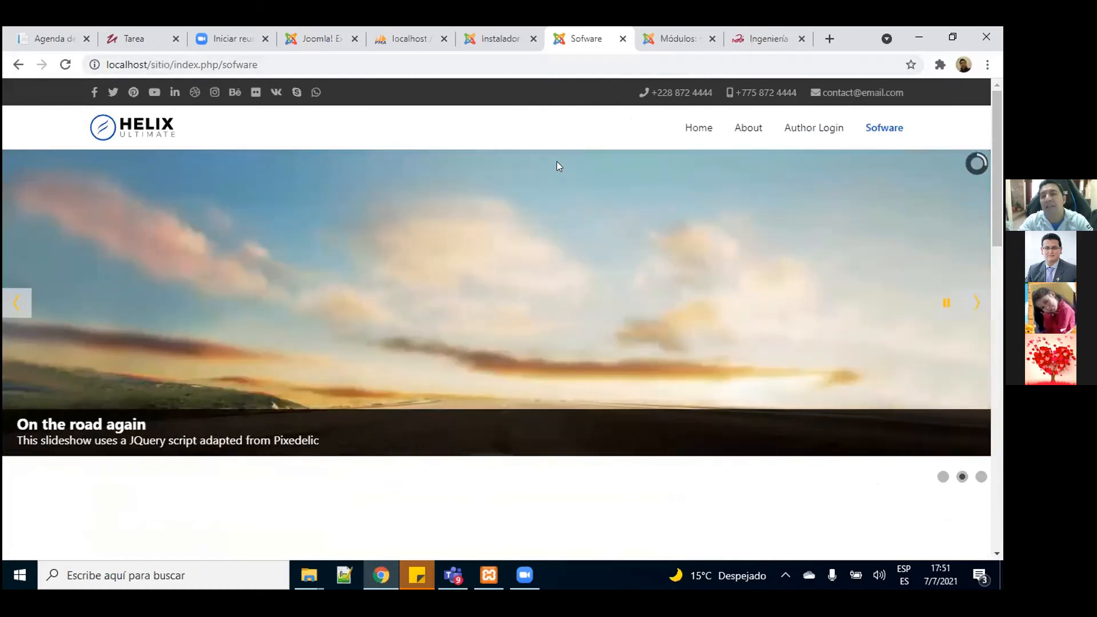
left_click(675, 49)
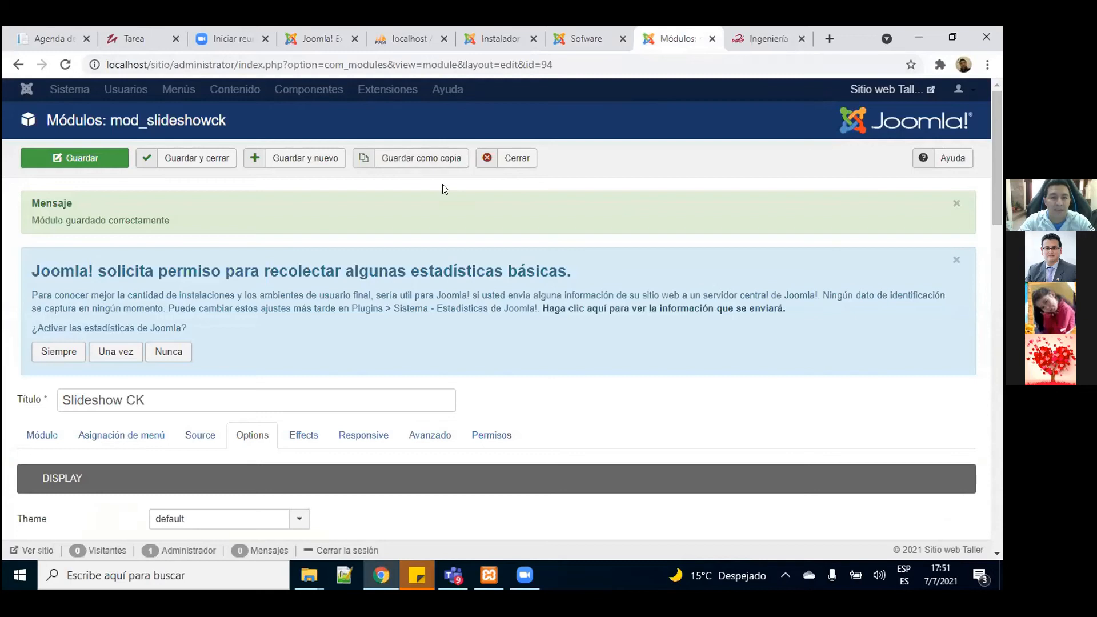
Step: Save and close Slideshow CK, then open the template styles under Extensiones > Plantillas > Estilos
left_click(195, 161)
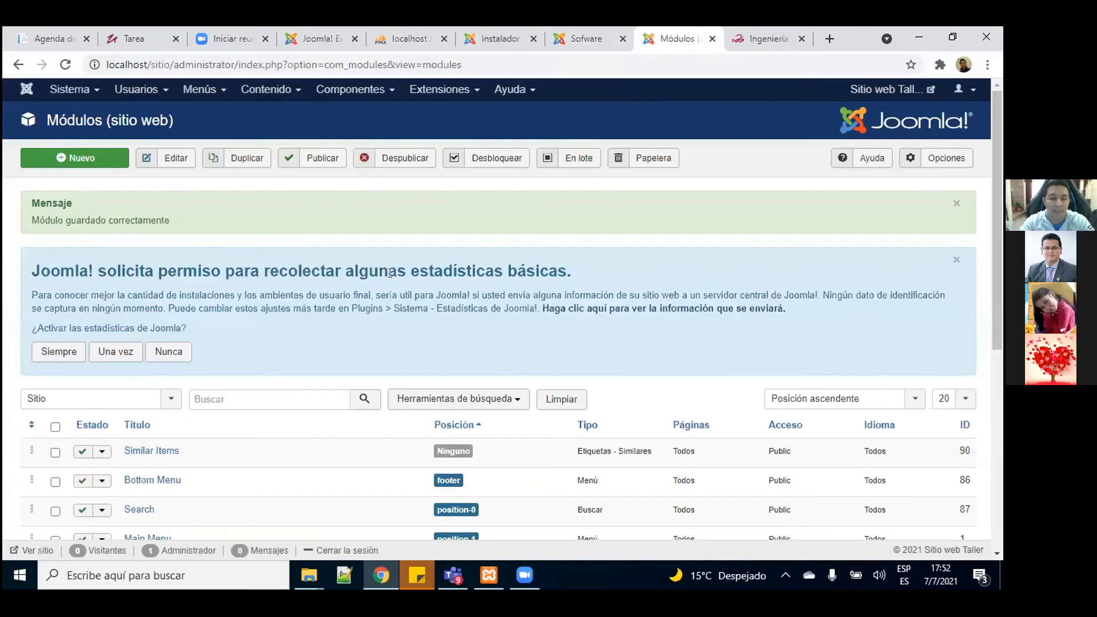
left_click_drag(992, 208, 990, 178)
left_click(446, 90)
mouse_move(446, 178)
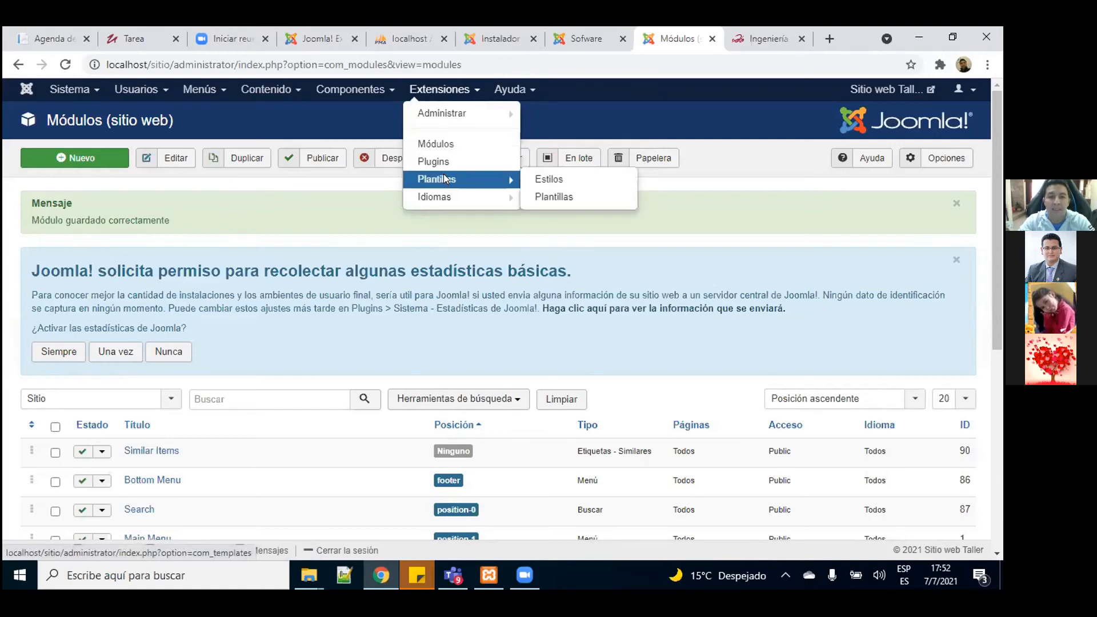
left_click(444, 177)
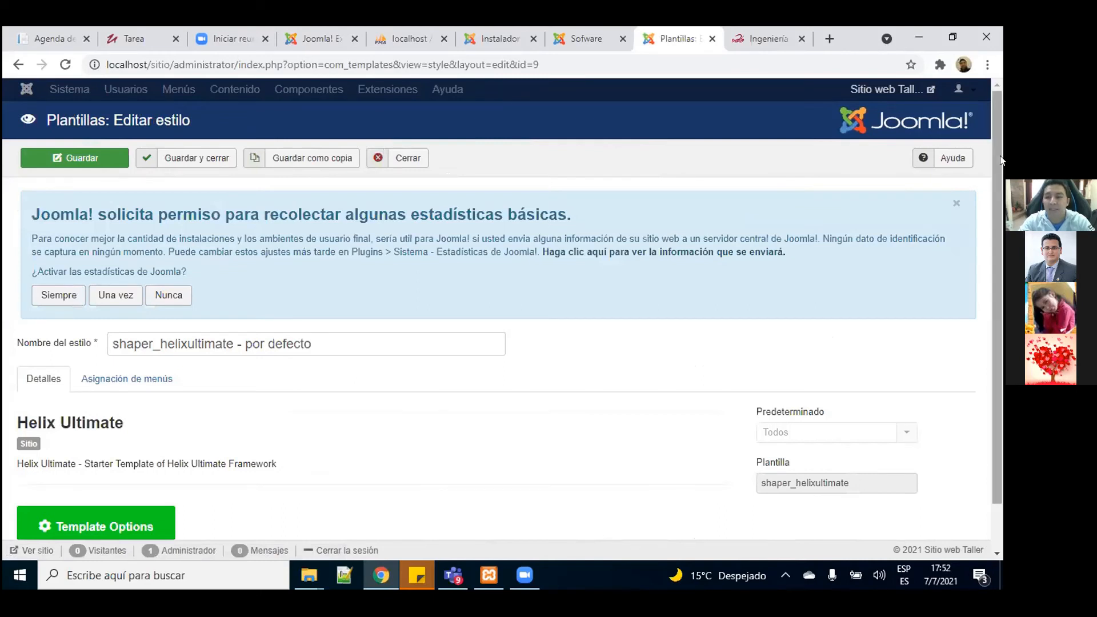
scroll(1000, 268, "down", 1)
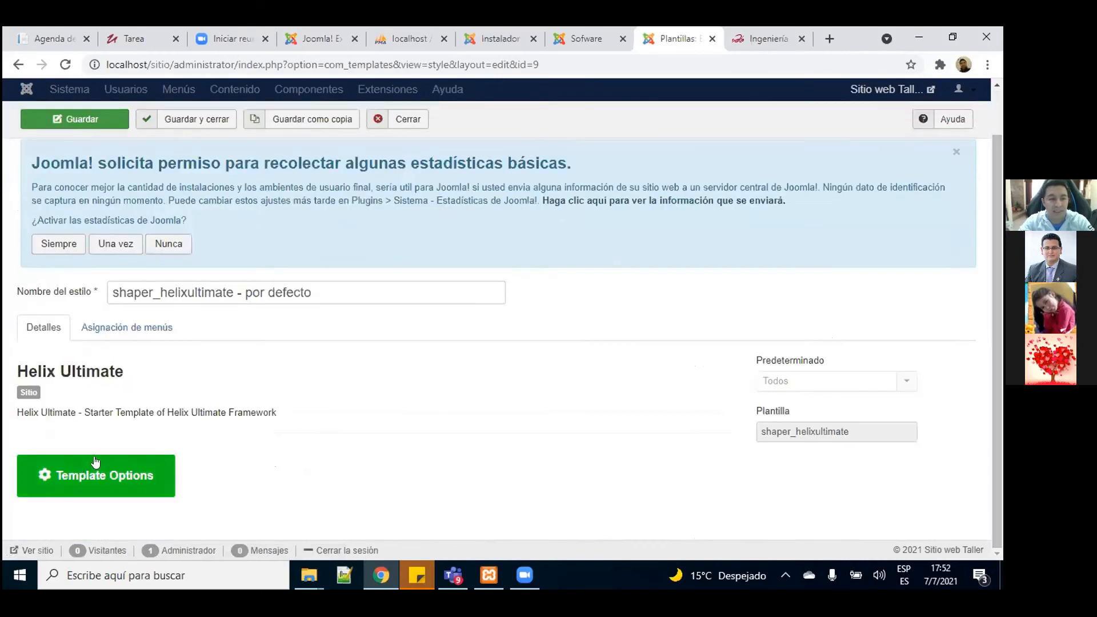
Step: Launch Helix Ultimate Template Options and show the Basic settings (Logo Type Image, height 36)
left_click(138, 479)
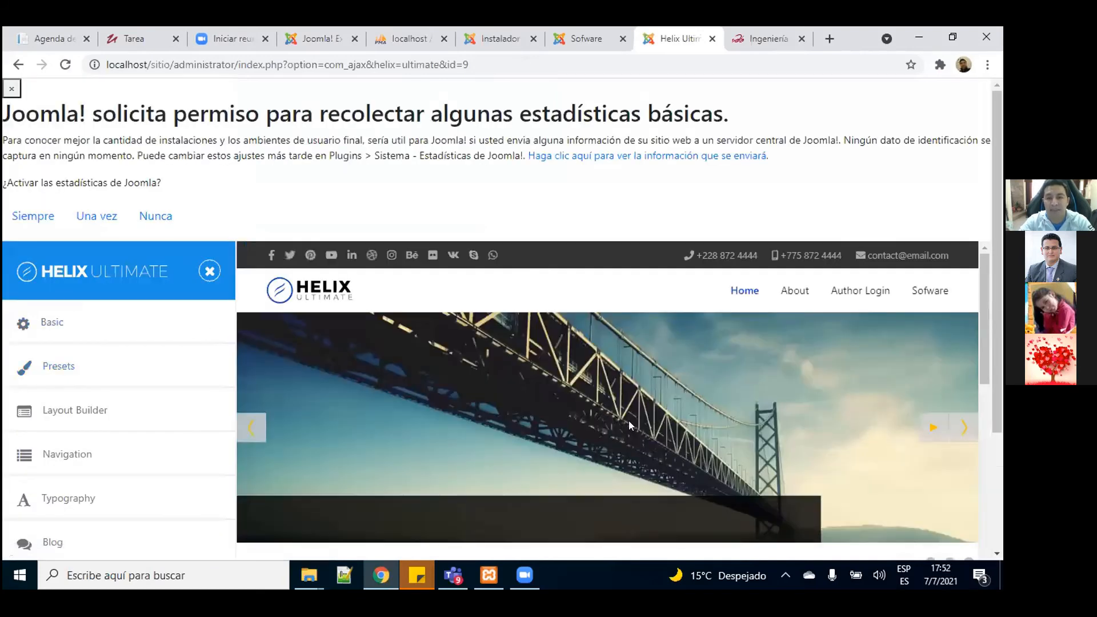
scroll(991, 333, "down", 2)
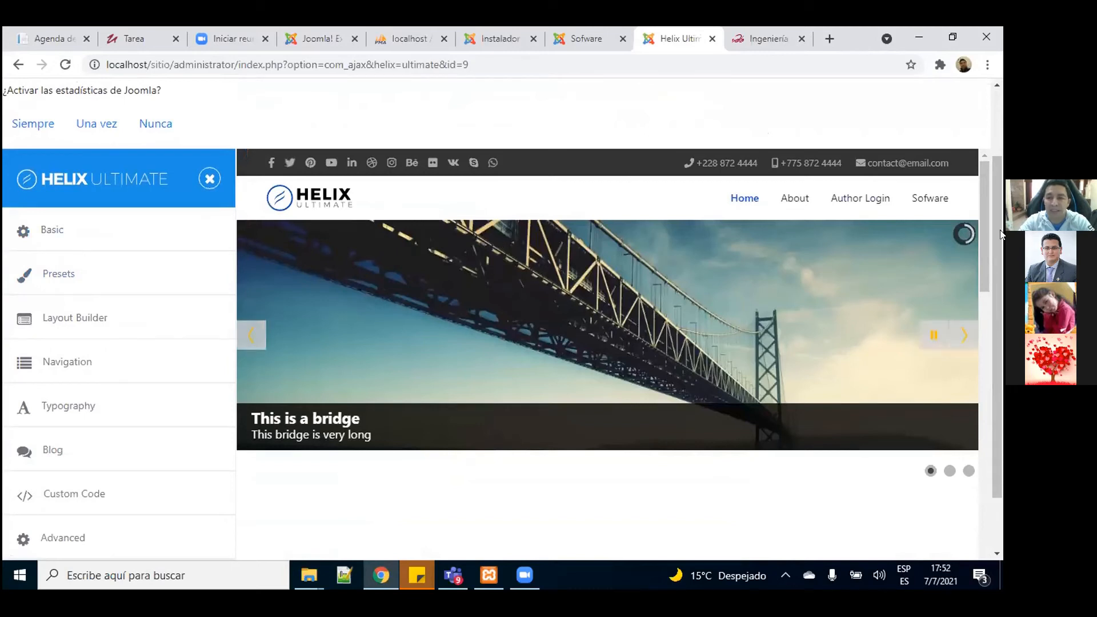
left_click_drag(980, 204, 974, 225)
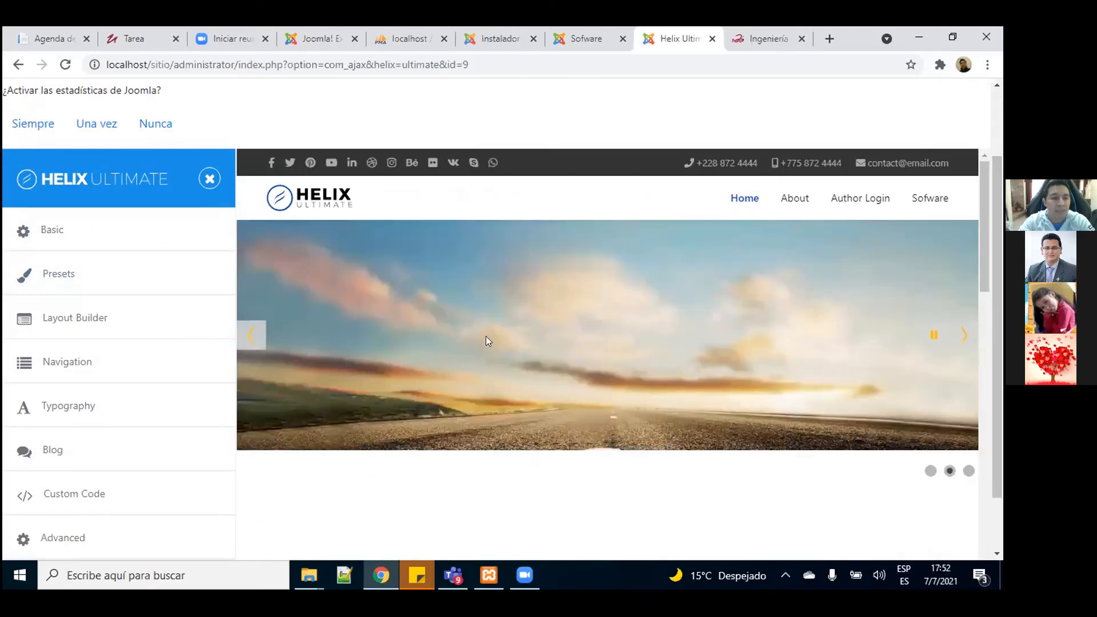
left_click(47, 234)
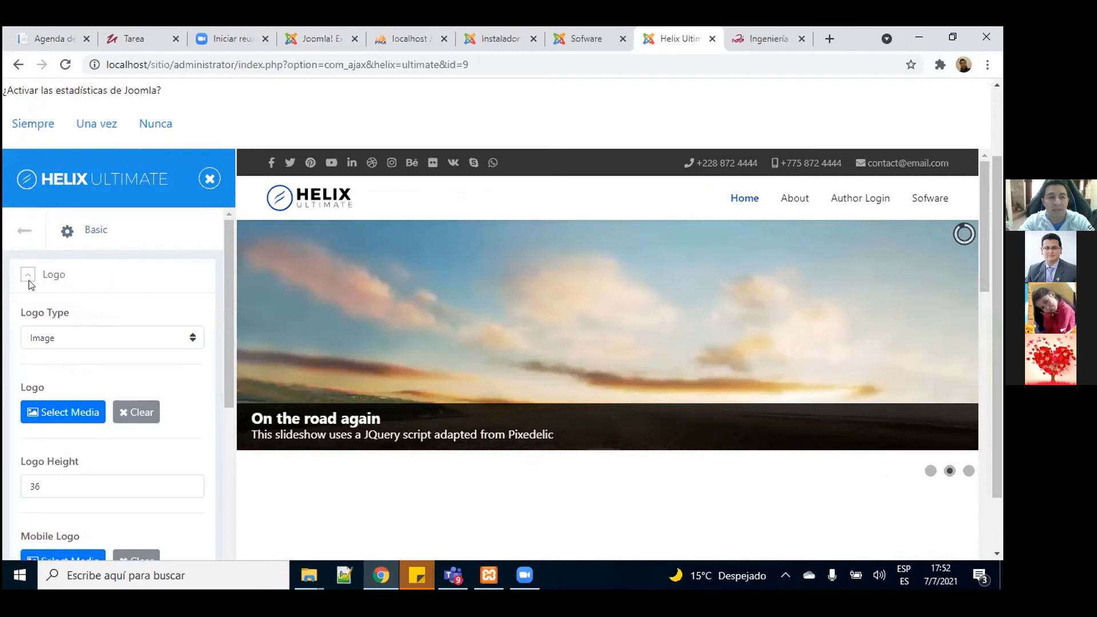
Step: Keep the logo type as Image and expand the Header and Social Icons sections
left_click(91, 338)
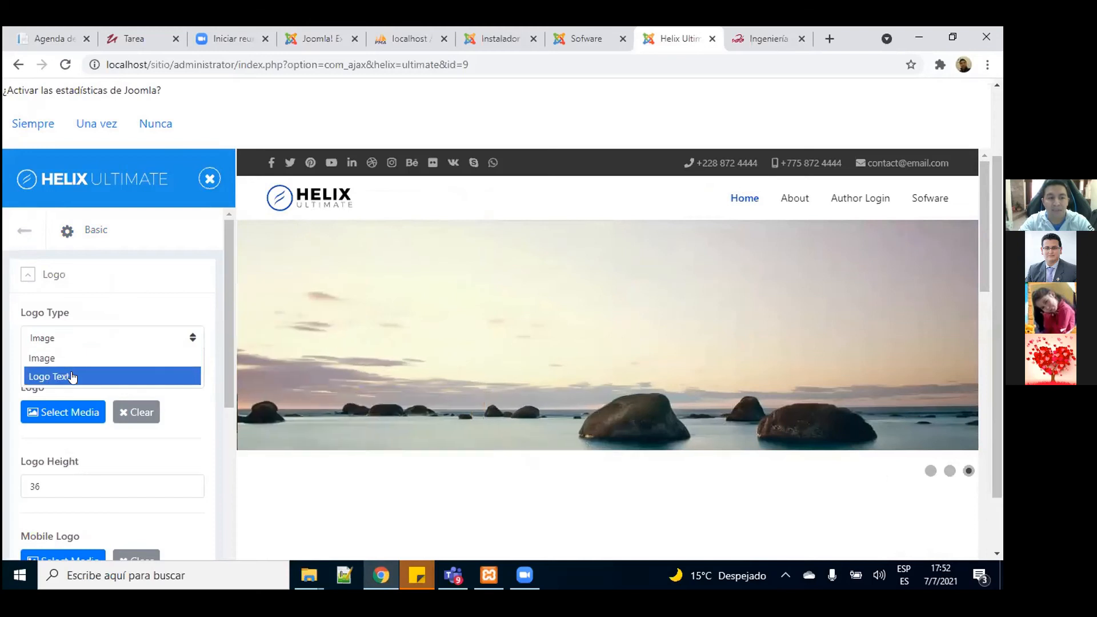
left_click(94, 312)
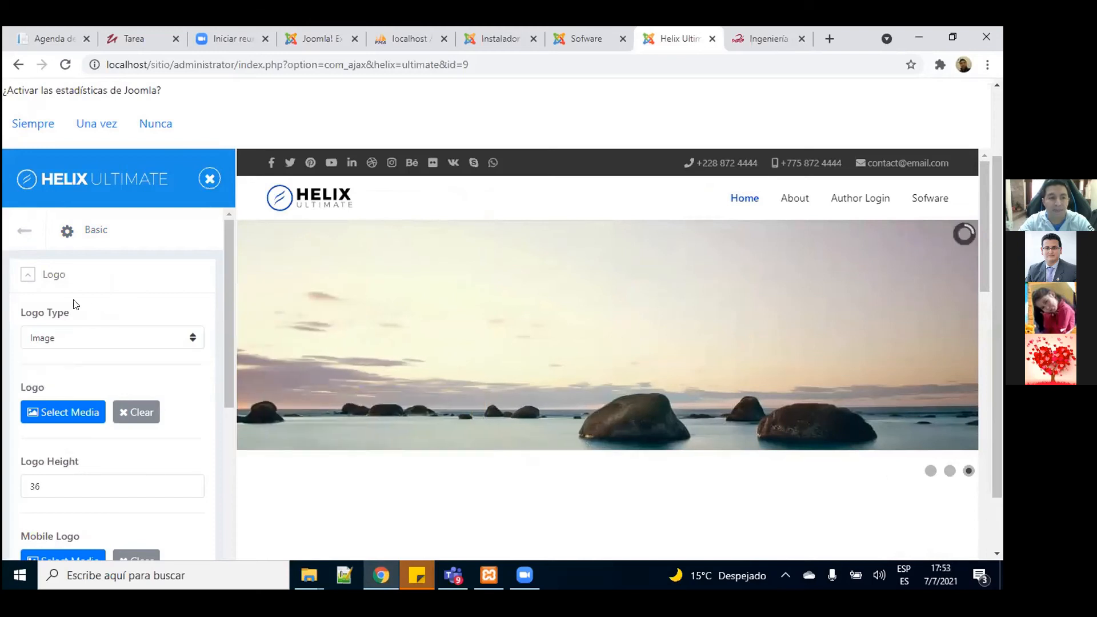
left_click_drag(226, 355, 227, 380)
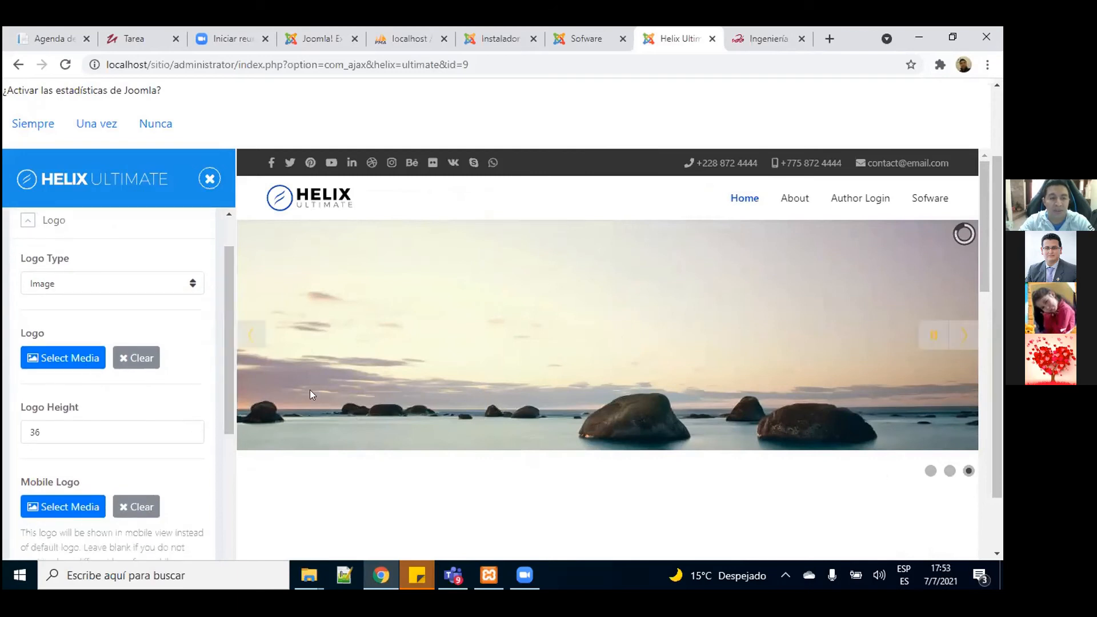
left_click_drag(226, 302, 227, 456)
left_click(32, 353)
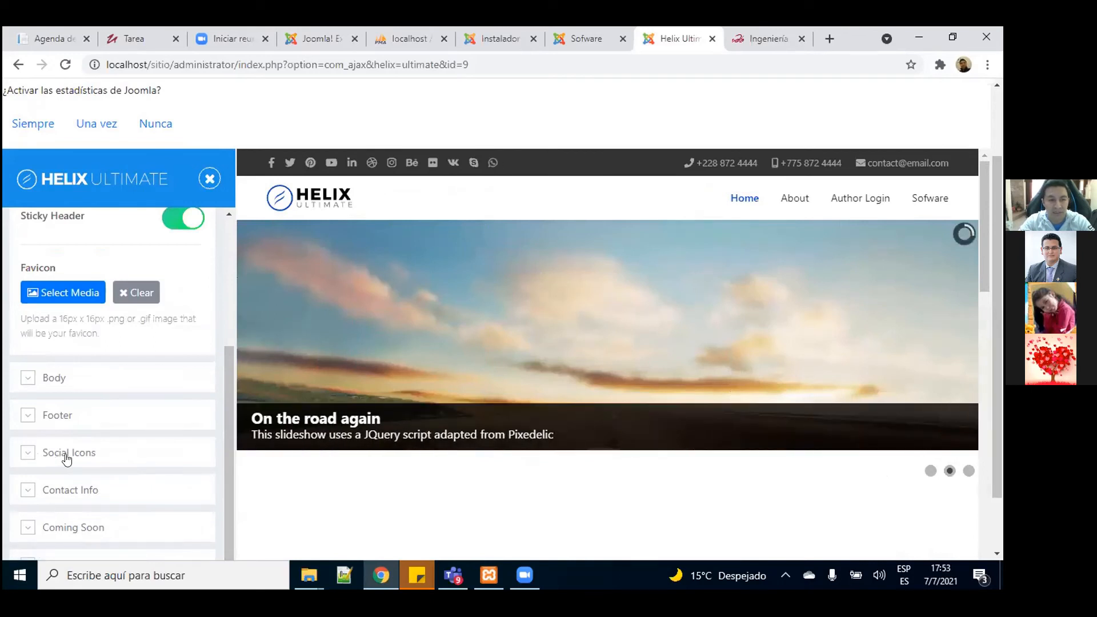
left_click(34, 453)
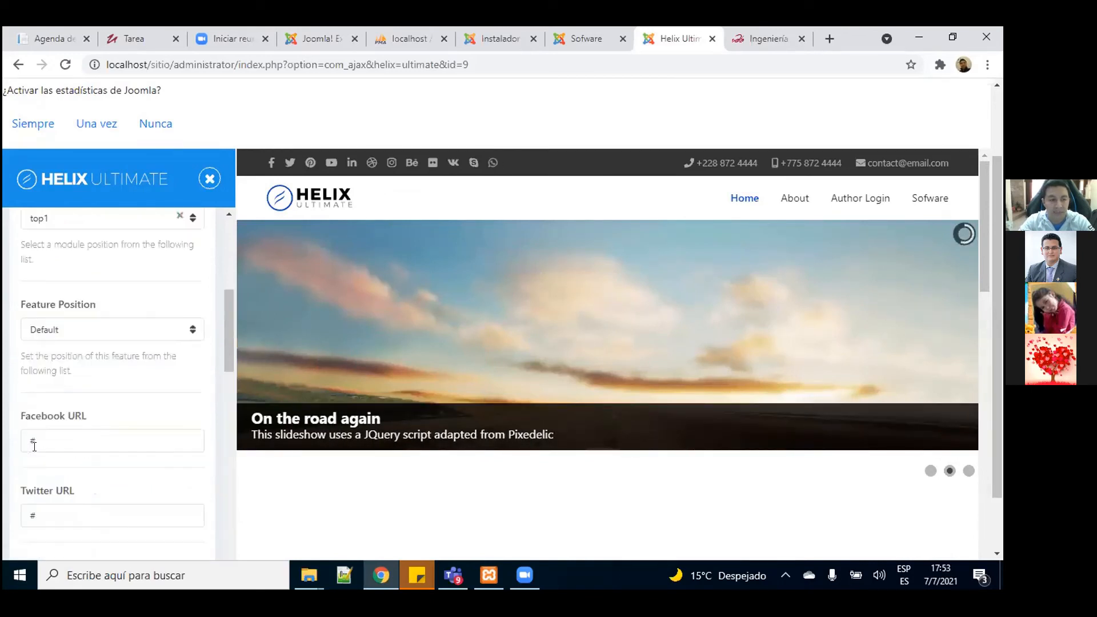
Step: Edit the Facebook and Instagram URLs and clear the '#' from Dribbble and Behance
mouse_move(226, 354)
left_mouse_down()
mouse_move(219, 498)
mouse_move(216, 327)
mouse_move(214, 371)
left_mouse_up()
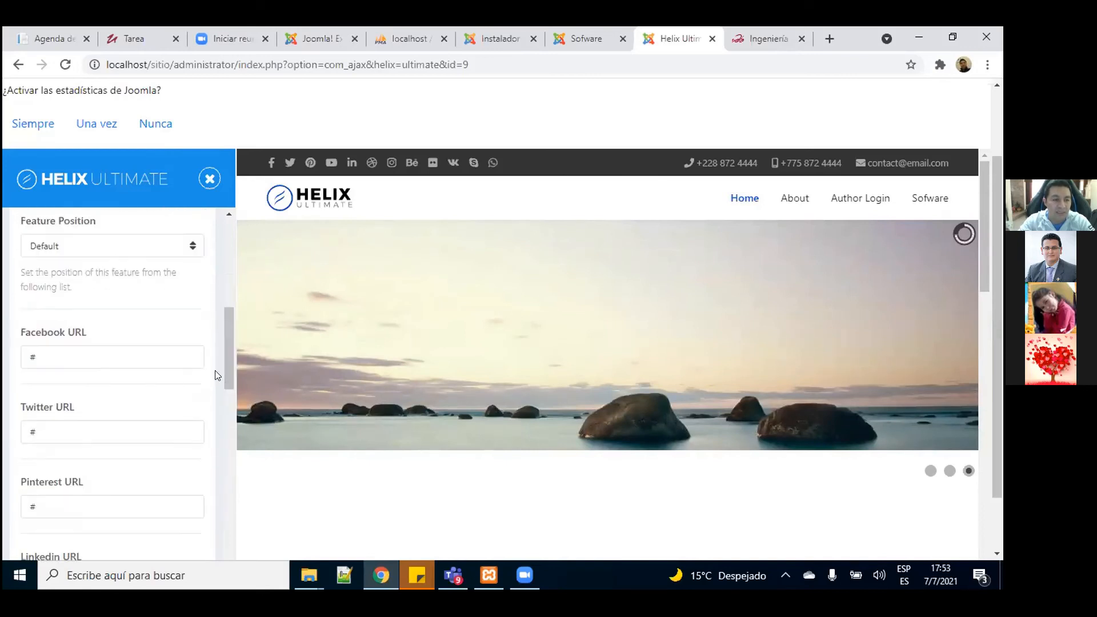
left_click(48, 354)
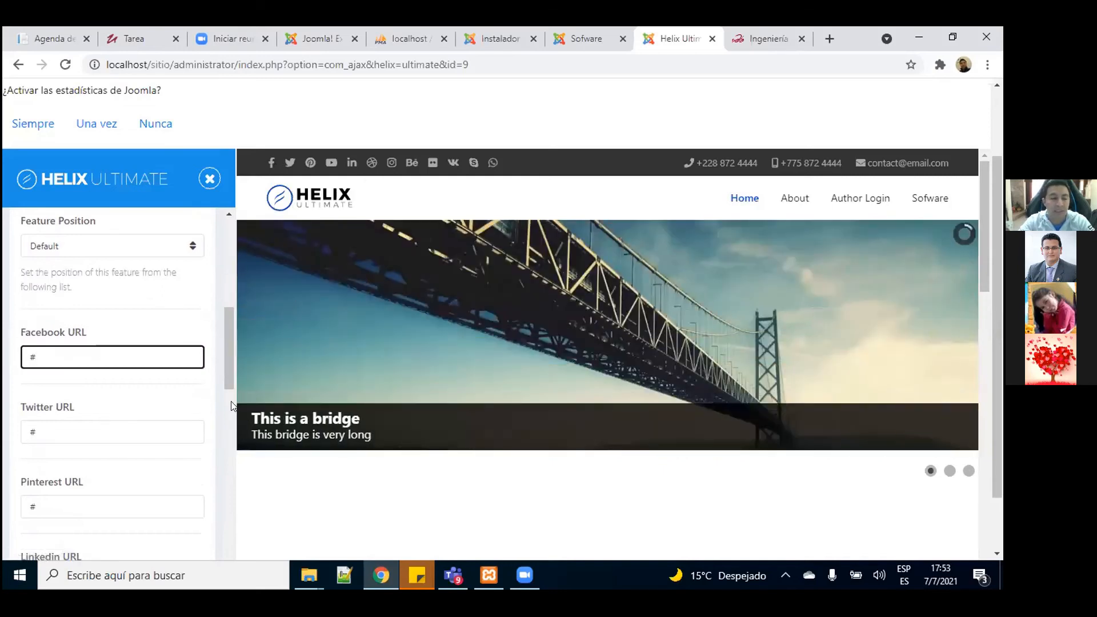
left_click_drag(227, 361, 227, 402)
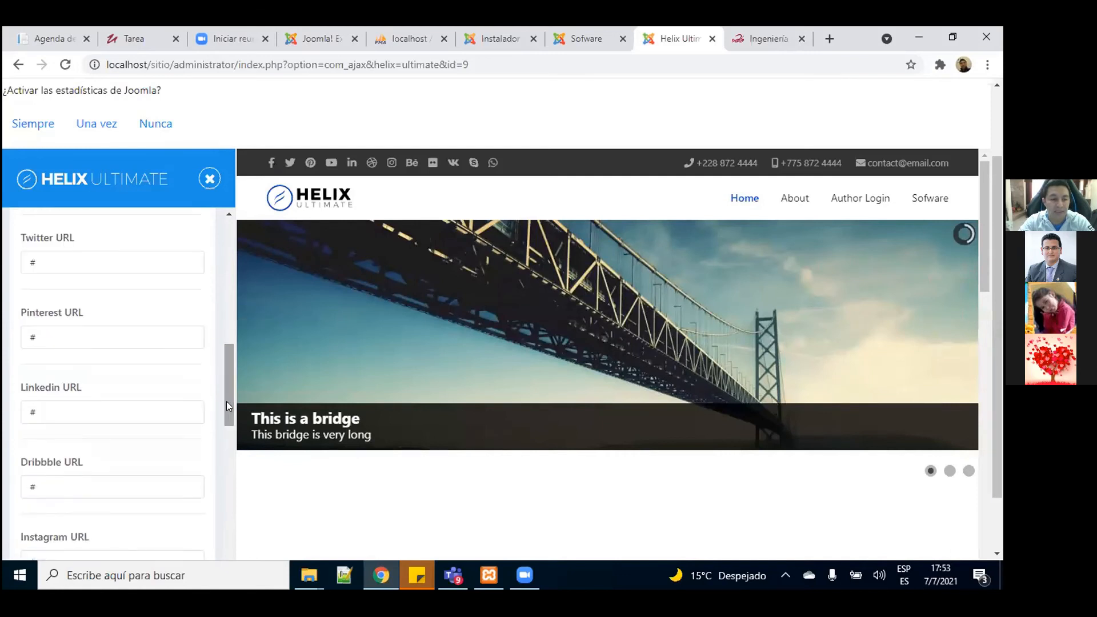
left_click(62, 479)
key("BackSpace")
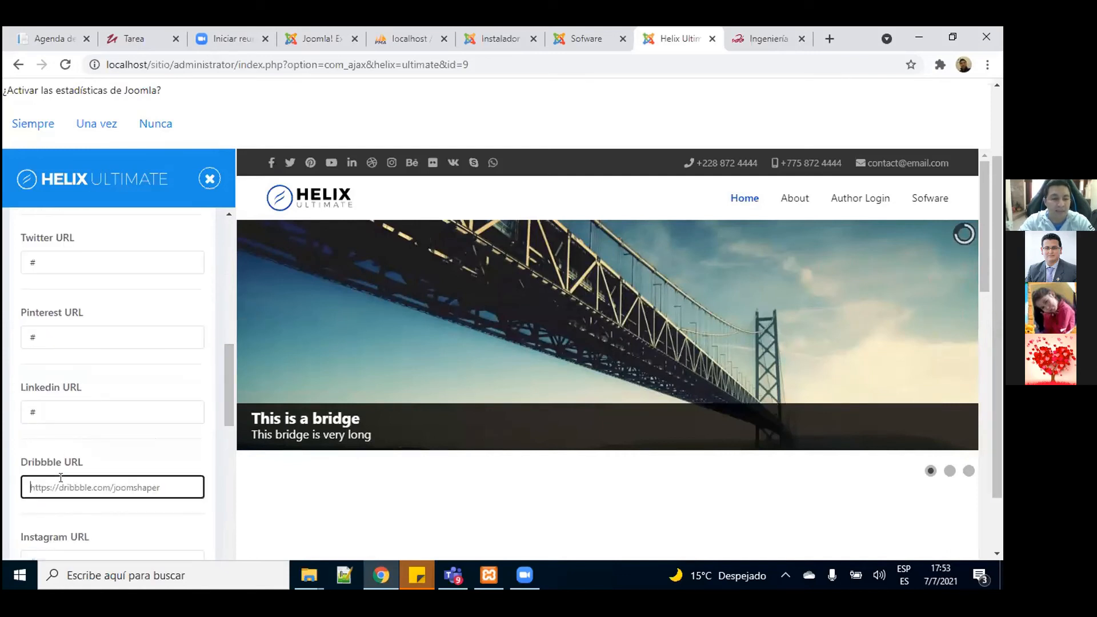
left_click_drag(229, 409, 229, 433)
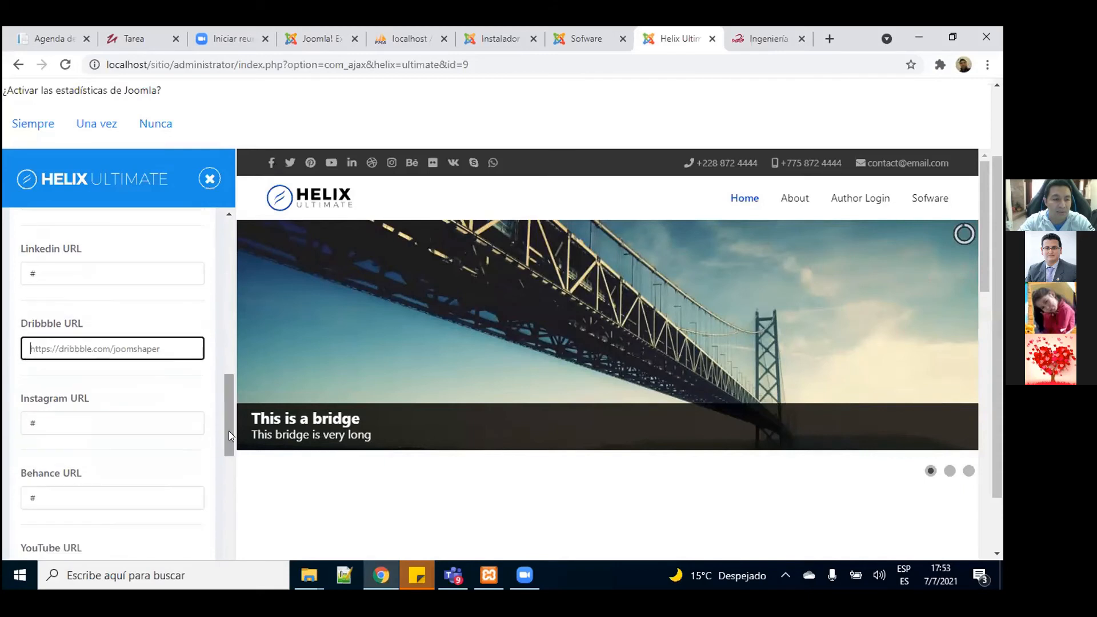
left_click(117, 424)
left_click(79, 501)
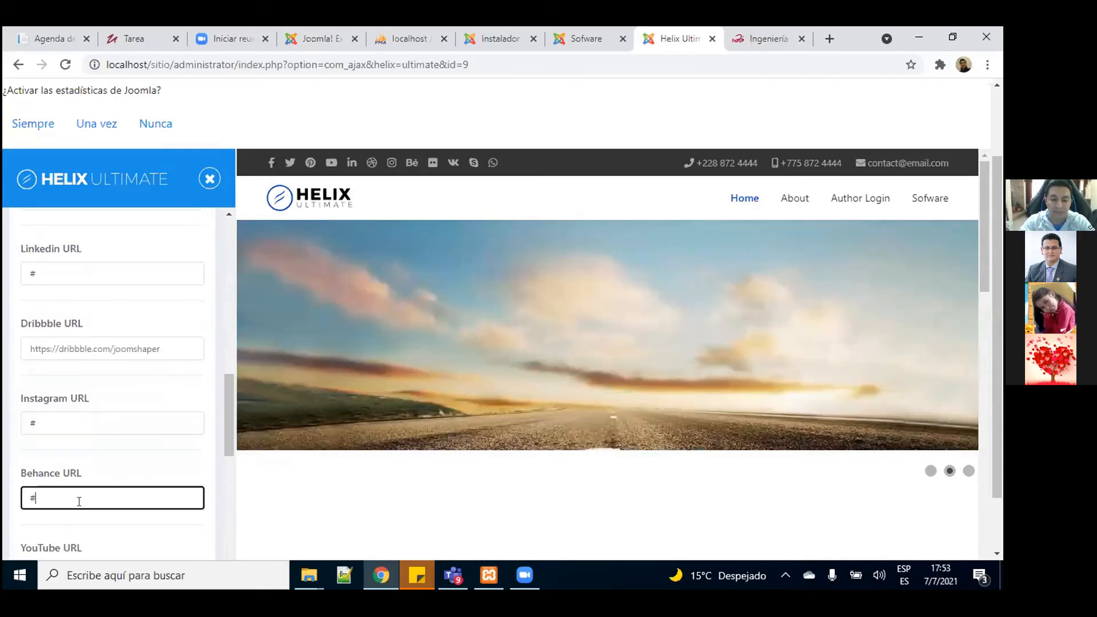
key("BackSpace")
Step: Clear the Flickr '#', delete the Skype username, and move into the VK Username field
left_click_drag(224, 433, 226, 457)
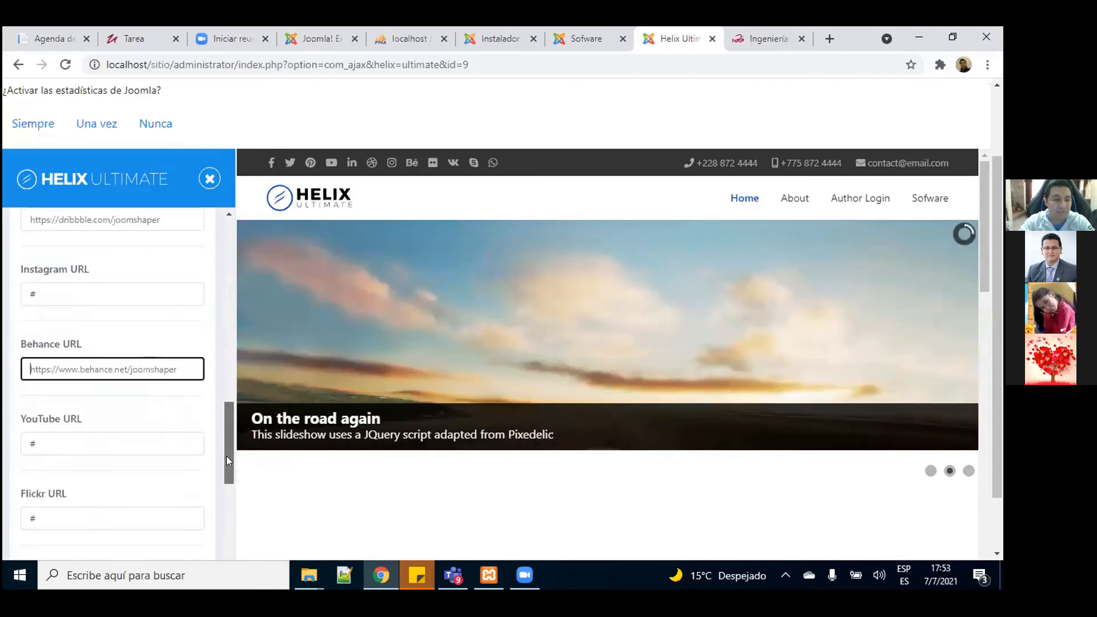
scroll(171, 448, "down", 1)
left_click(80, 467)
key("BackSpace")
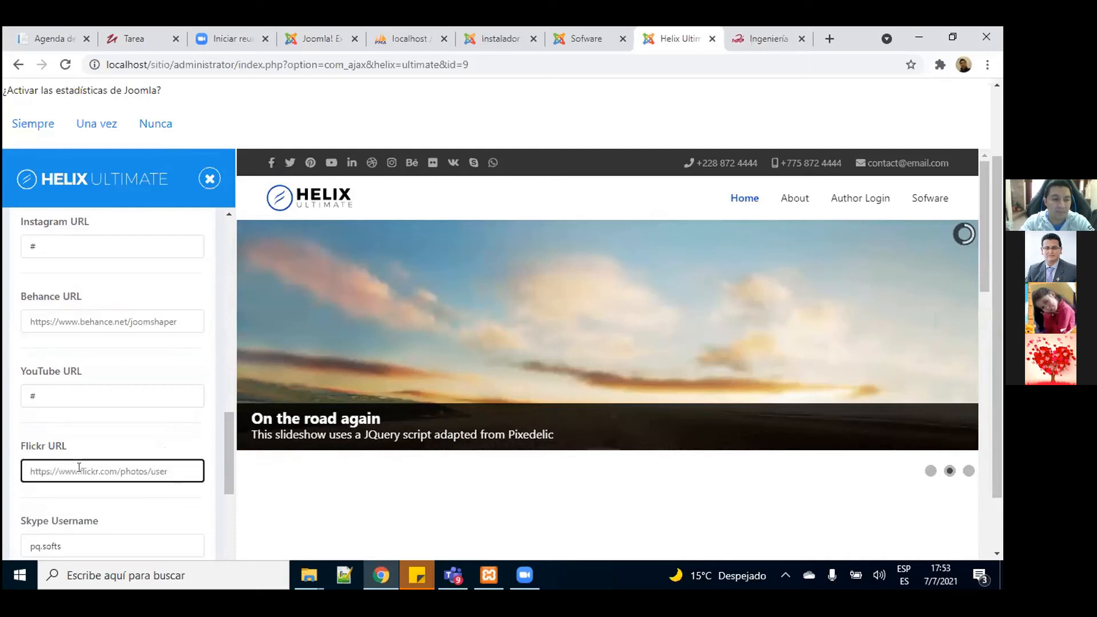
left_click_drag(226, 464, 225, 500)
double_click(70, 386)
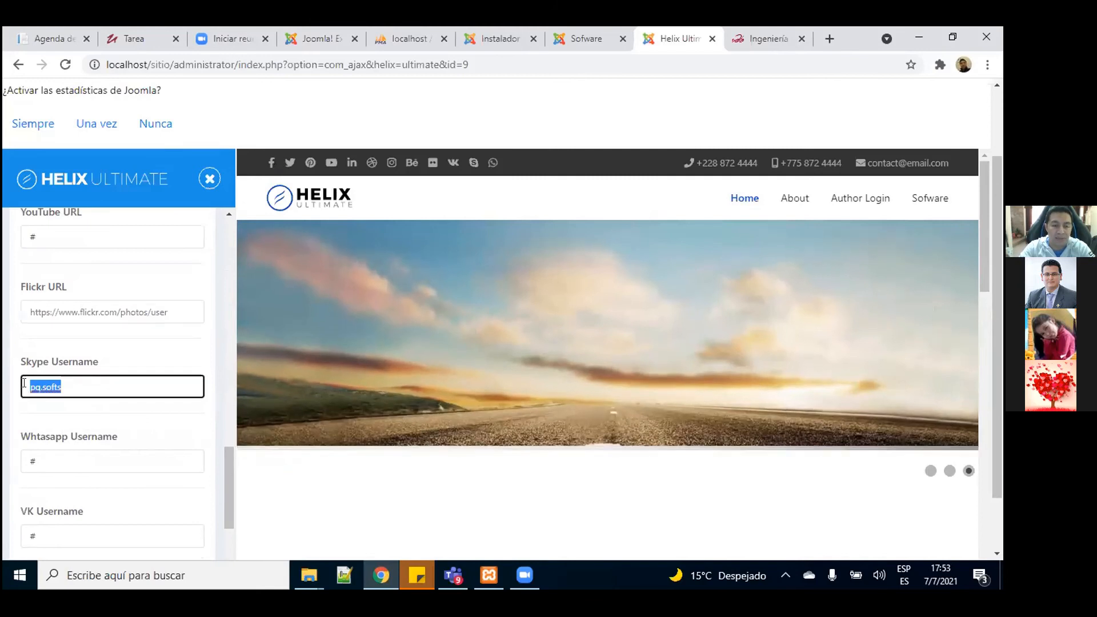
key("BackSpace")
left_click_drag(228, 464, 229, 487)
left_click(87, 428)
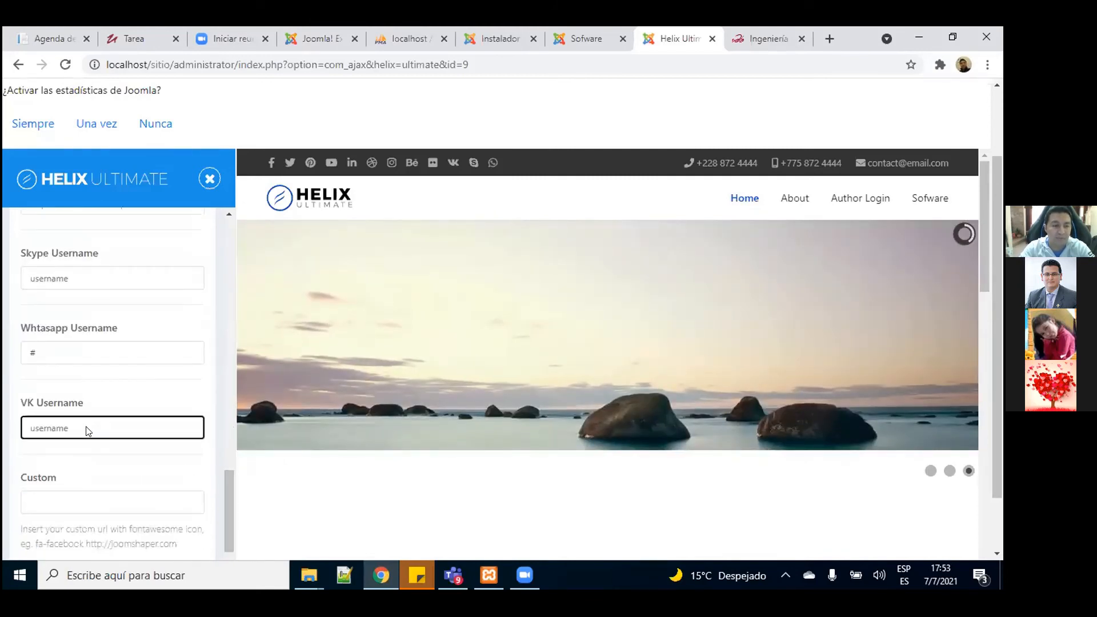
Step: Switch the Enable Social Icons toggle off in the Helix Ultimate settings
left_click_drag(229, 496, 226, 520)
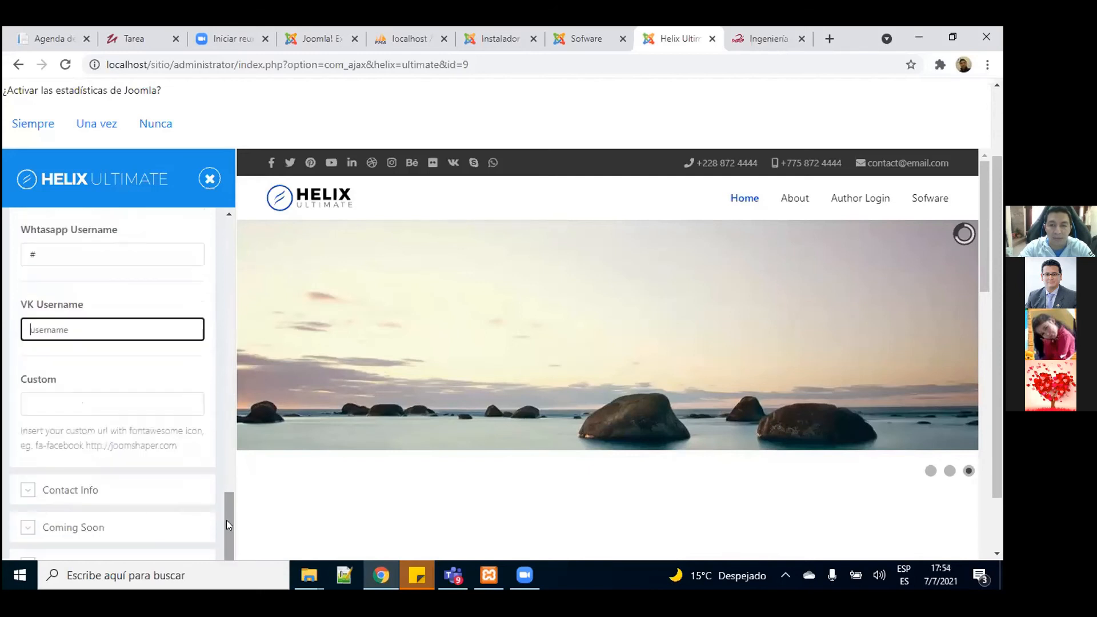
left_click_drag(983, 256, 986, 320)
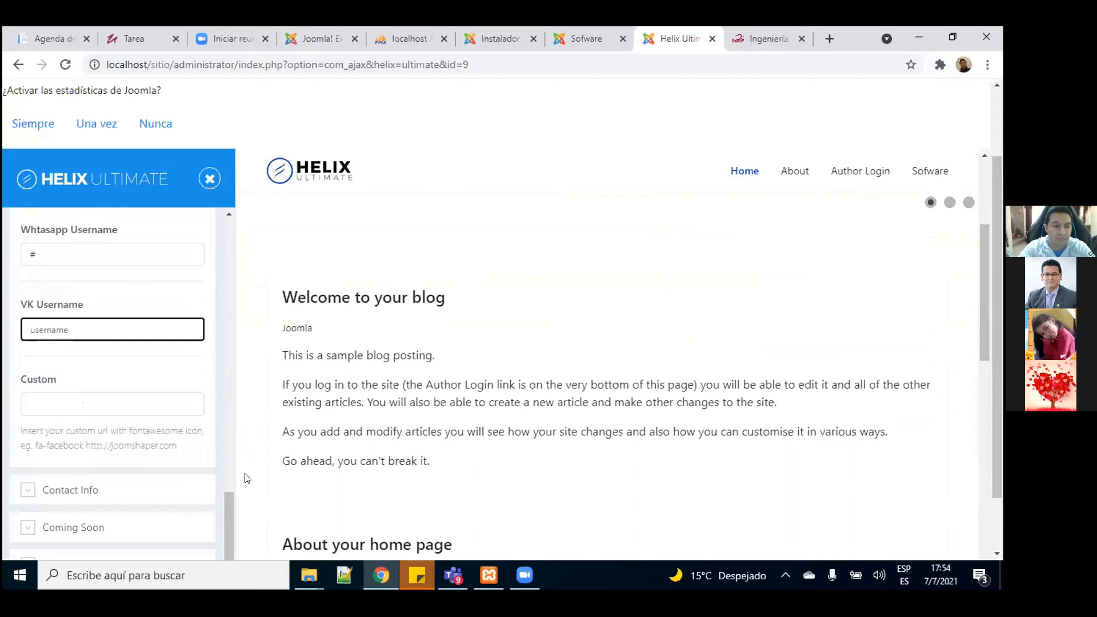
left_click_drag(226, 512, 243, 219)
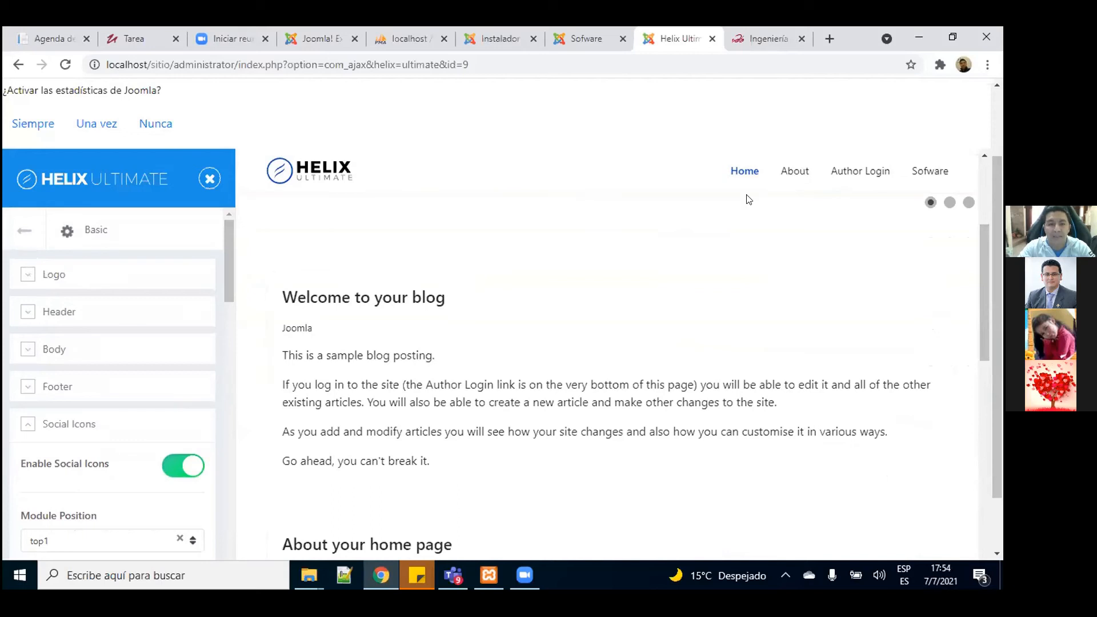
left_click_drag(982, 232, 977, 140)
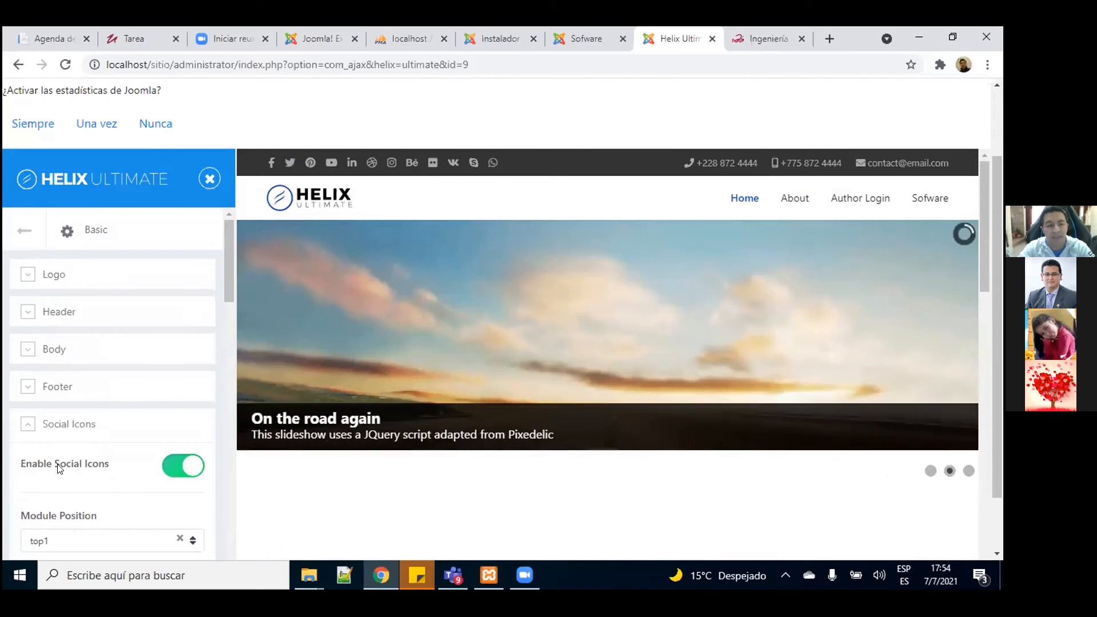
left_click(184, 467)
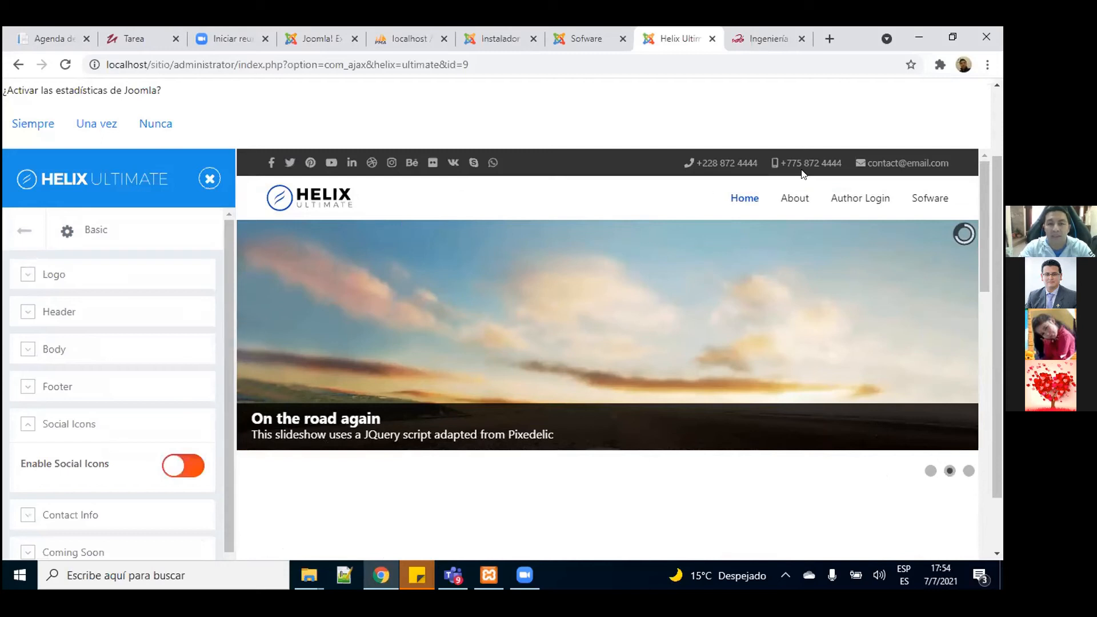
Step: Save the Helix Ultimate settings with social icons disabled and view the Sofware page
left_click(583, 41)
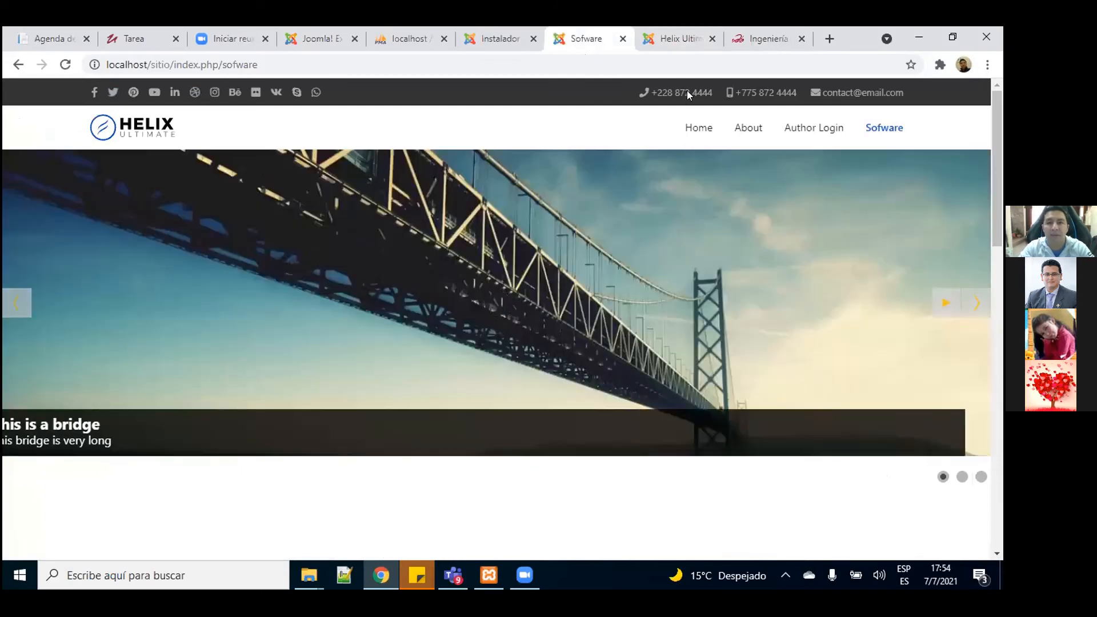
left_click(677, 39)
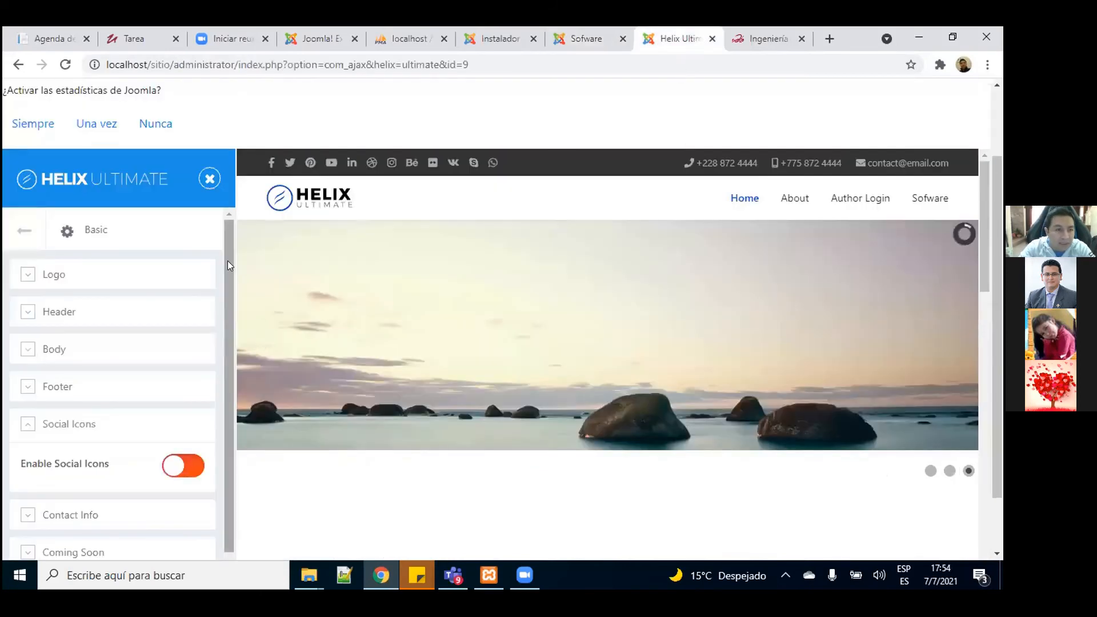
left_click(17, 233)
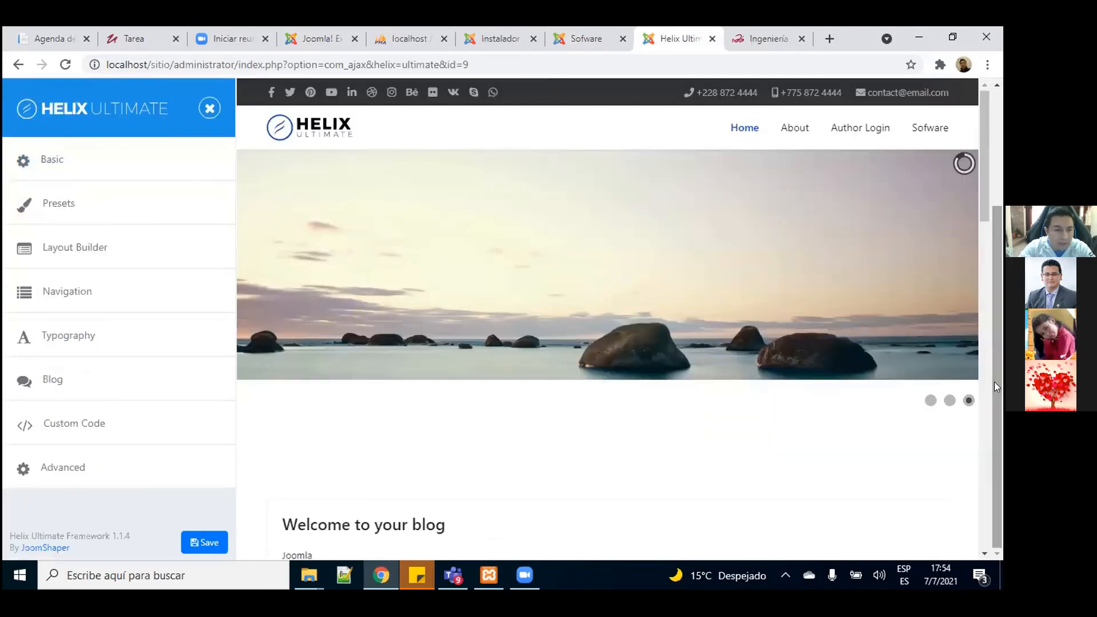
left_click(217, 540)
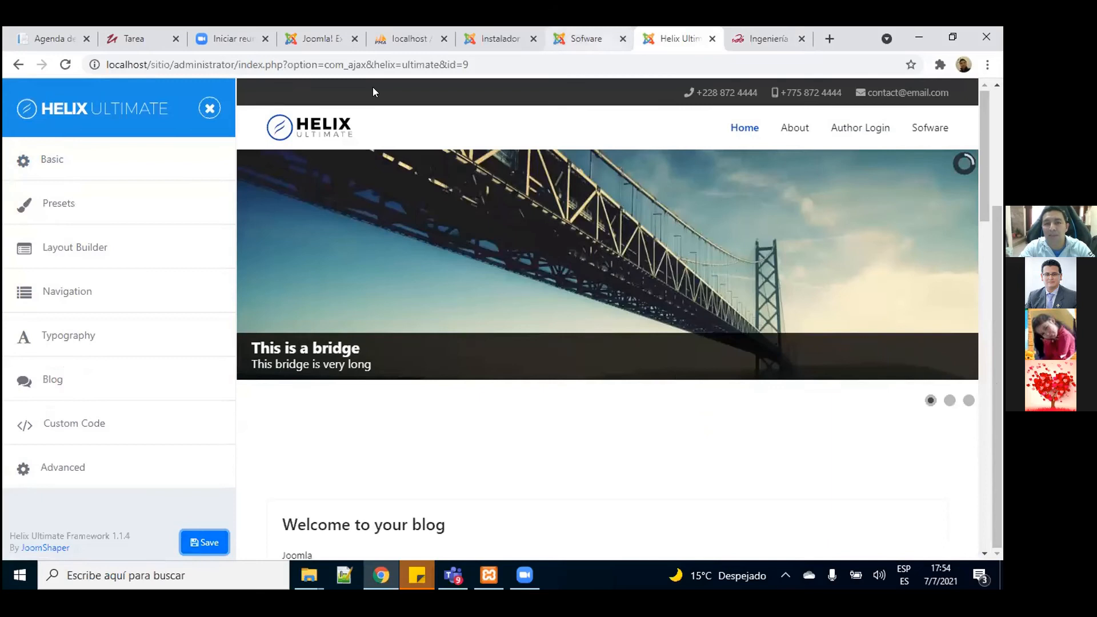
key("ctrl+shift+Tab")
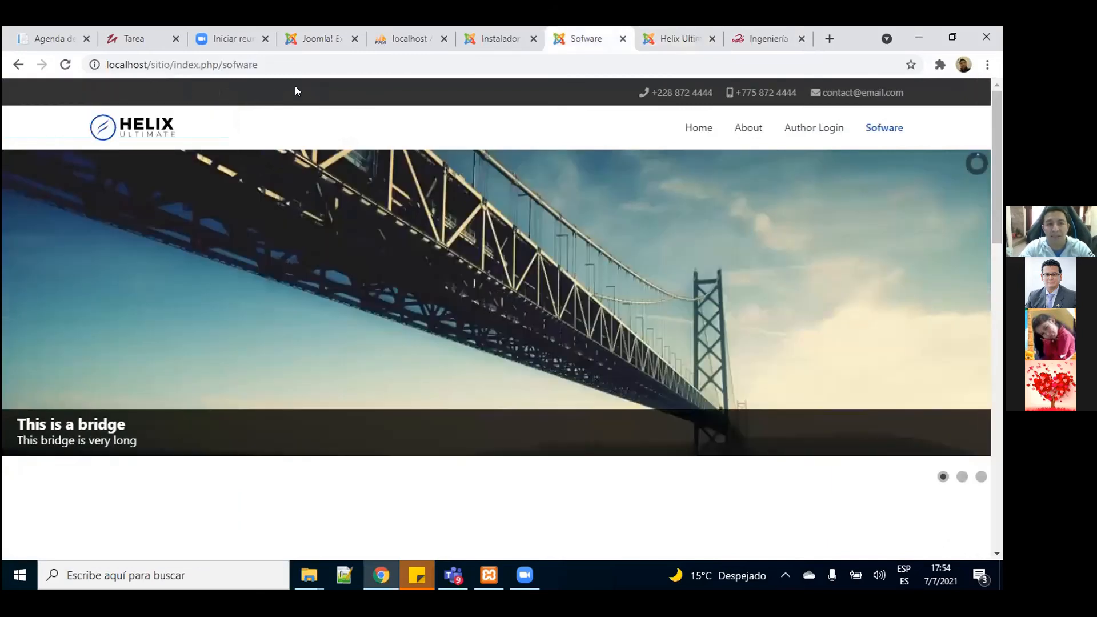
Step: In Layout Builder, give the Bottom row a 3-3-3-3 column layout and return to the main menu
key("ctrl+Tab")
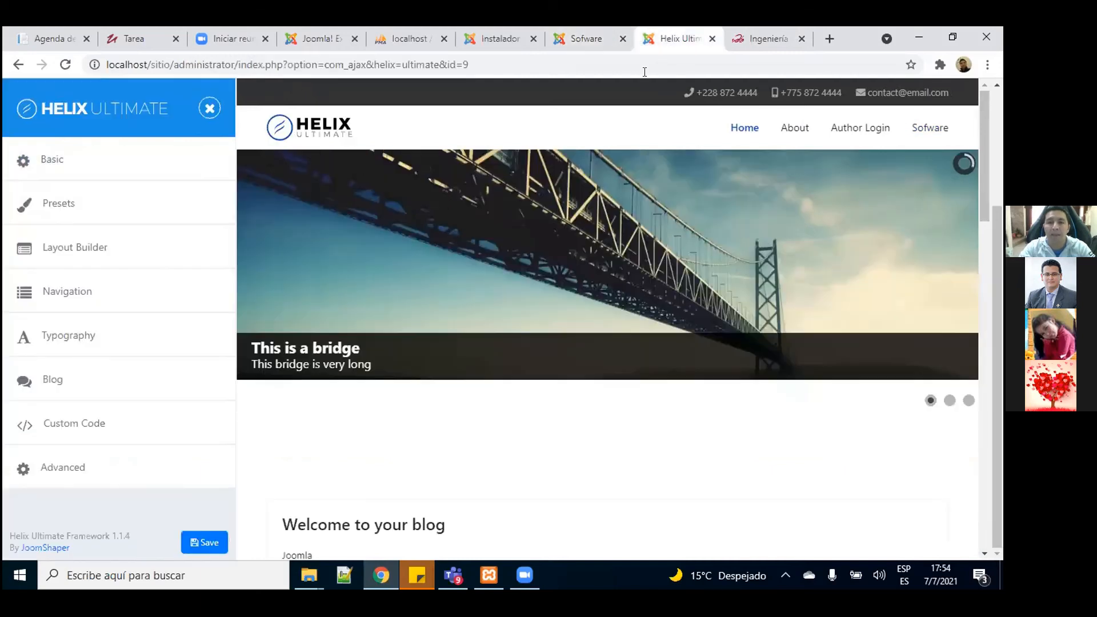
left_click(49, 256)
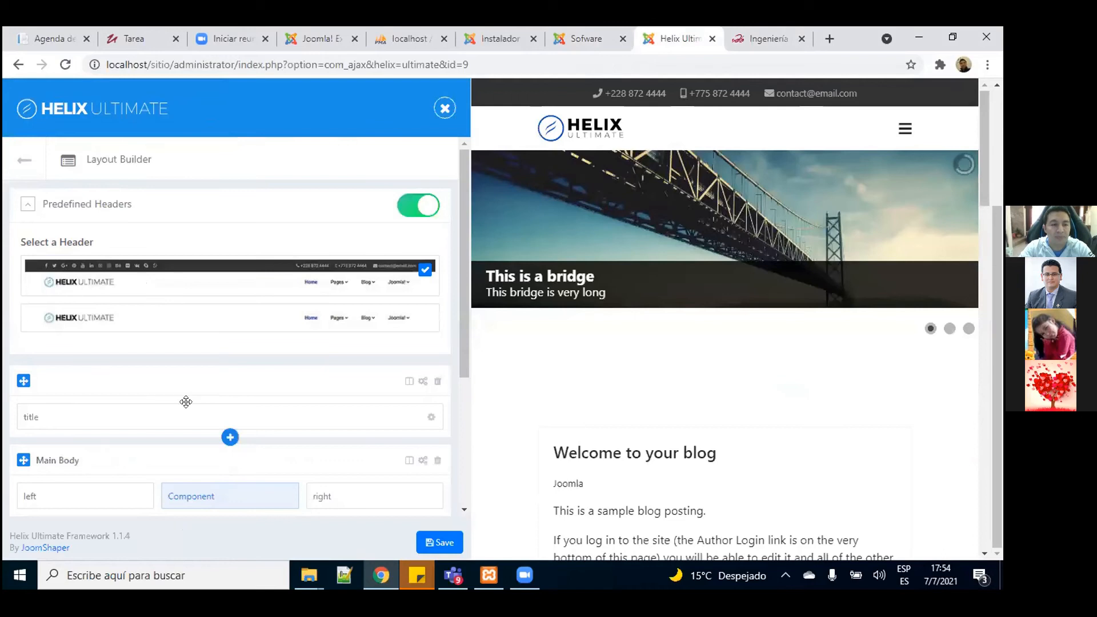
scroll(462, 283, "down", 1)
scroll(461, 348, "down", 3)
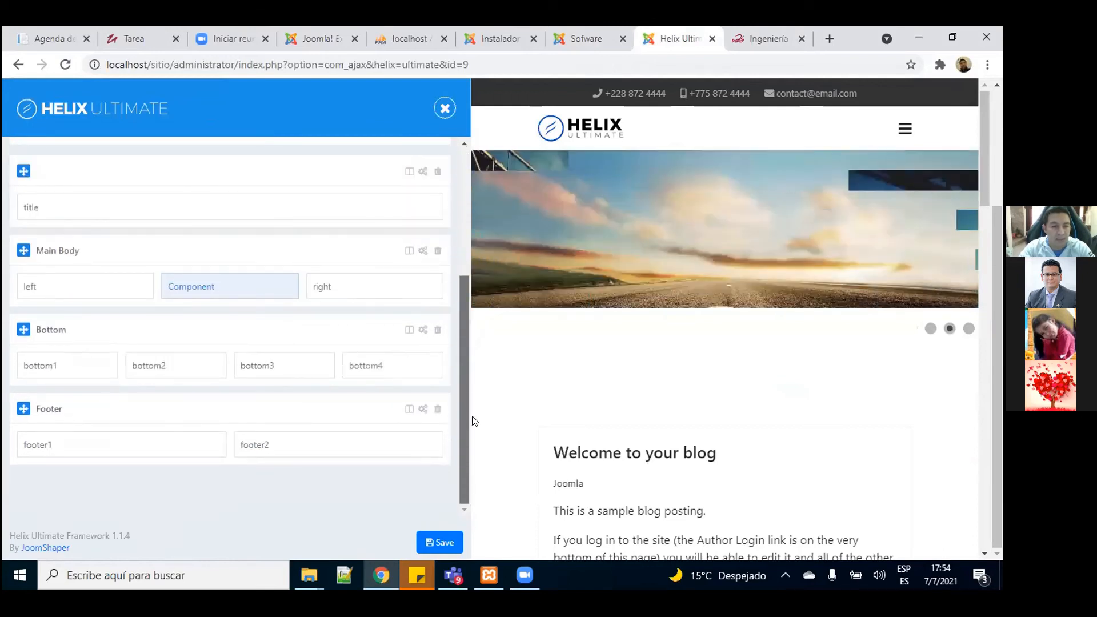
left_click_drag(468, 398, 465, 327)
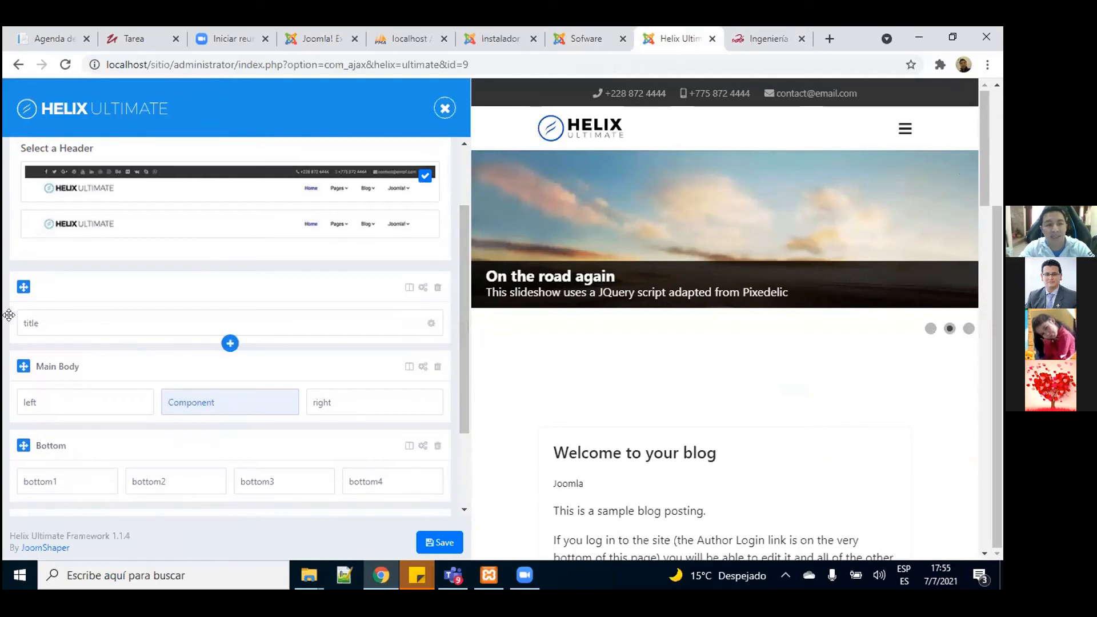
mouse_move(231, 423)
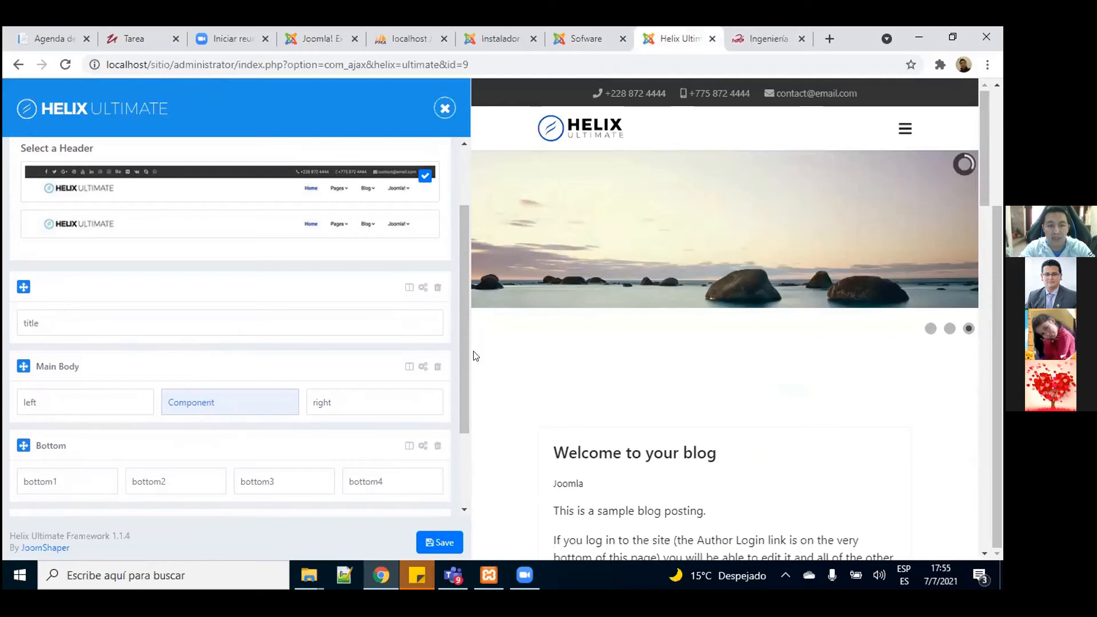
left_click_drag(462, 339, 466, 391)
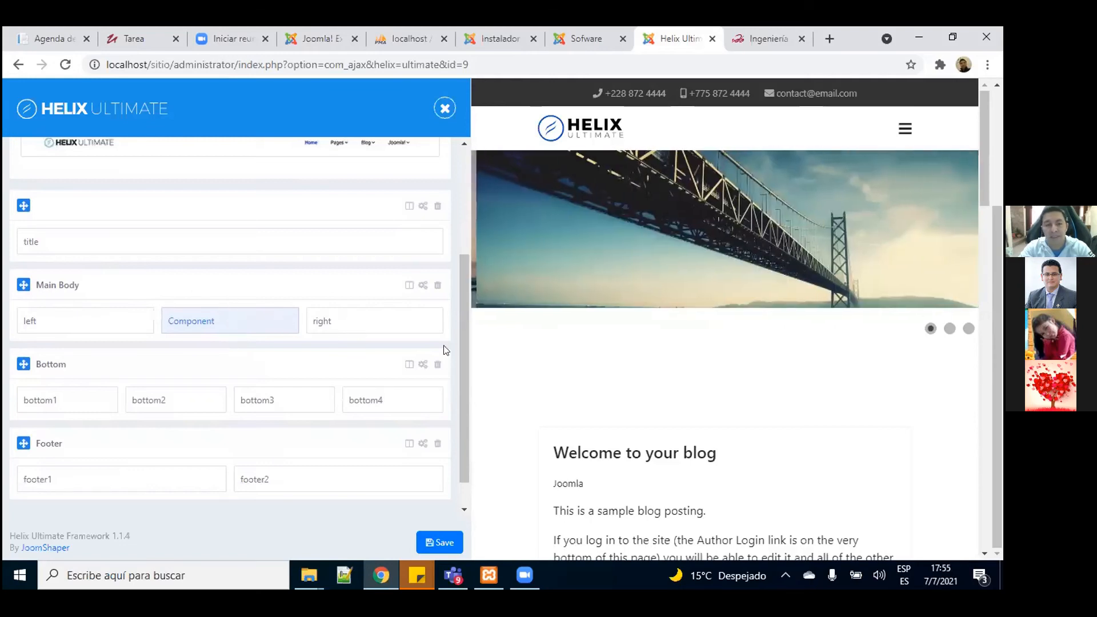
left_click_drag(463, 358, 462, 409)
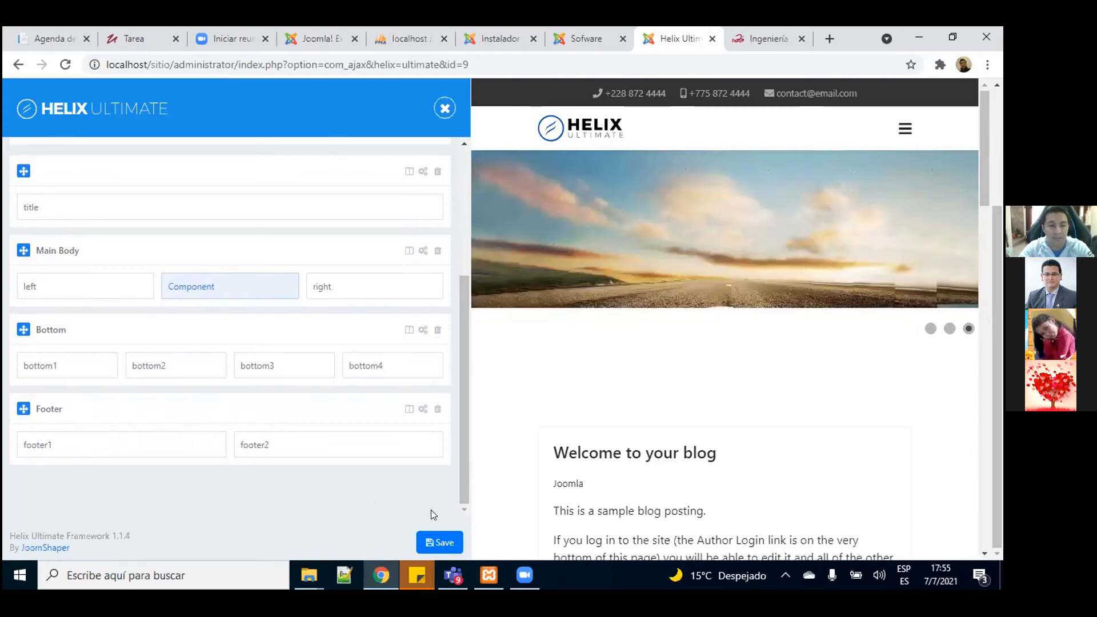
left_click(409, 330)
left_click(422, 363)
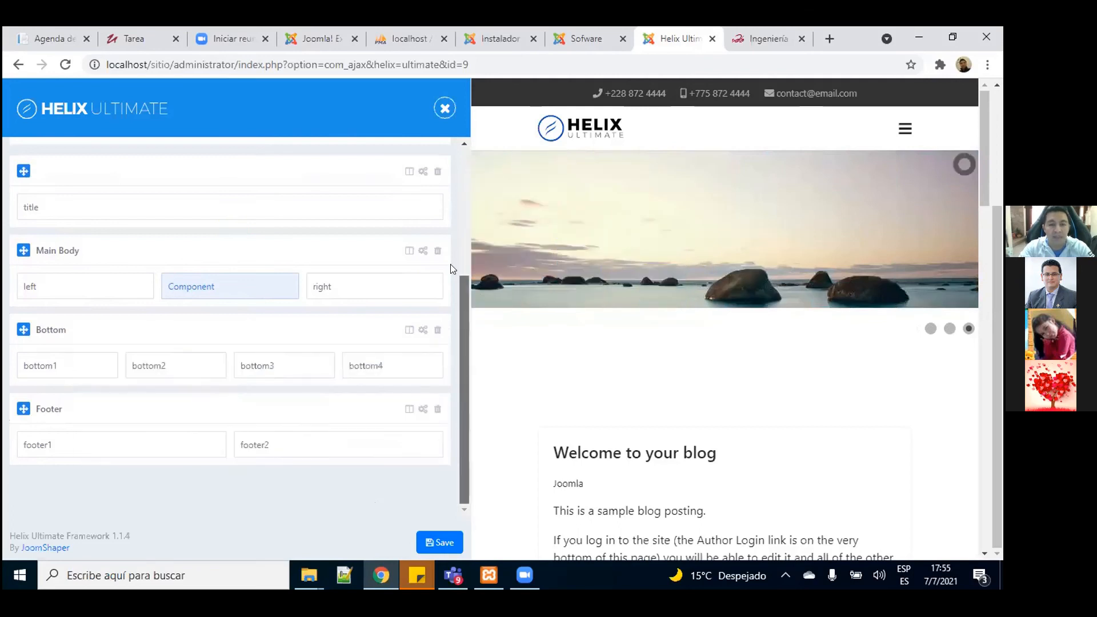
scroll(450, 264, "up", 4)
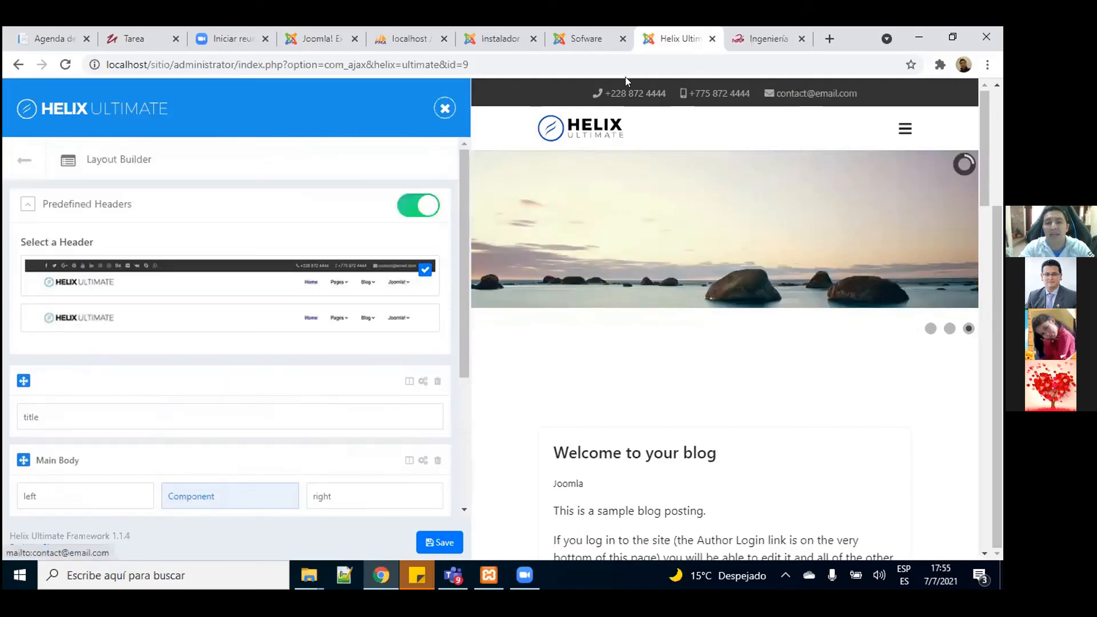
left_click(25, 160)
Step: In Basic settings, re-enable social icons (position top1) and collapse the Social Icons section
left_click(44, 165)
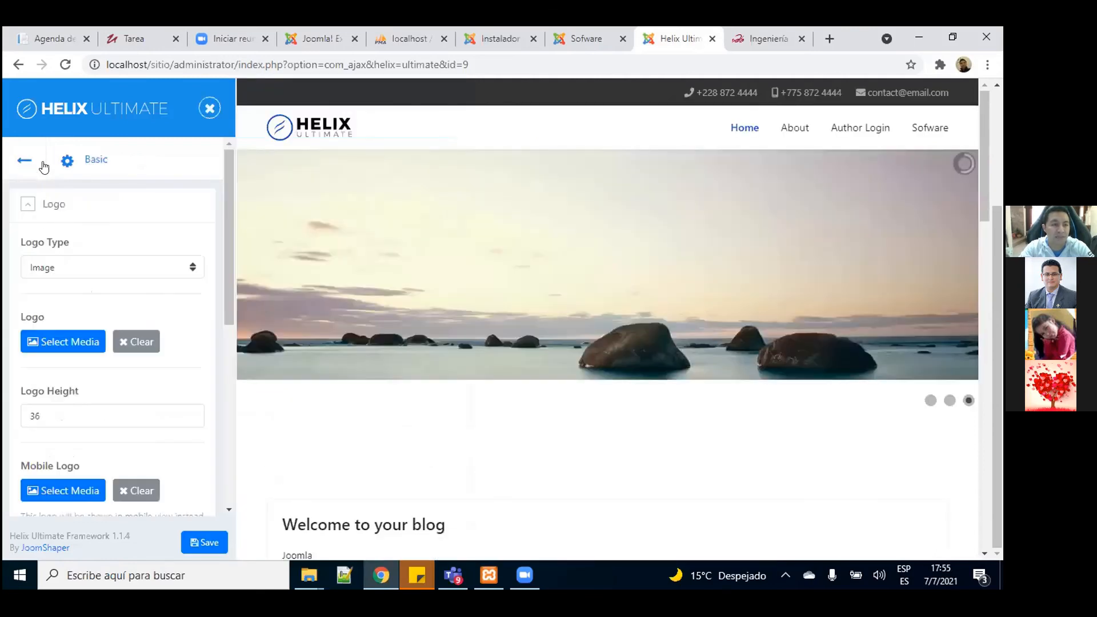
left_click_drag(227, 274, 230, 489)
left_click(183, 371)
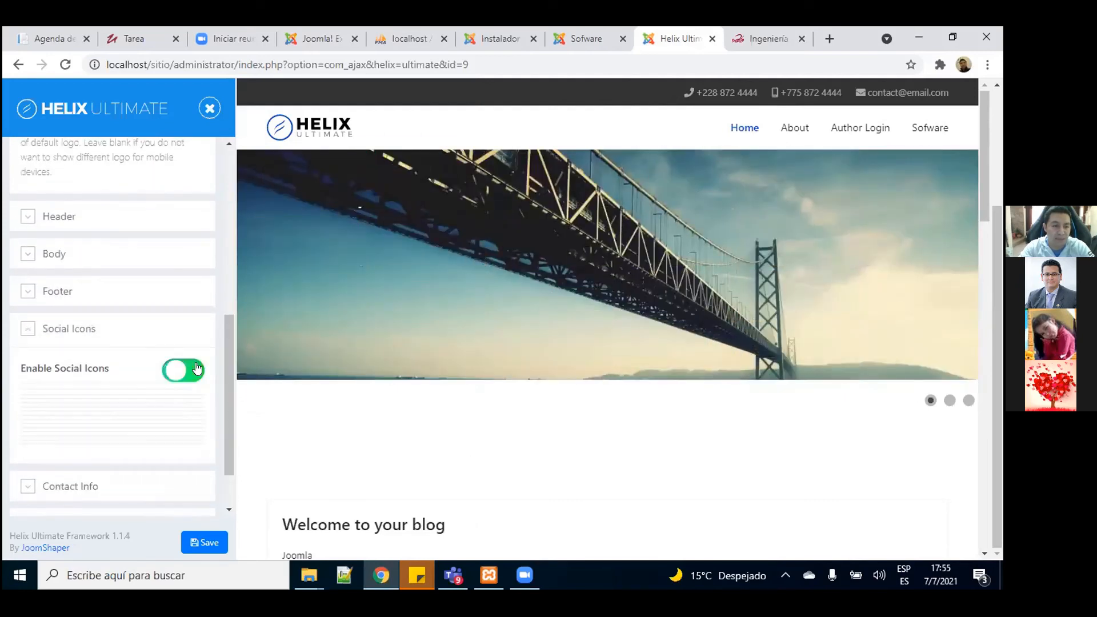
mouse_move(228, 269)
left_mouse_down()
mouse_move(231, 325)
mouse_move(228, 277)
left_mouse_up()
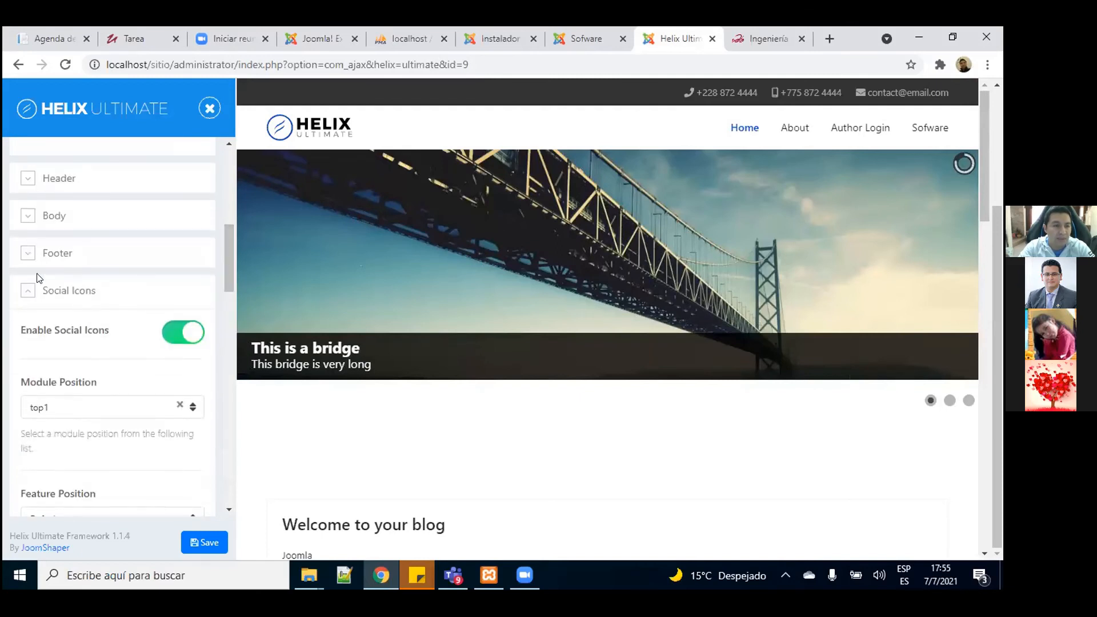
left_click(31, 292)
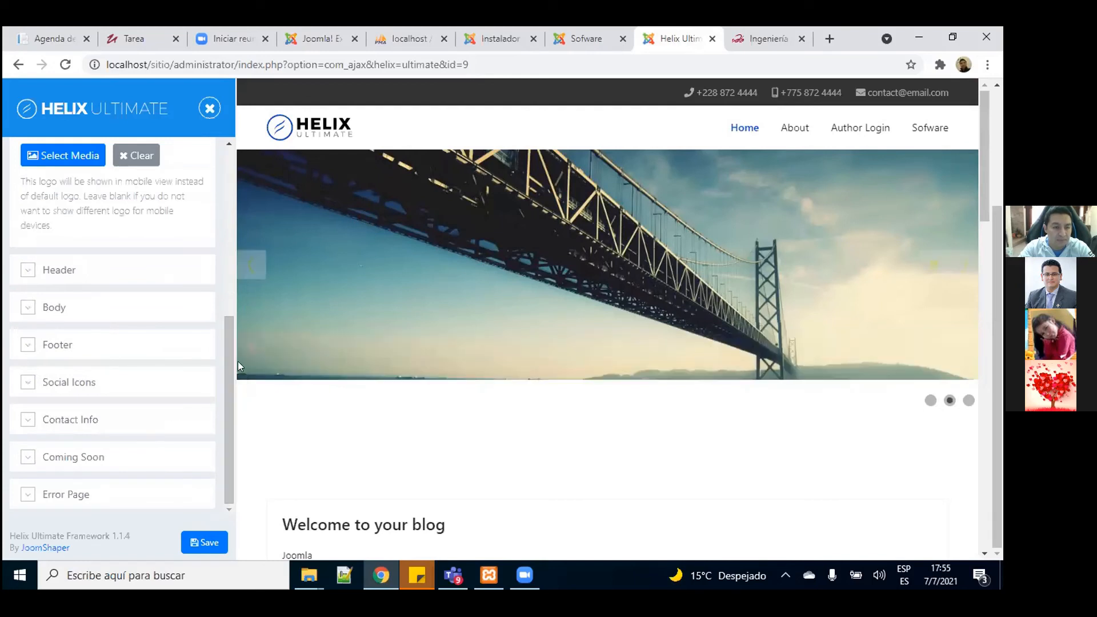
Step: In Contact Info, enter the new mobile number and replace the email address
left_click(29, 420)
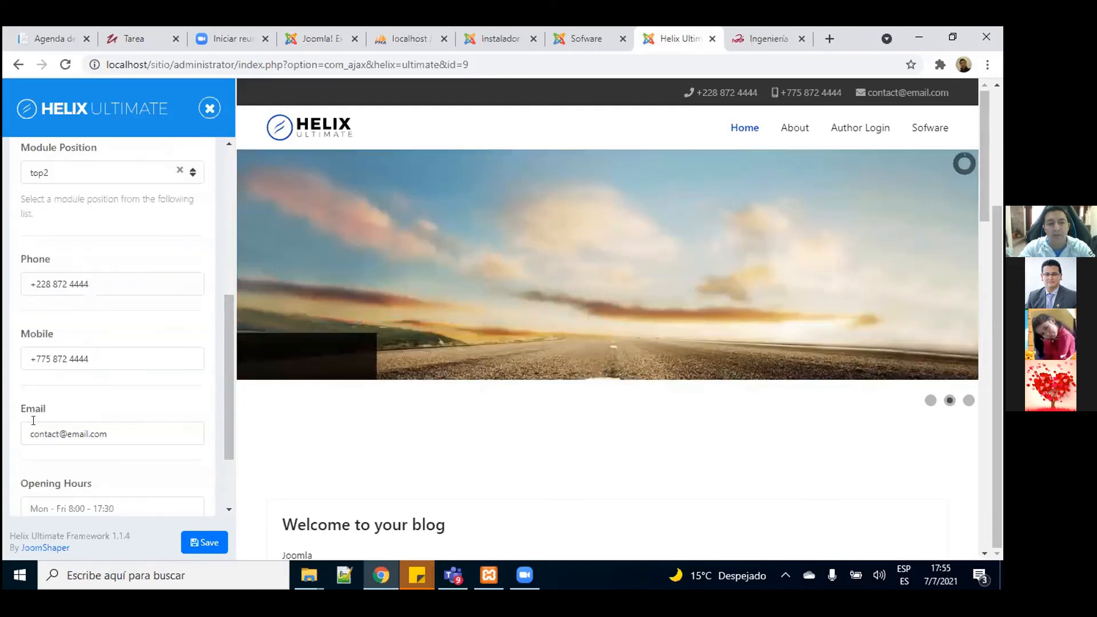
left_click(109, 353)
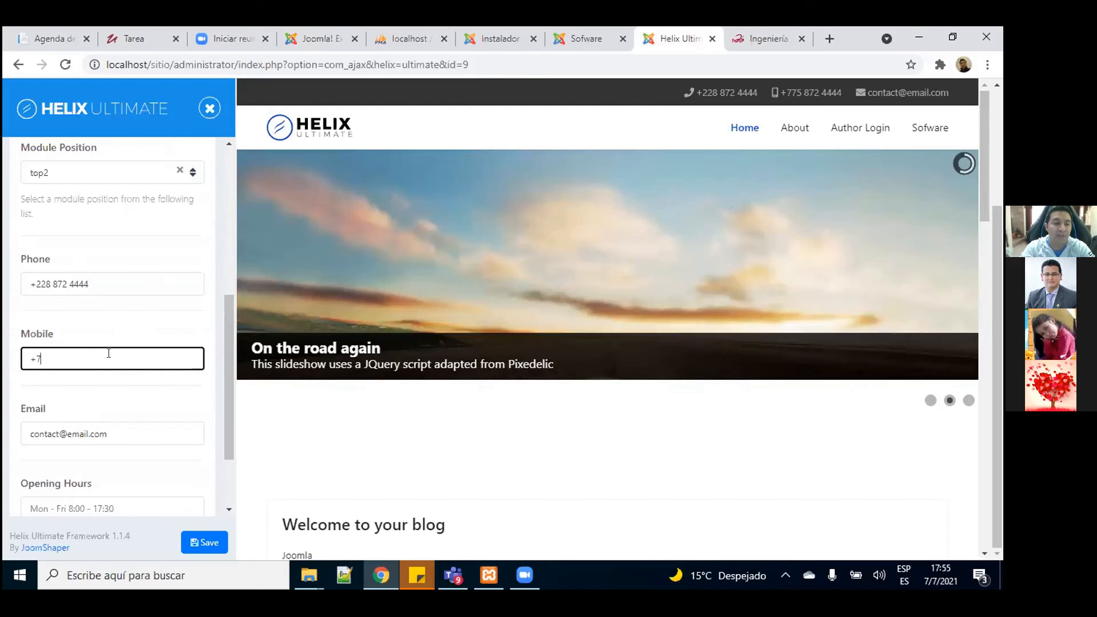
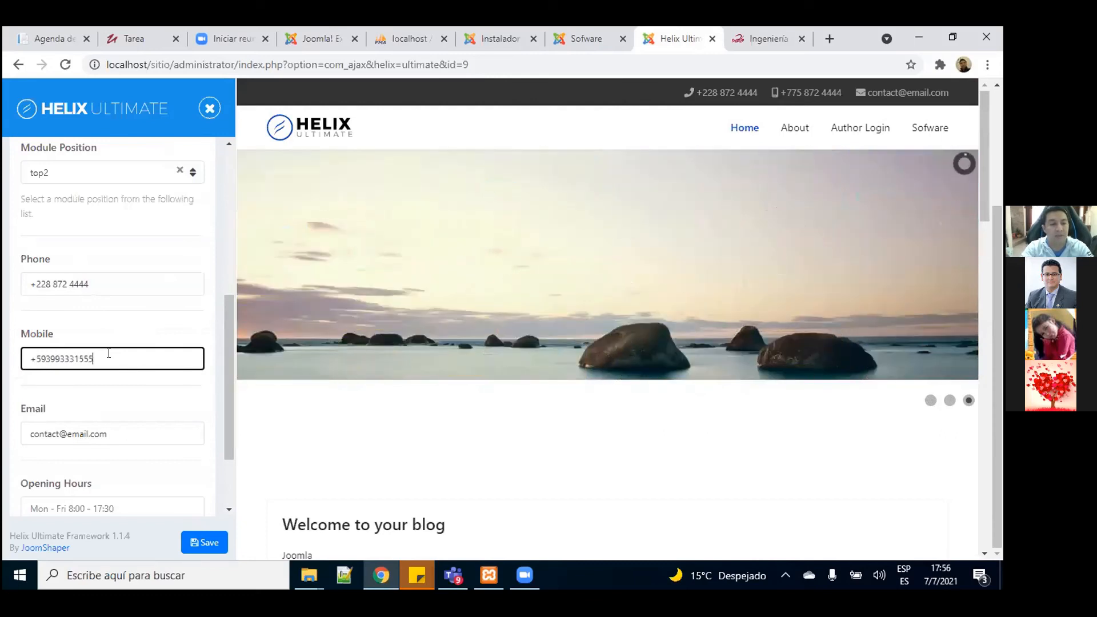
triple_click(104, 435)
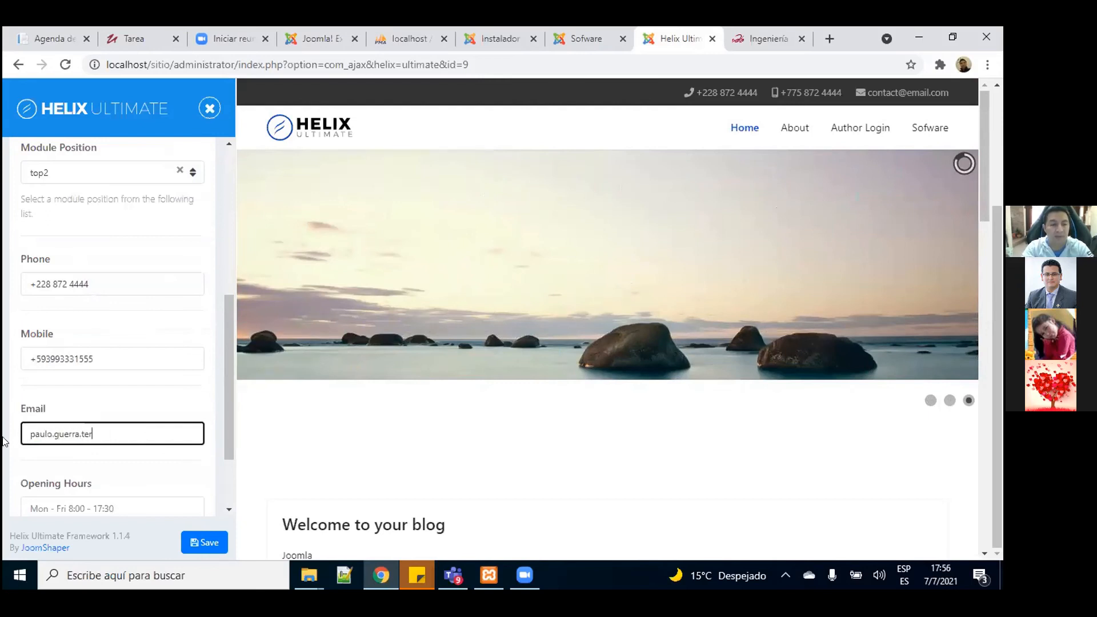
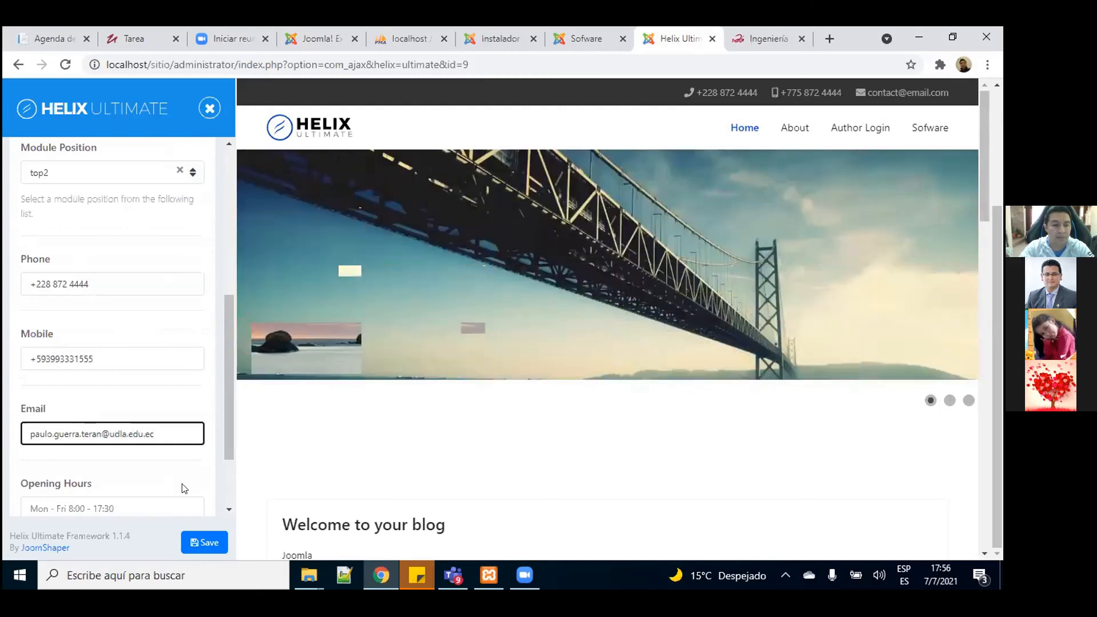
Step: Save the new contact details twice and check the preview's top bar
left_click(204, 542)
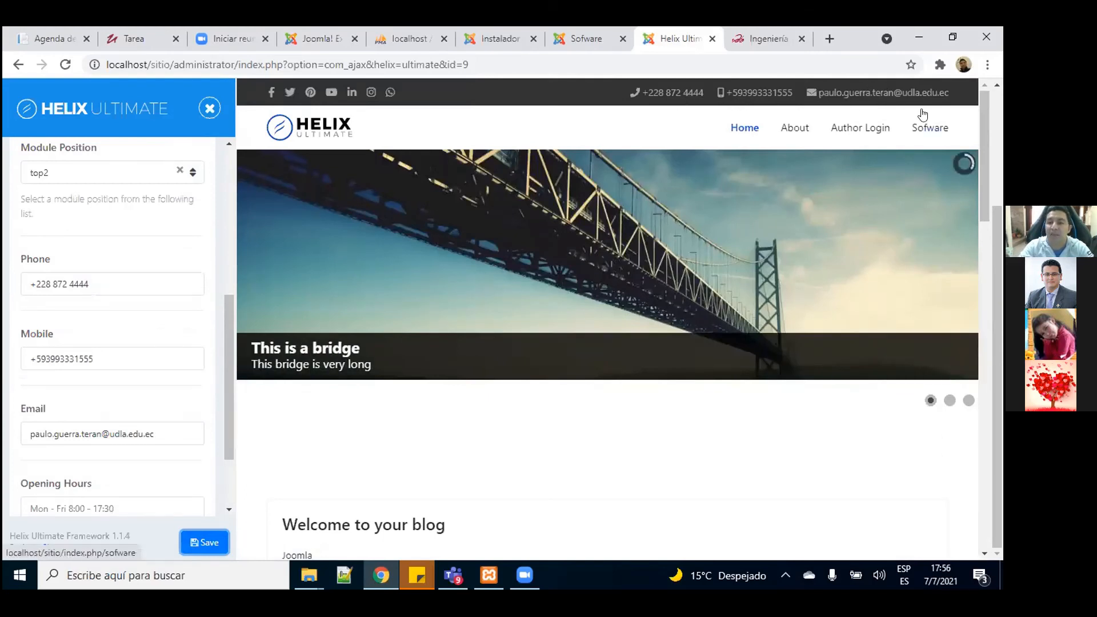
mouse_move(949, 261)
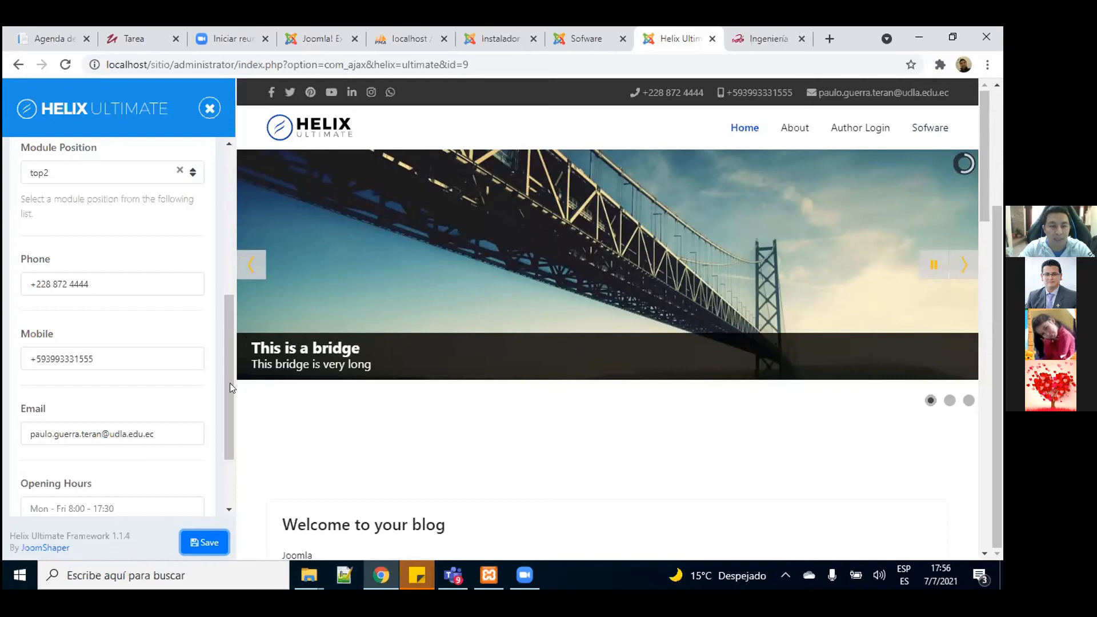
left_click(209, 539)
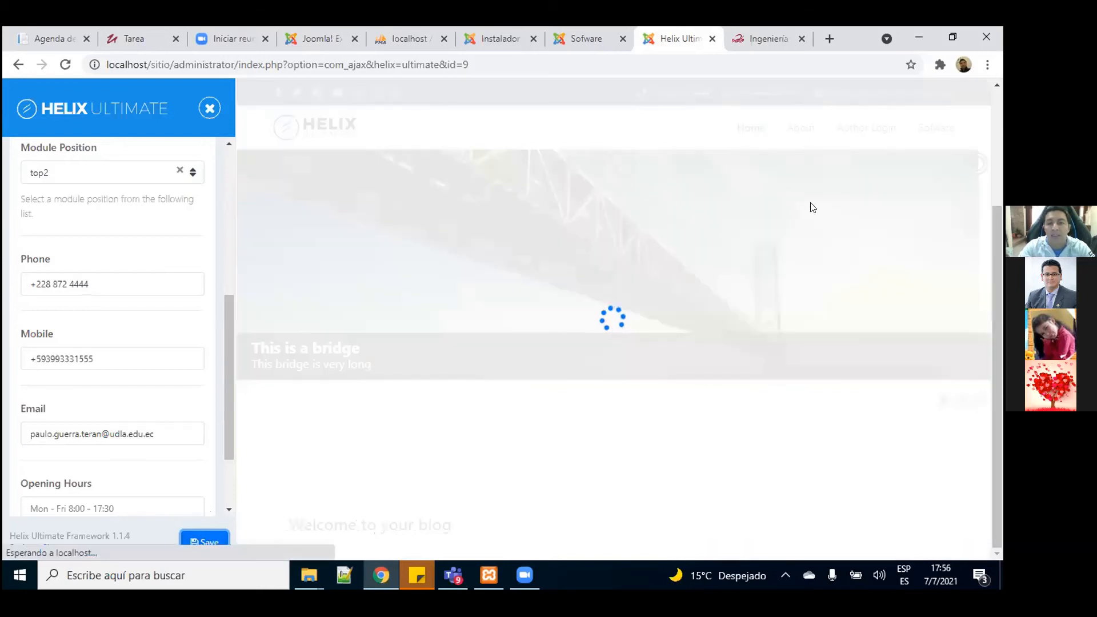
mouse_move(810, 202)
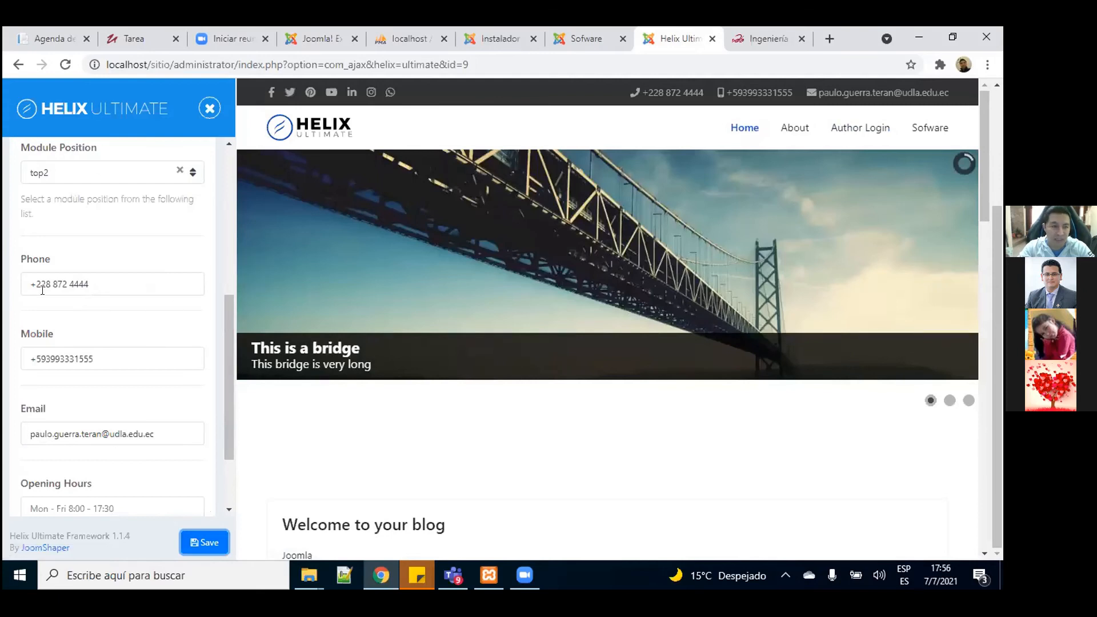
left_click_drag(224, 331, 218, 143)
Step: Exit the Basic section, browse the live Sofware page, and return to the template styles list
left_click(25, 161)
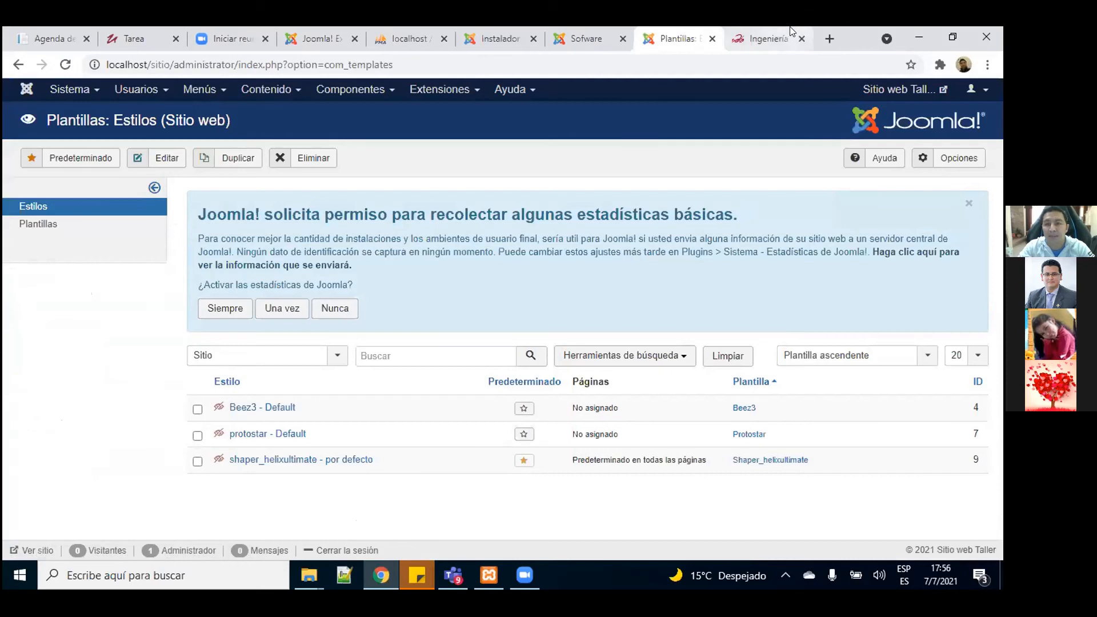
left_click(595, 39)
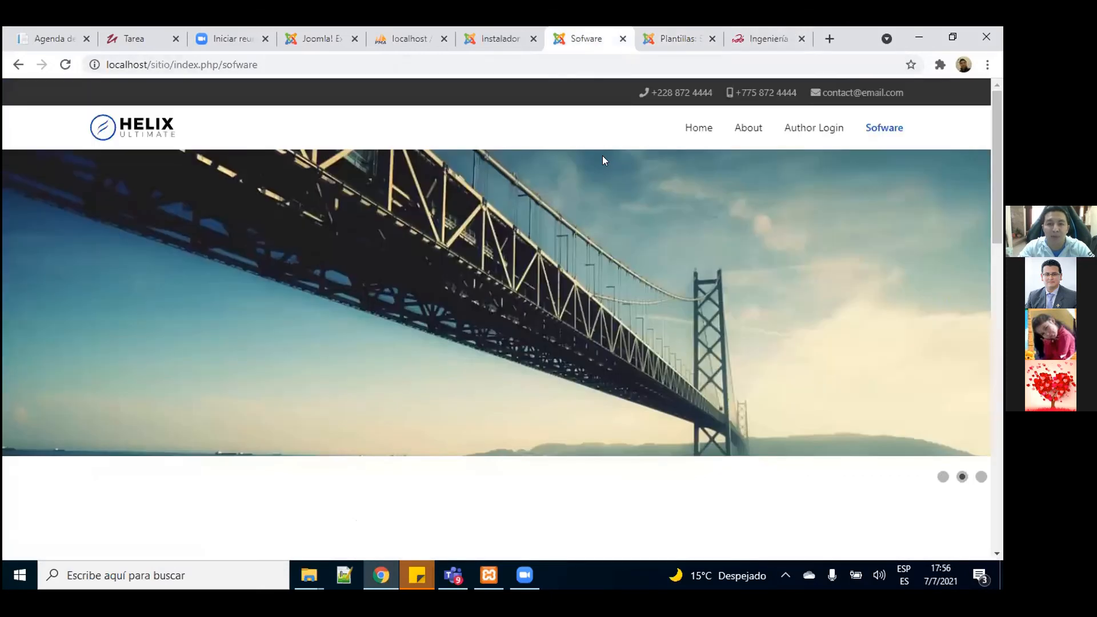
scroll(514, 399, "down", 15)
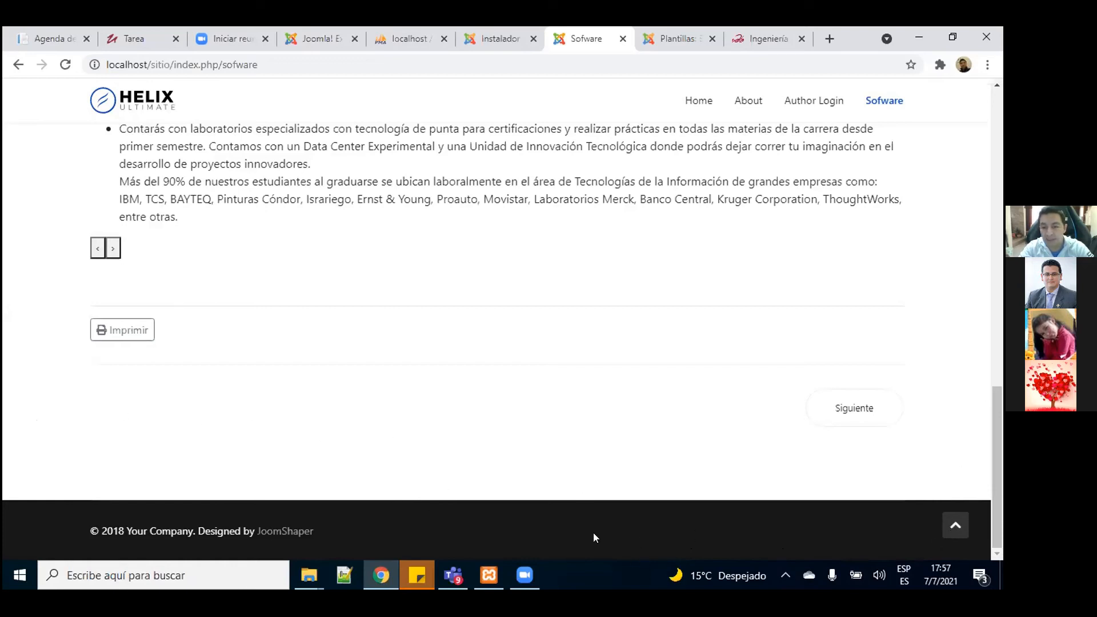
left_click(660, 41)
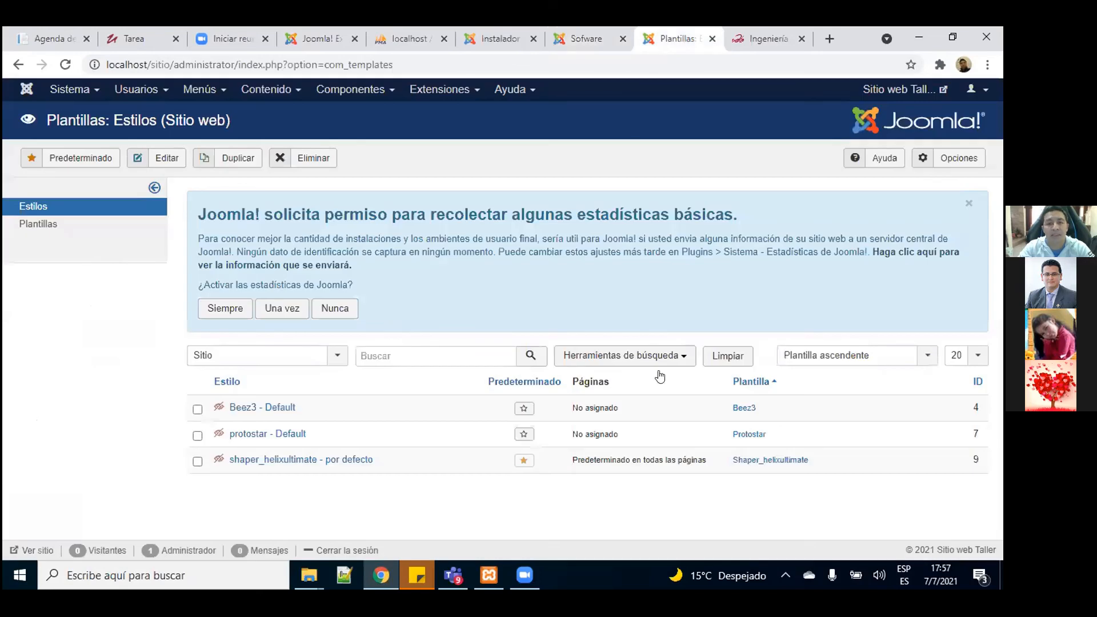
Step: Dismiss the statistics notice and go to the site modules list via Extensiones > Módulos
left_click(969, 204)
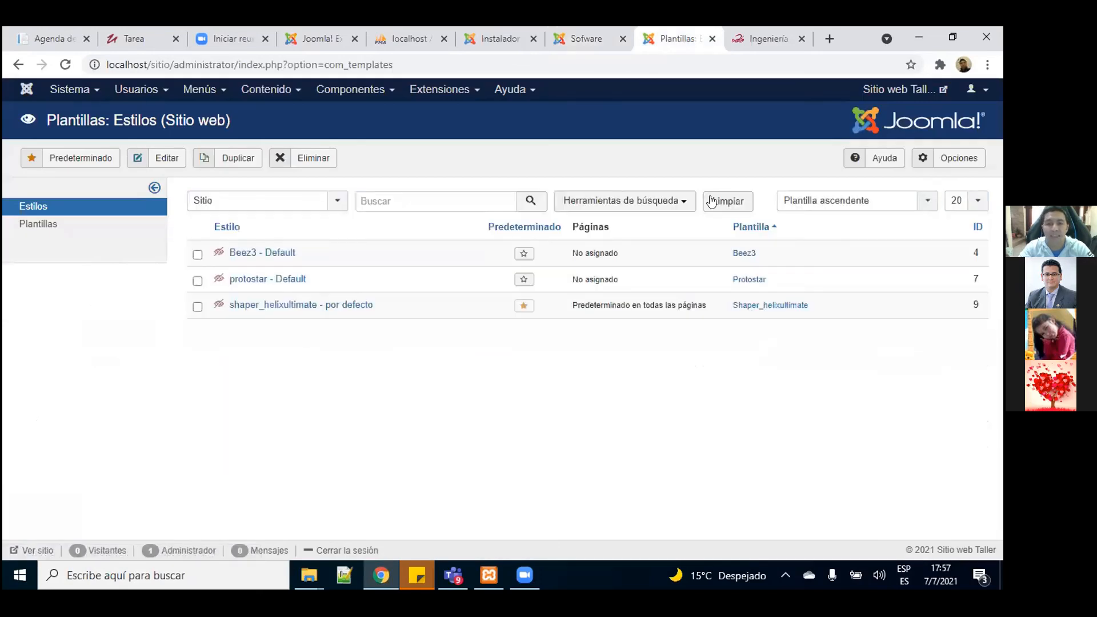
left_click(441, 94)
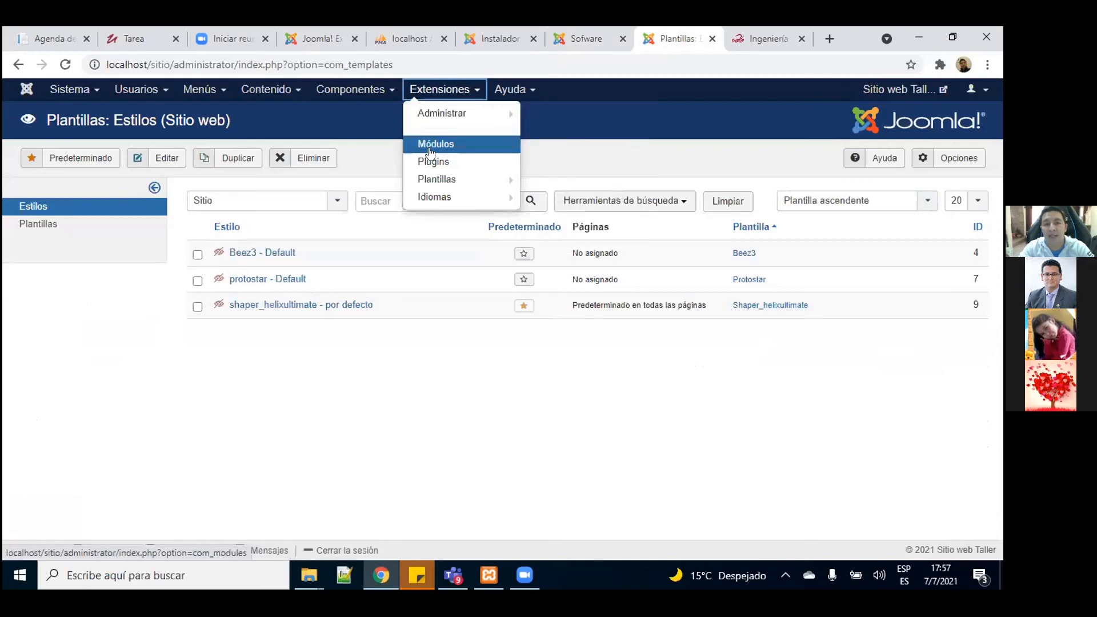
left_click(452, 145)
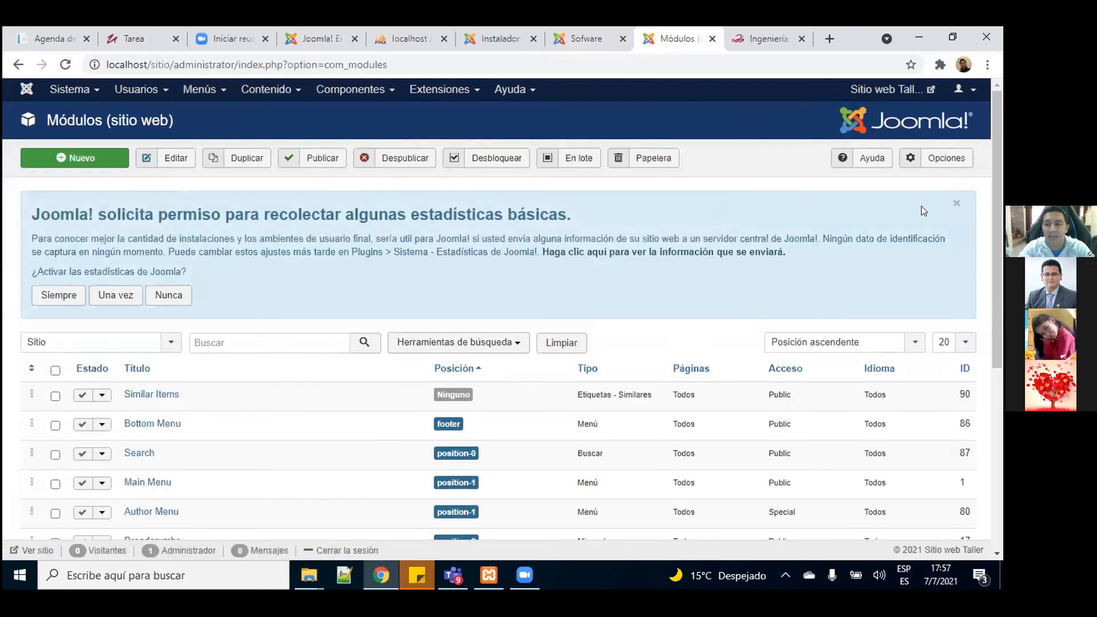
left_click(956, 204)
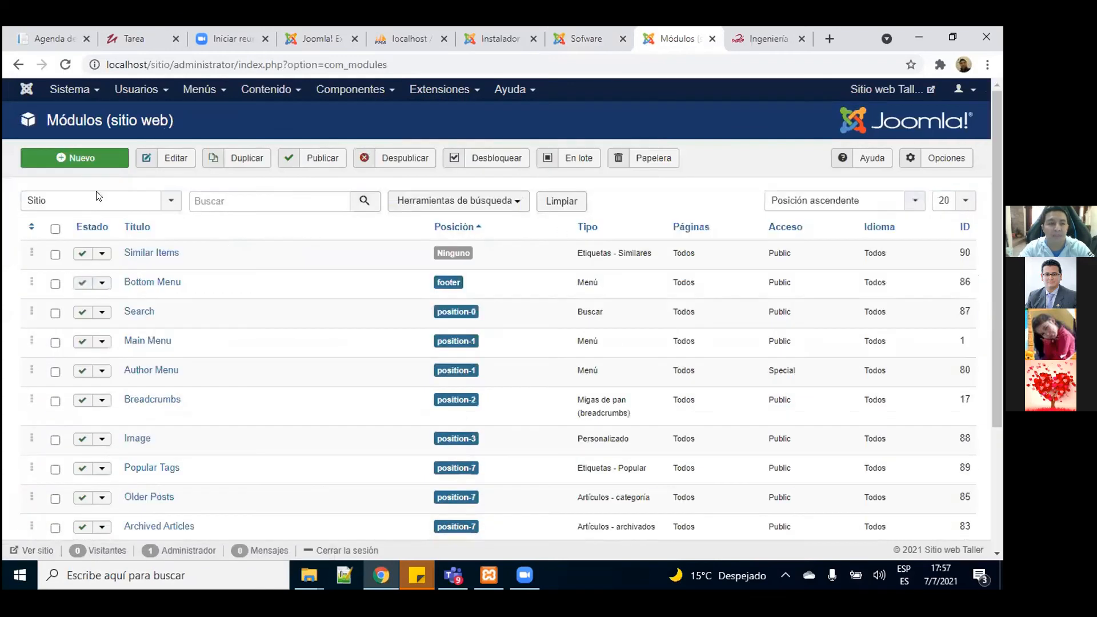
Step: Start a new module and pick the Personalizado type from the module type list
left_click(78, 162)
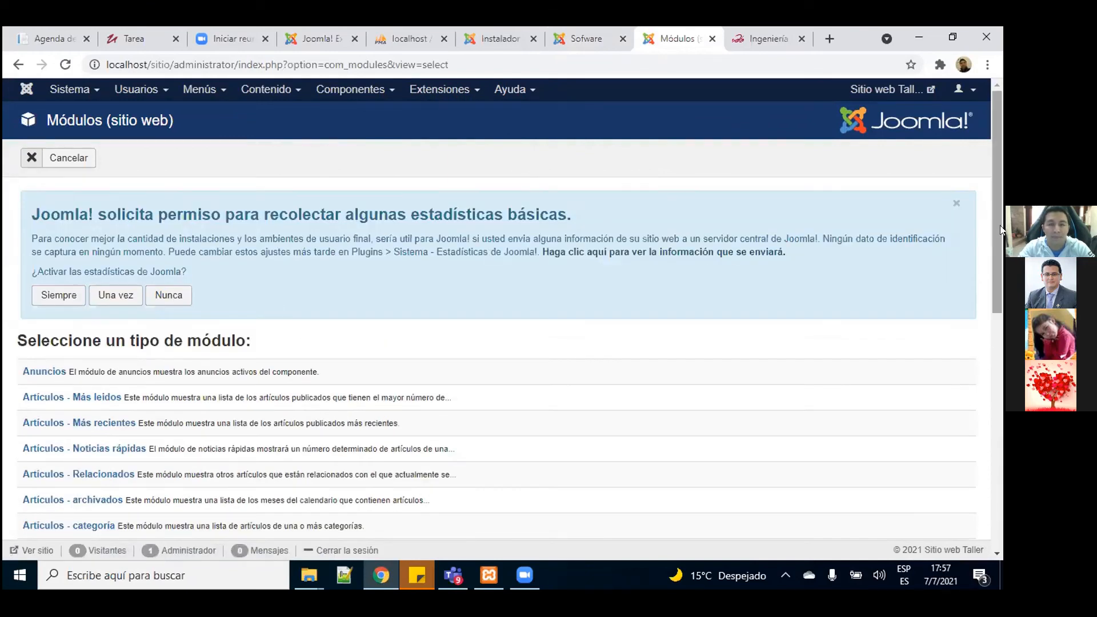
scroll(1000, 279, "down", 3)
left_click_drag(1000, 286, 988, 209)
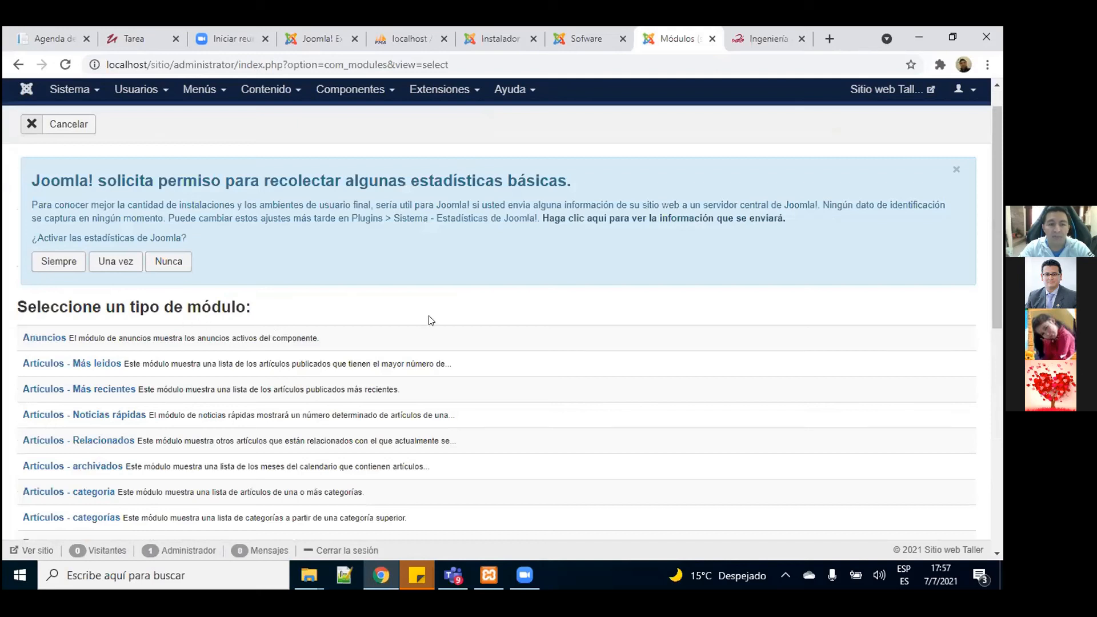
left_click_drag(1000, 277, 1000, 498)
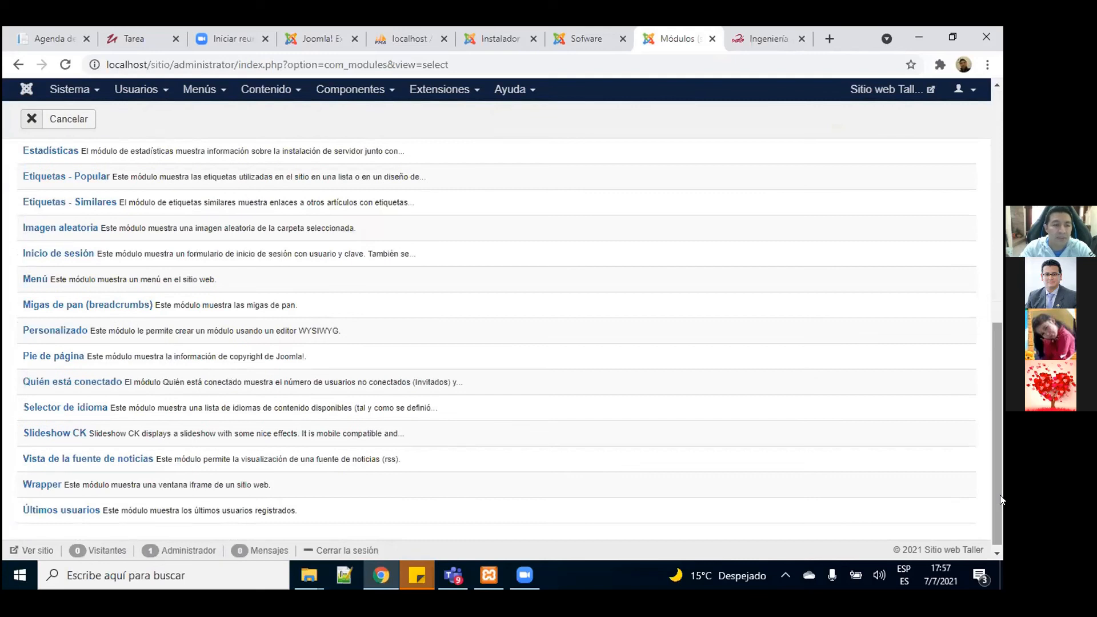
left_click(48, 331)
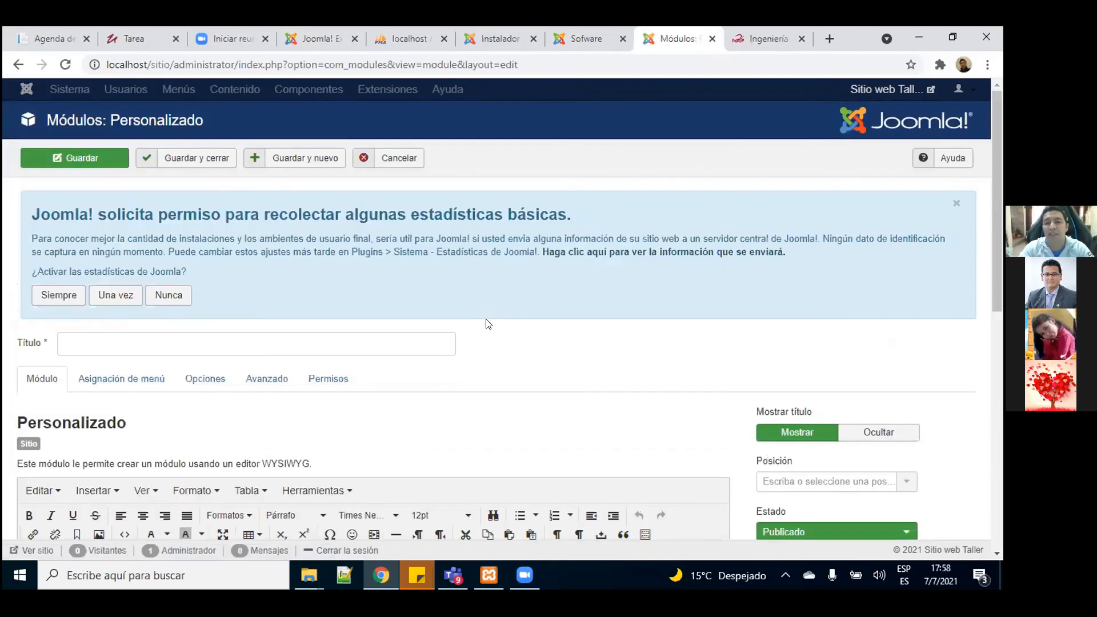
Step: Inspect the empty module content in the Código fuente view, then close it
scroll(489, 324, "down", 3)
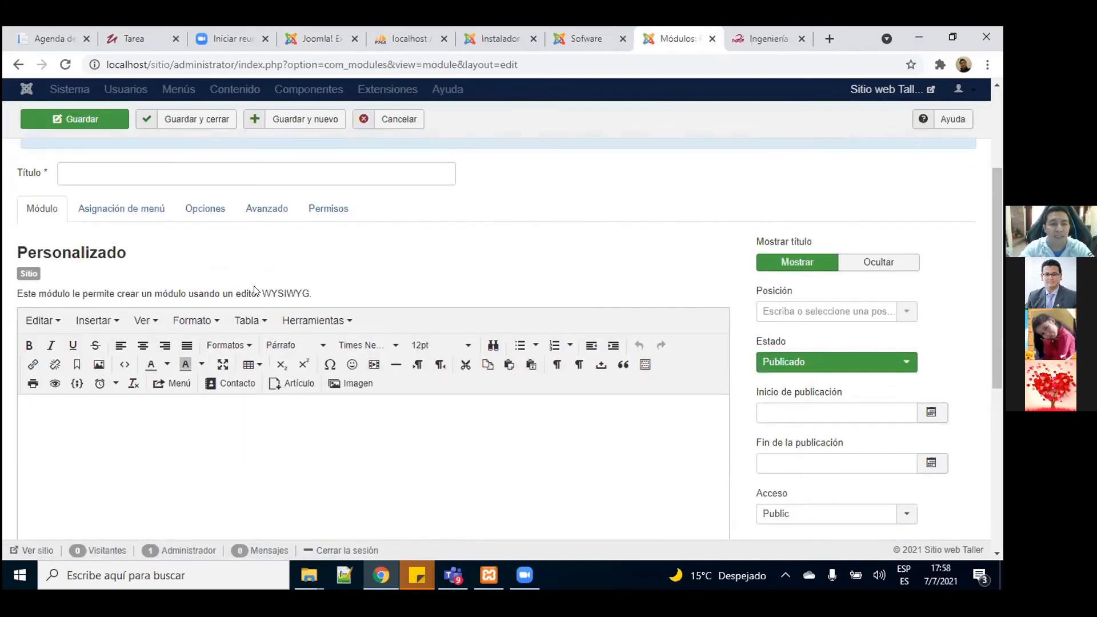
left_click(104, 431)
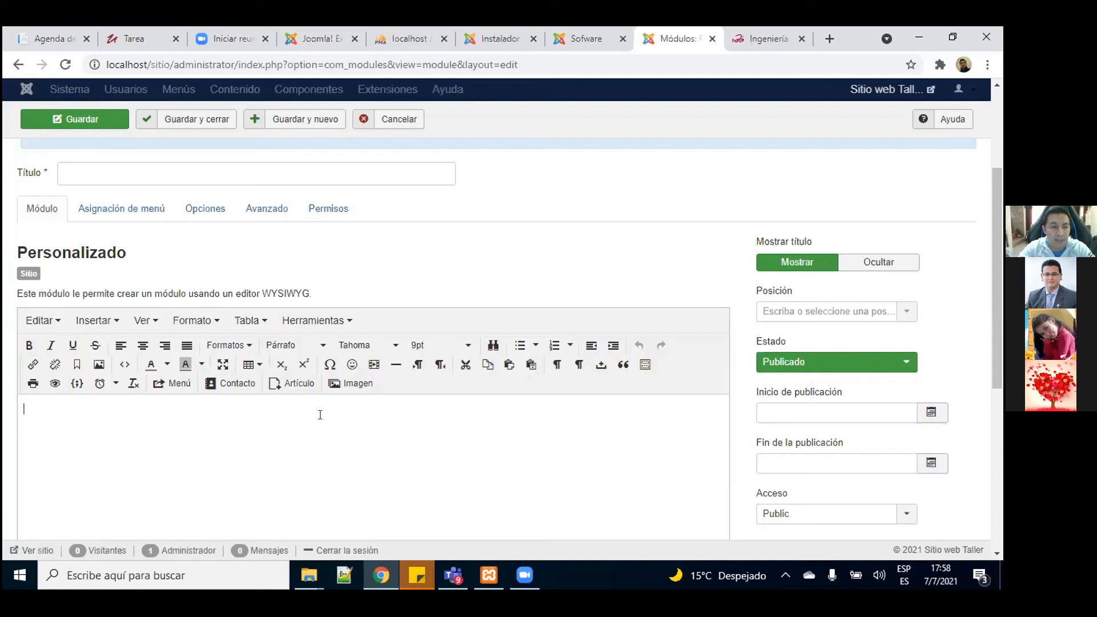
left_click(123, 366)
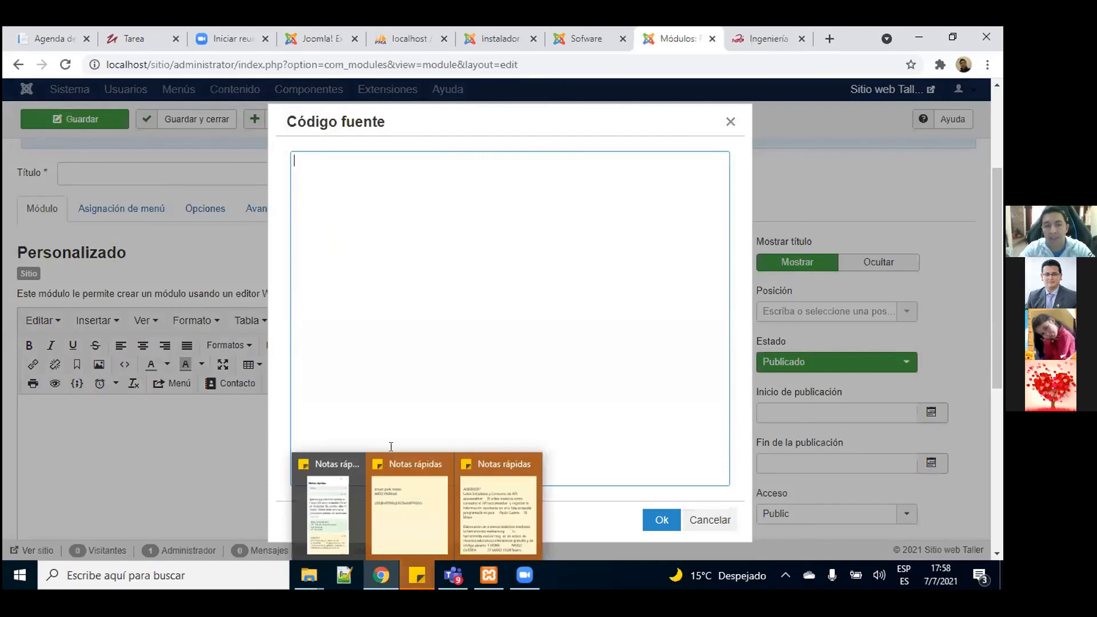
left_click(730, 121)
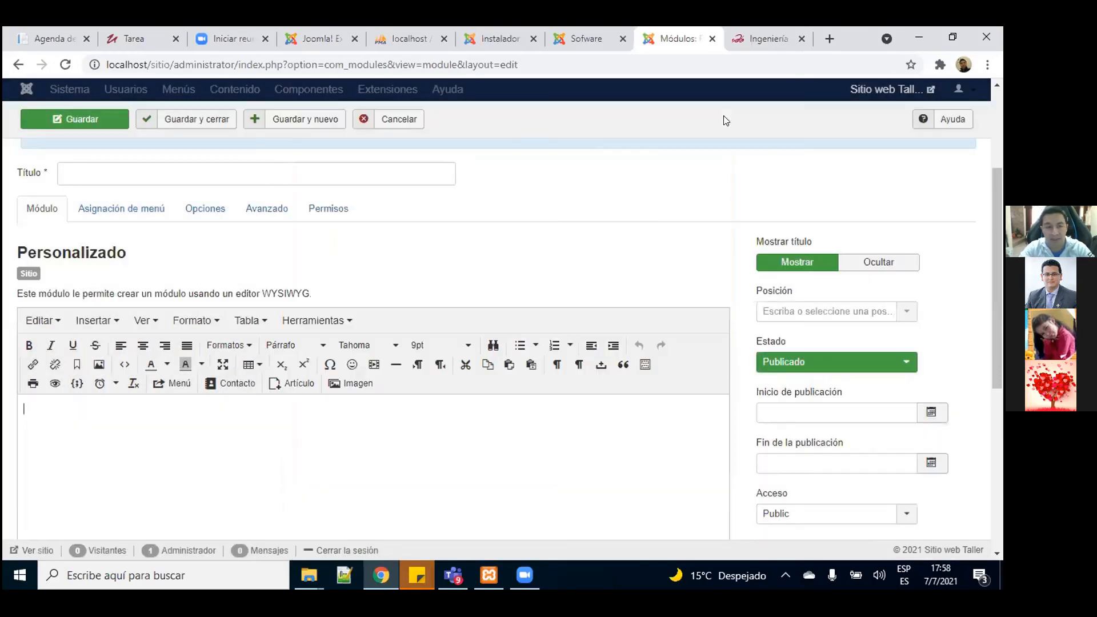
Step: Title the custom module 'Ubicación' and place the cursor in its content editor
left_click(114, 175)
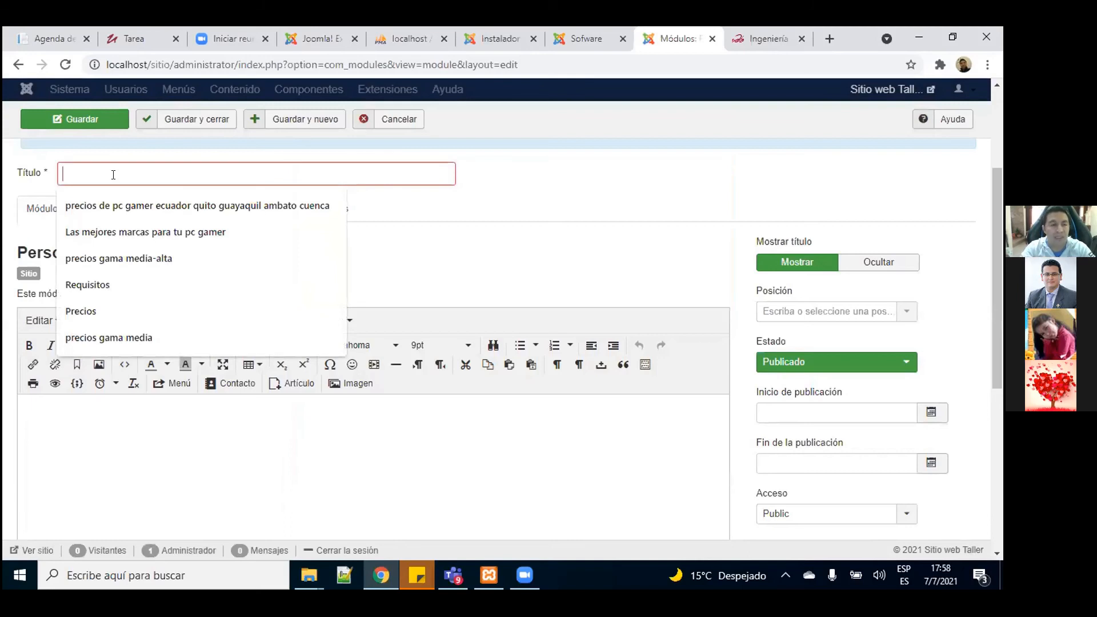
type("Ubicación")
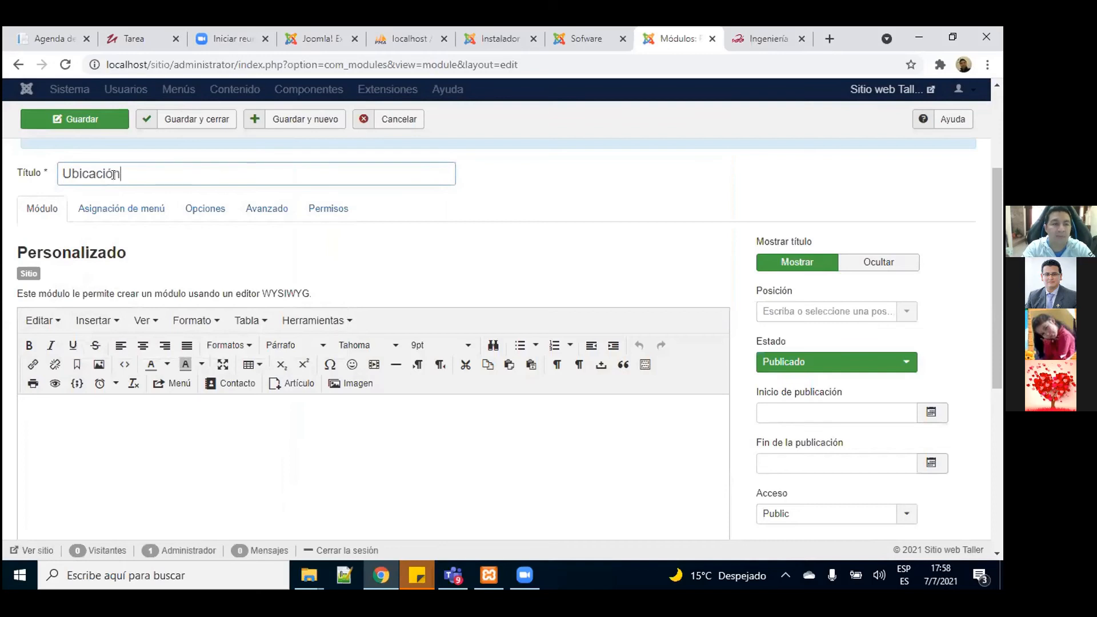
left_click(253, 458)
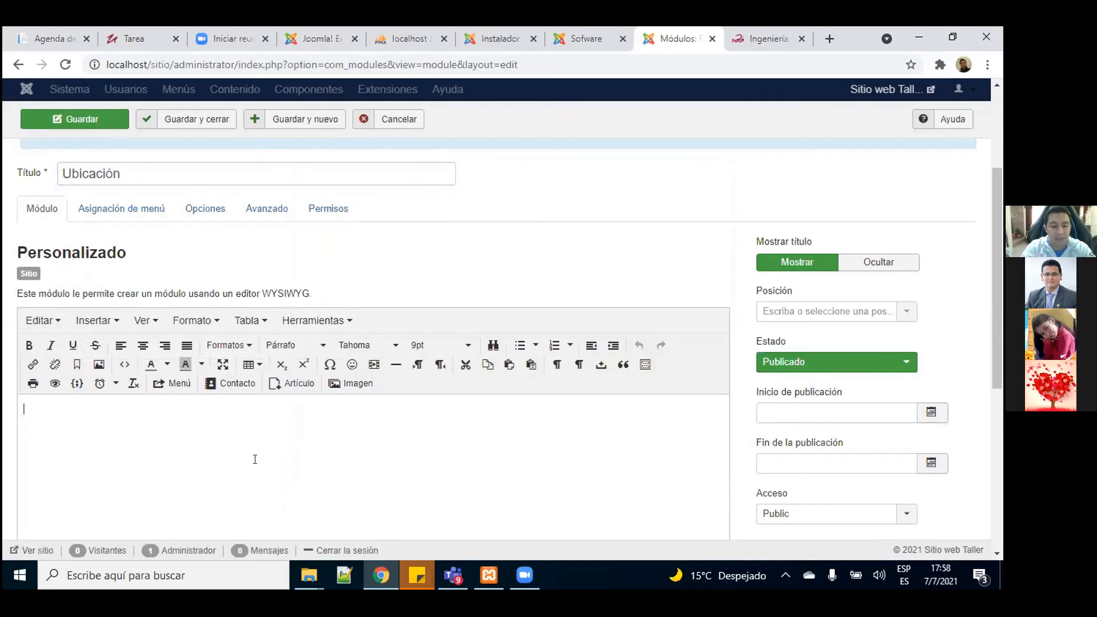
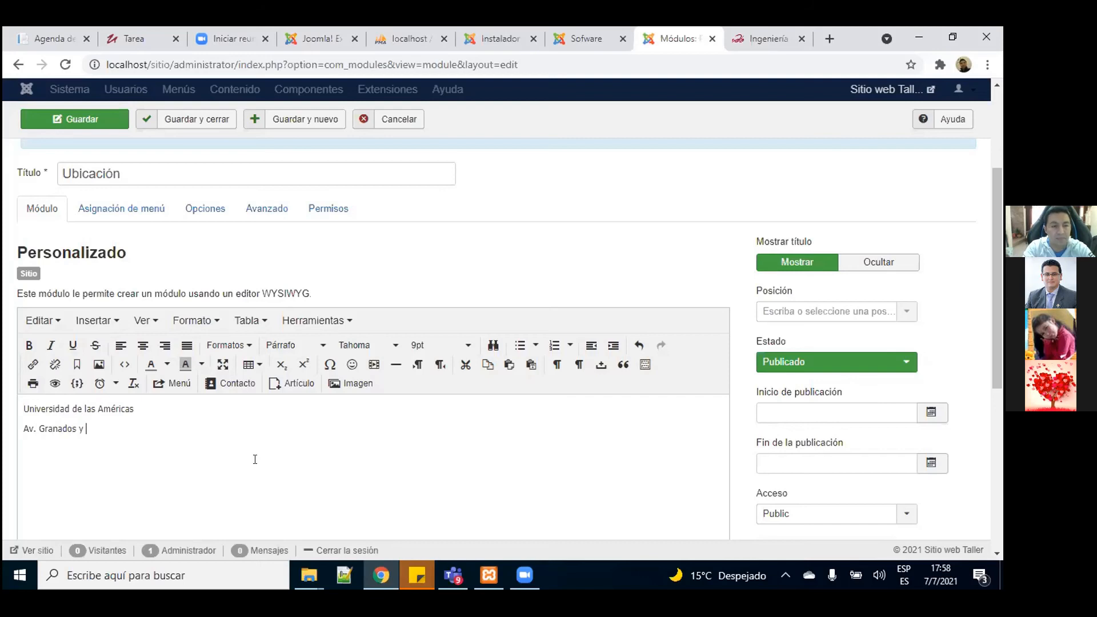
Step: Complete the address 'Av. Granados y Colimes' and add a line 'Carrera de Software' below it
type("es")
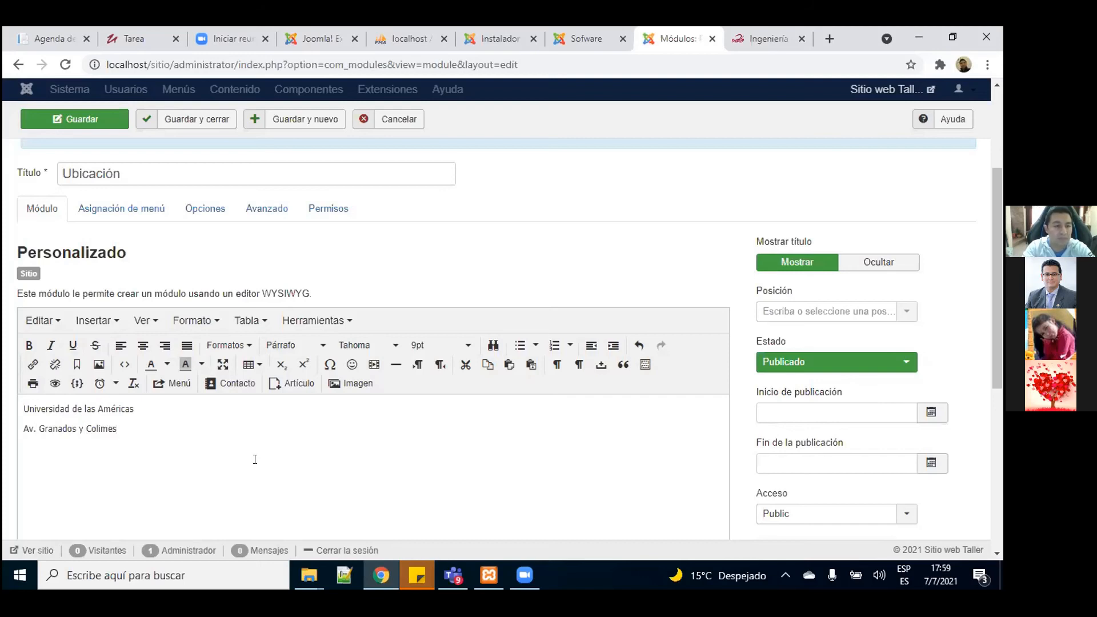
key("Return")
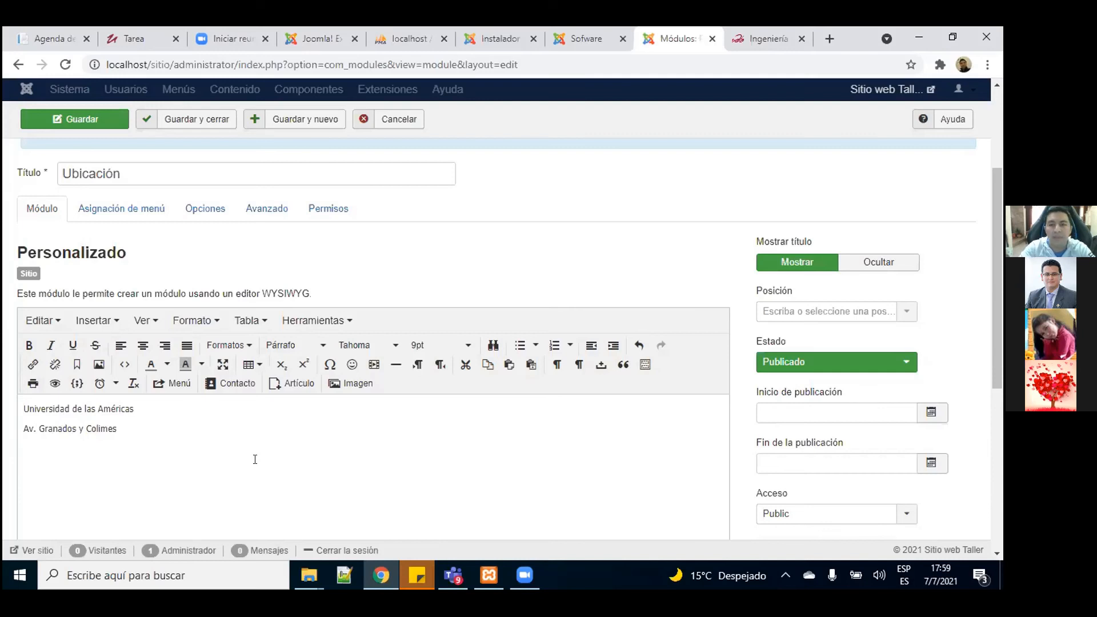
type("Carrera de SOftware")
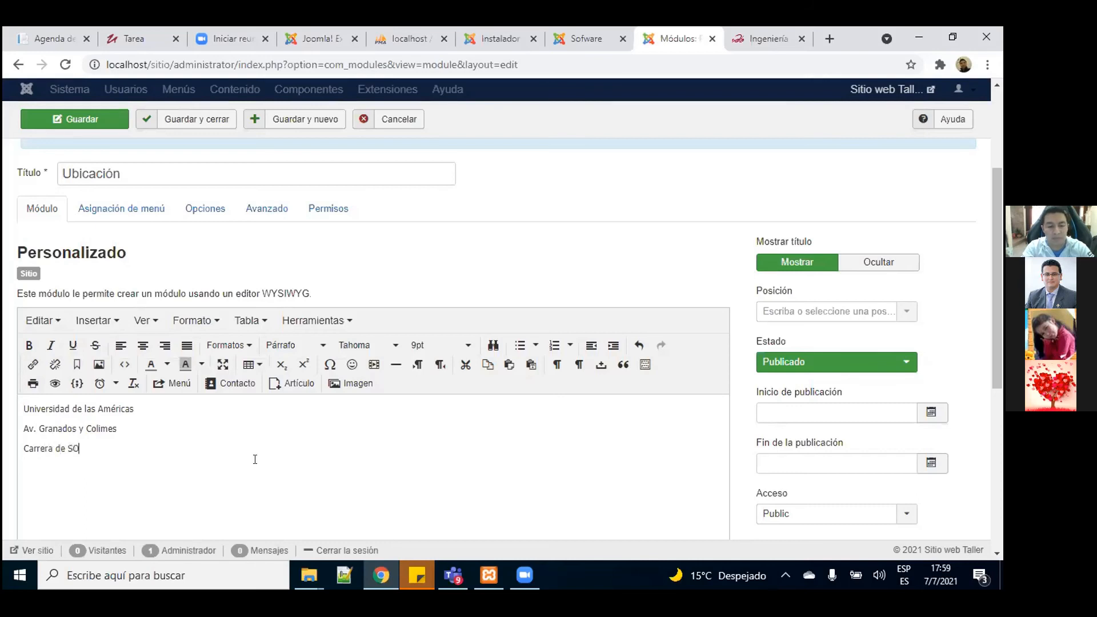
key("BackSpace")
key("BackSpace")
key("BackSpace")
key("BackSpace")
key("BackSpace")
key("BackSpace")
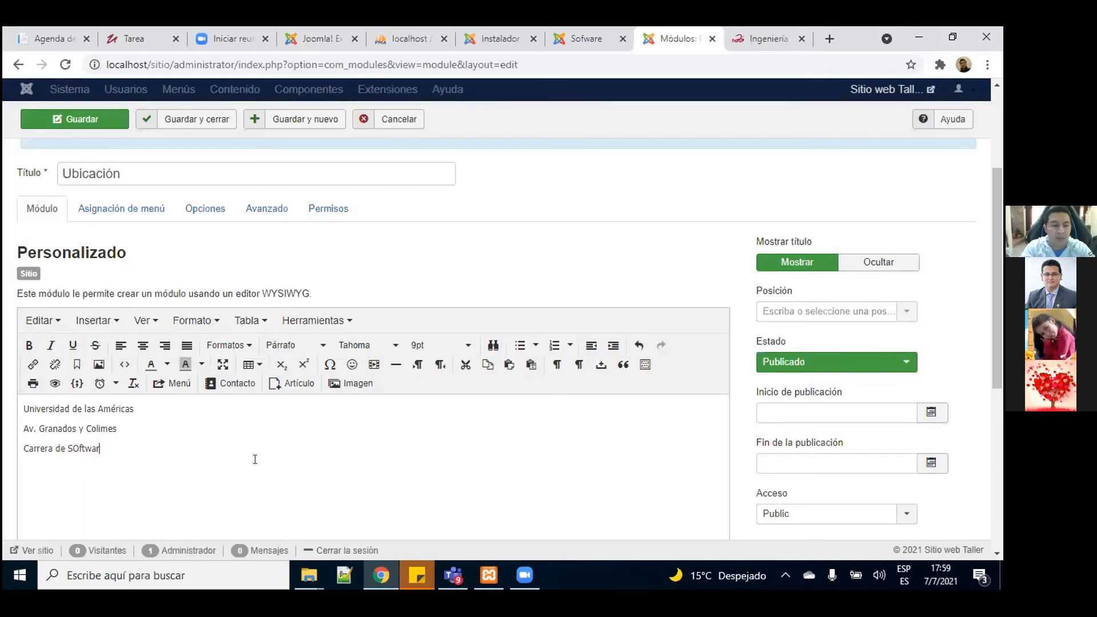
key("BackSpace")
type("of")
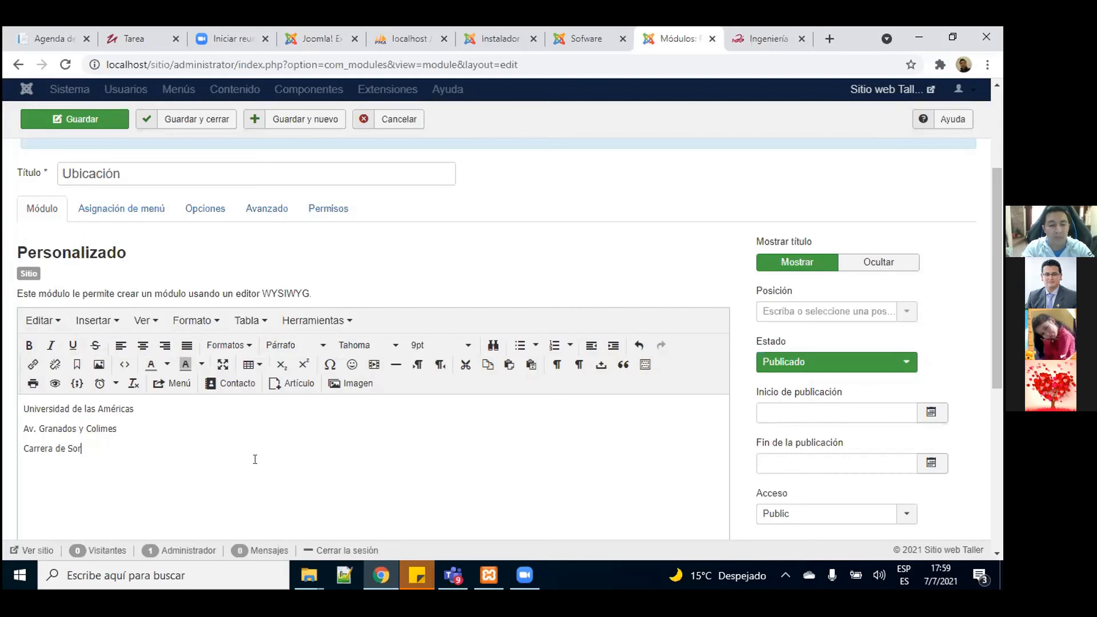
type("tware")
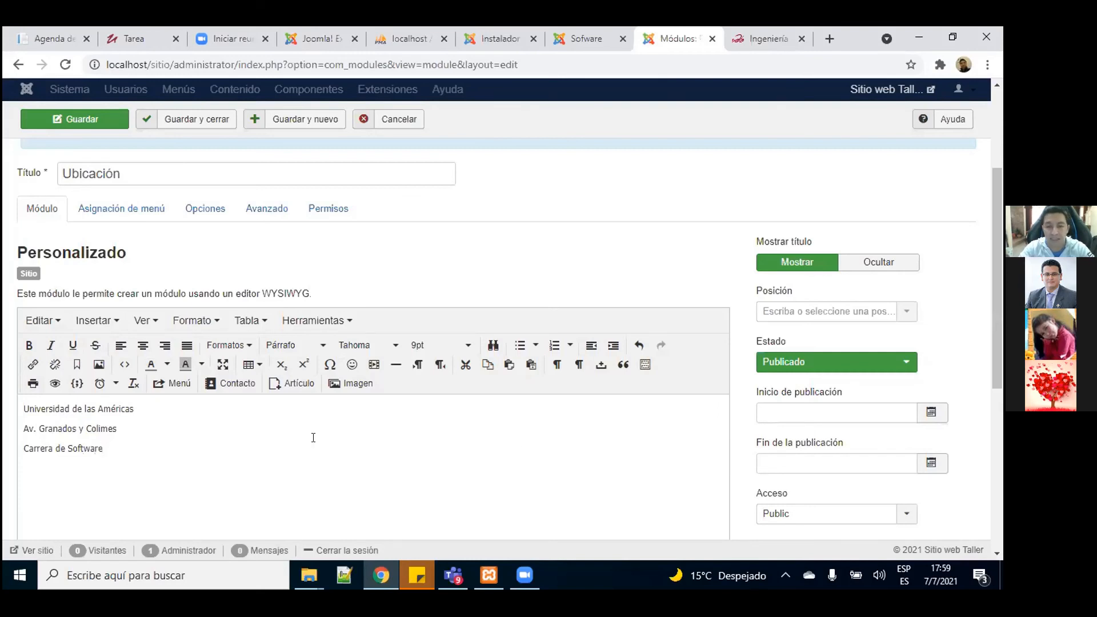
left_click_drag(994, 239, 1000, 267)
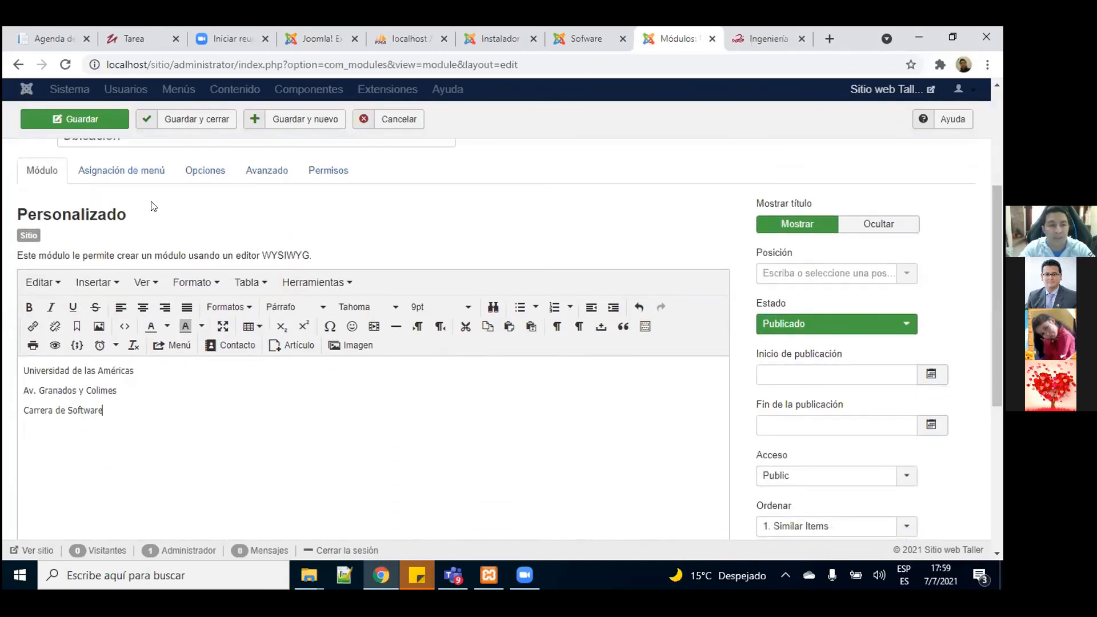
left_click(104, 177)
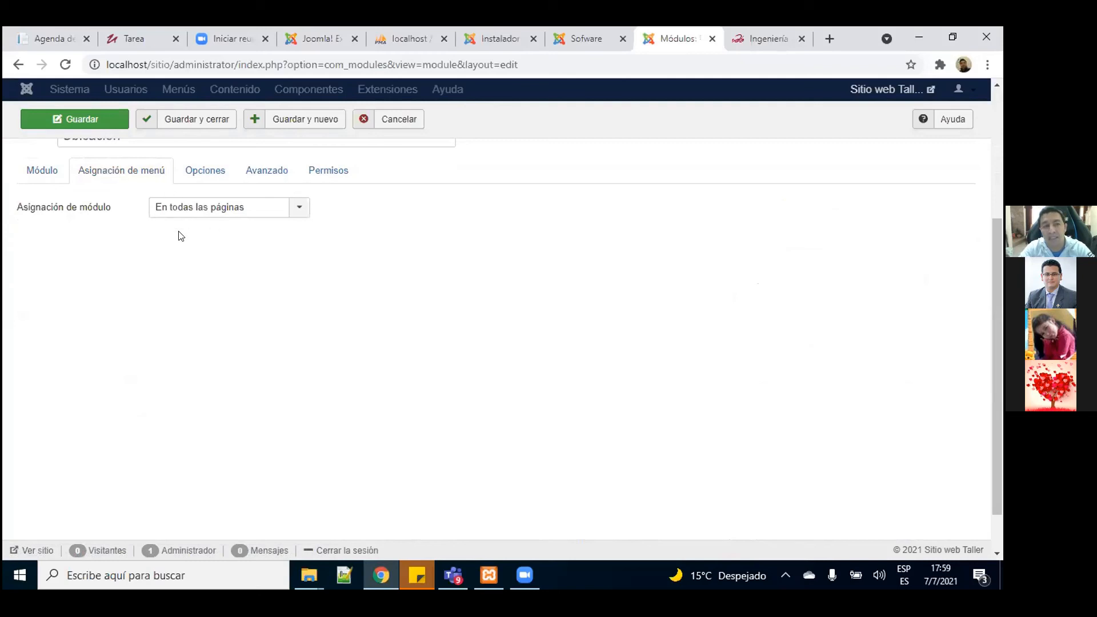
left_click(299, 209)
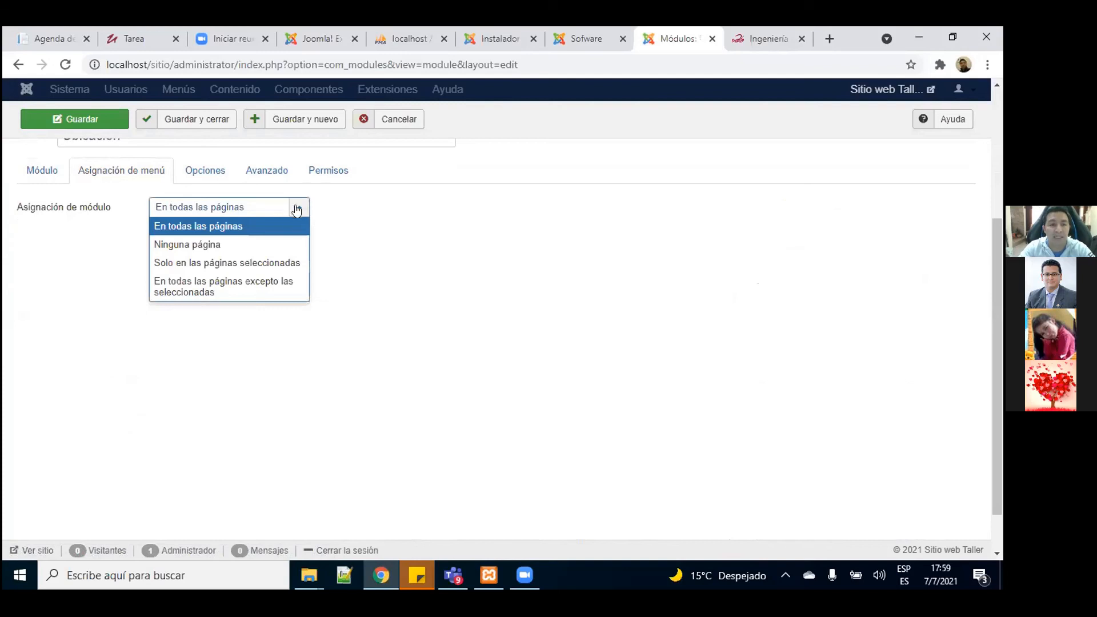
left_click(290, 262)
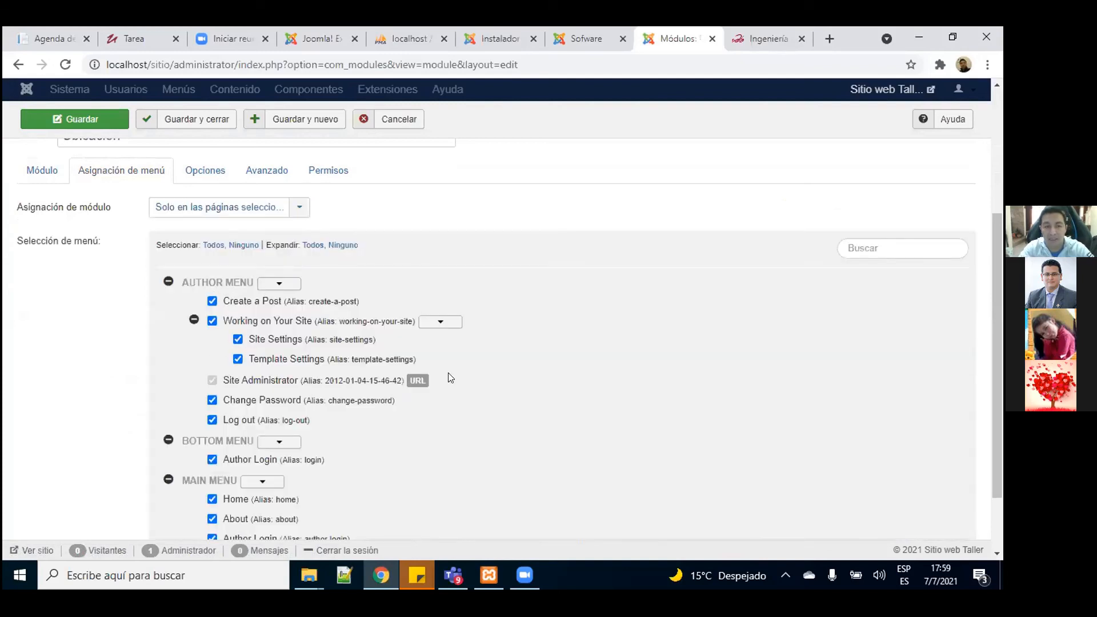
left_click_drag(1000, 285, 1001, 355)
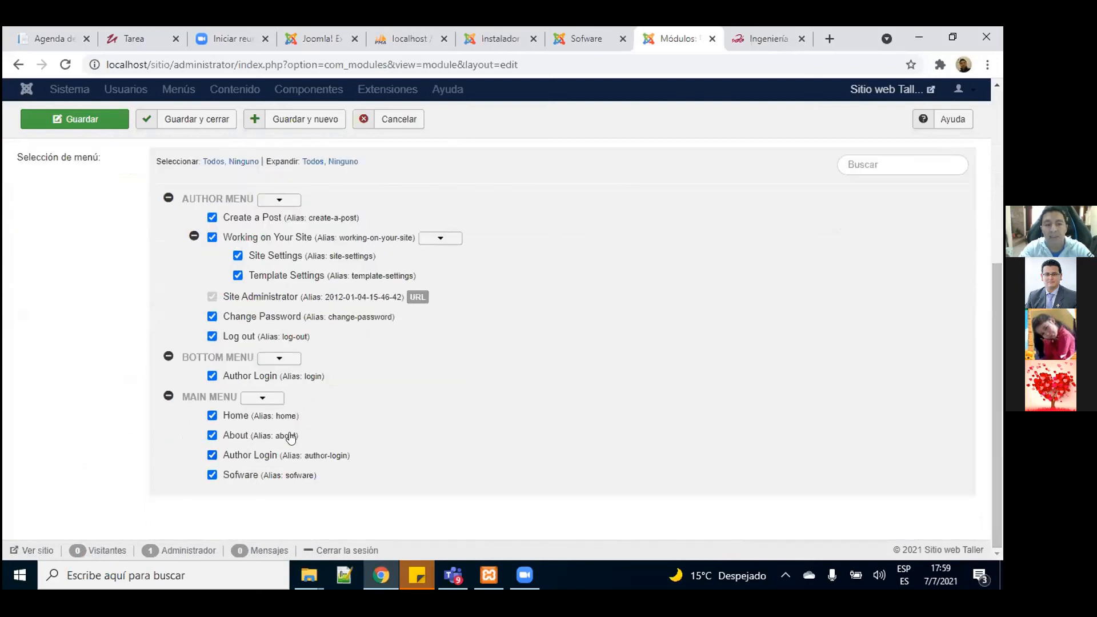
scroll(206, 339, "up", 5)
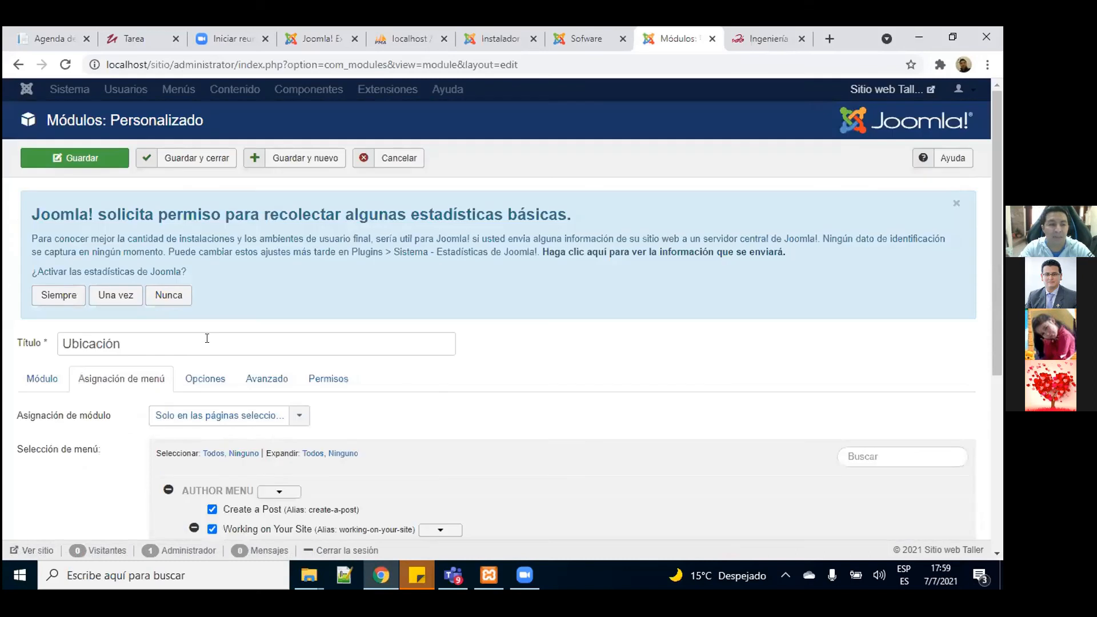
left_click(183, 414)
left_click(194, 435)
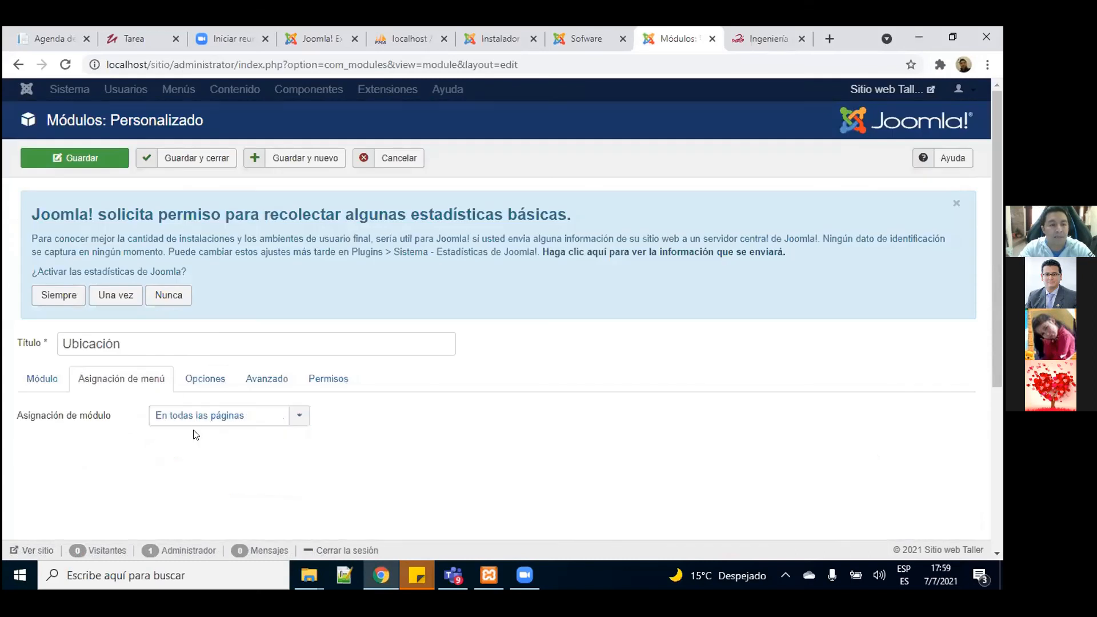
left_click(30, 382)
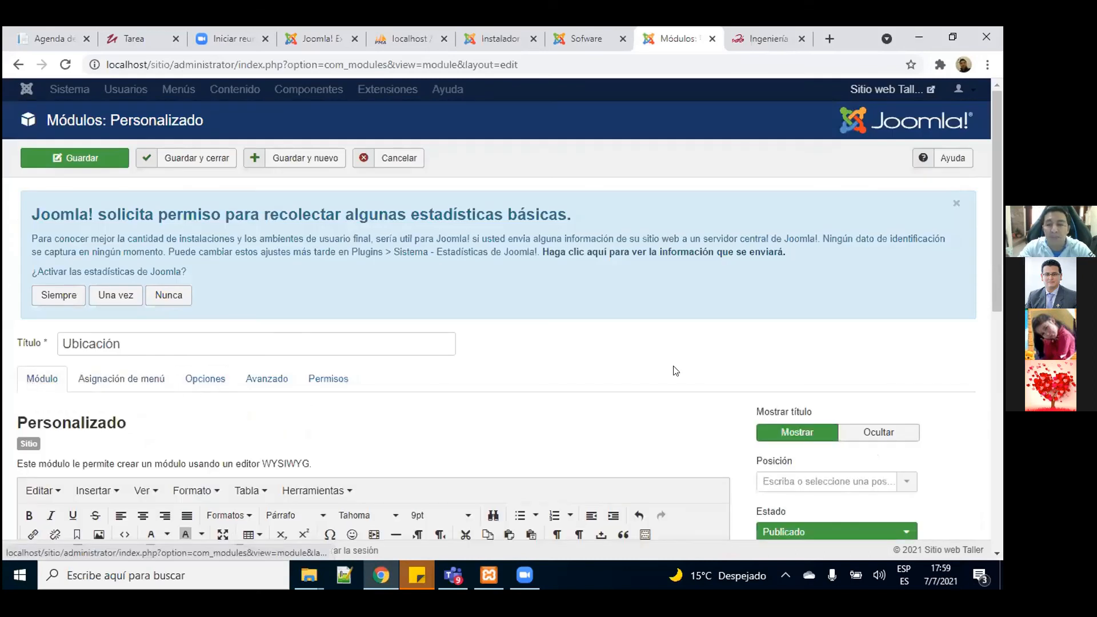
left_click_drag(1000, 224, 1000, 272)
scroll(1000, 272, "down", 3)
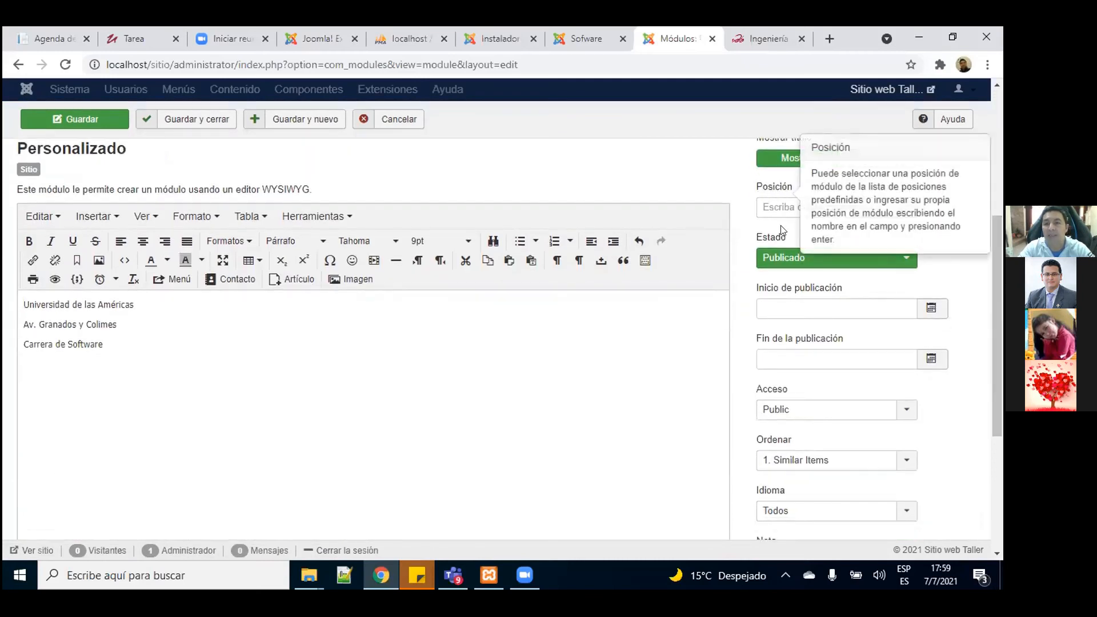
Step: Assign the Ubicación module to the Footer1 [footer1] position, then save and close it
left_click(903, 209)
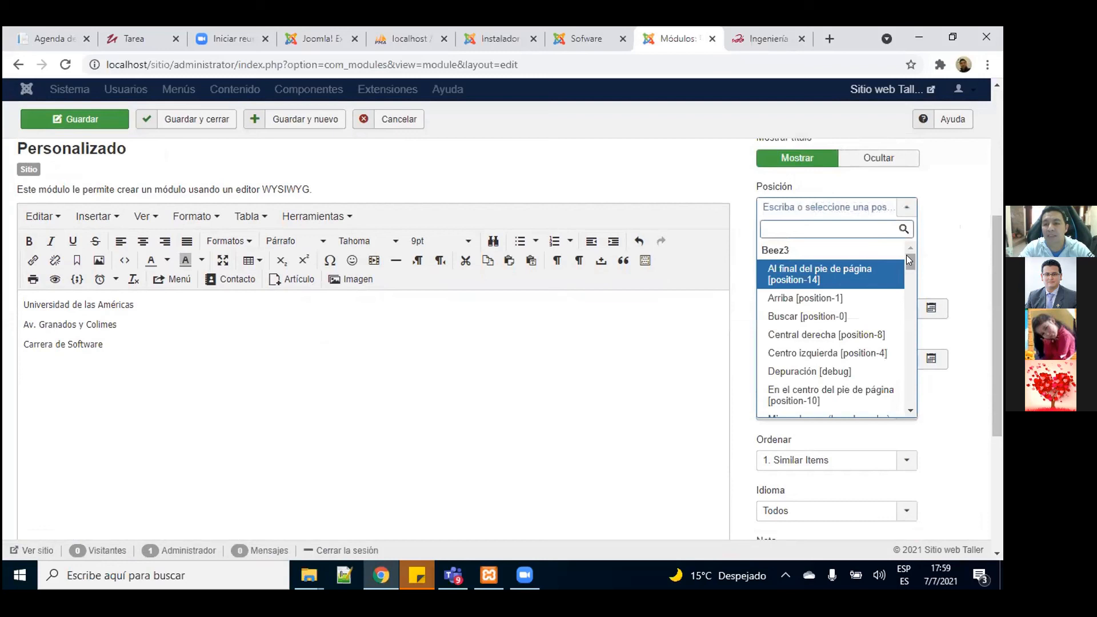
left_click_drag(906, 255, 906, 332)
scroll(905, 330, "down", 2)
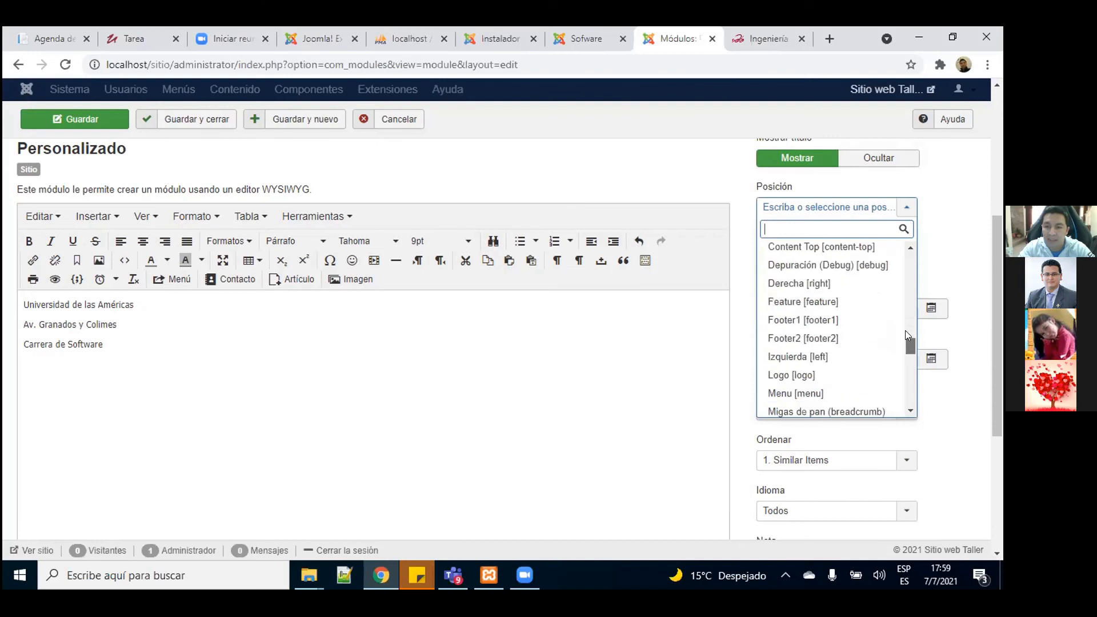
scroll(905, 330, "down", 1)
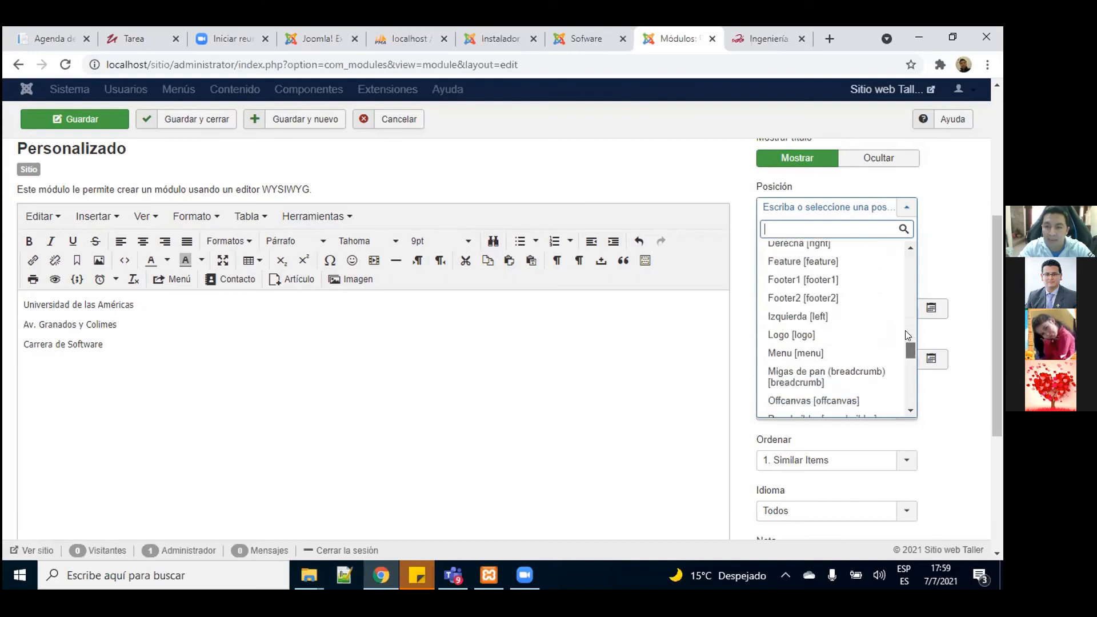
left_click(803, 279)
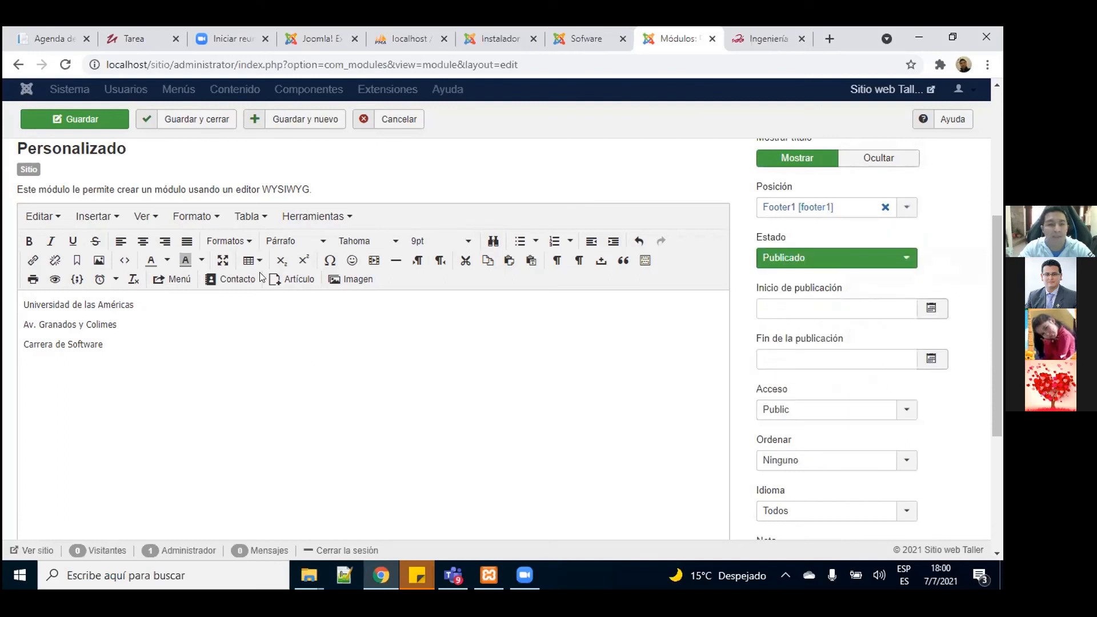
left_click(171, 121)
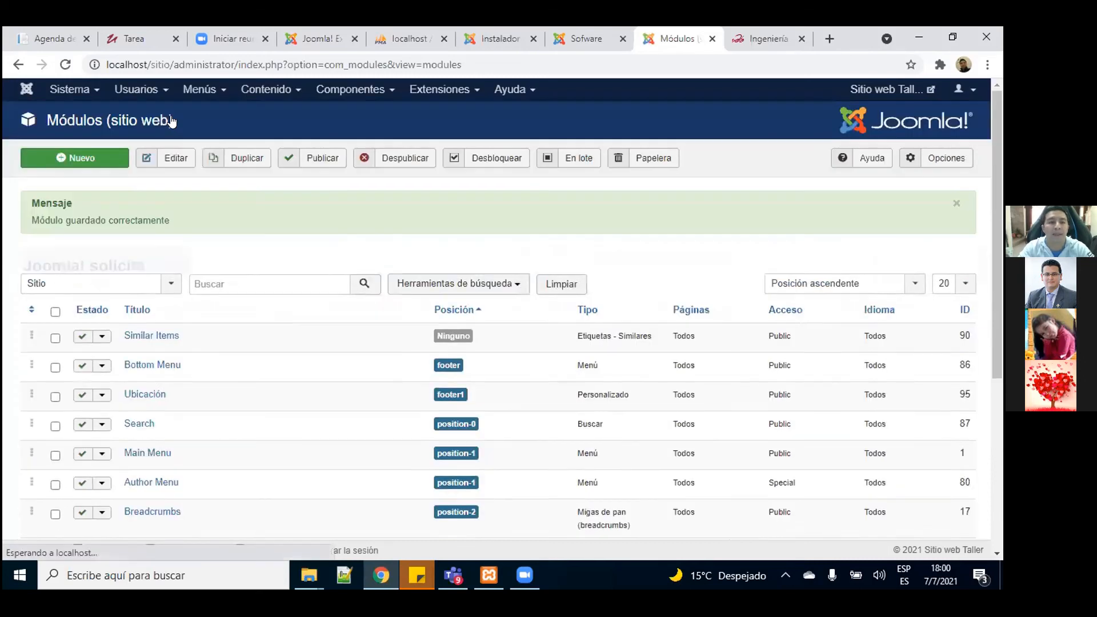
Step: Duplicate the Ubicación module and publish the copy, Ubicación (2), in footer1
left_click_drag(992, 170, 991, 241)
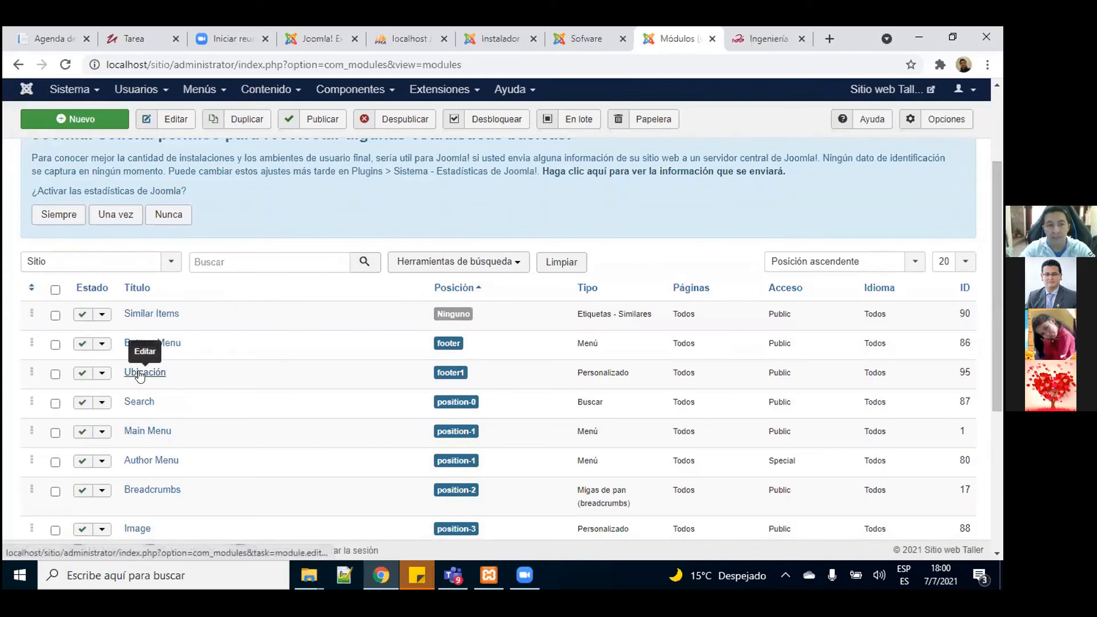
left_click(55, 375)
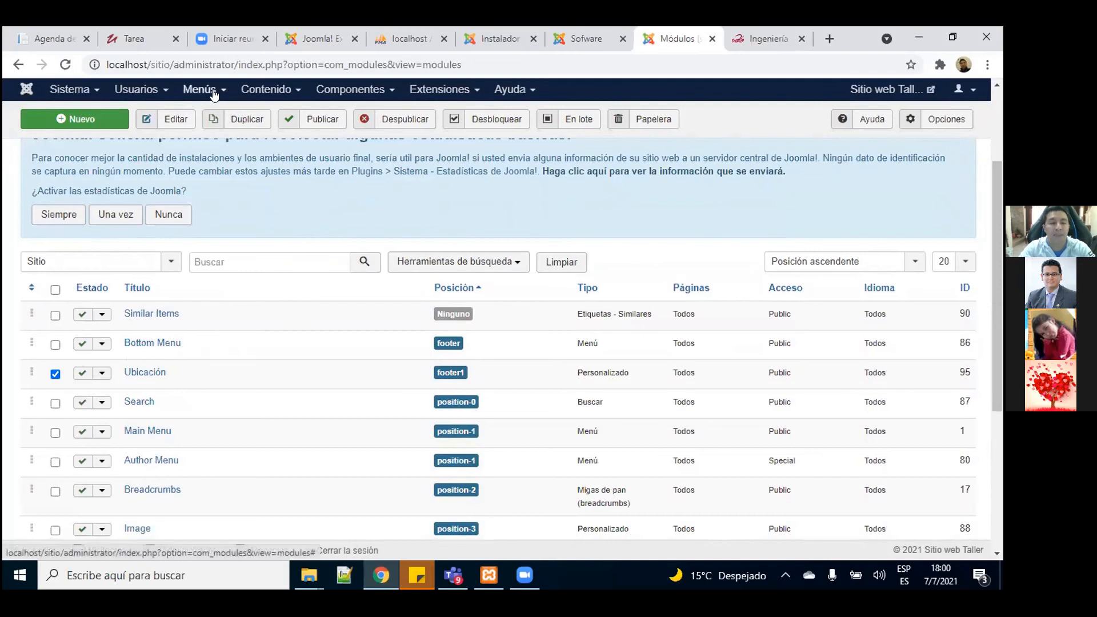
left_click(239, 119)
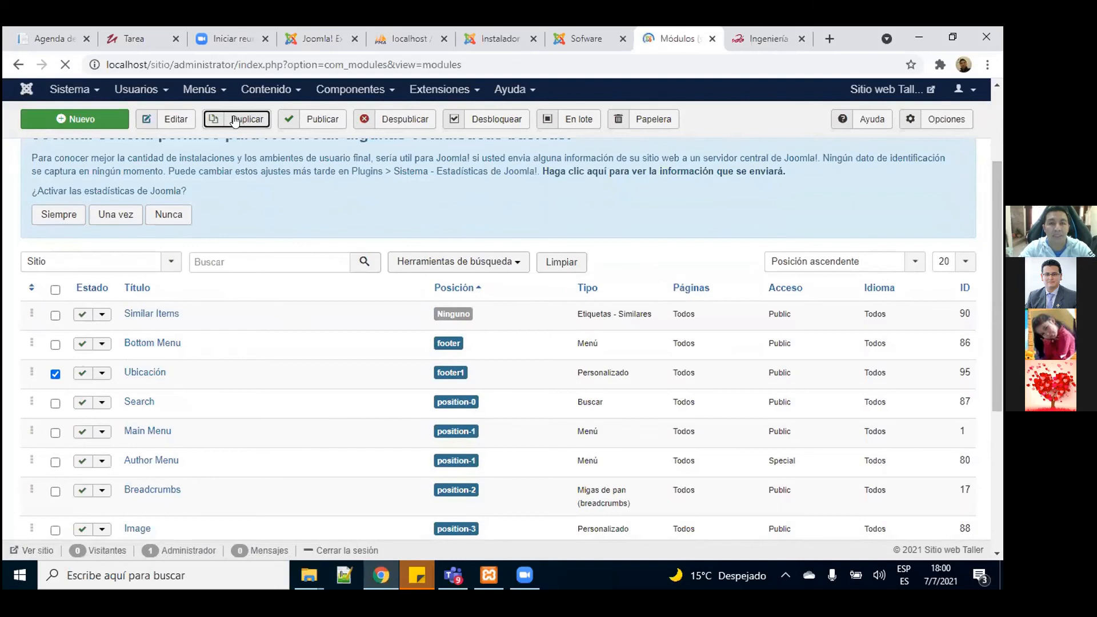
scroll(989, 277, "down", 5)
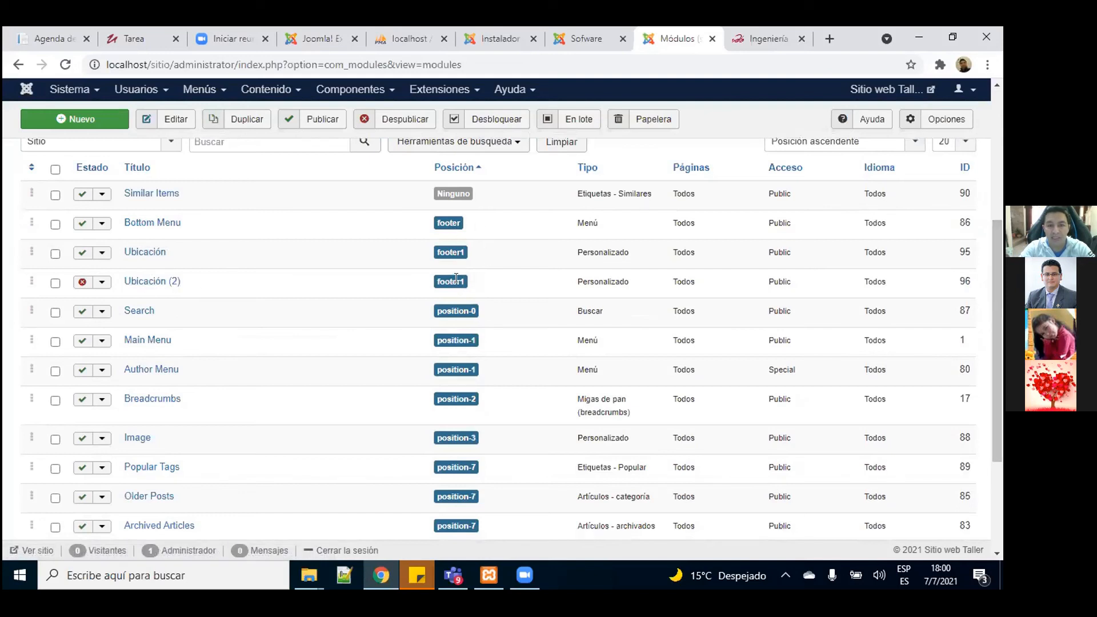
left_click(80, 286)
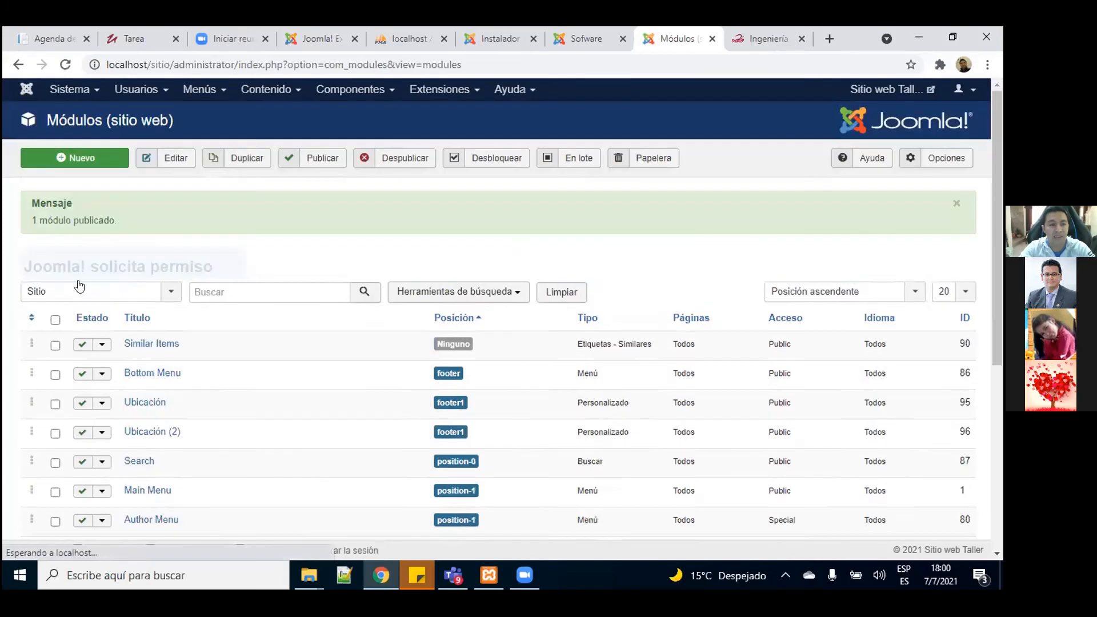
scroll(1000, 264, "down", 3)
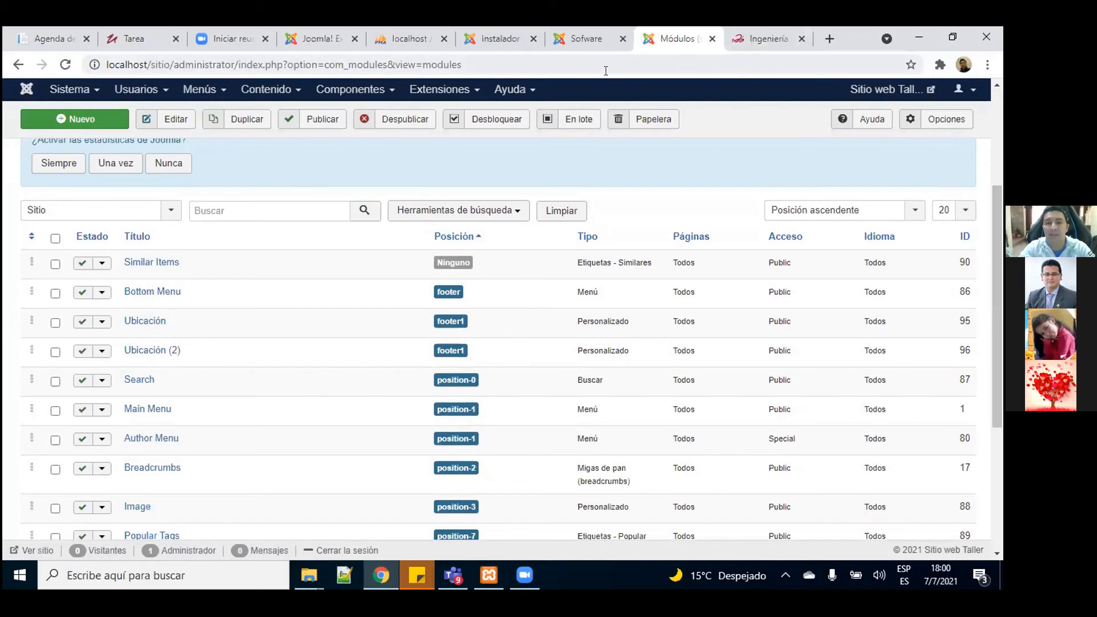
left_click(589, 41)
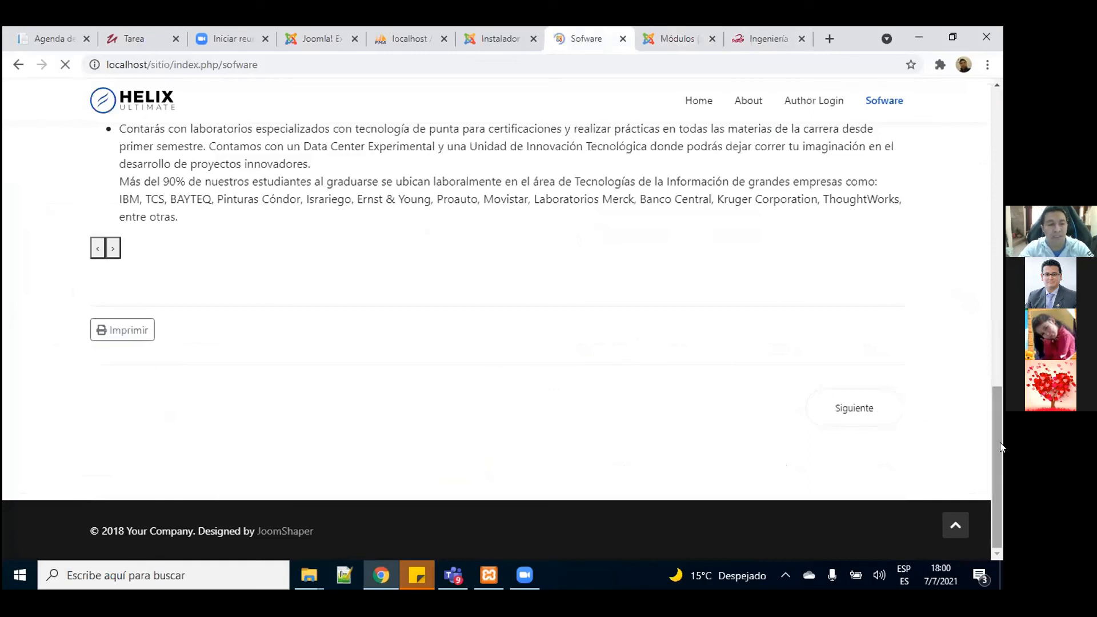
left_click_drag(998, 437, 998, 500)
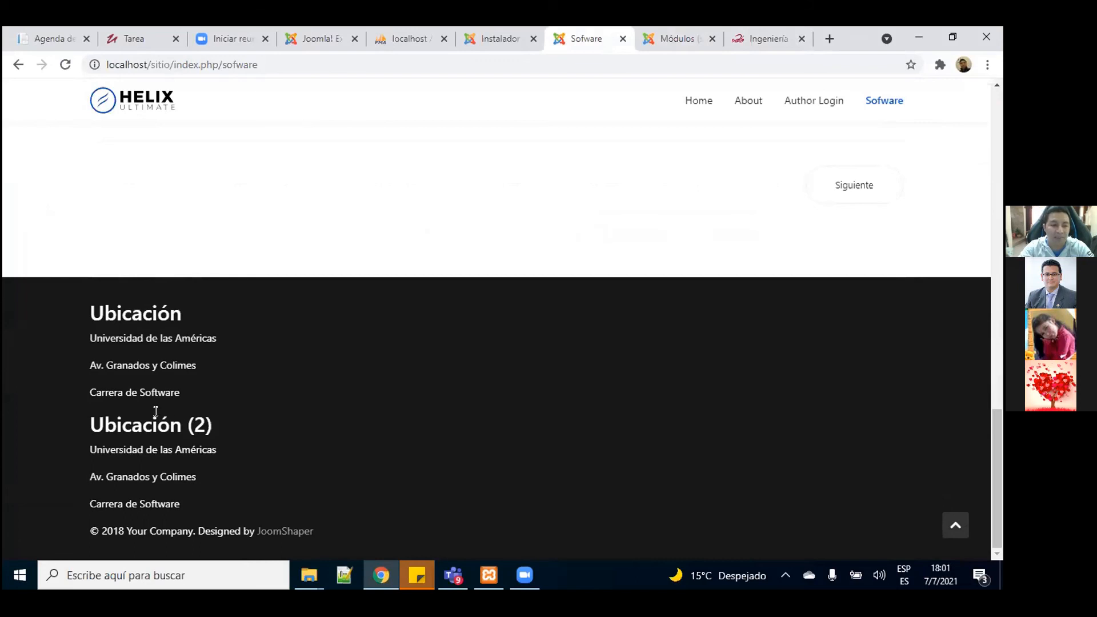
left_click_drag(90, 423, 299, 532)
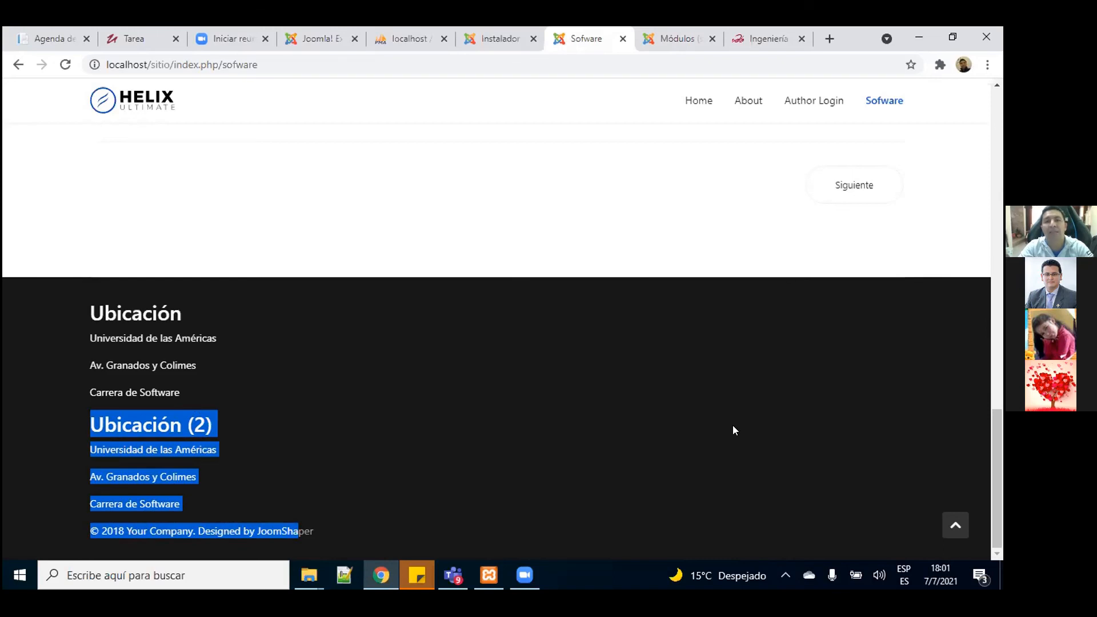
key("ctrl+Tab")
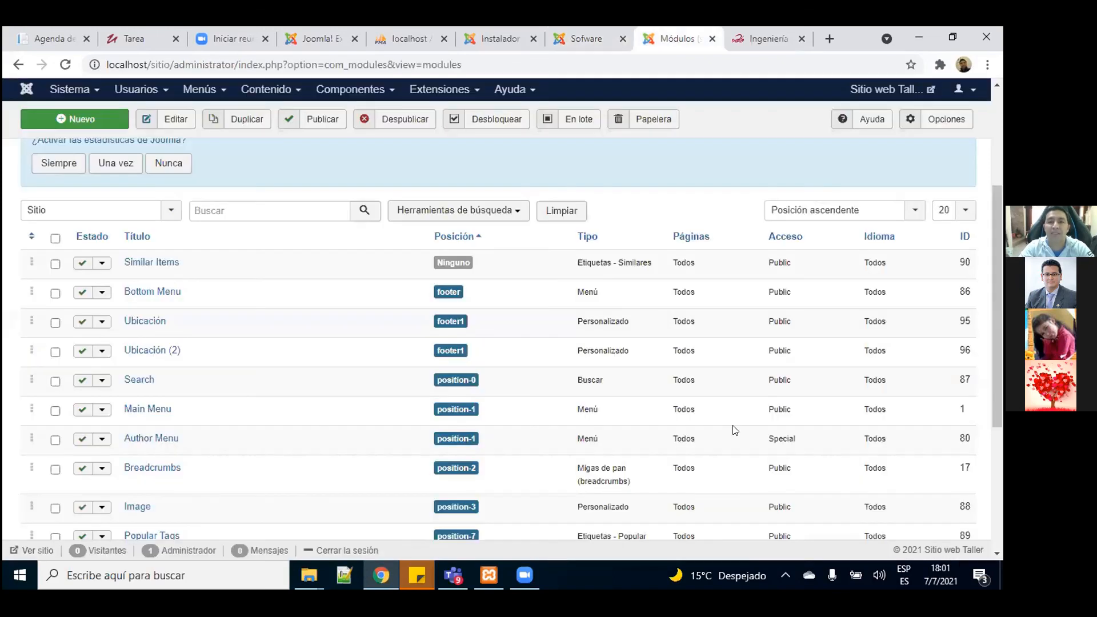
Step: Retitle Ubicación (2) as 'Contáctenos' and delete its three copied address lines
left_click(153, 355)
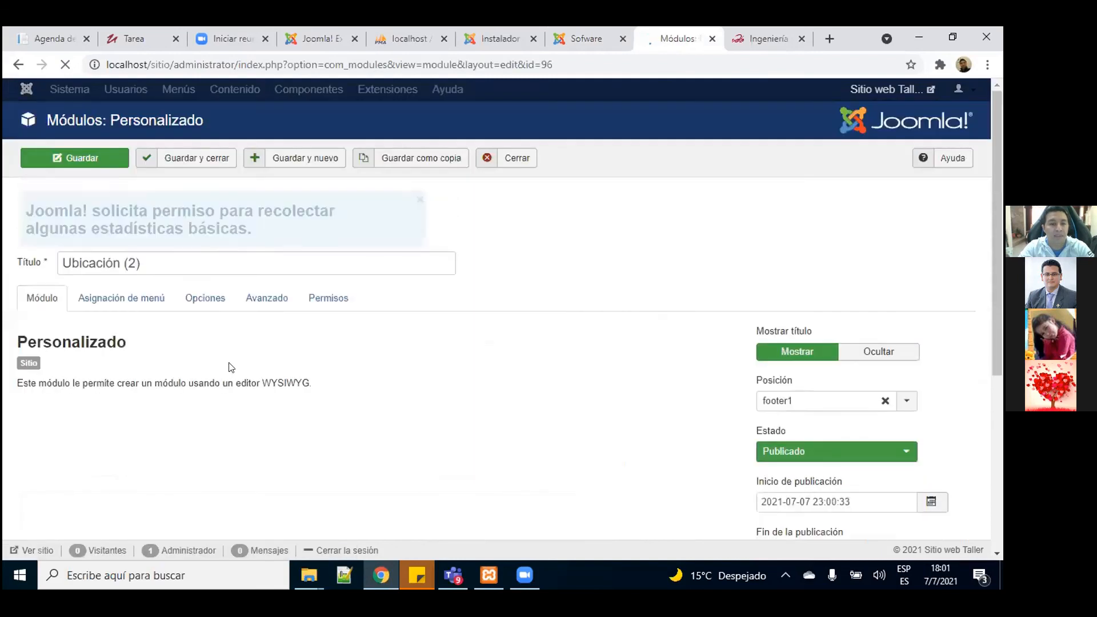
left_click_drag(143, 343, 62, 343)
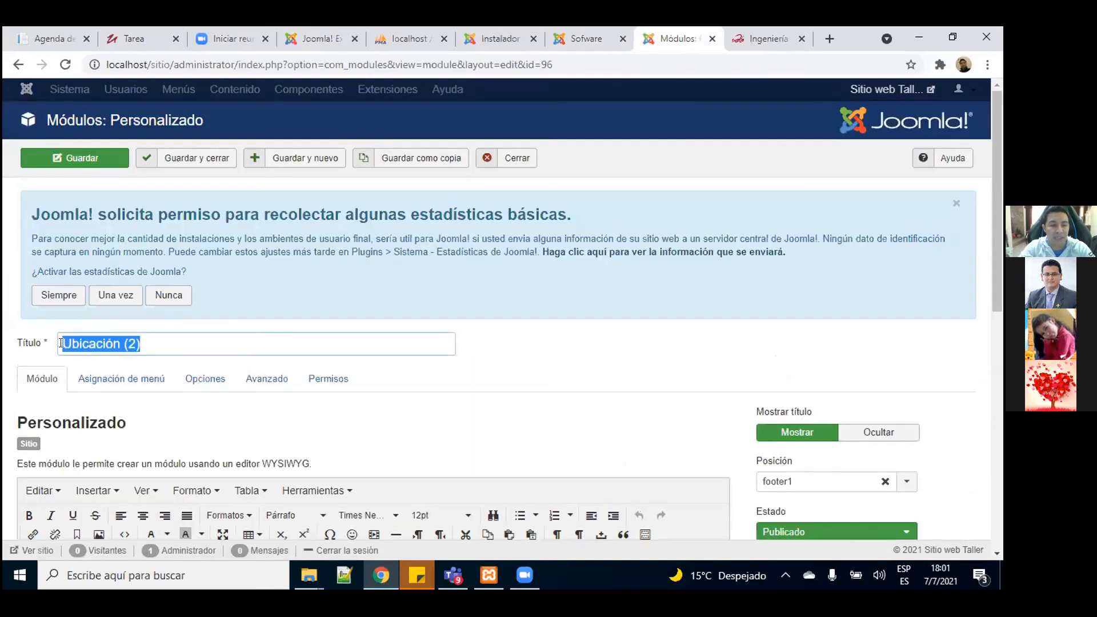
type("Contá")
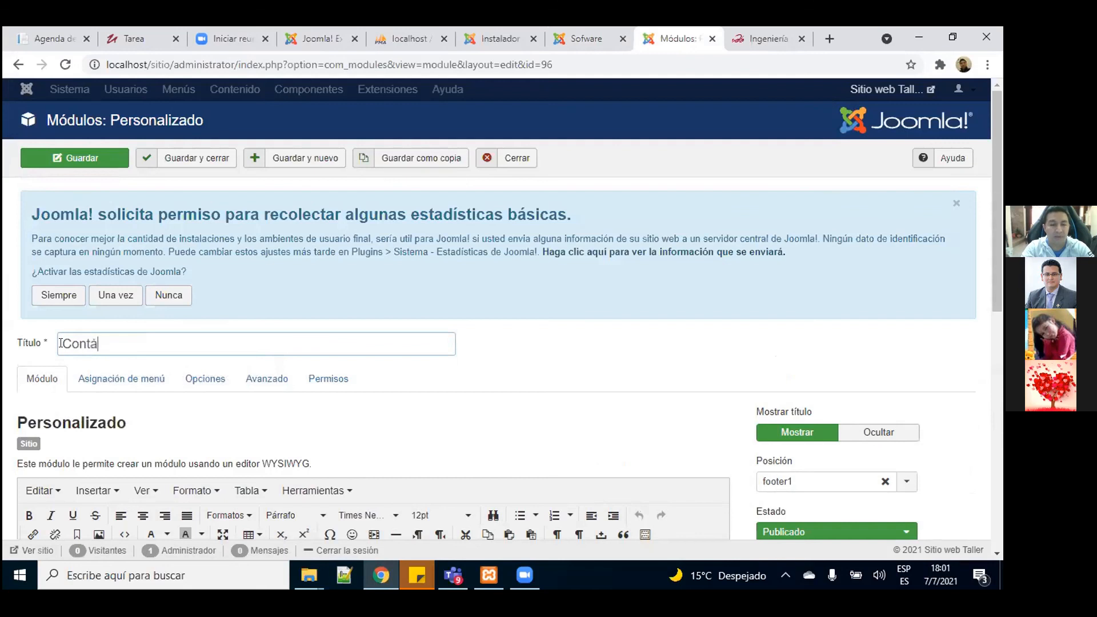
type("ctenos")
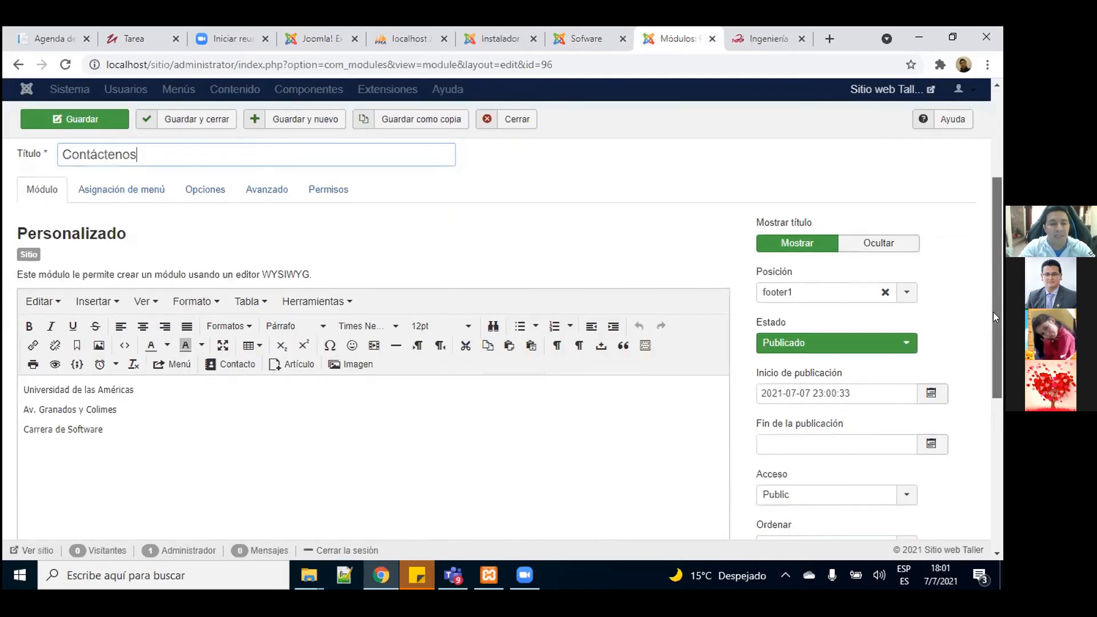
left_click_drag(1001, 225, 994, 312)
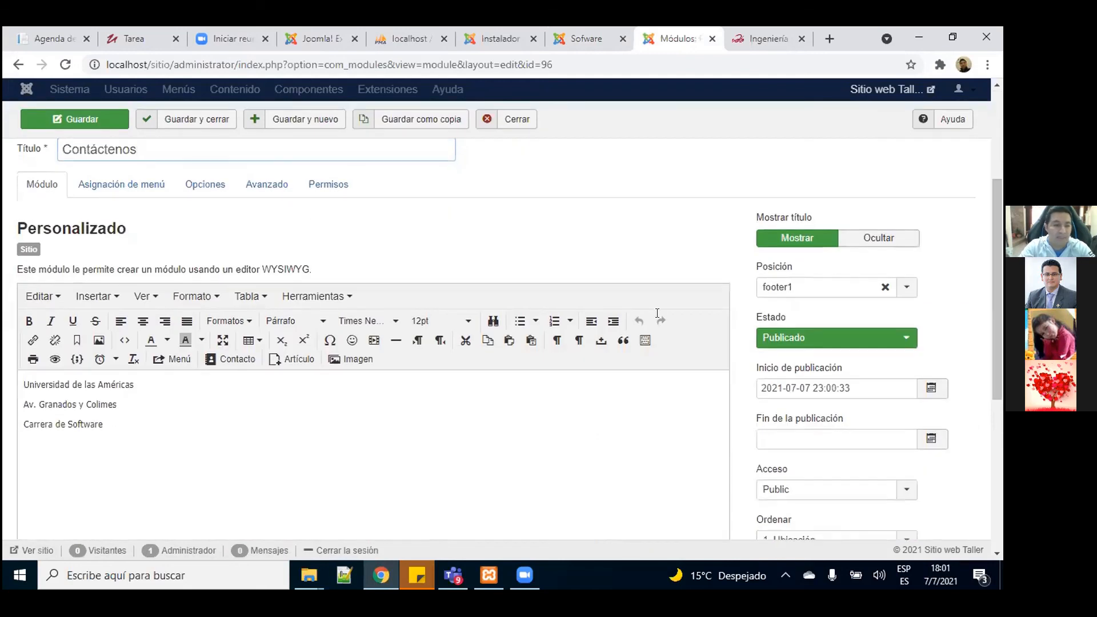
left_click_drag(107, 420, 21, 379)
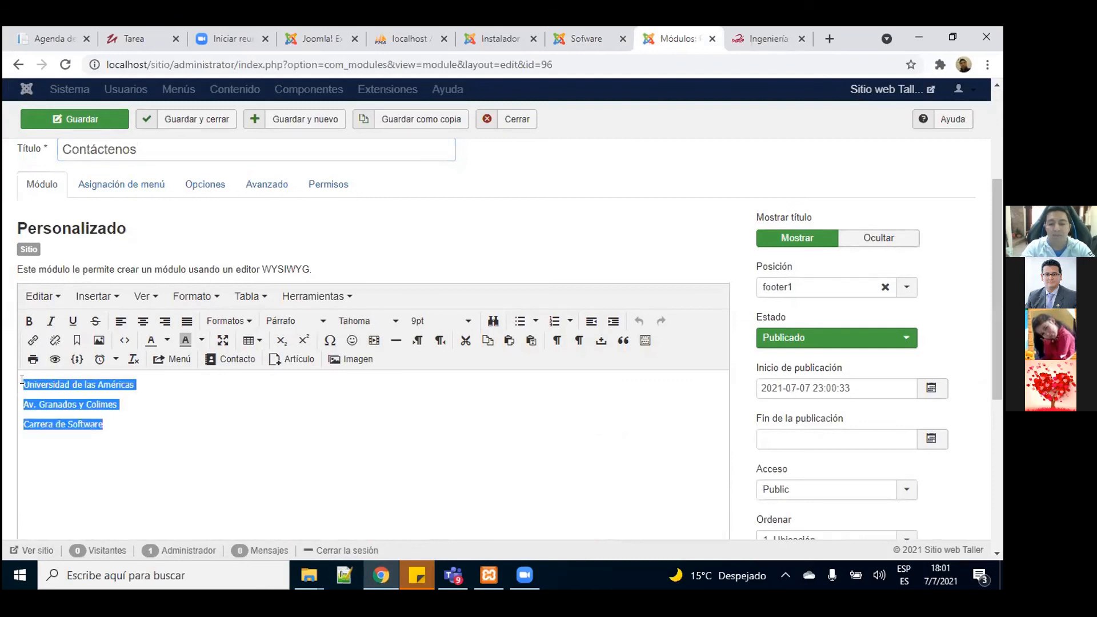
key("Delete")
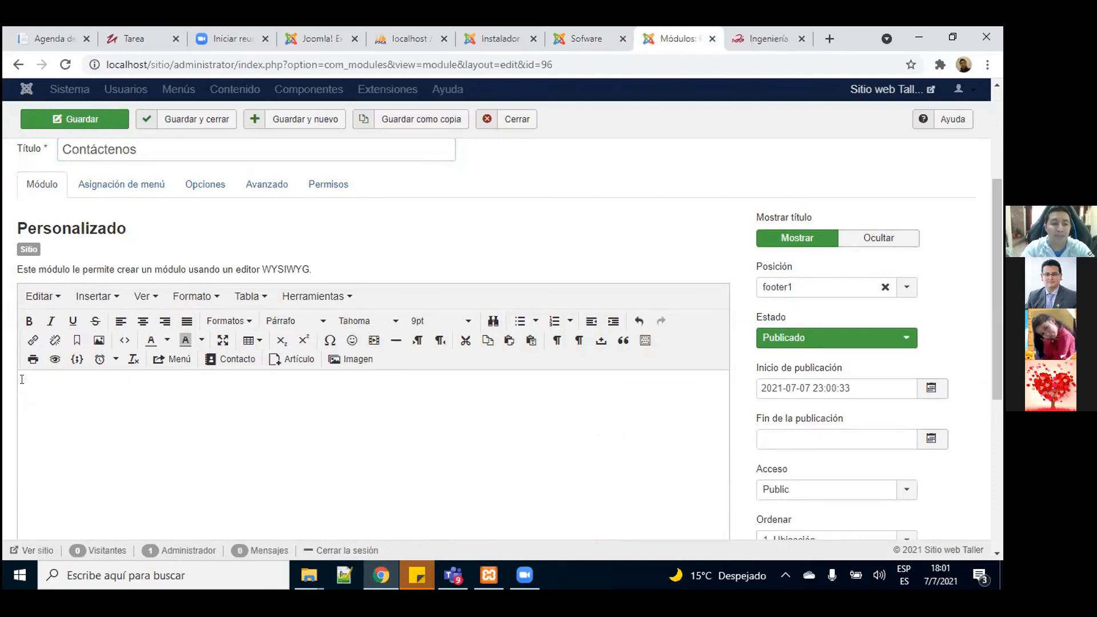
Step: Upload png-one-logo-whatsapp-redondo.png and insert it into the Contáctenos module content
left_click(349, 360)
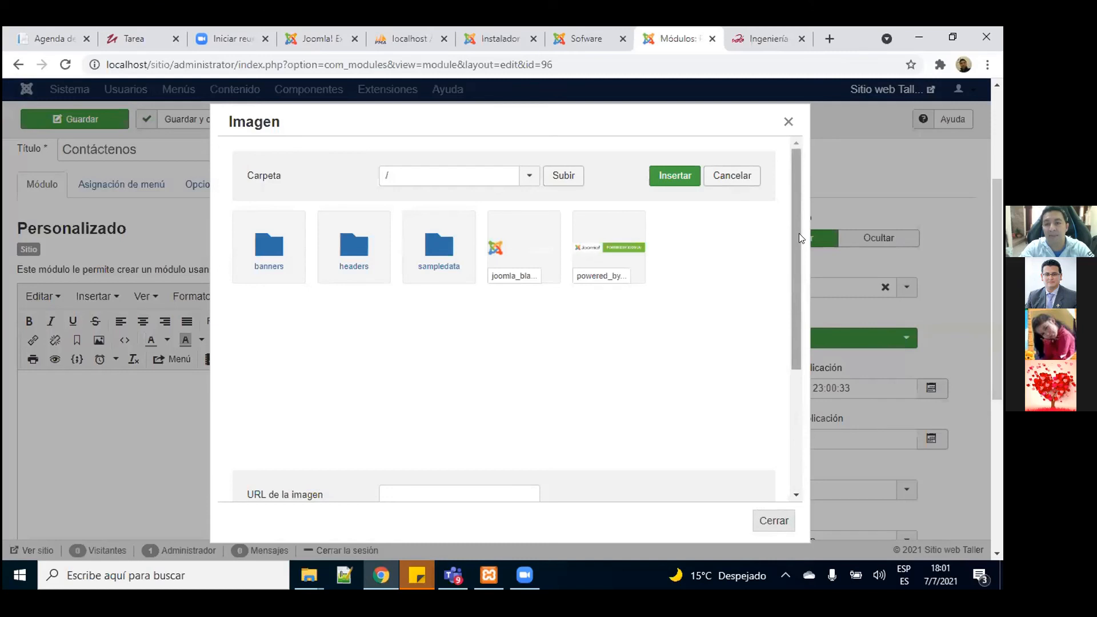
left_click_drag(794, 232, 799, 391)
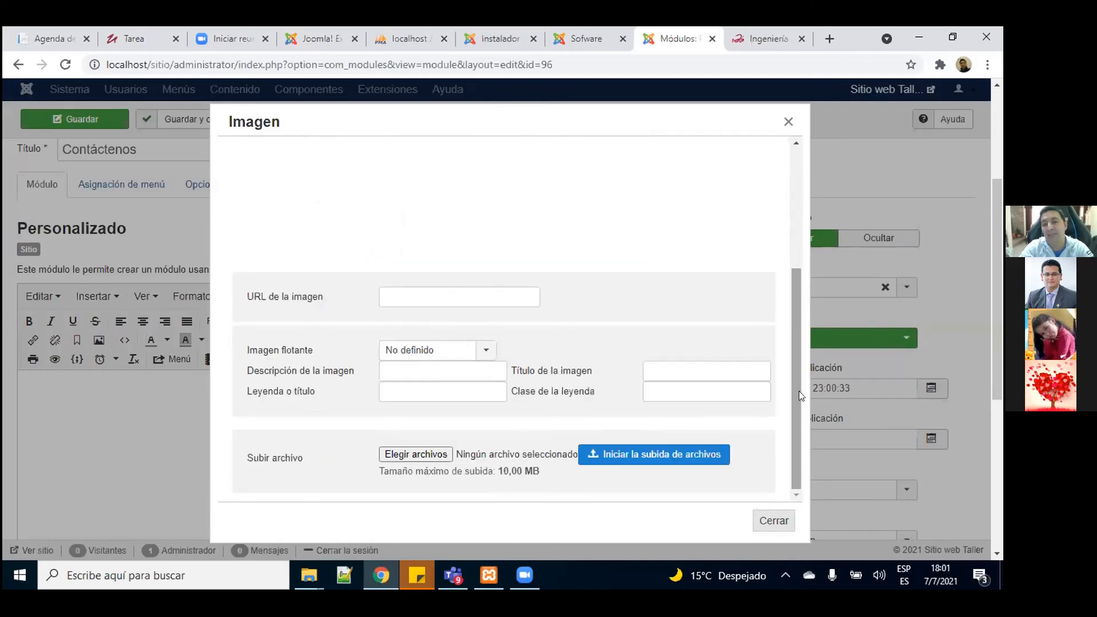
left_click(419, 455)
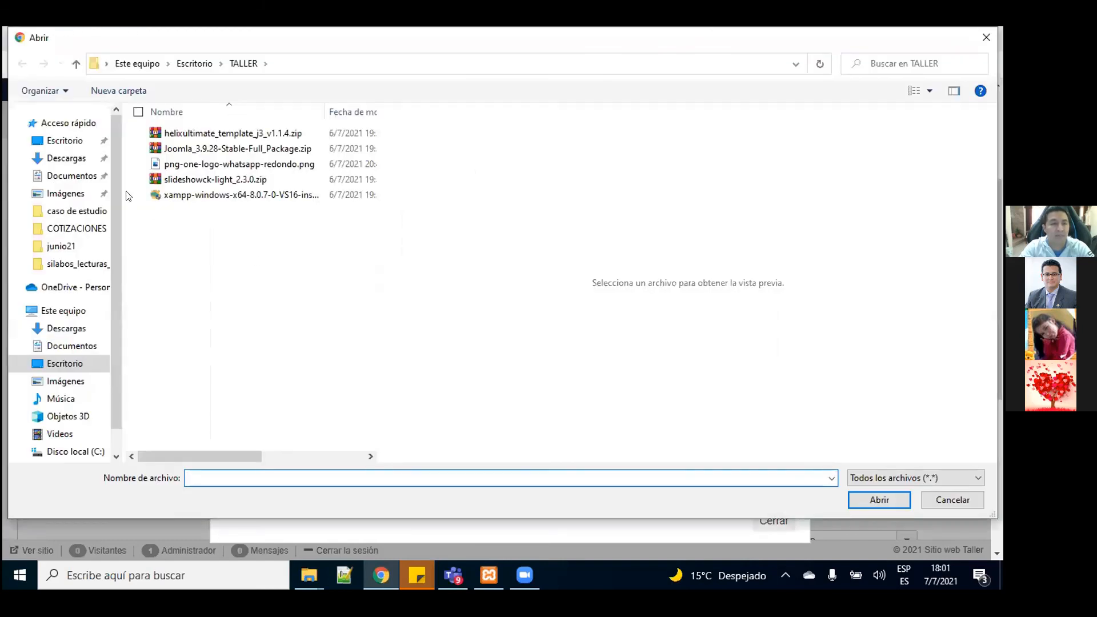
left_click(200, 165)
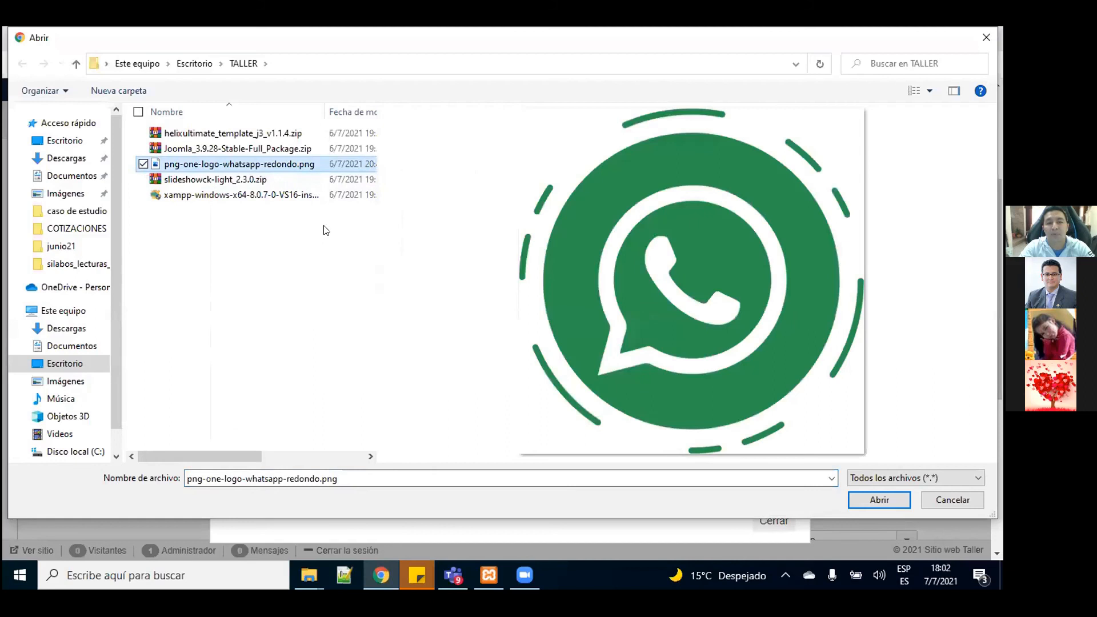
left_click(872, 500)
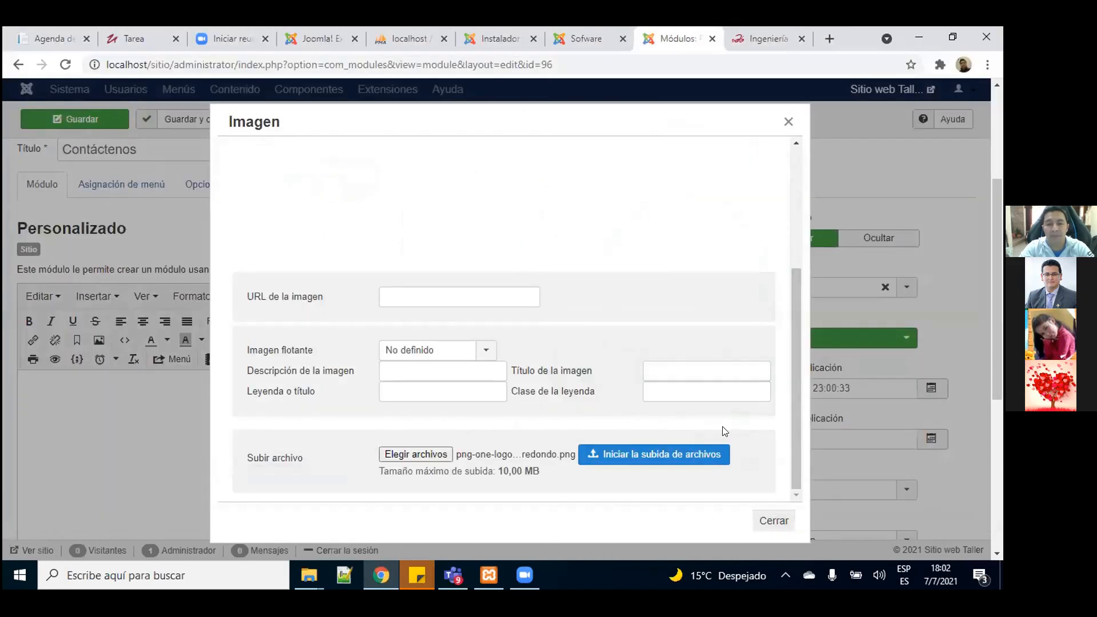
left_click(676, 462)
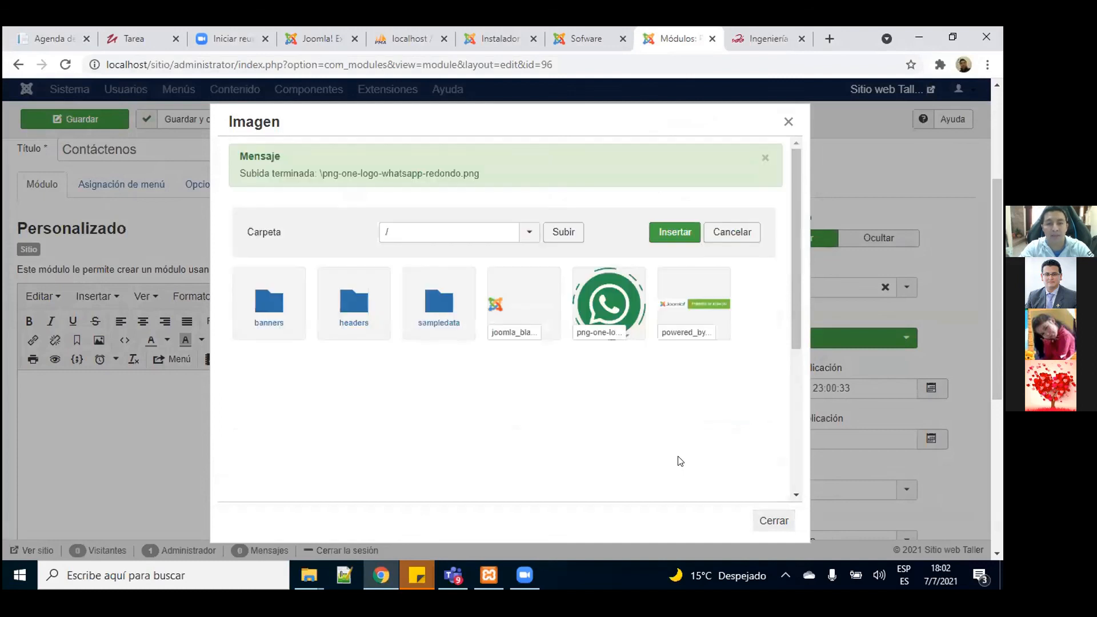
left_click(609, 303)
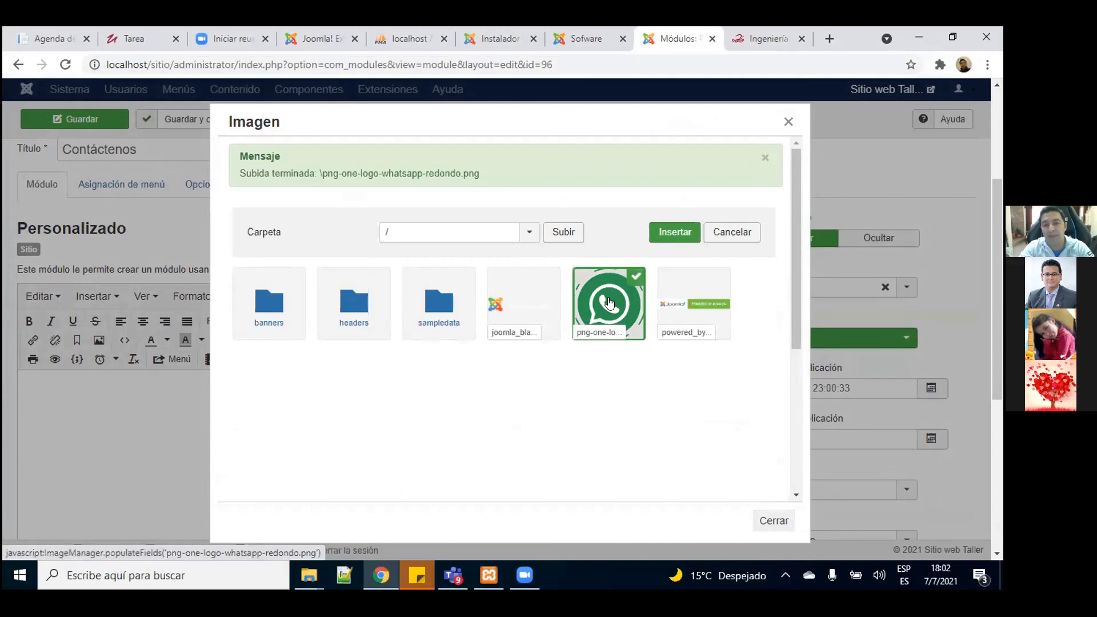
left_click(675, 233)
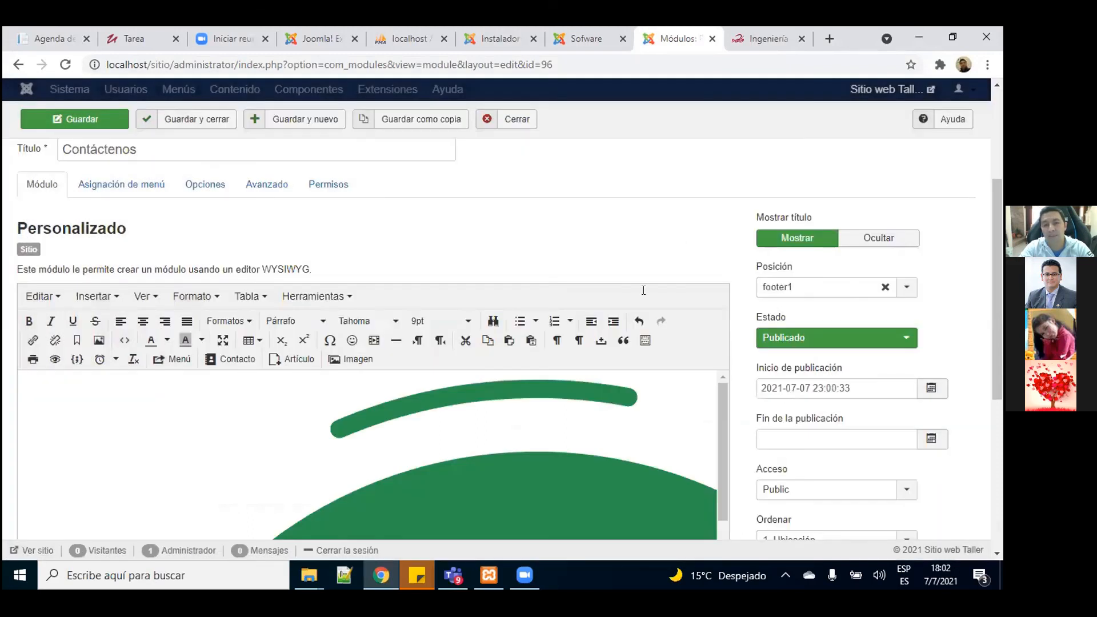
Step: Resize the inserted WhatsApp logo from full width down to about 233×233 px
scroll(771, 432, "down", 4)
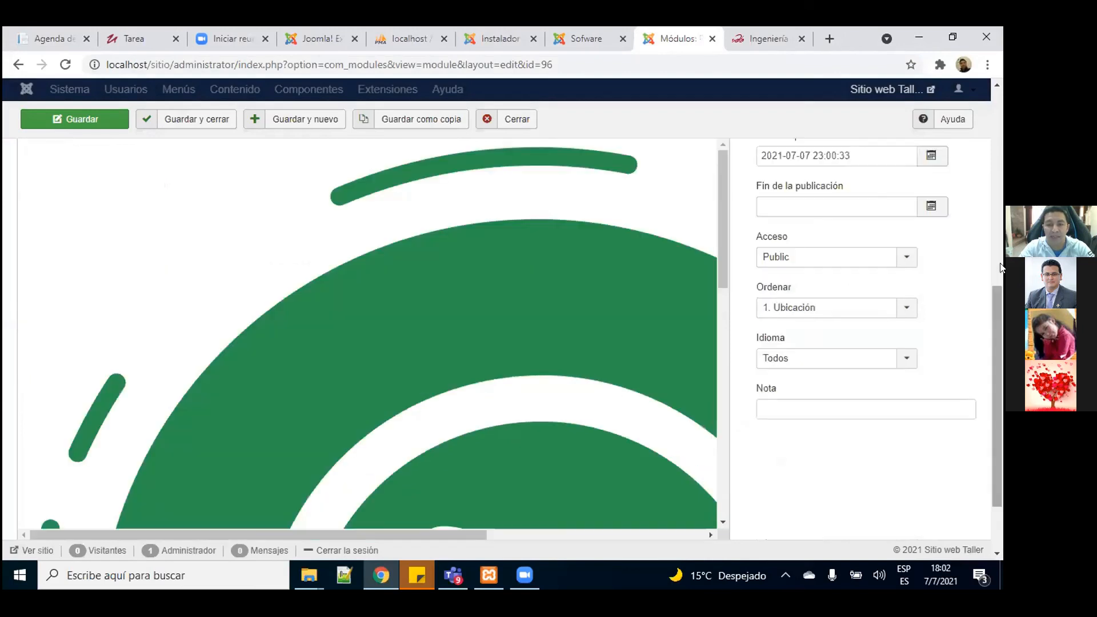
left_click_drag(723, 233, 743, 494)
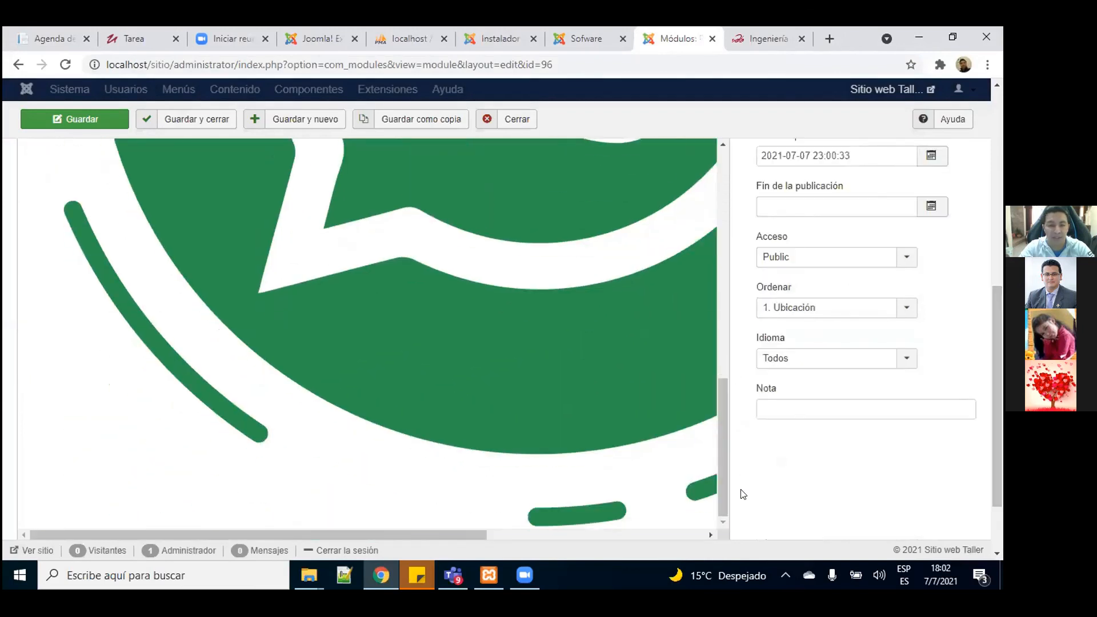
left_click_drag(466, 531, 718, 511)
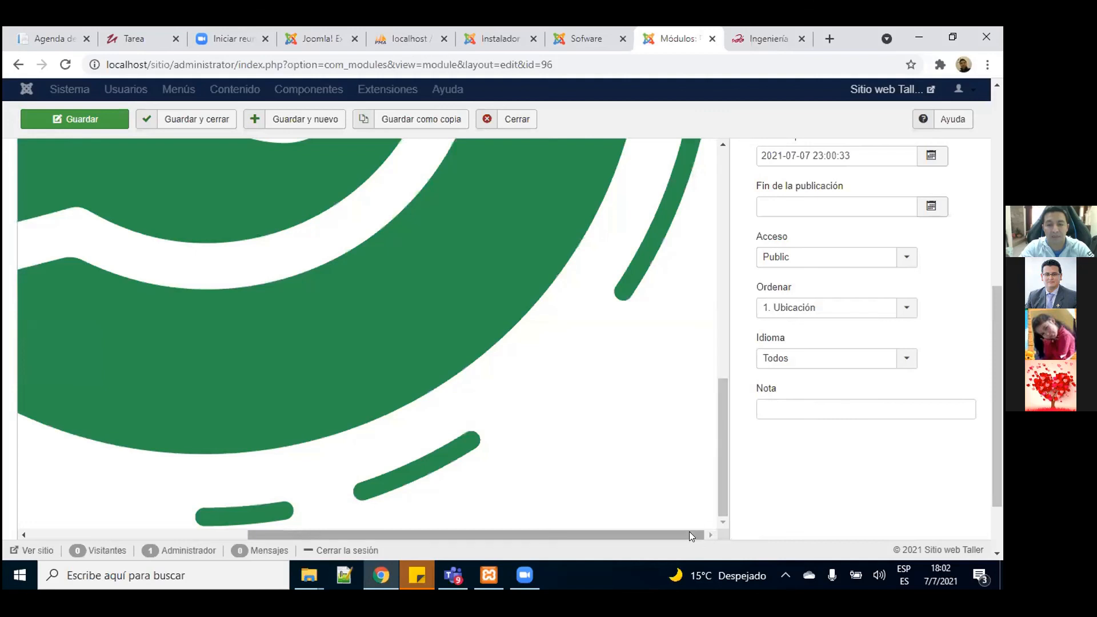
key("ctrl+a")
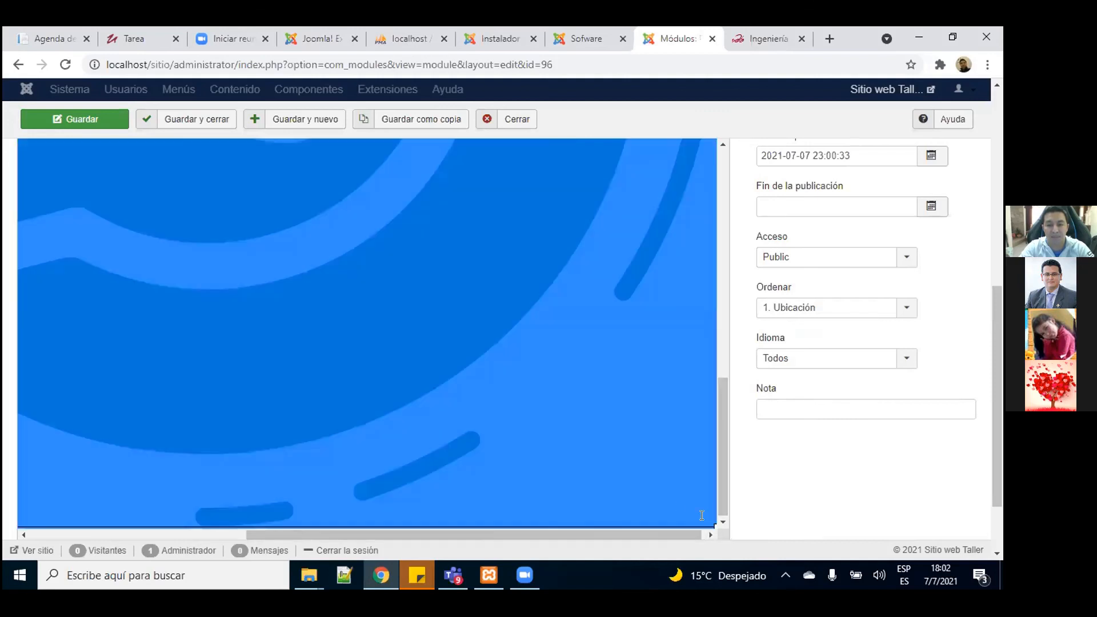
left_click_drag(713, 525, 320, 268)
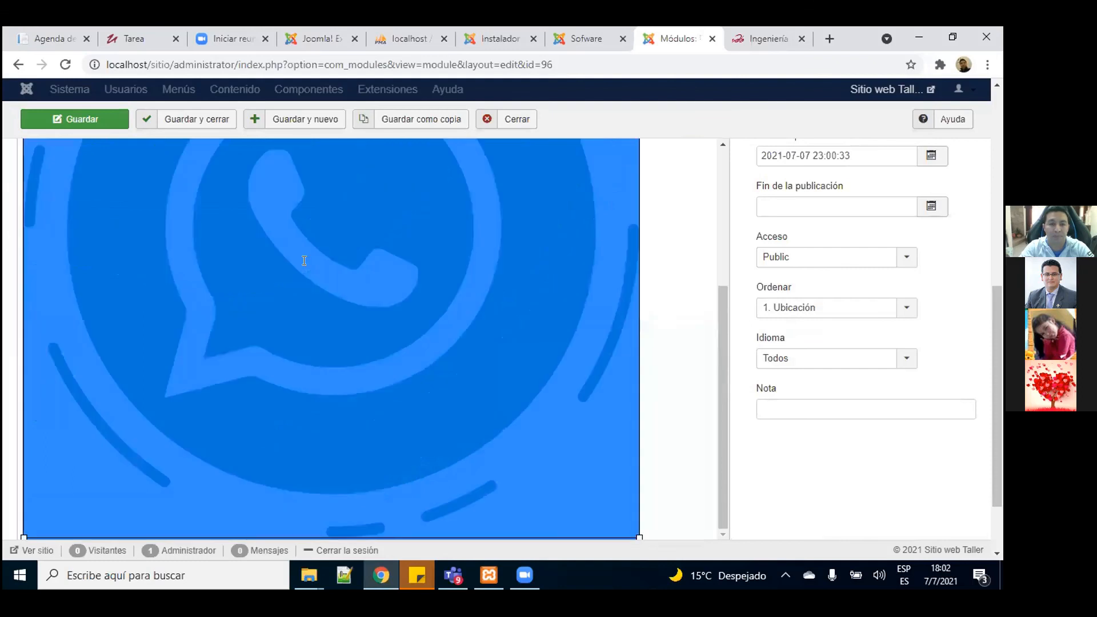
left_click_drag(636, 531, 251, 366)
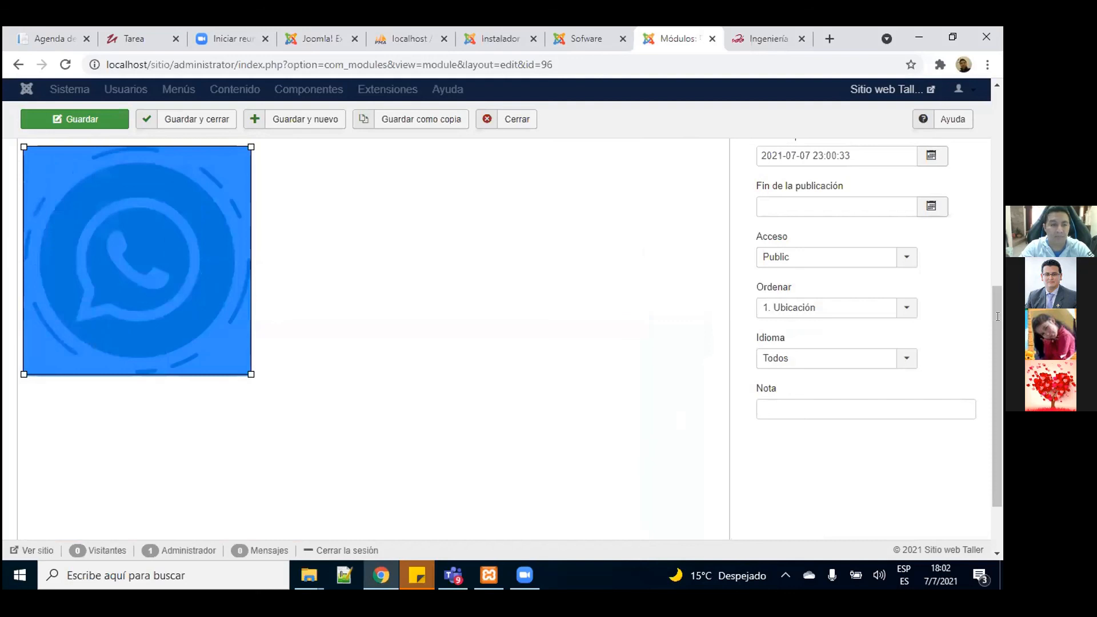
scroll(231, 502, "up", 3)
left_click_drag(248, 505, 160, 410)
left_click(272, 388)
scroll(441, 350, "down", 1)
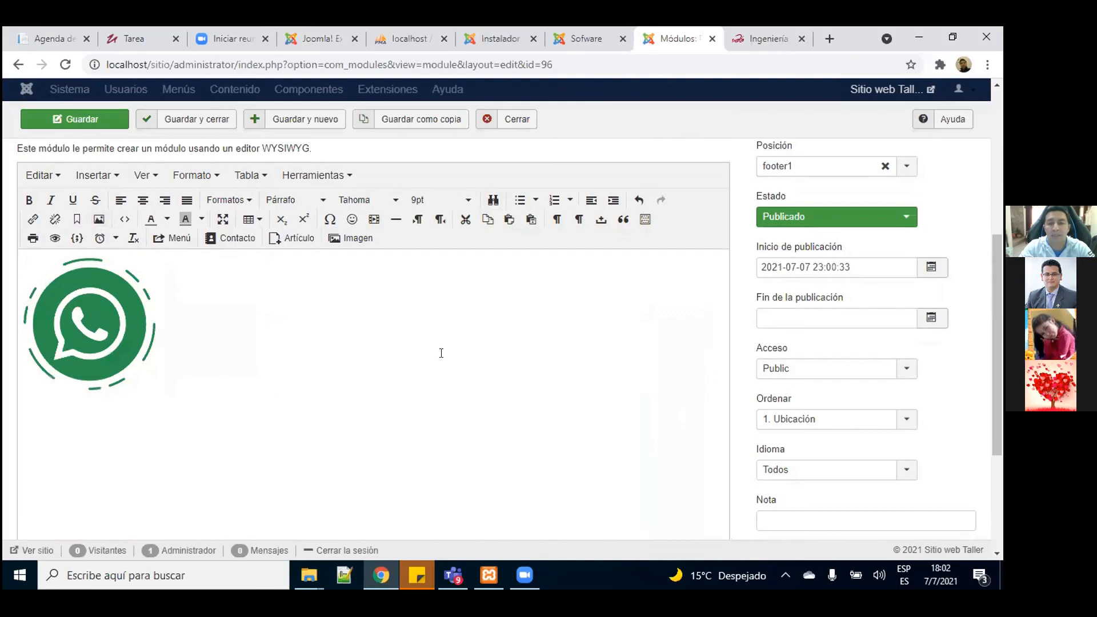
scroll(993, 299, "up", 2)
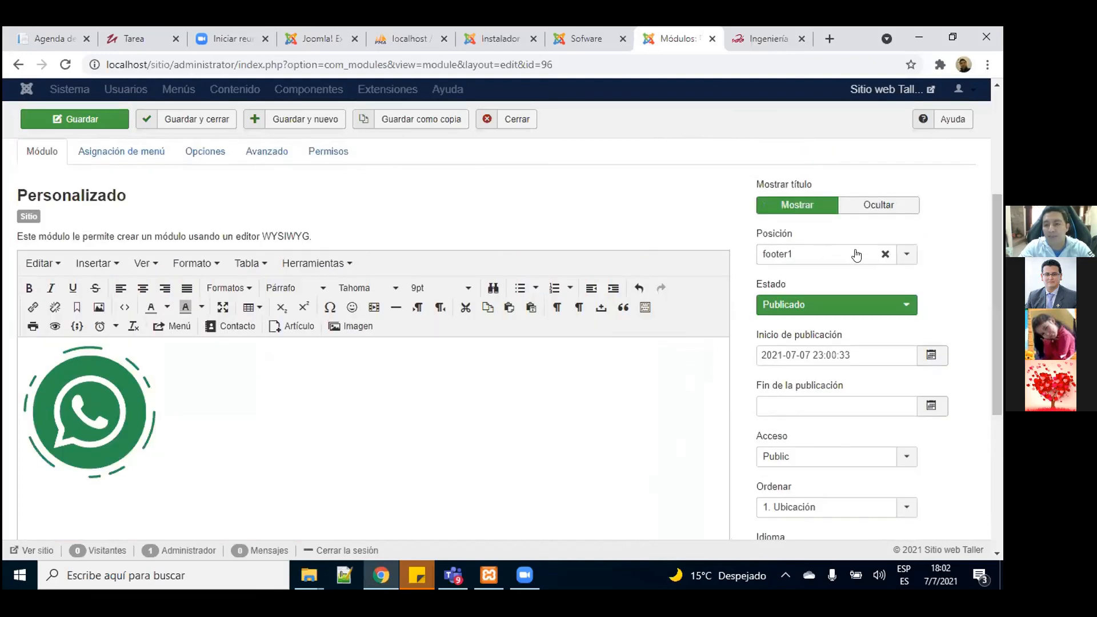
Step: Change the Contáctenos module position from footer1 to Footer2 [footer2]
left_click(908, 254)
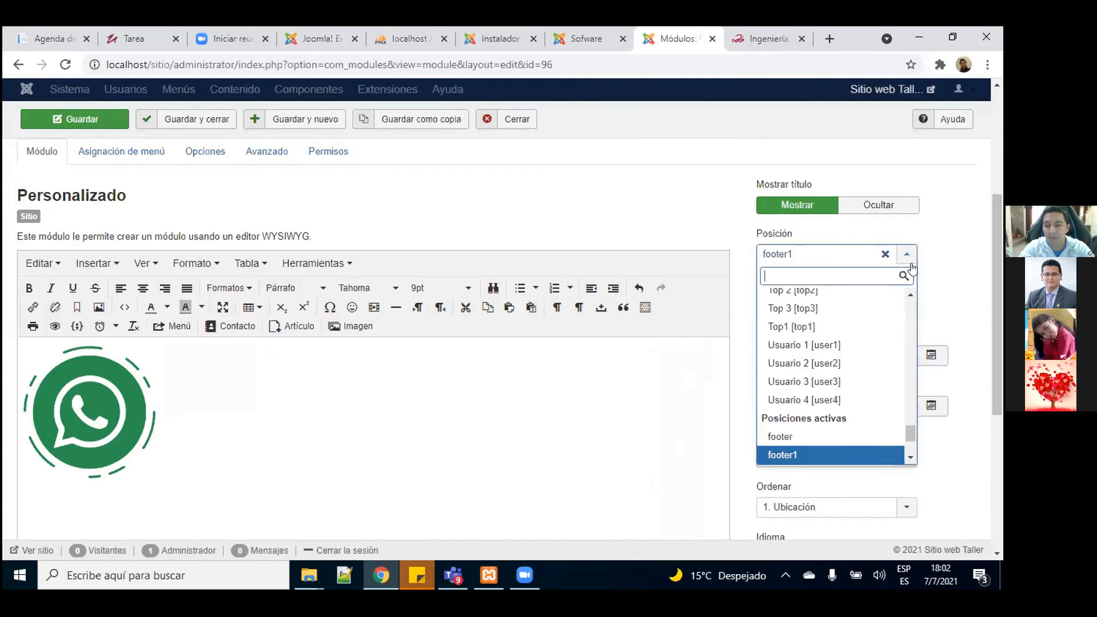
scroll(911, 425, "down", 2)
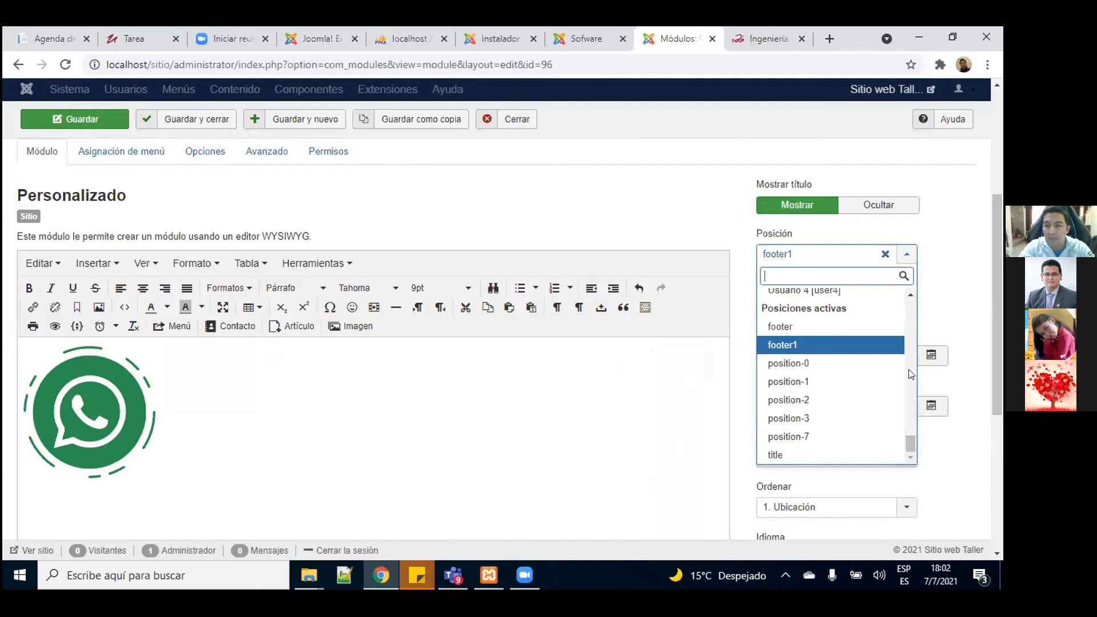
left_click(910, 295)
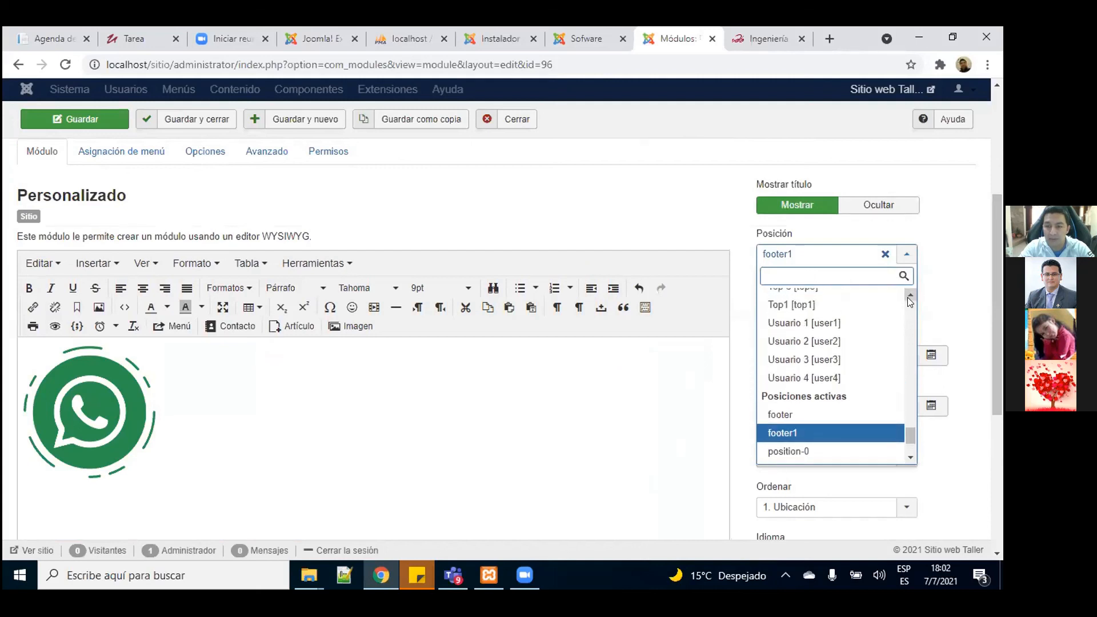
left_click(911, 294)
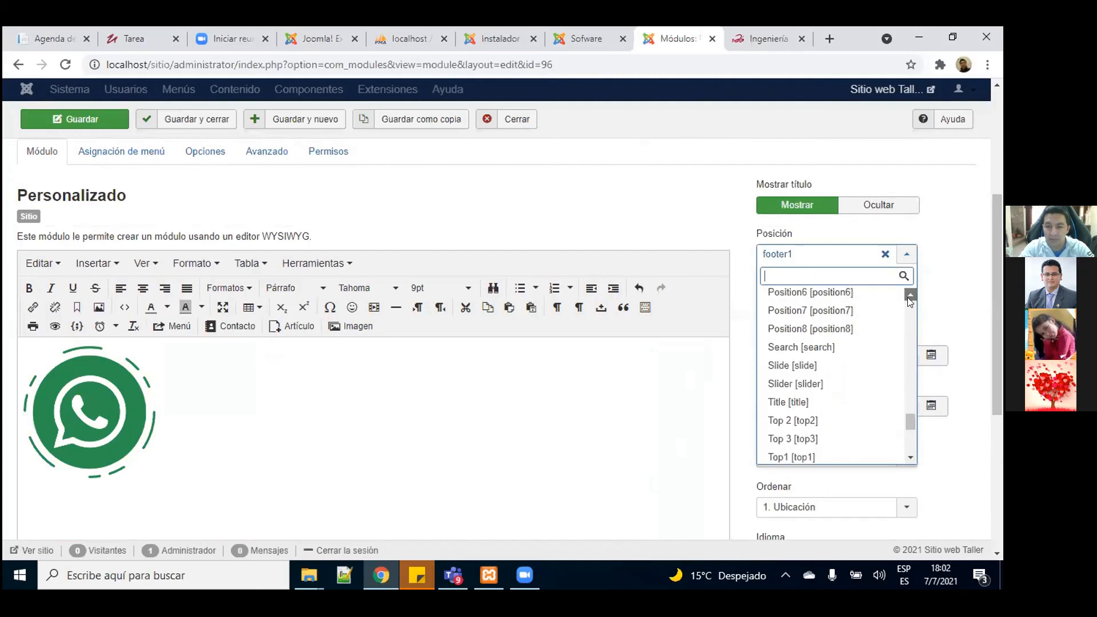
left_click(911, 295)
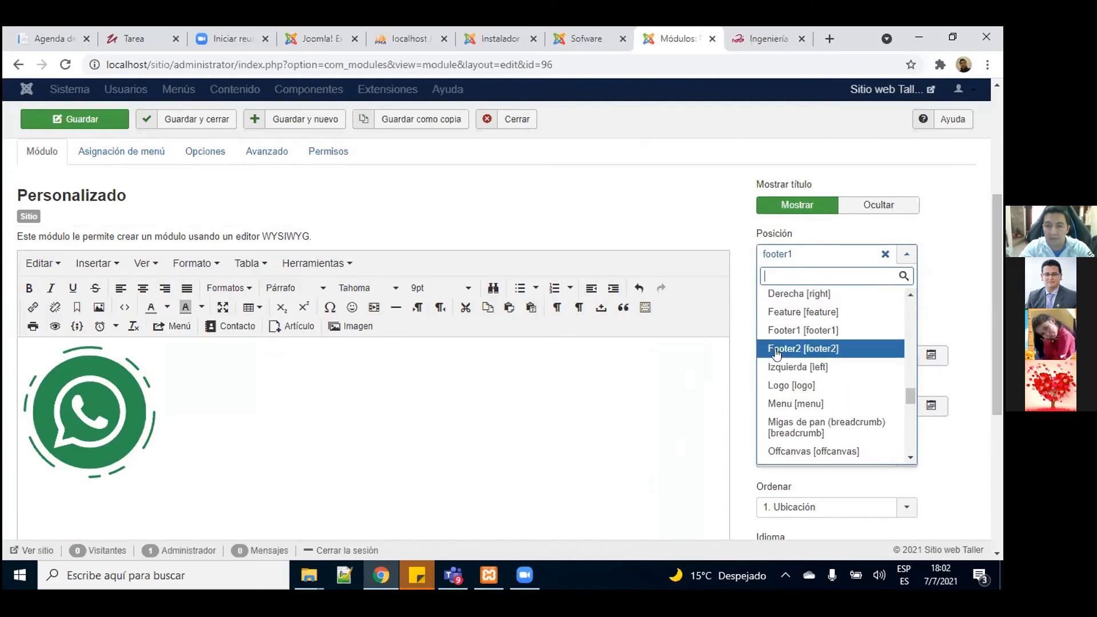
left_click(776, 347)
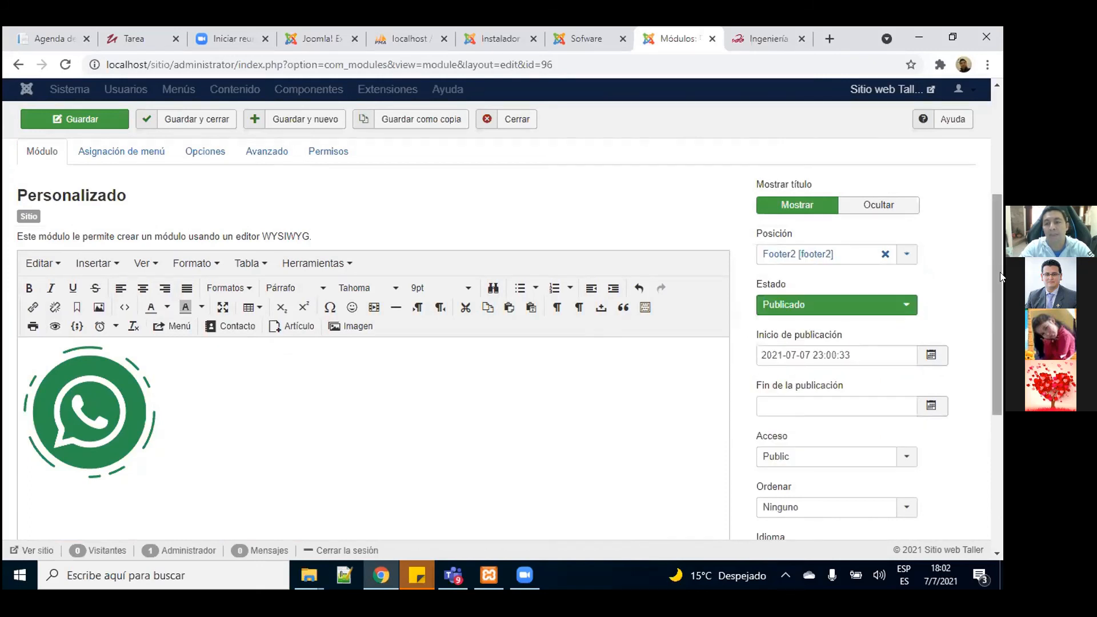
left_click_drag(999, 272, 994, 195)
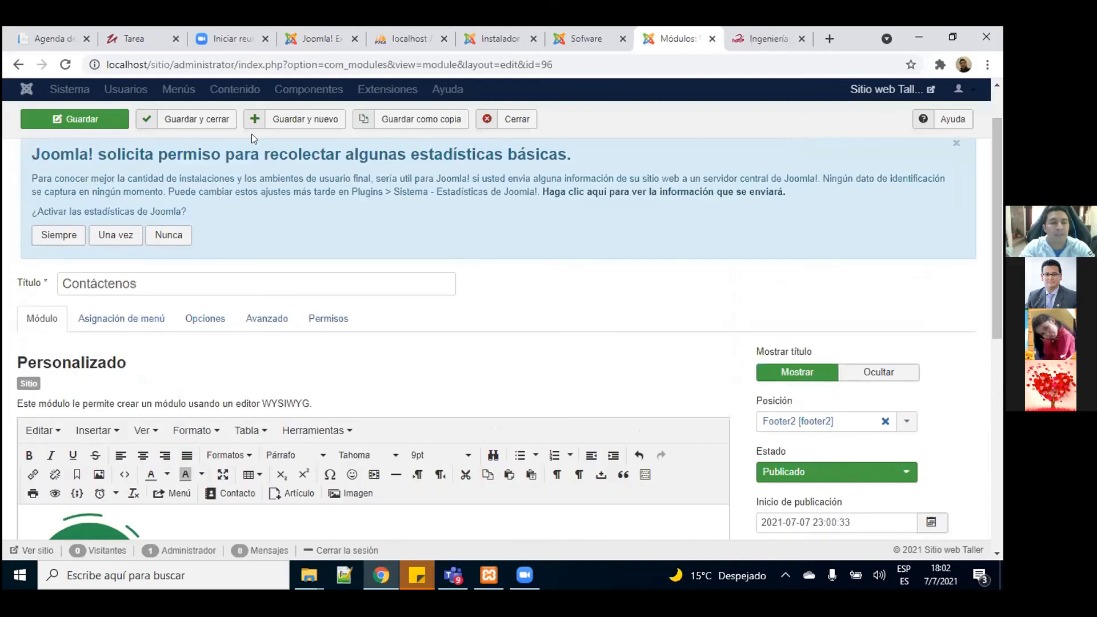
Step: Save the Contáctenos module and reload the Sofware site to see the WhatsApp logo in the footer
left_click(109, 125)
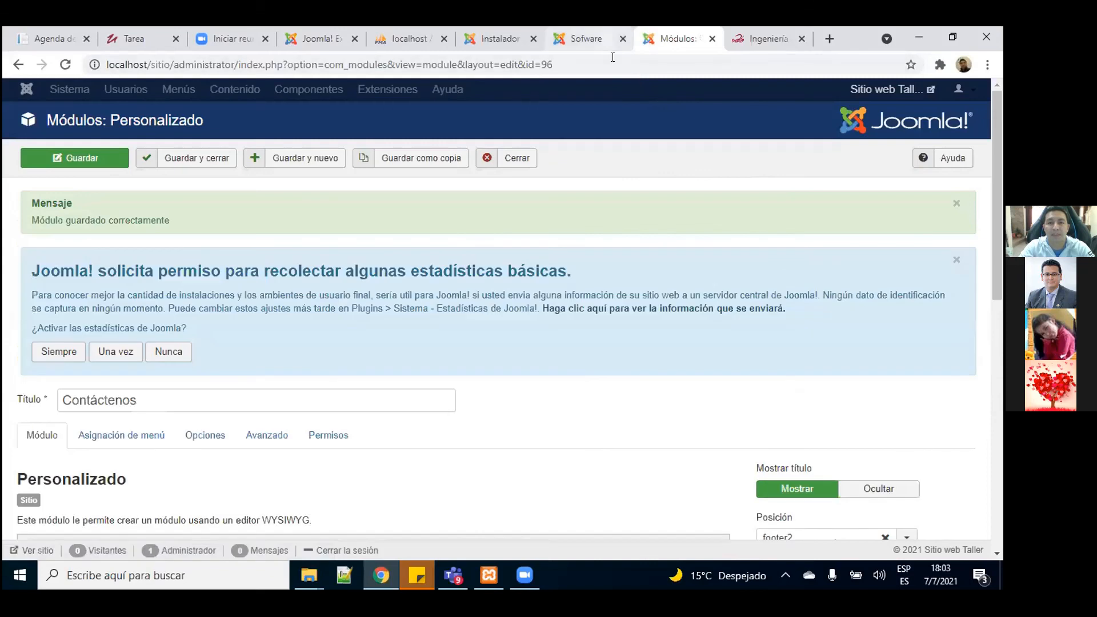
left_click(607, 39)
key("F5")
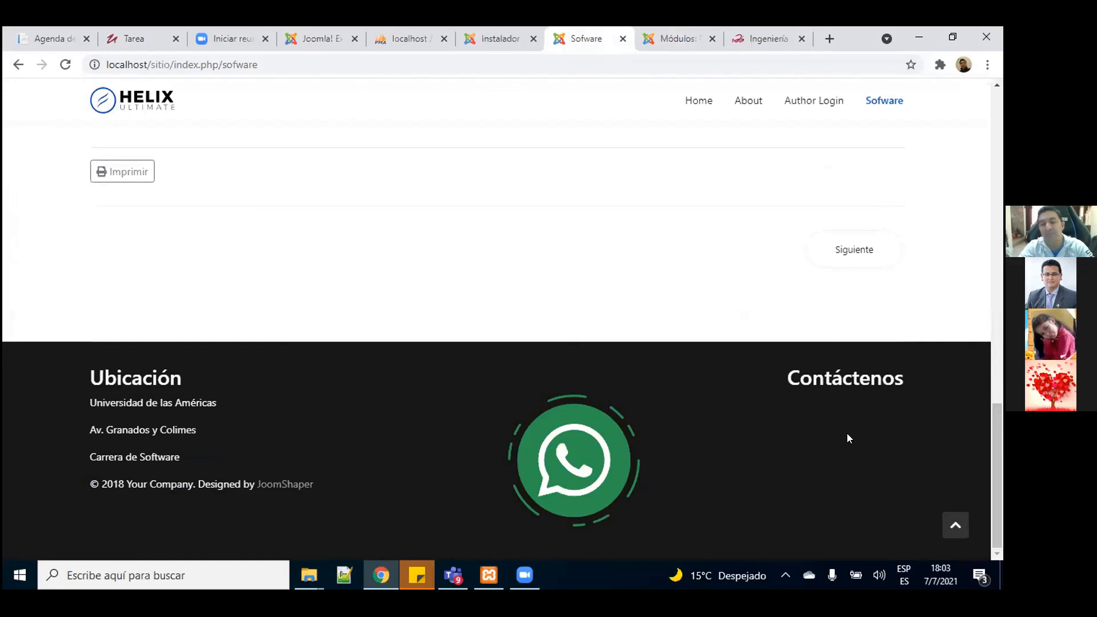
key("ctrl+Tab")
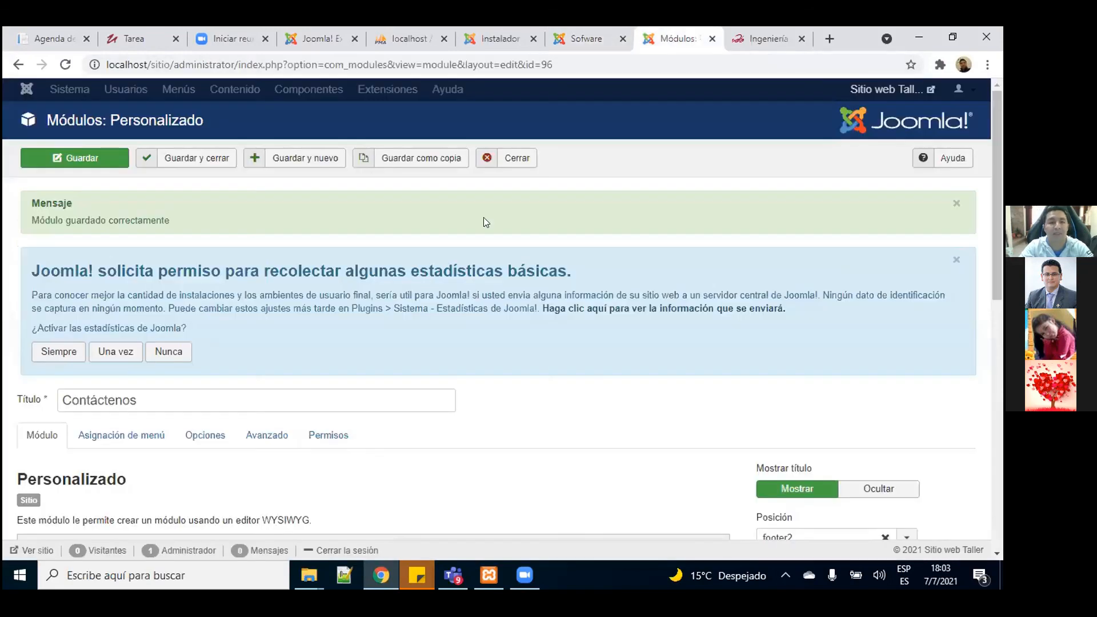
Step: Right-align the WhatsApp image in the Contáctenos content and save the module
scroll(993, 342, "down", 5)
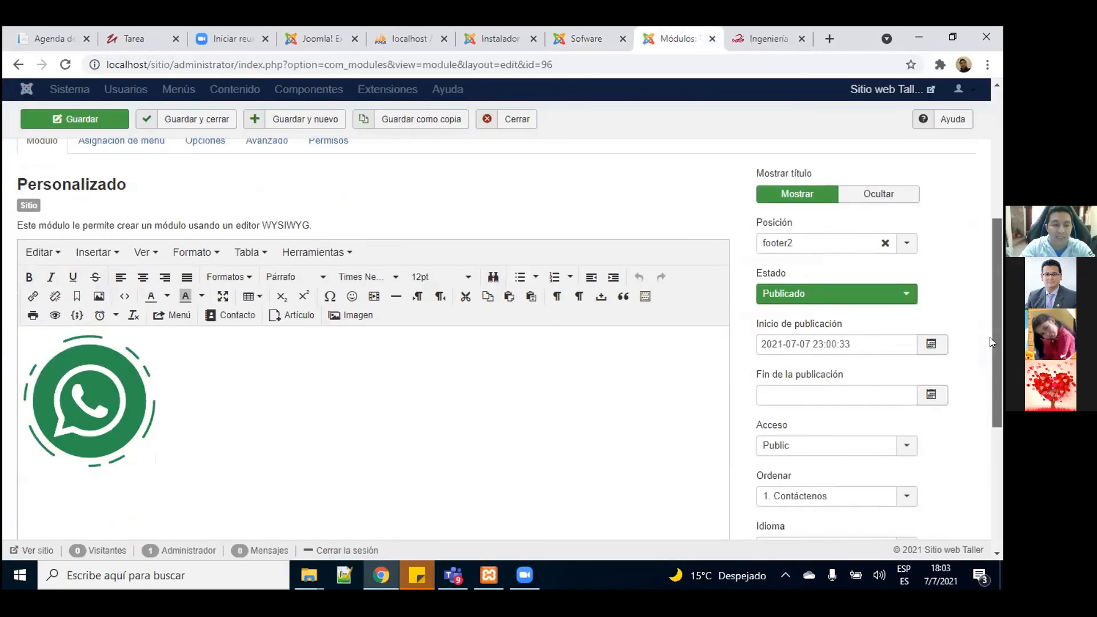
left_click(88, 400)
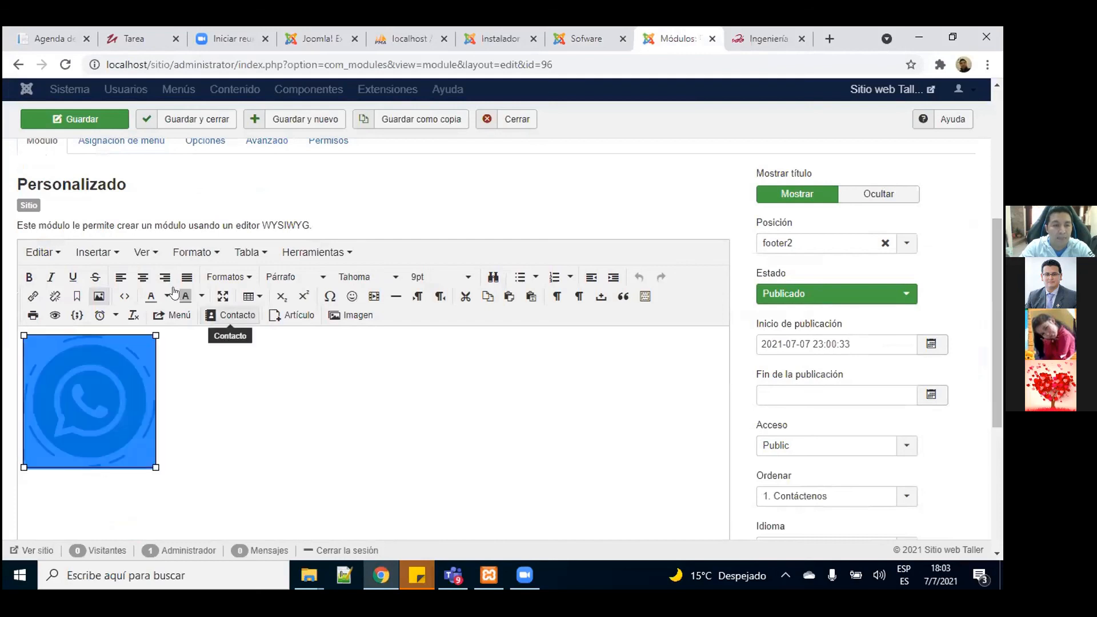
left_click(165, 279)
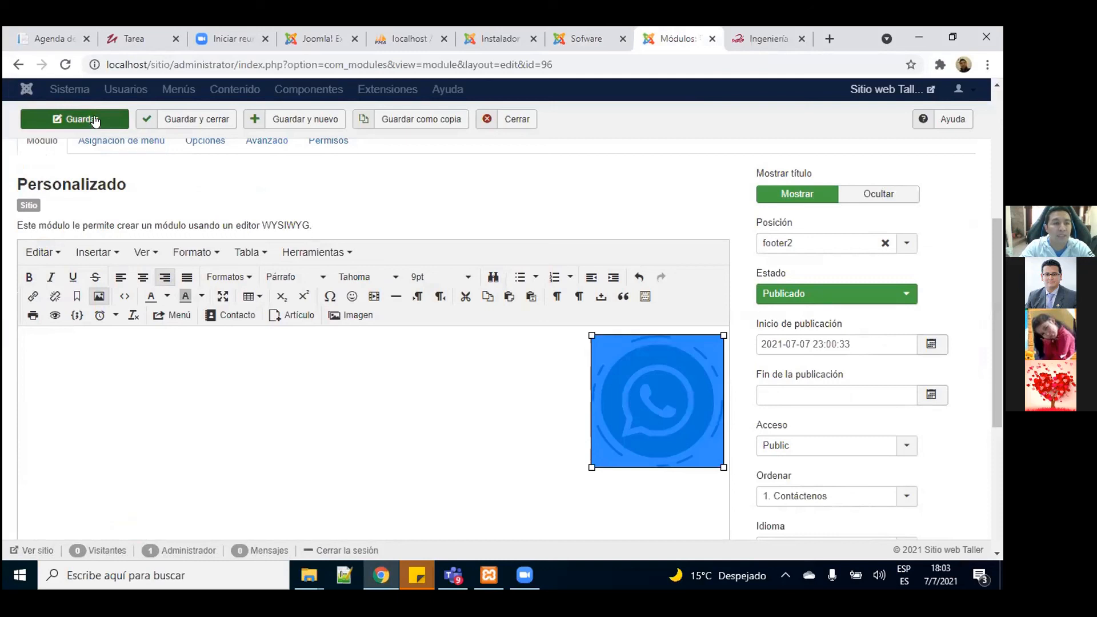
left_click(120, 118)
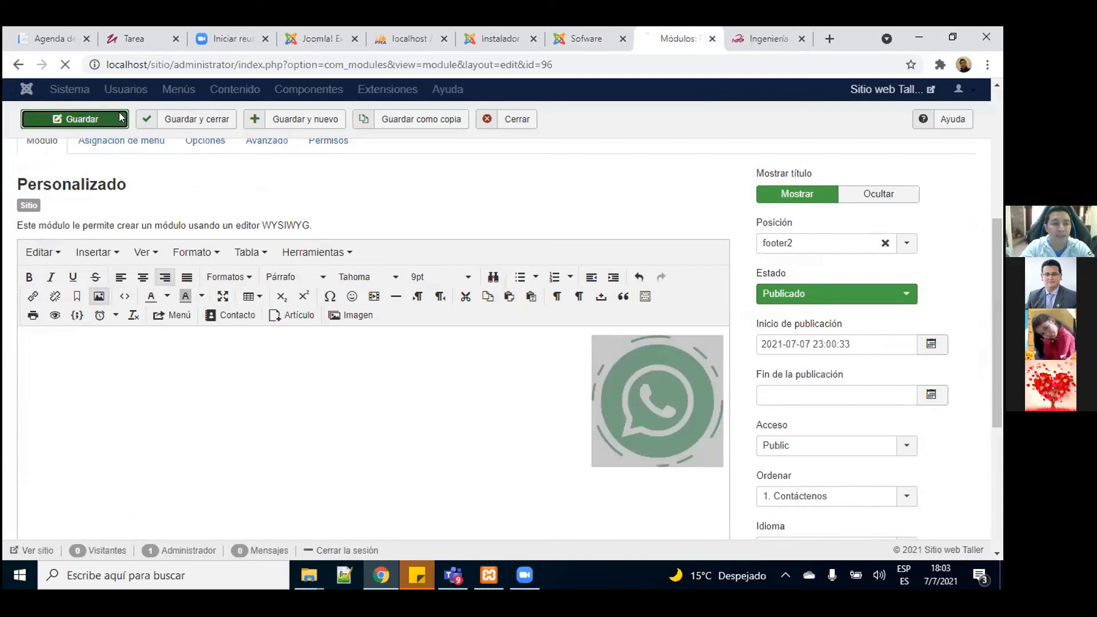
Step: Reload the Sofware site to verify the right-aligned WhatsApp logo under Contáctenos, then return to Módulos
left_click(578, 38)
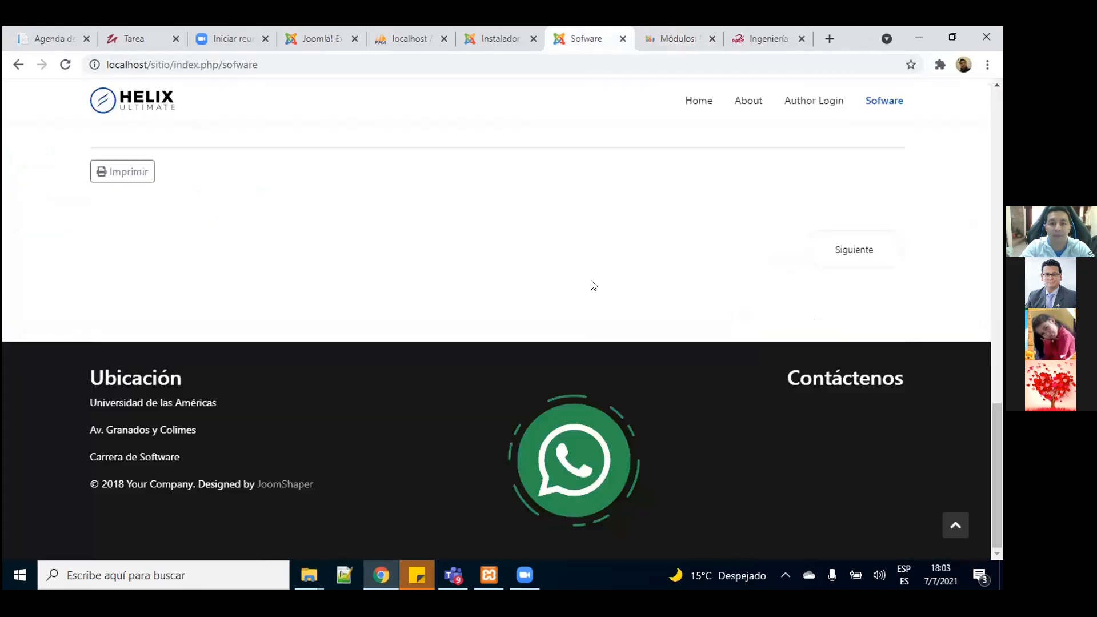
key("F5")
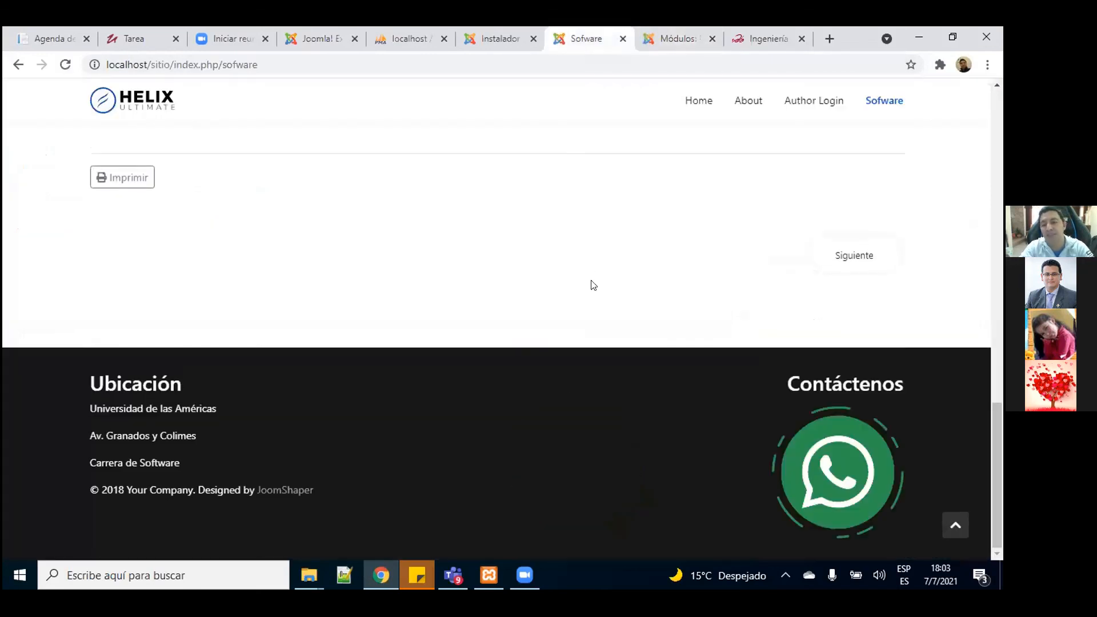
left_click_drag(996, 443, 987, 128)
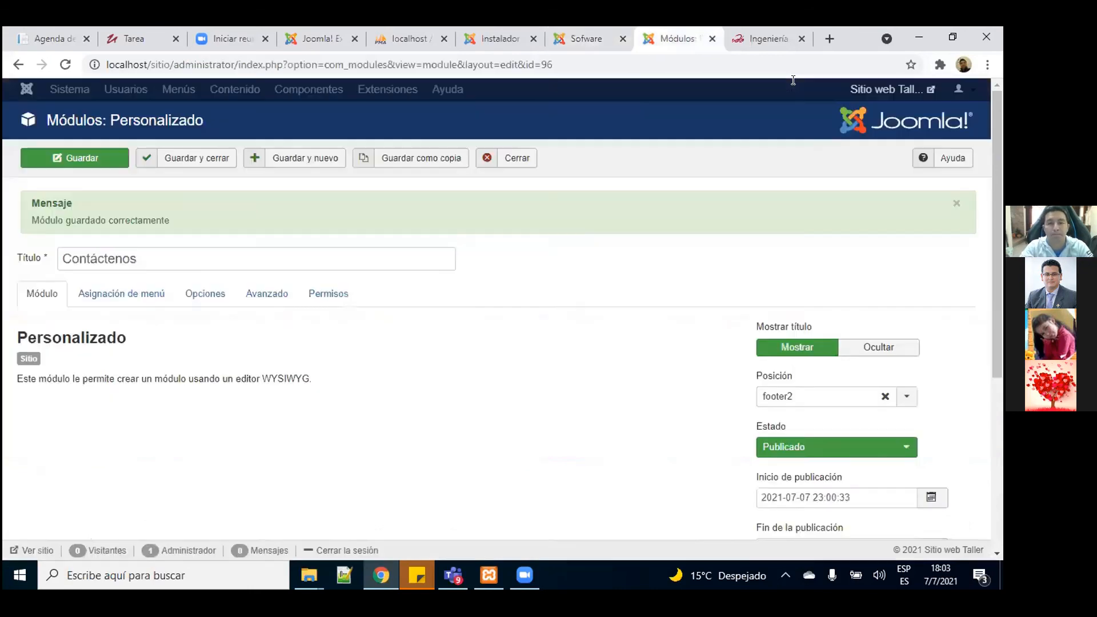
left_click(675, 38)
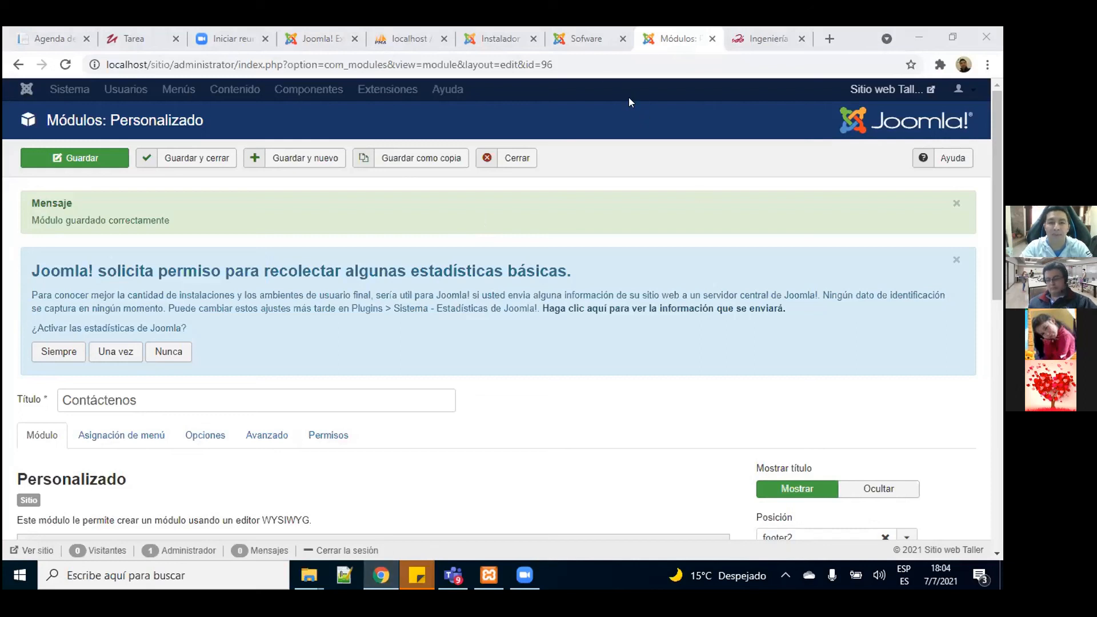
left_click(585, 51)
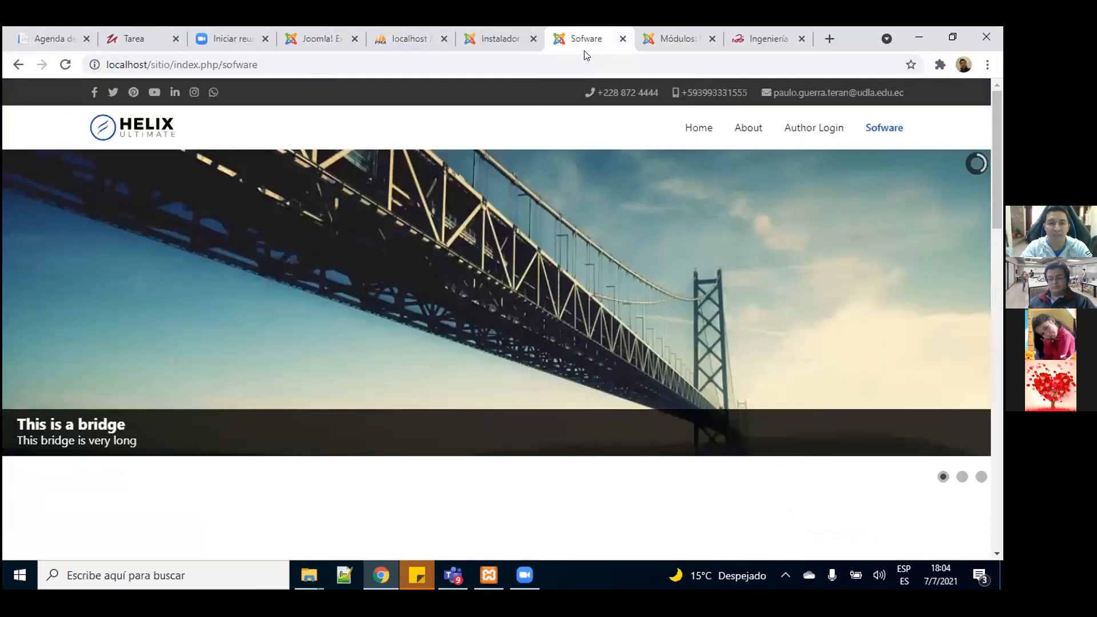
mouse_move(531, 252)
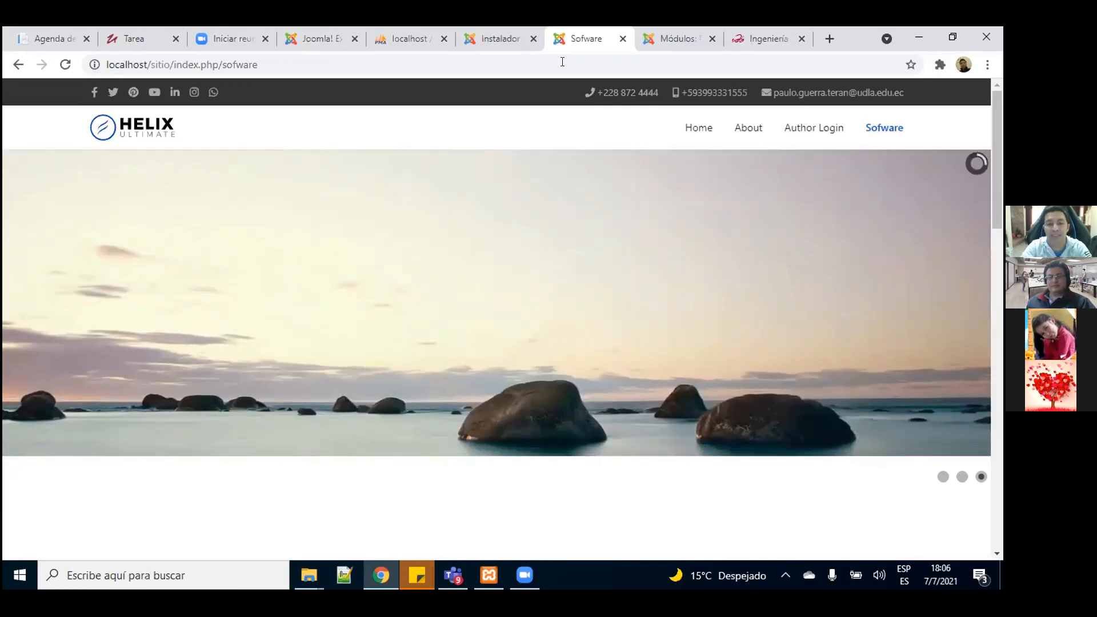
mouse_move(308, 583)
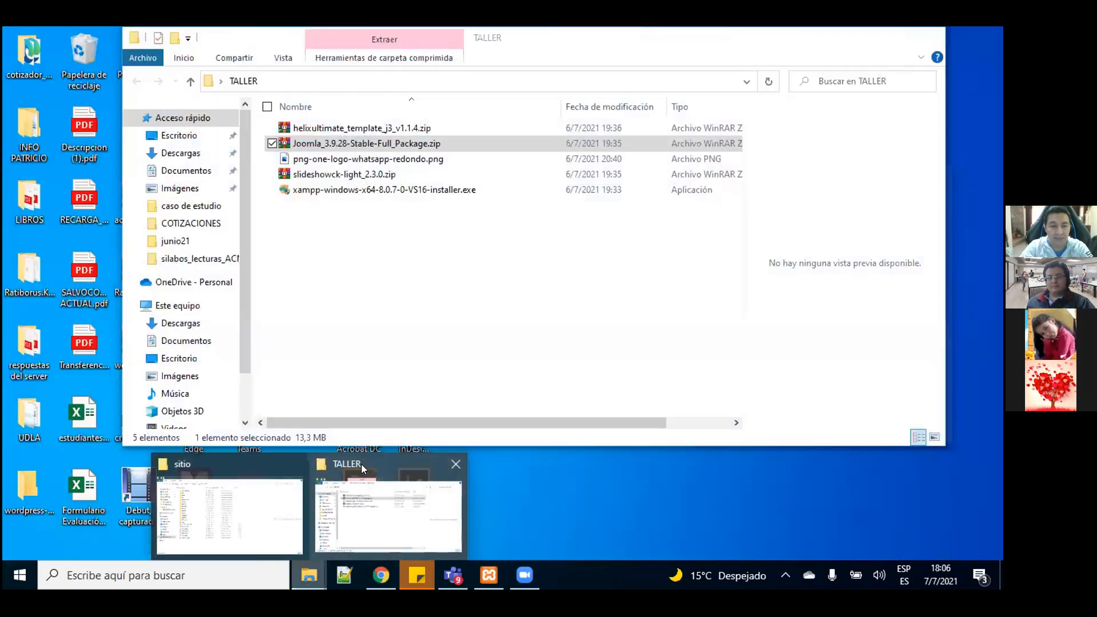
Step: From the TALLER folder window, browse to Disco local (C:) and open the xampp folder
left_click(361, 464)
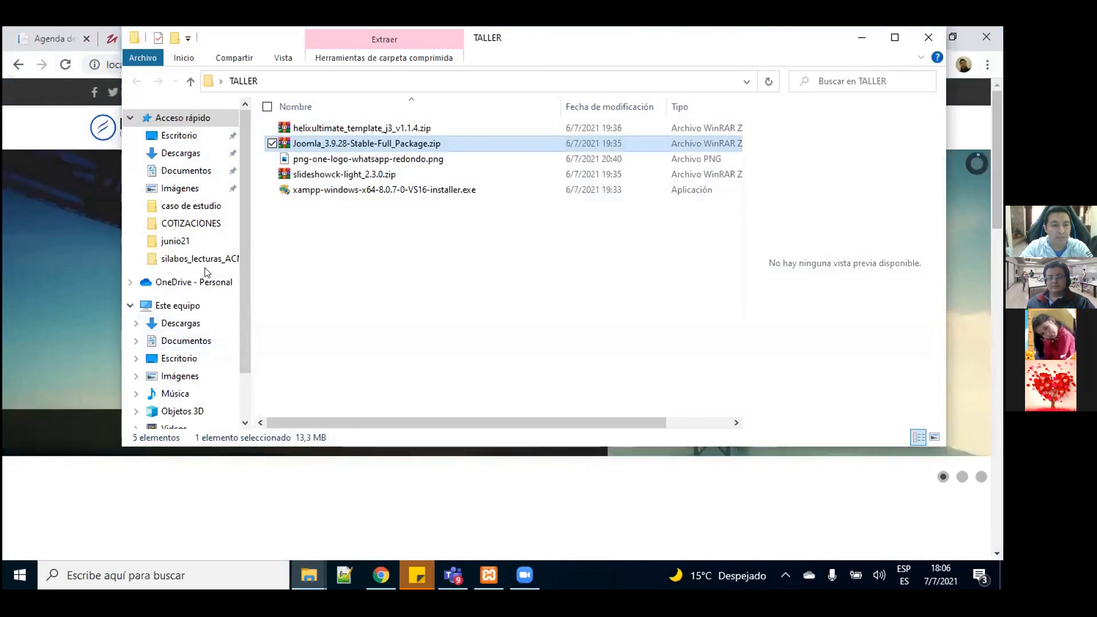
left_click(183, 283)
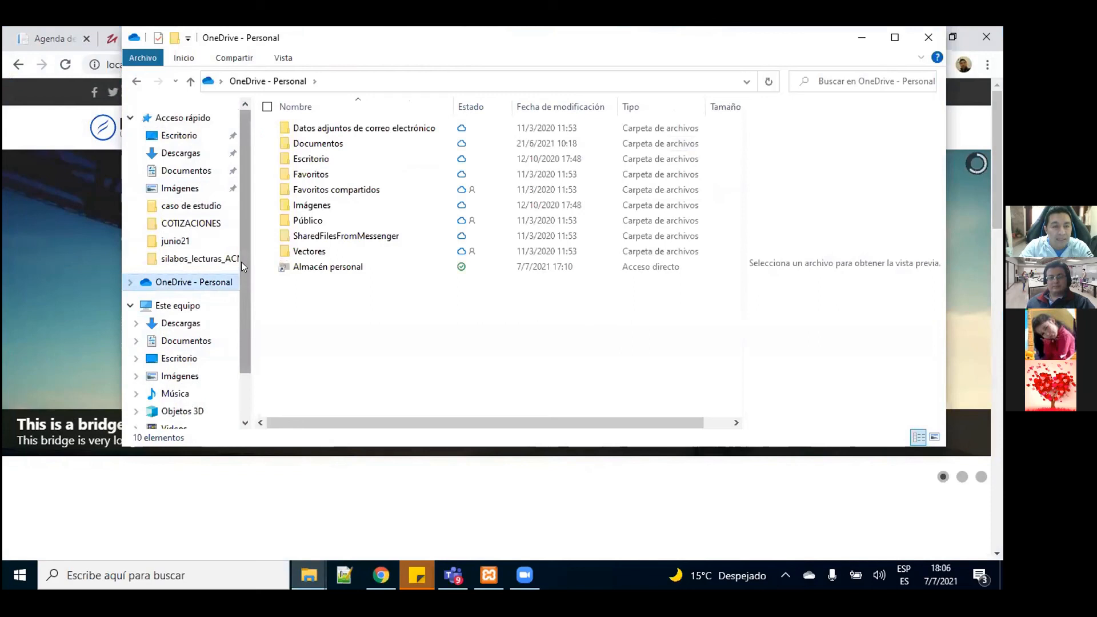
scroll(242, 262, "down", 2)
left_click(206, 379)
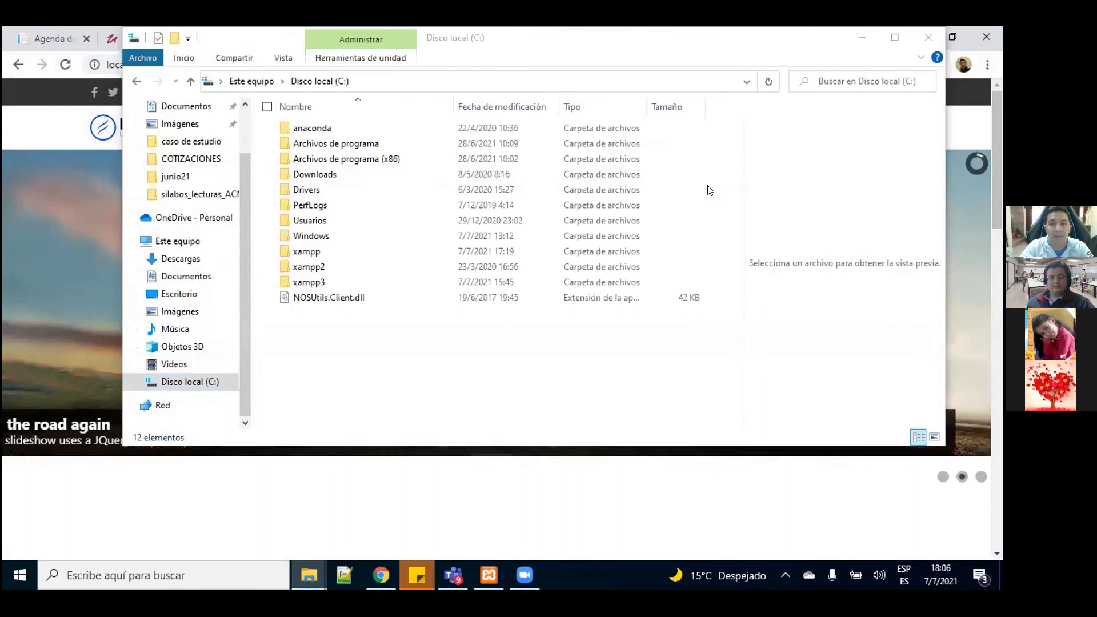
left_click_drag(812, 45, 795, 125)
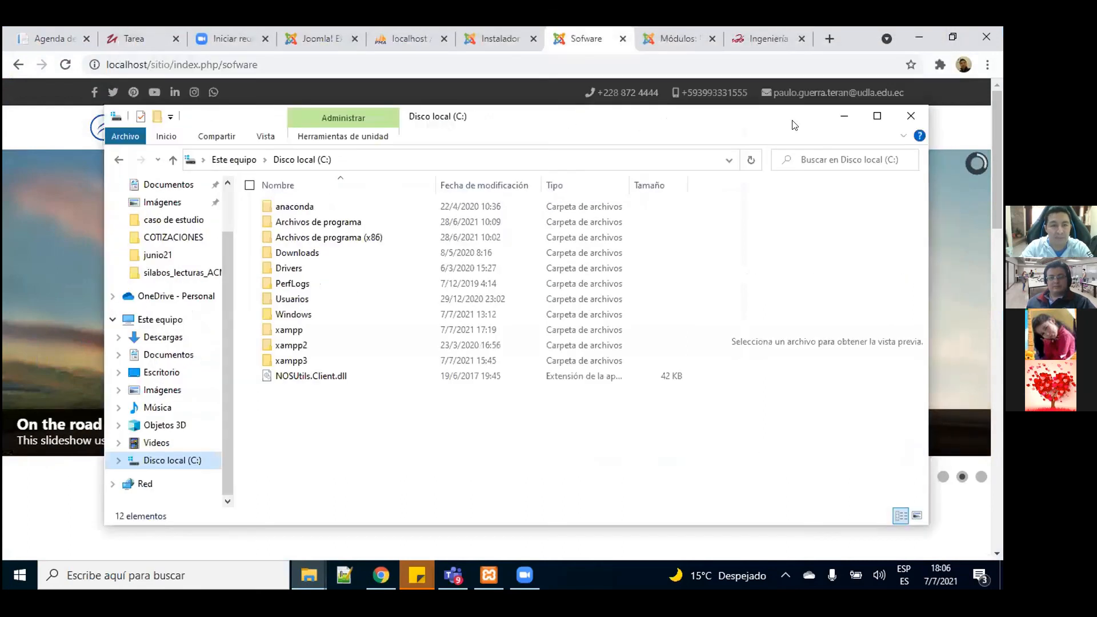
double_click(281, 330)
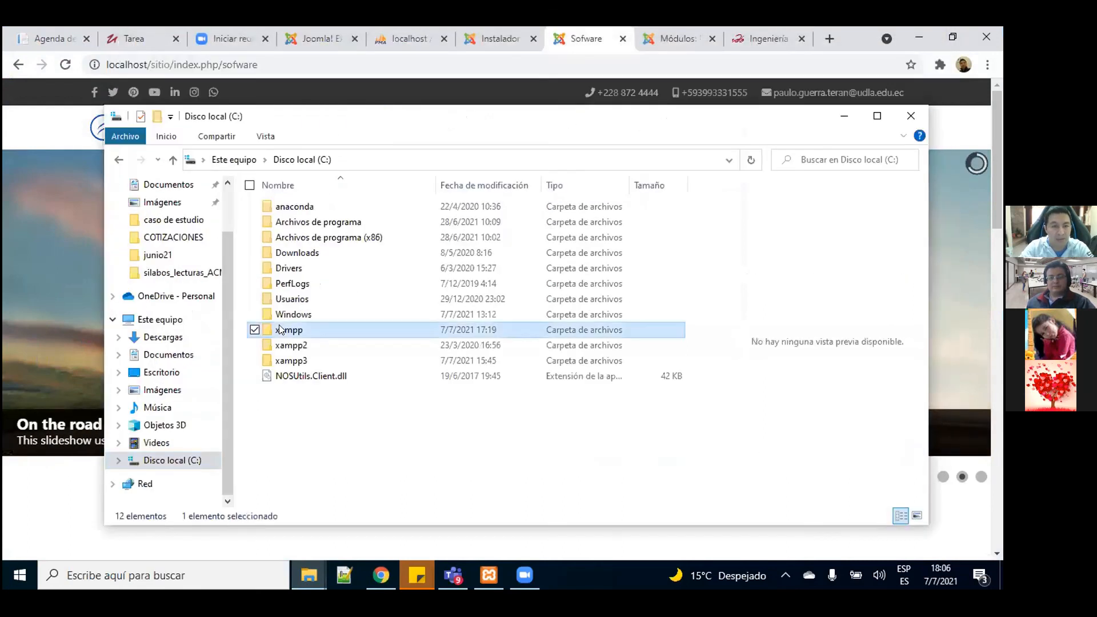
Step: Open htdocs\sitio, preview configuration.php, and return to the site's Sofware page in Chrome
left_click(877, 116)
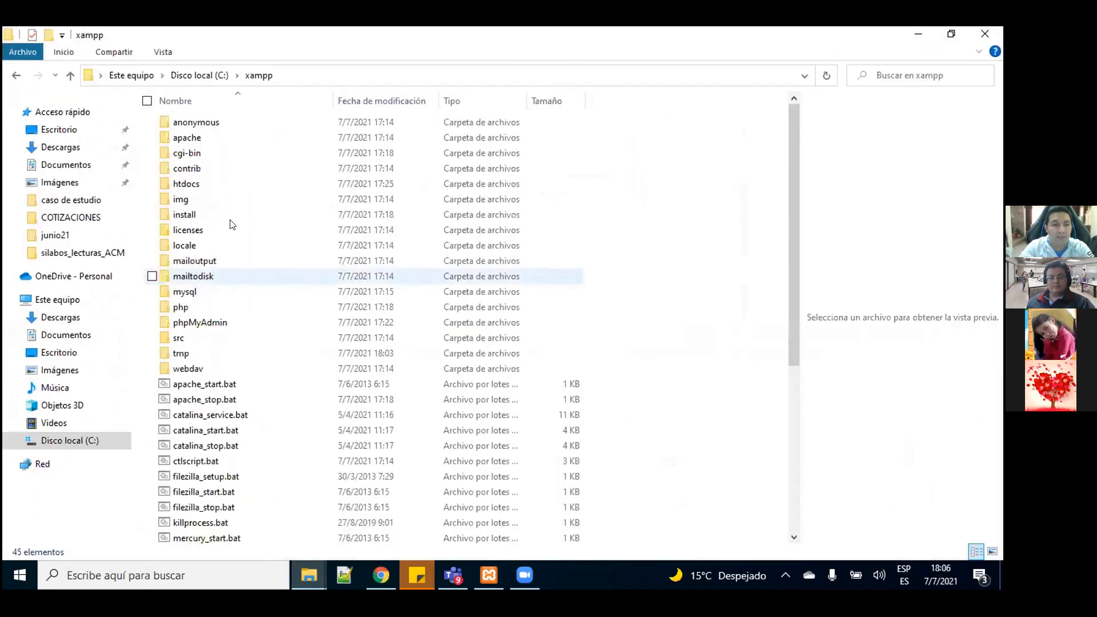
double_click(183, 183)
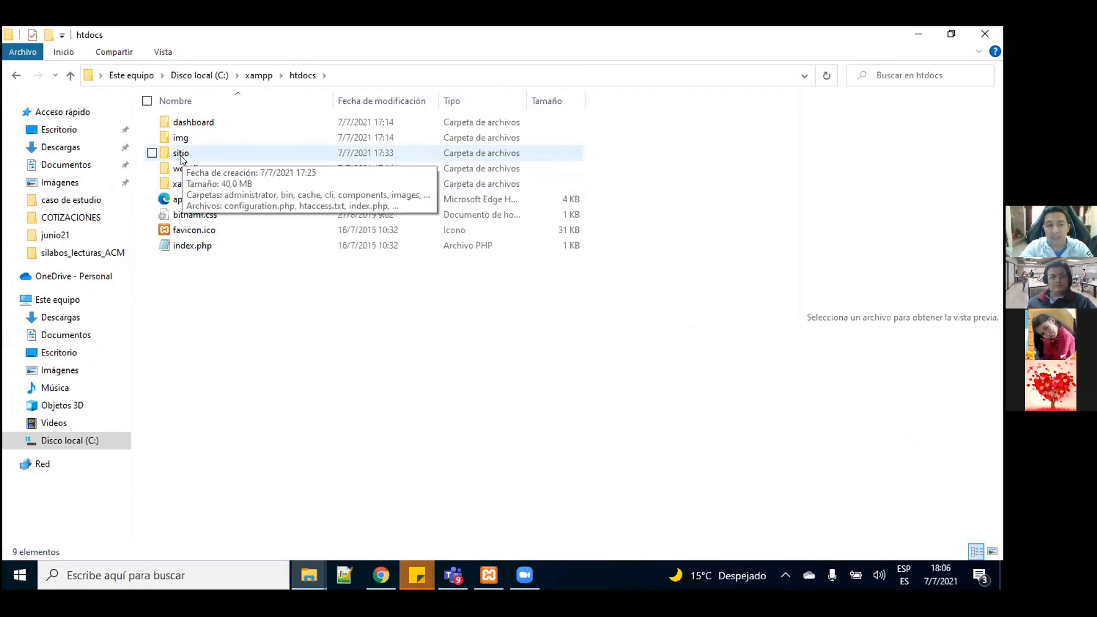
double_click(180, 159)
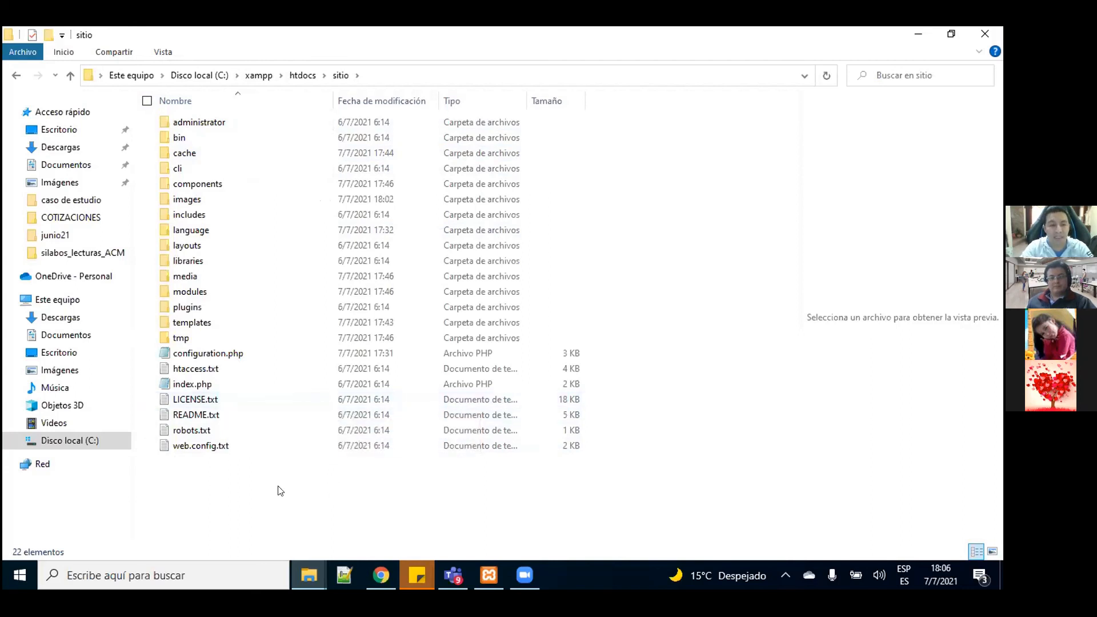
left_click(227, 354)
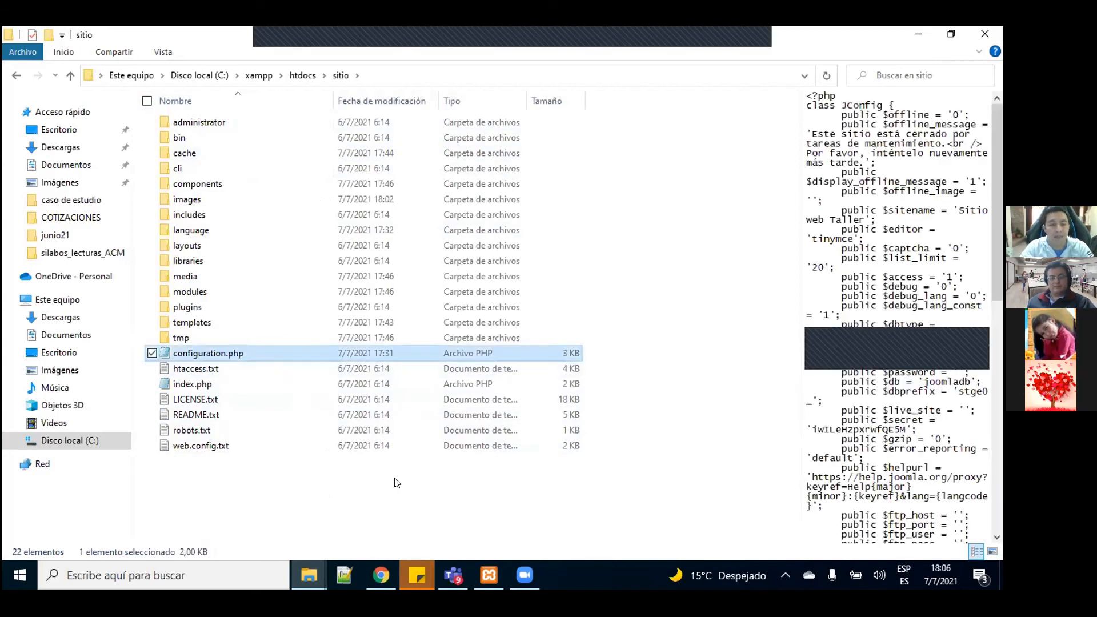
left_click(382, 577)
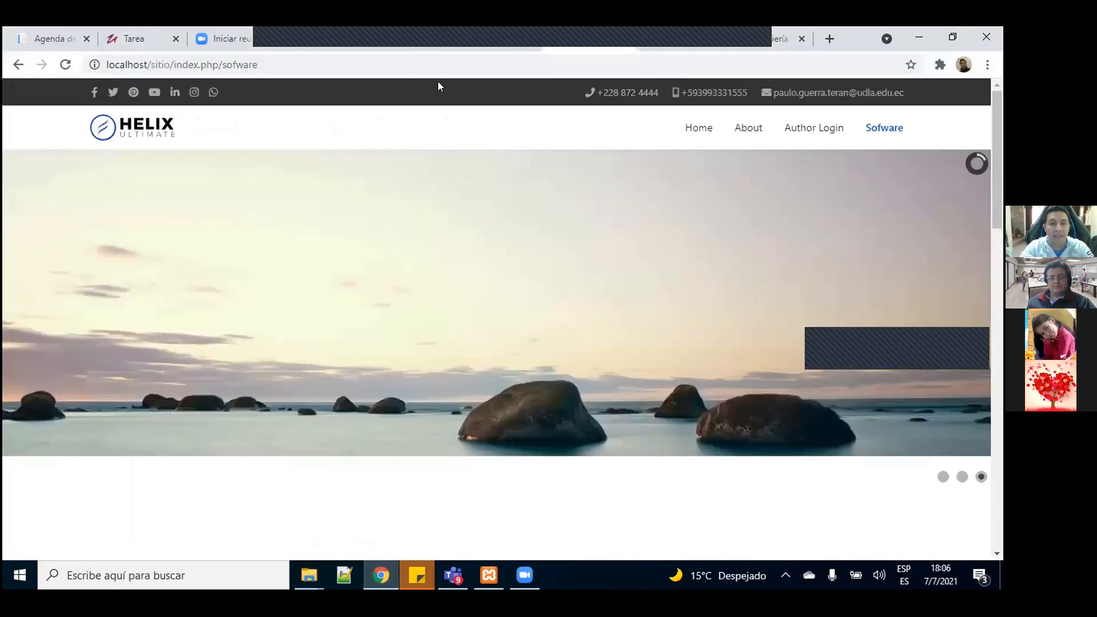
Step: List the joomladb database's stge0_ tables in phpMyAdmin
left_click(381, 47)
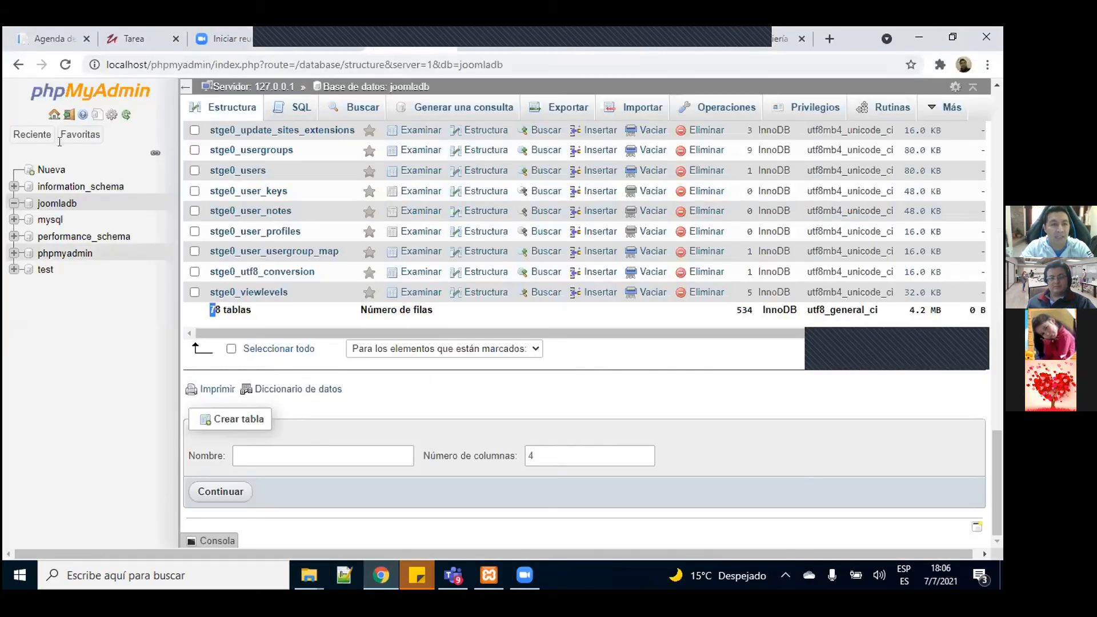
left_click(56, 204)
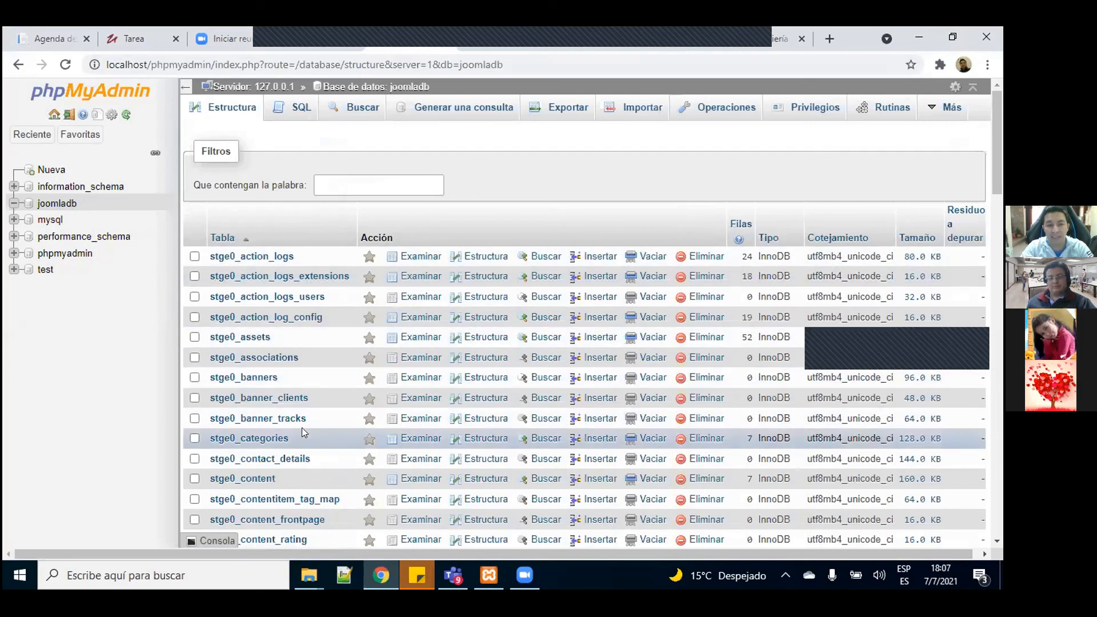
left_click(58, 204)
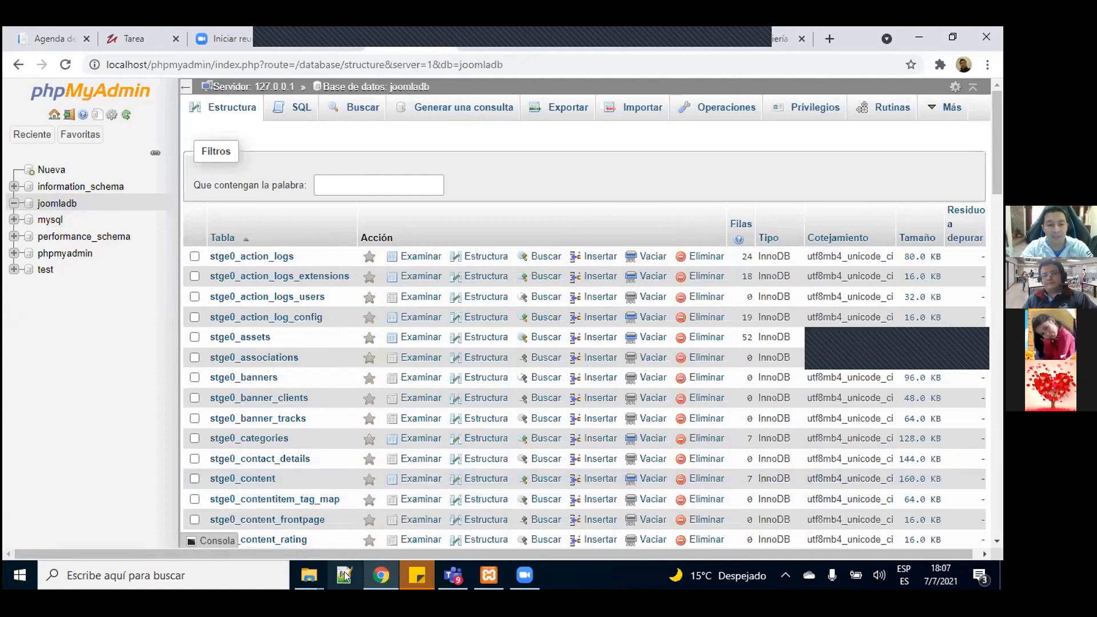
Step: Check the sitio folder window, then bring up the Contáctenos module editor in Joomla
left_click(309, 575)
left_click(369, 464)
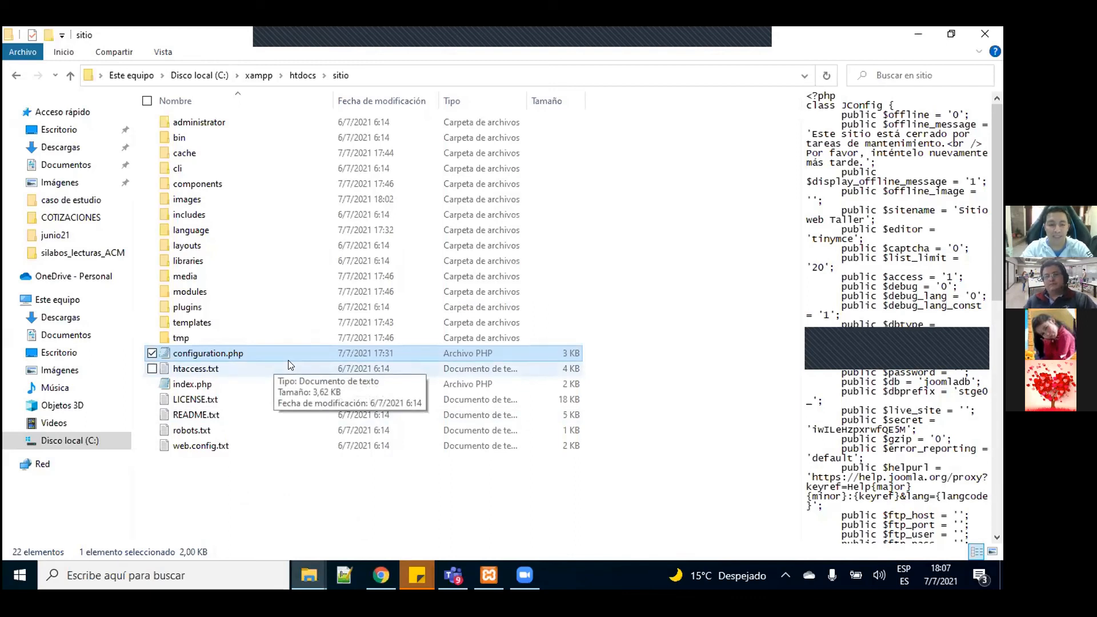
left_click(381, 576)
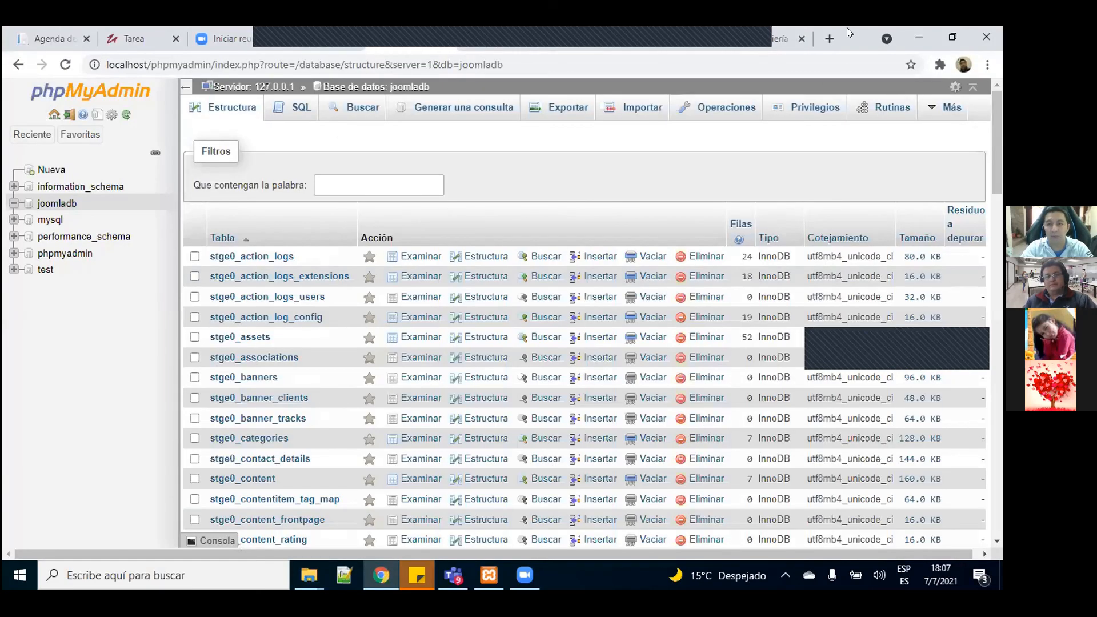
left_click(689, 44)
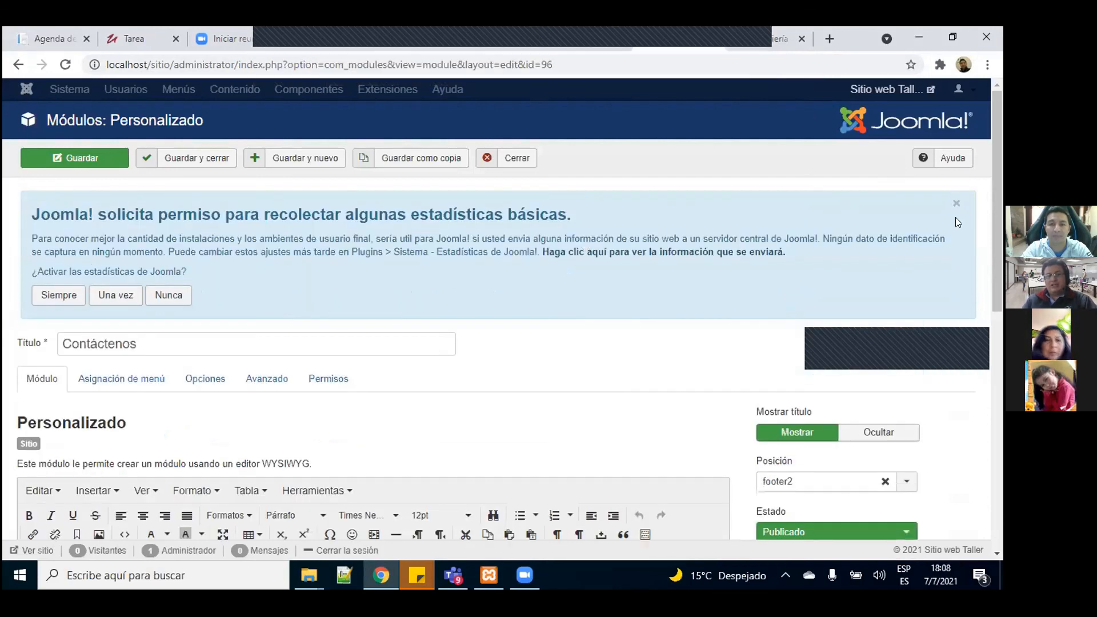
Step: Close the statistics-permission notice and review the Contáctenos module's WhatsApp logo content
left_click(953, 203)
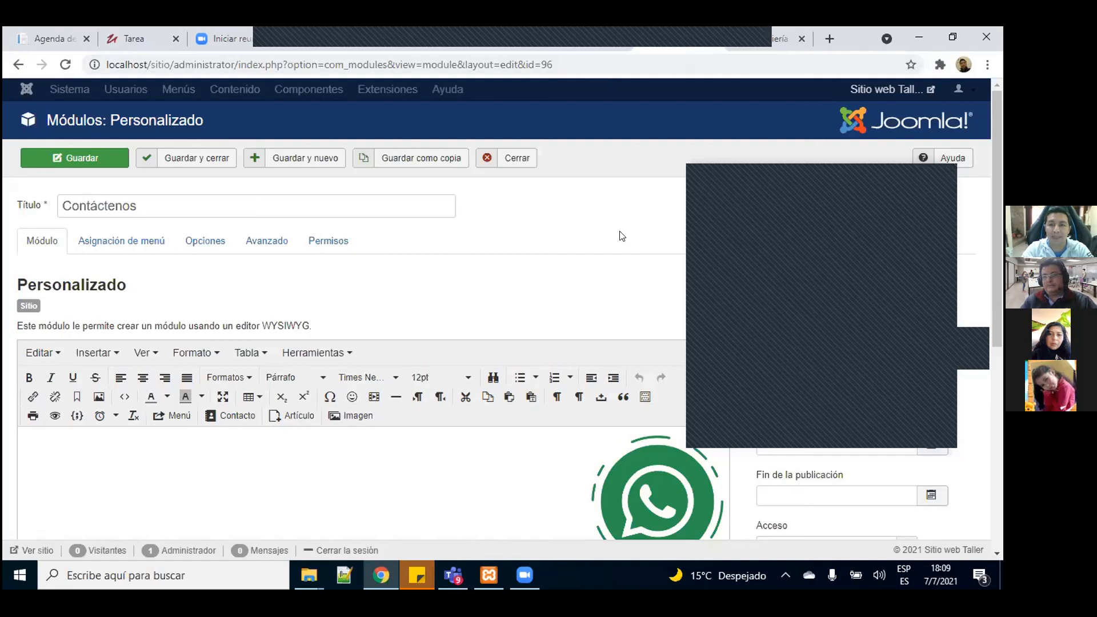
left_click(519, 43)
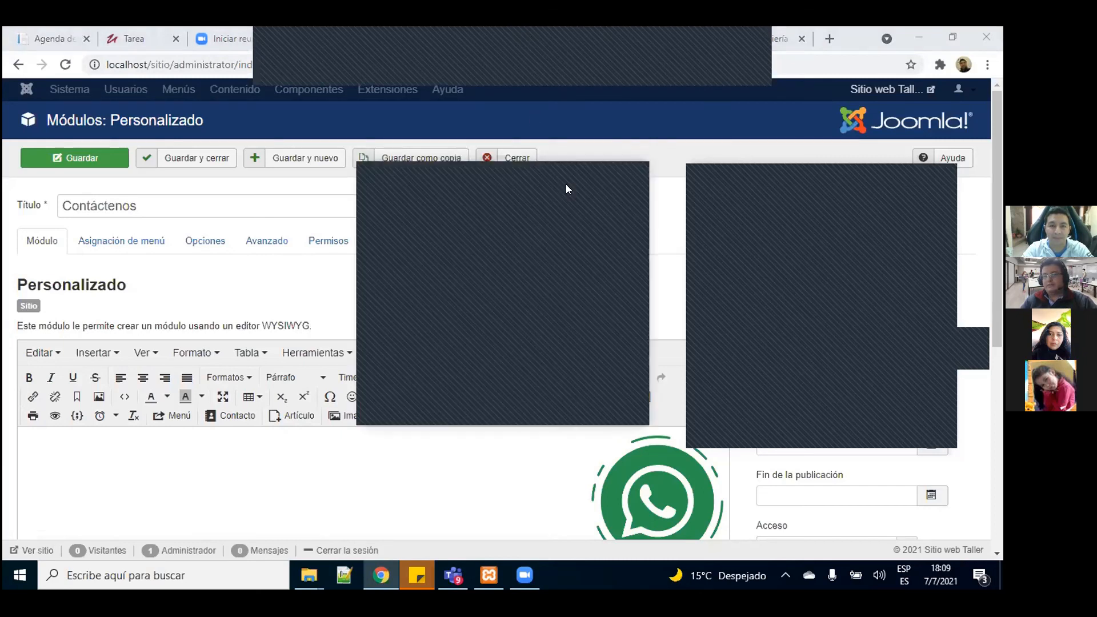
left_click(569, 174)
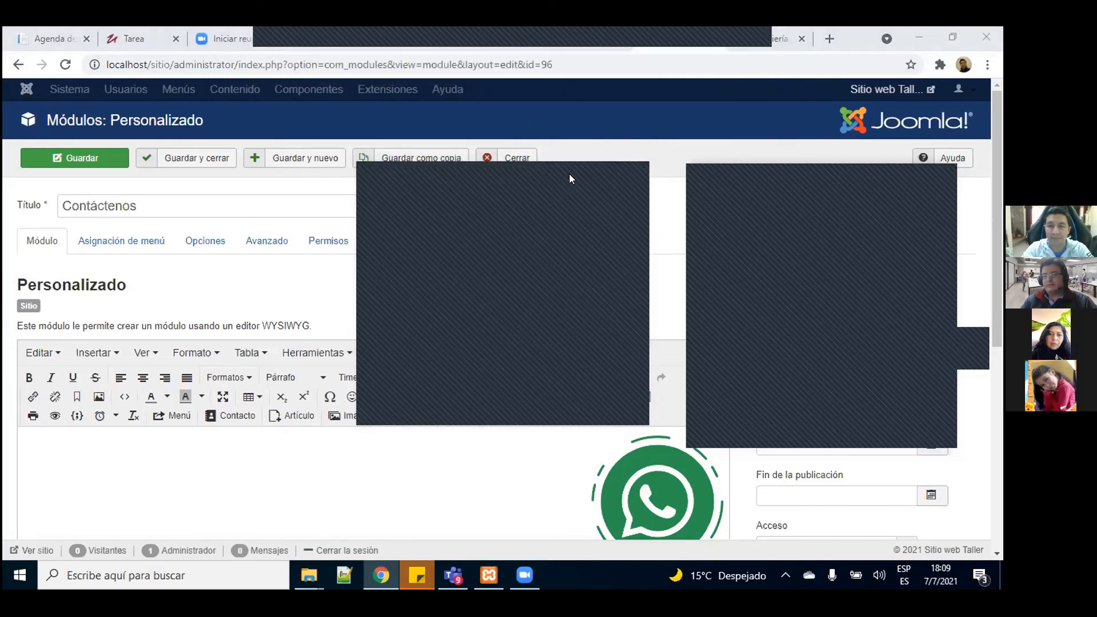